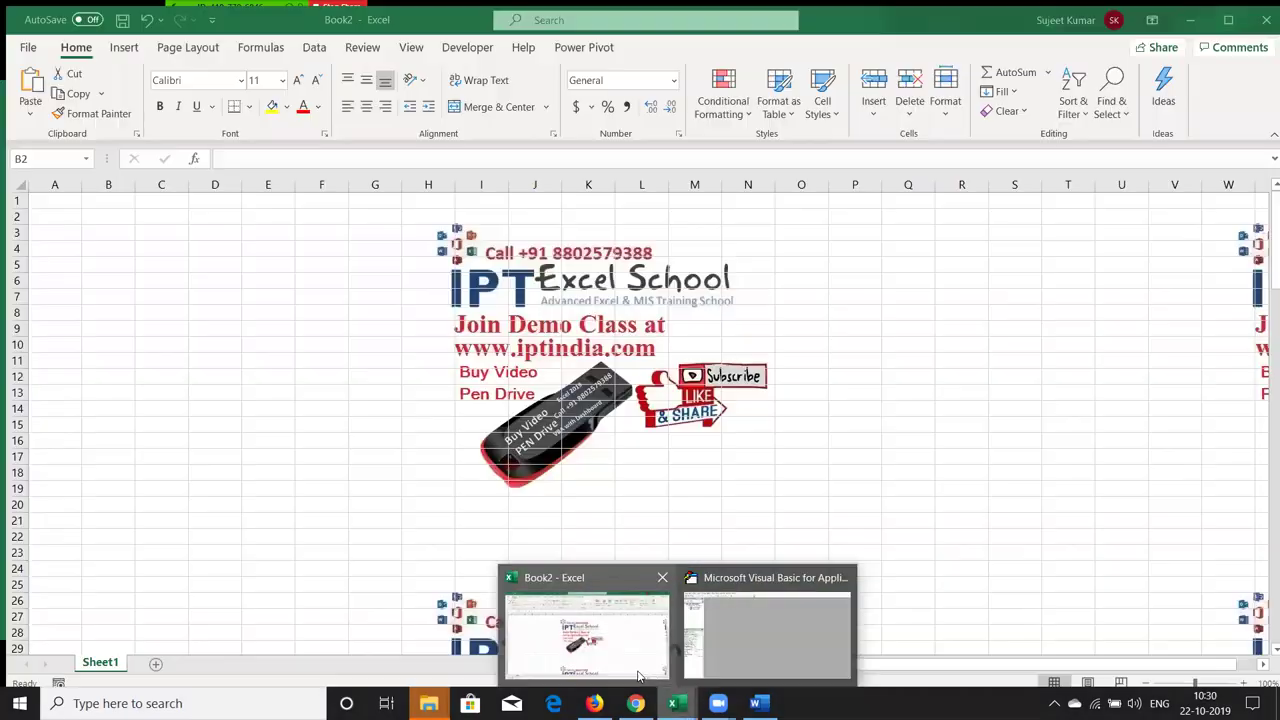
- Restore the blank Book2 Excel workbook from the taskbar
click(640, 677)
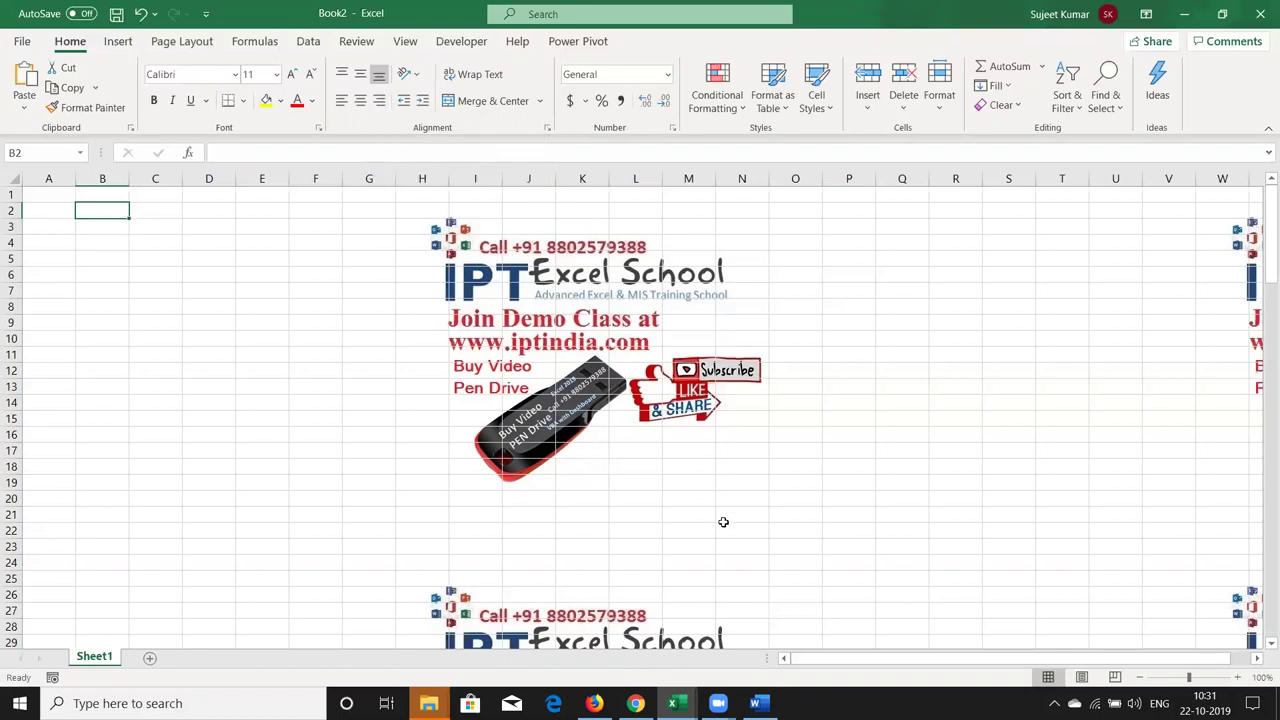
- Switch to the Word document and delete the list of names
click(755, 703)
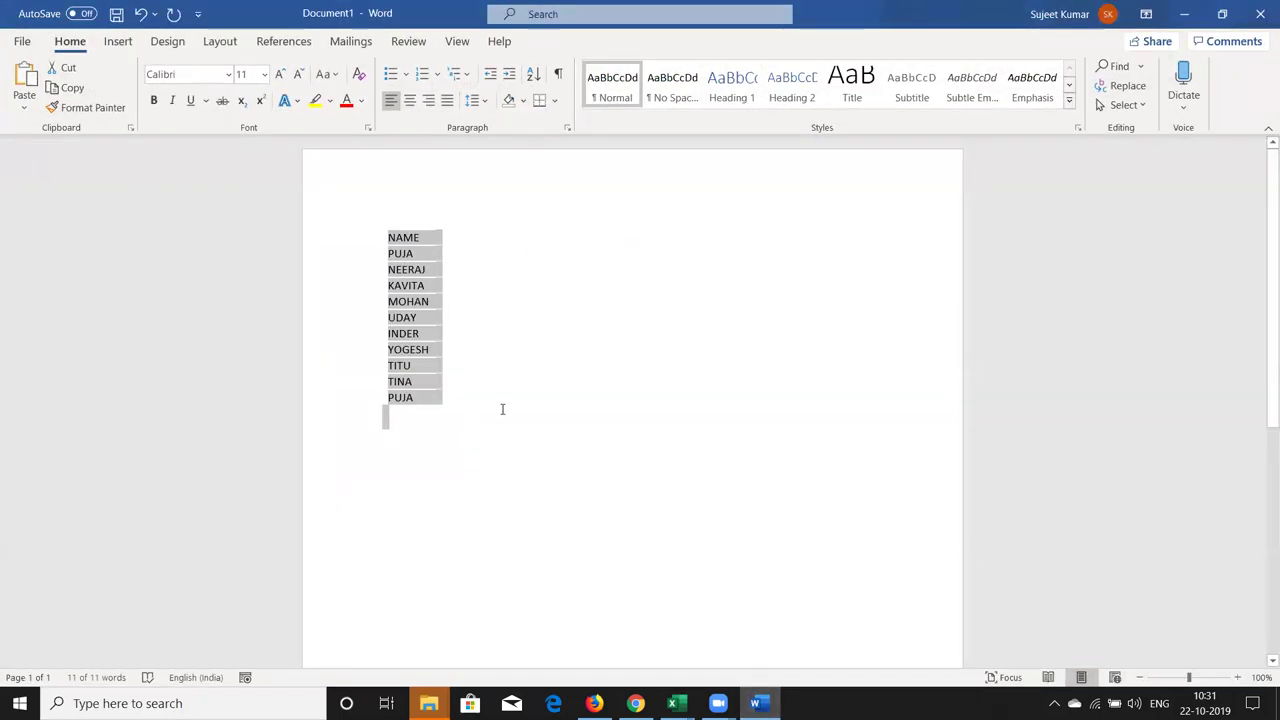
key(Delete)
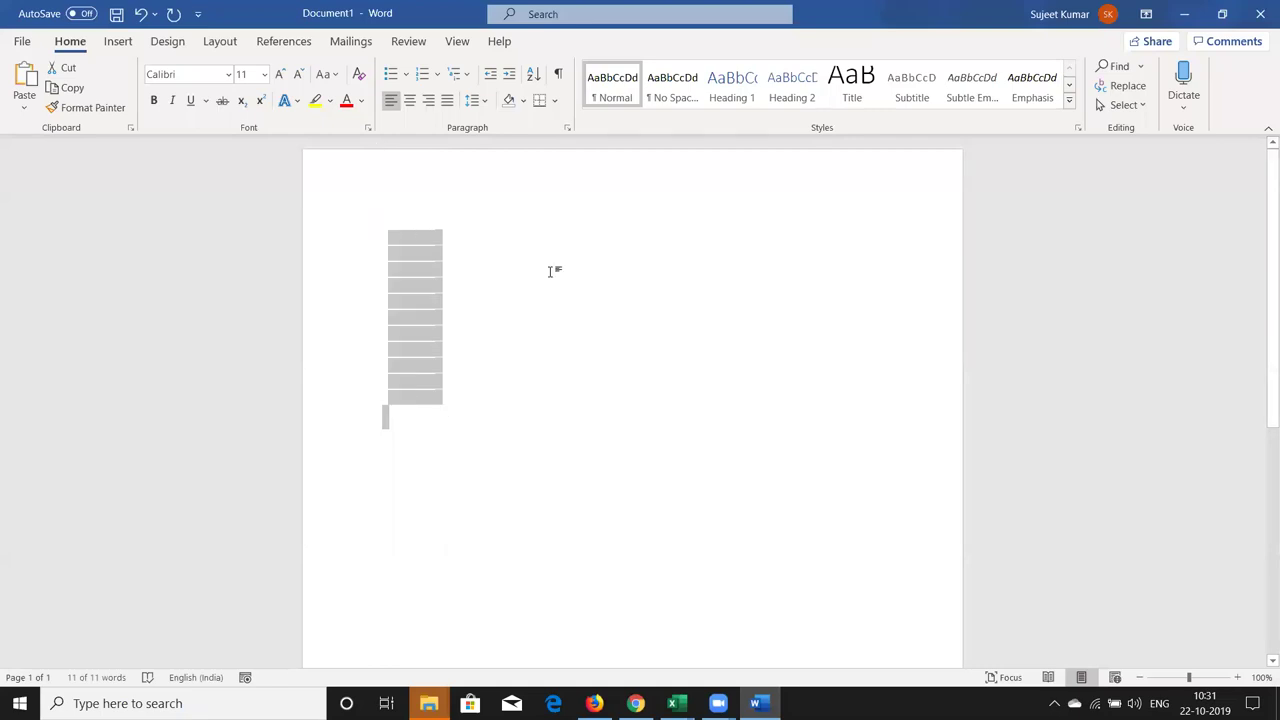
key(BackSpace)
- Type 10th, 22nd and 23rd on separate lines so AutoCorrect superscripts the suffixes
text(10th)
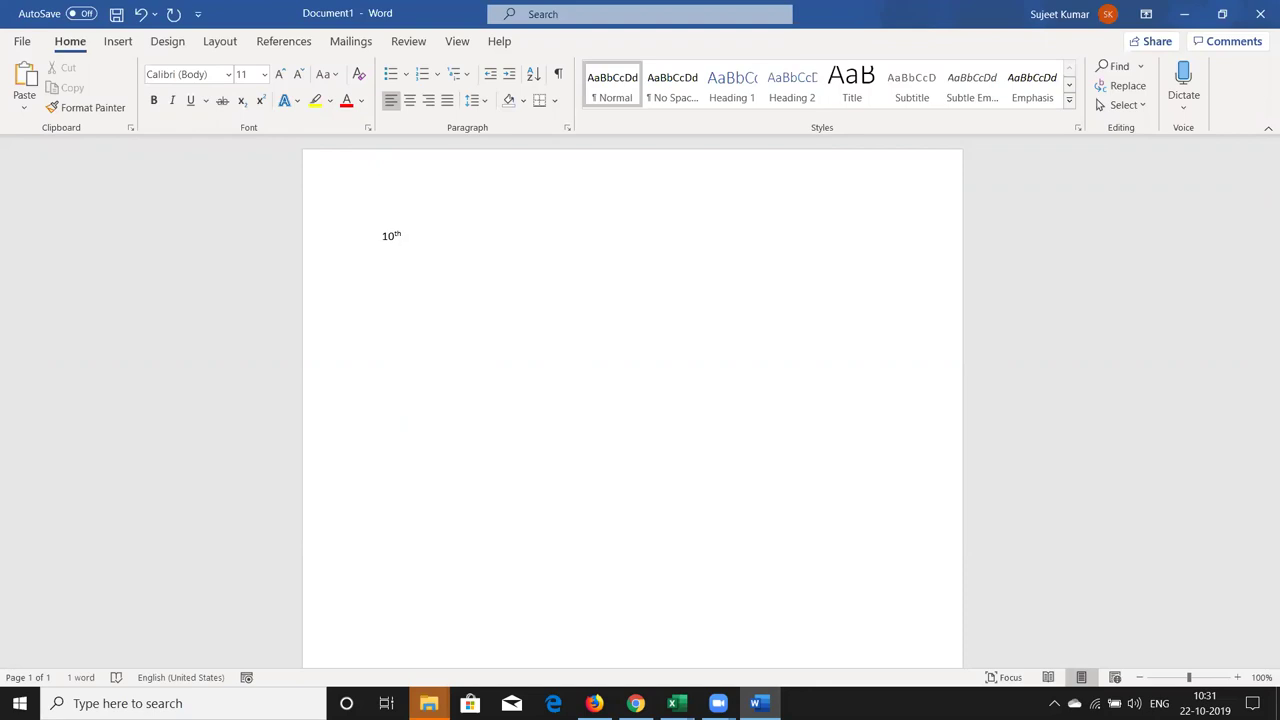
key(Return)
text(22nd)
key(Return)
text(3)
key(BackSpace)
key(BackSpace)
text(23rd)
- Back in Excel, enter 22nd in B2 and 23rd in B3
key(alt+Tab)
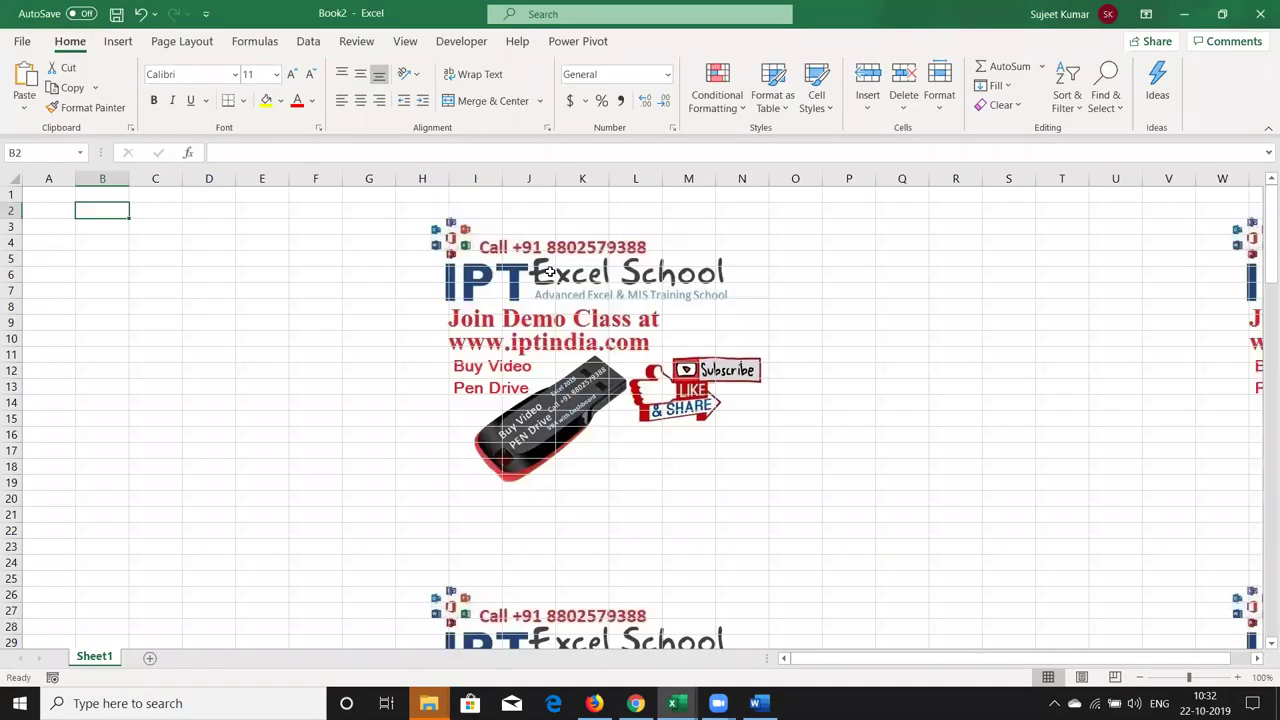
text(22nd)
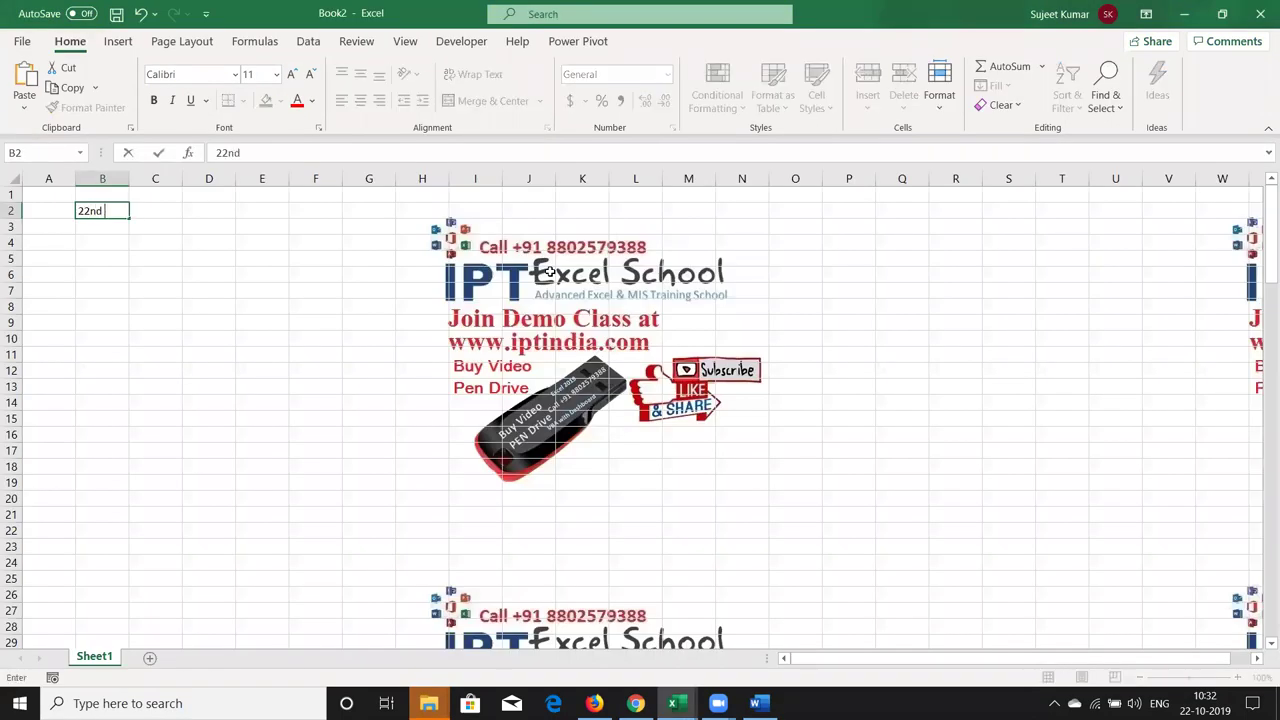
key(Return)
text(23rd)
key(Return)
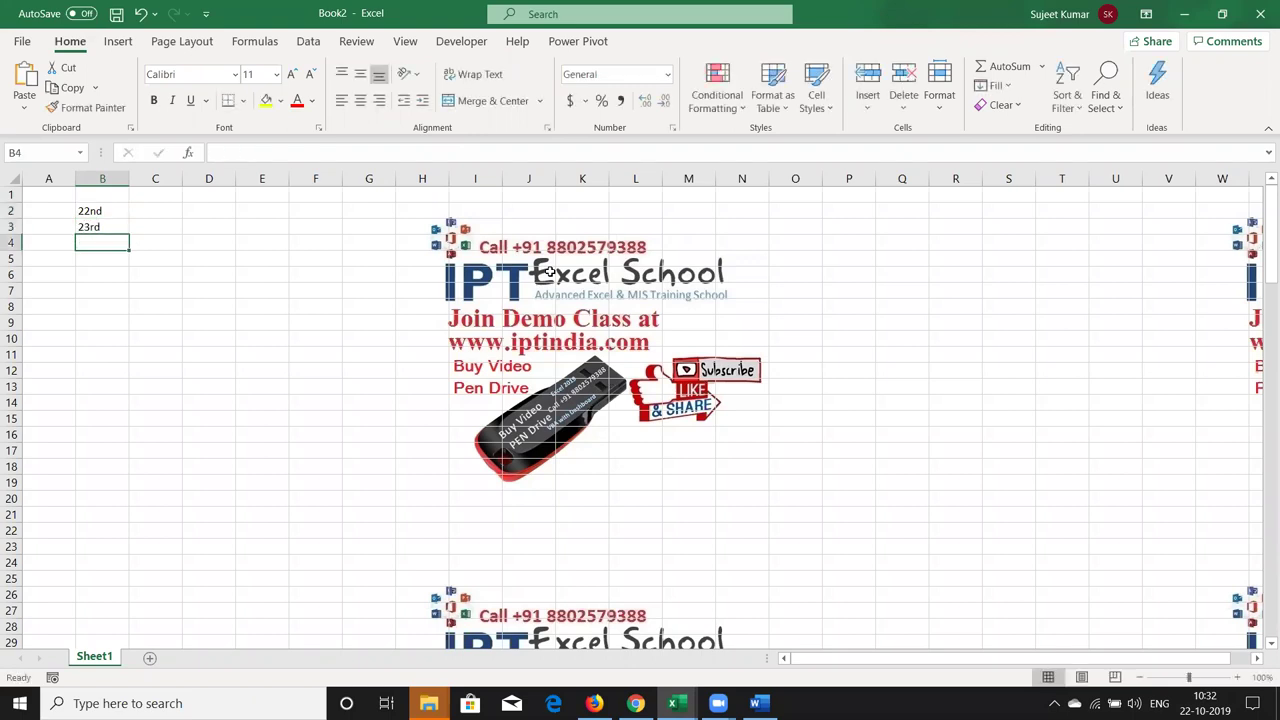
- Superscript the nd suffix of 22nd in B2
key(Up)
key(Up)
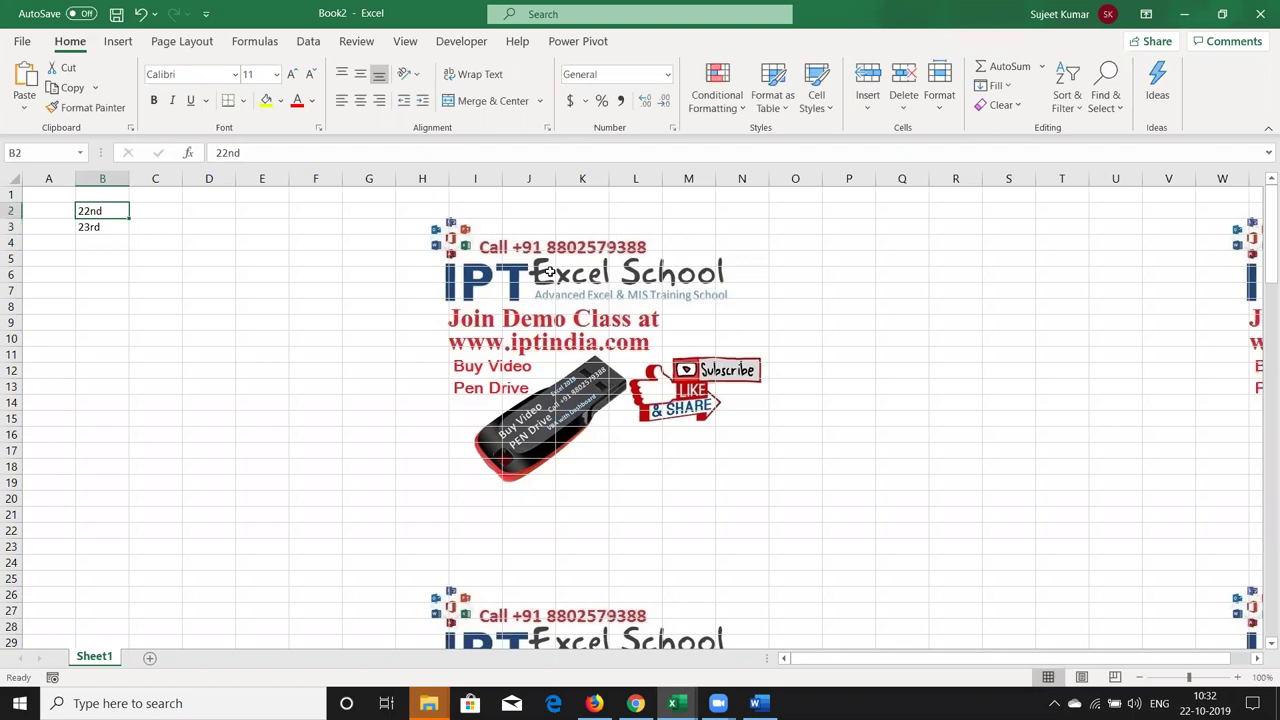
double_click(88, 211)
drag(90, 211, 101, 211)
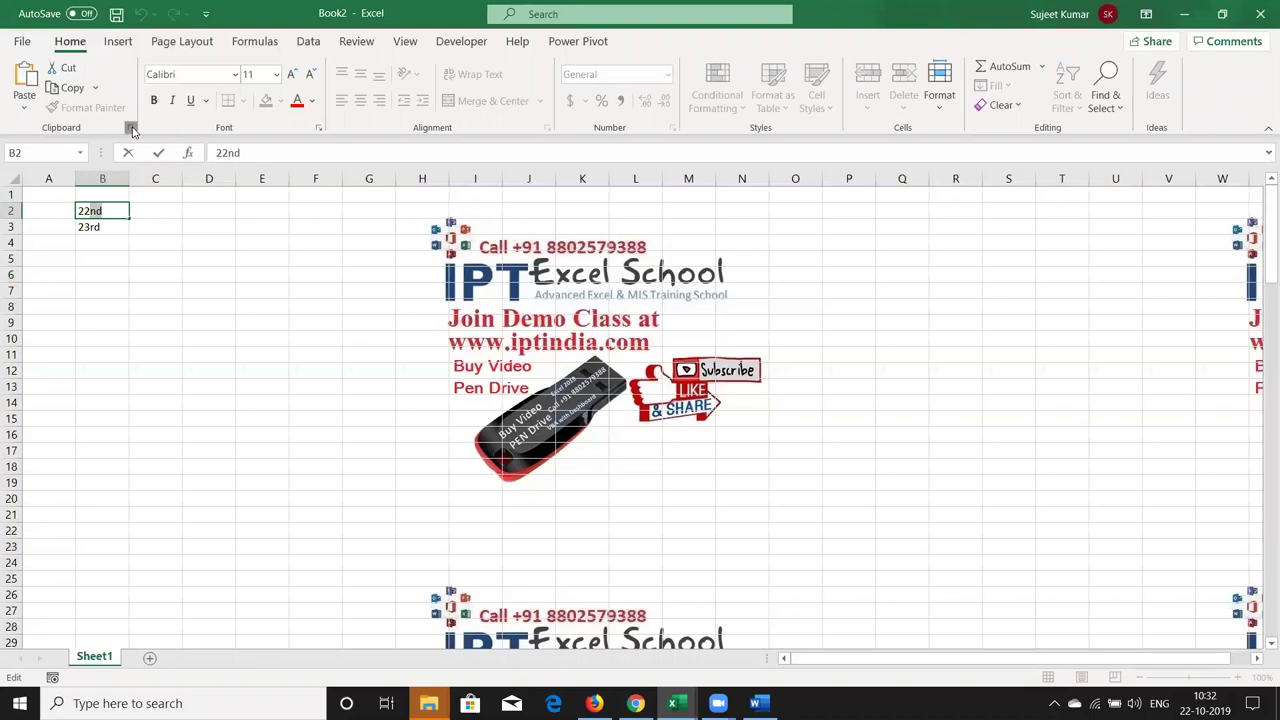
click(130, 128)
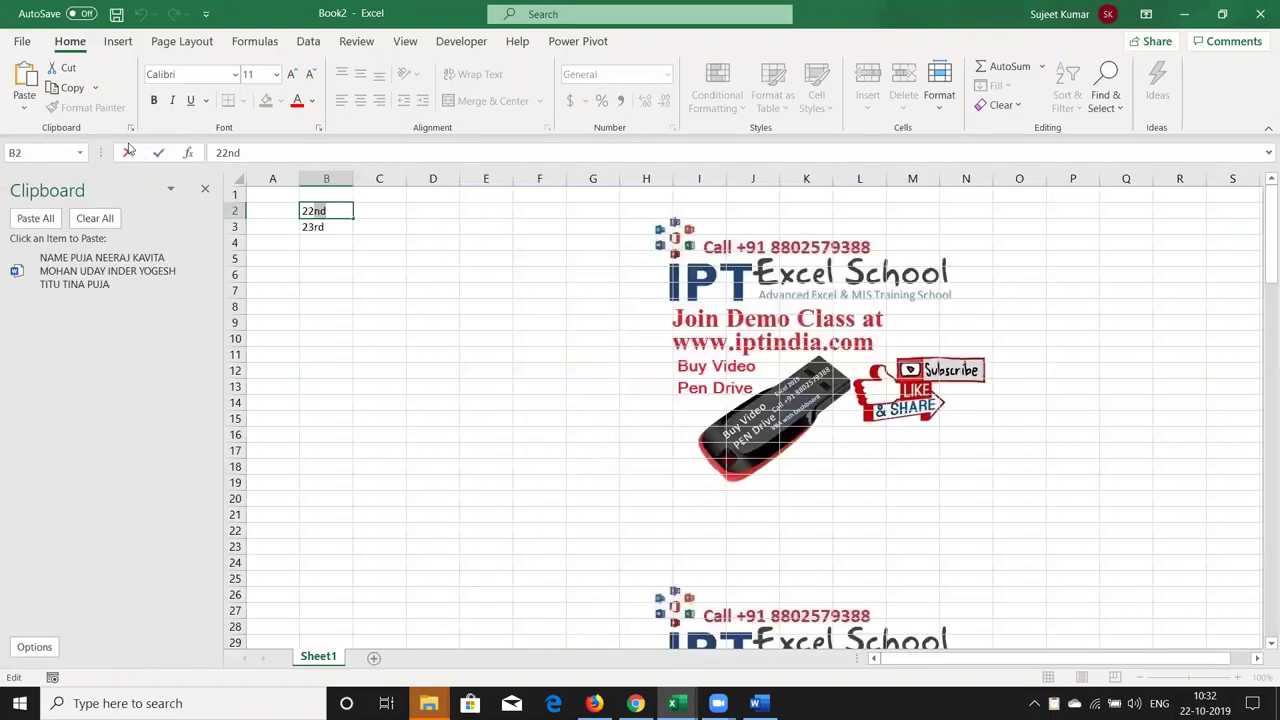
click(130, 128)
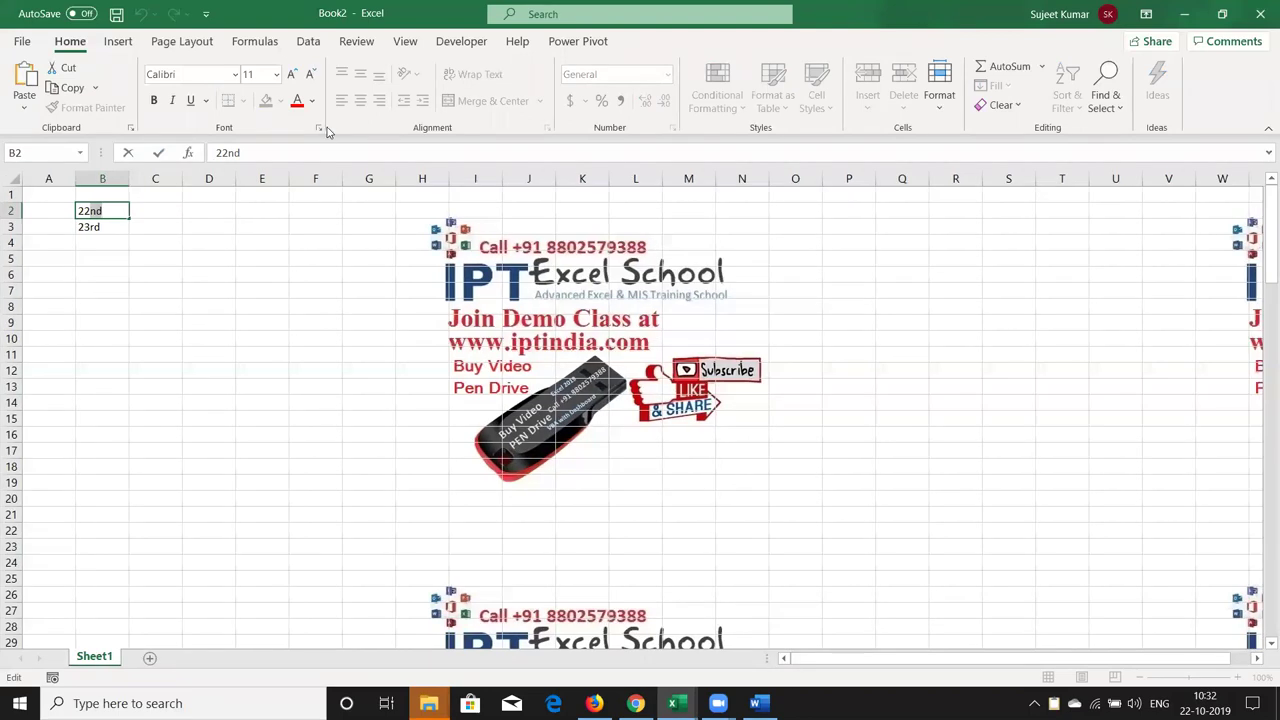
click(319, 128)
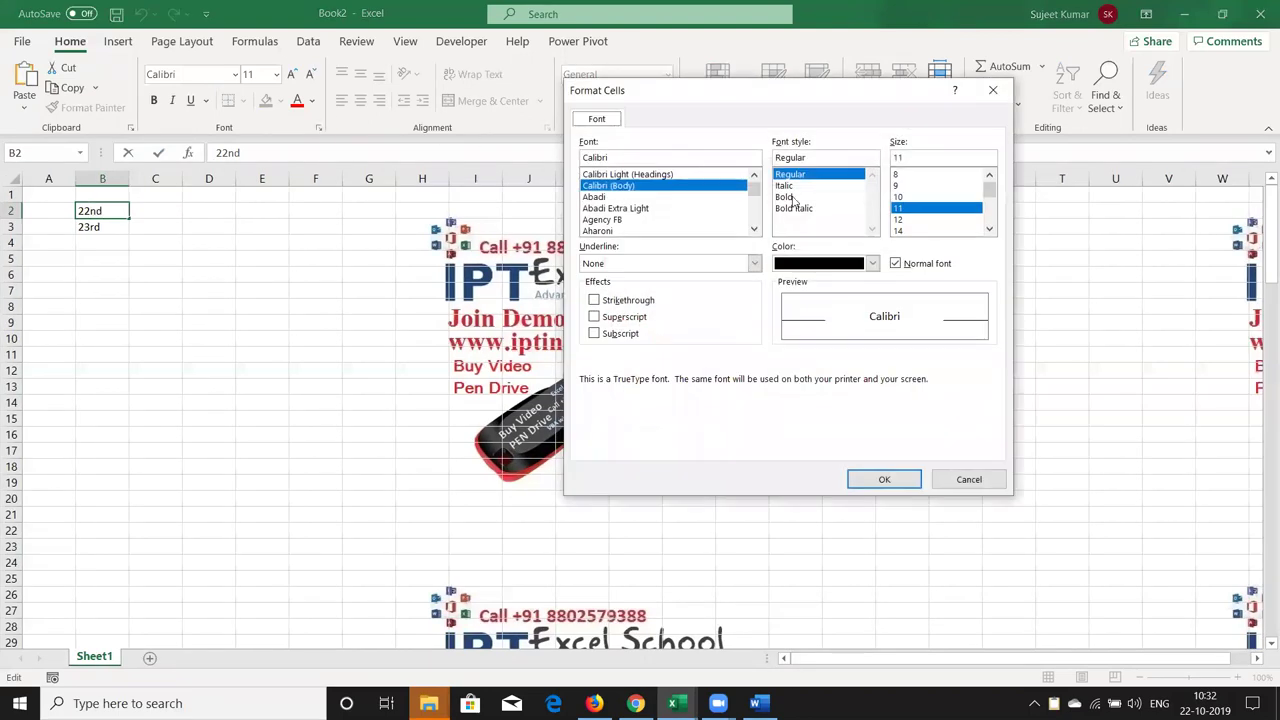
click(640, 318)
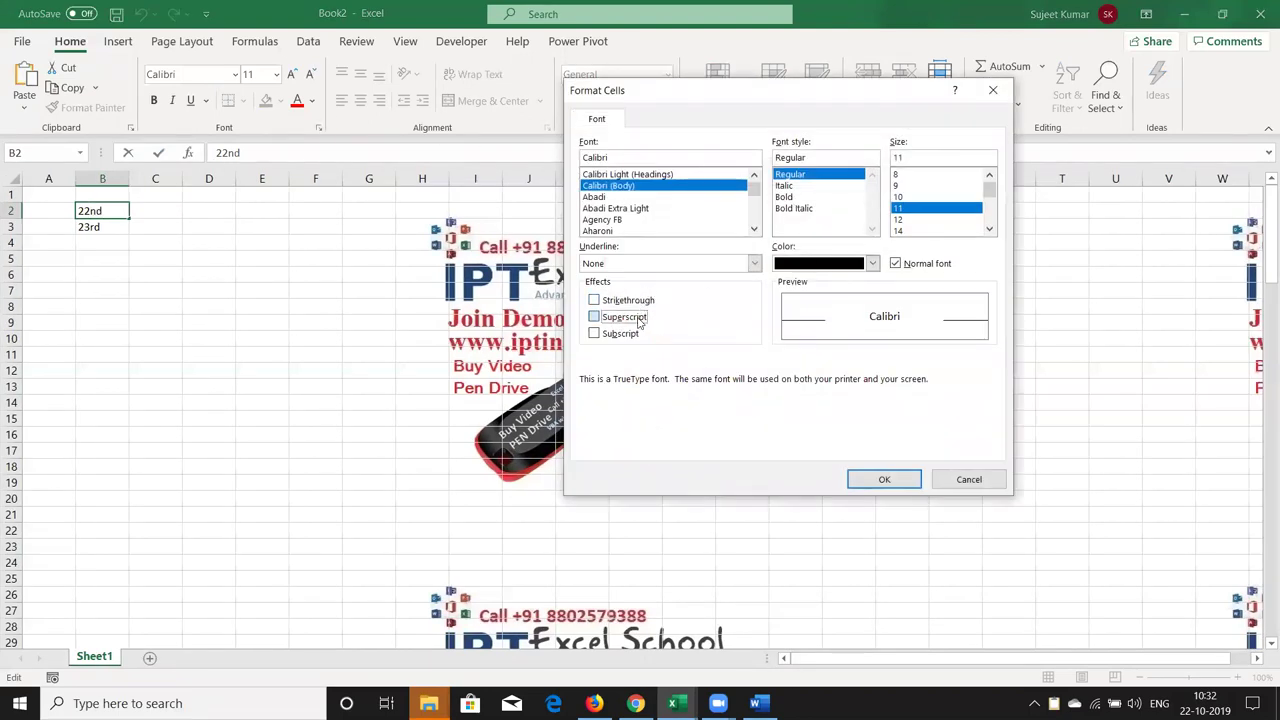
click(884, 479)
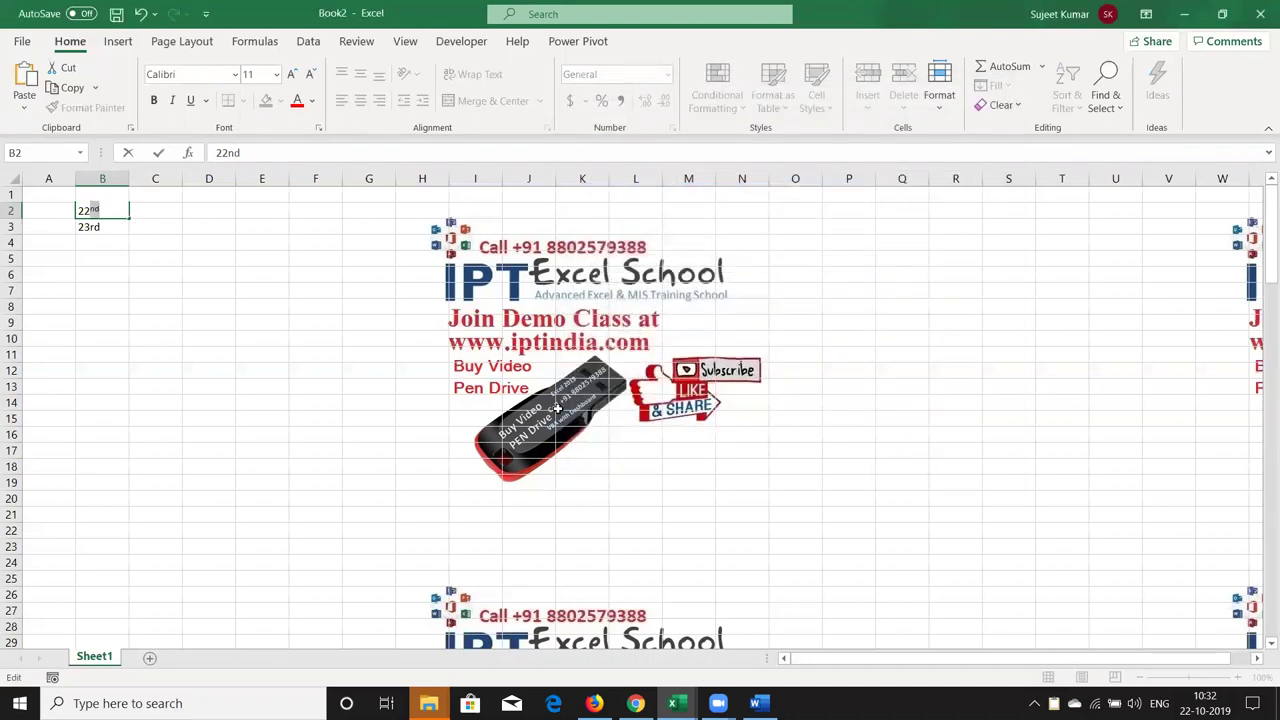
click(557, 408)
- Superscript the rd suffix of 23rd in B3
click(112, 228)
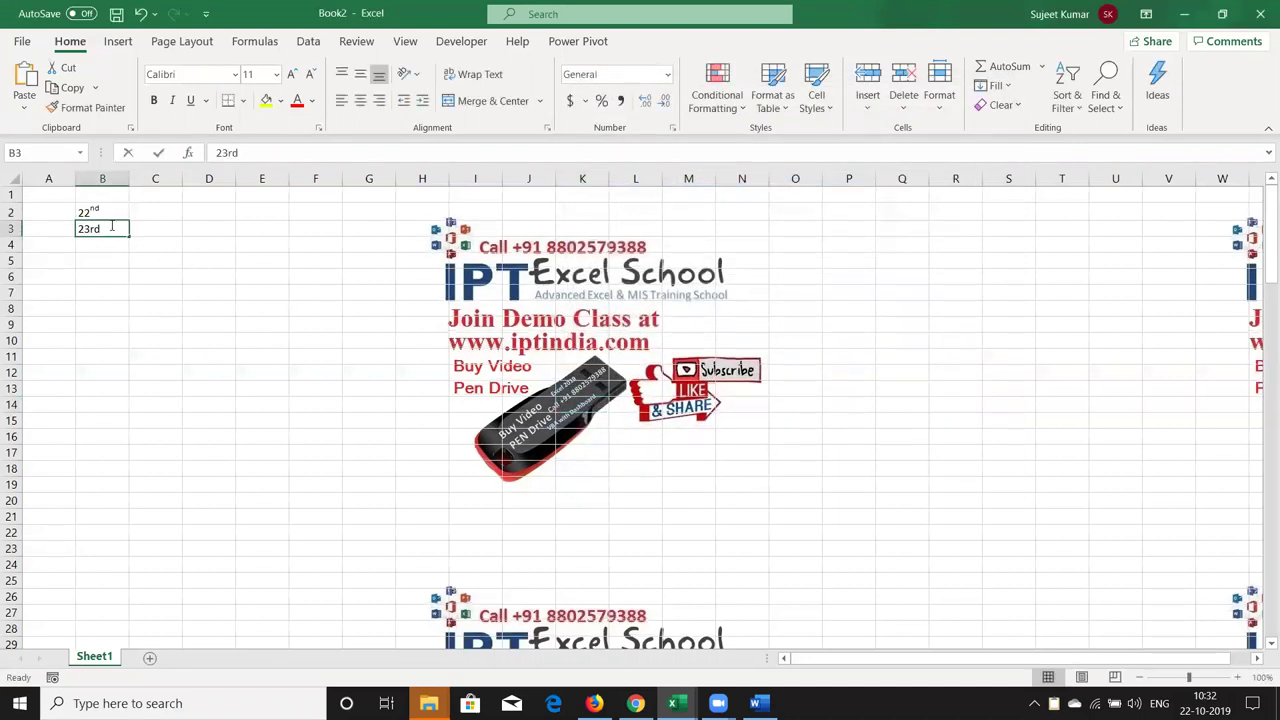
double_click(112, 228)
drag(89, 229, 102, 229)
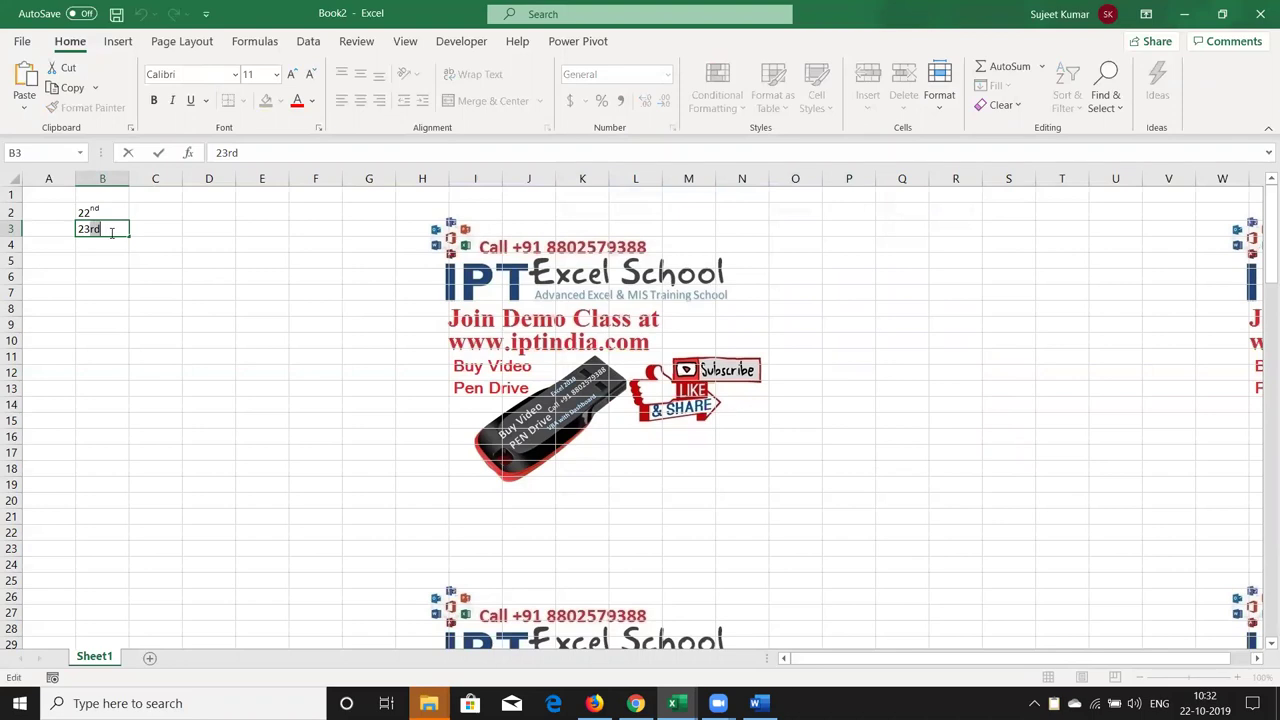
click(319, 128)
click(619, 322)
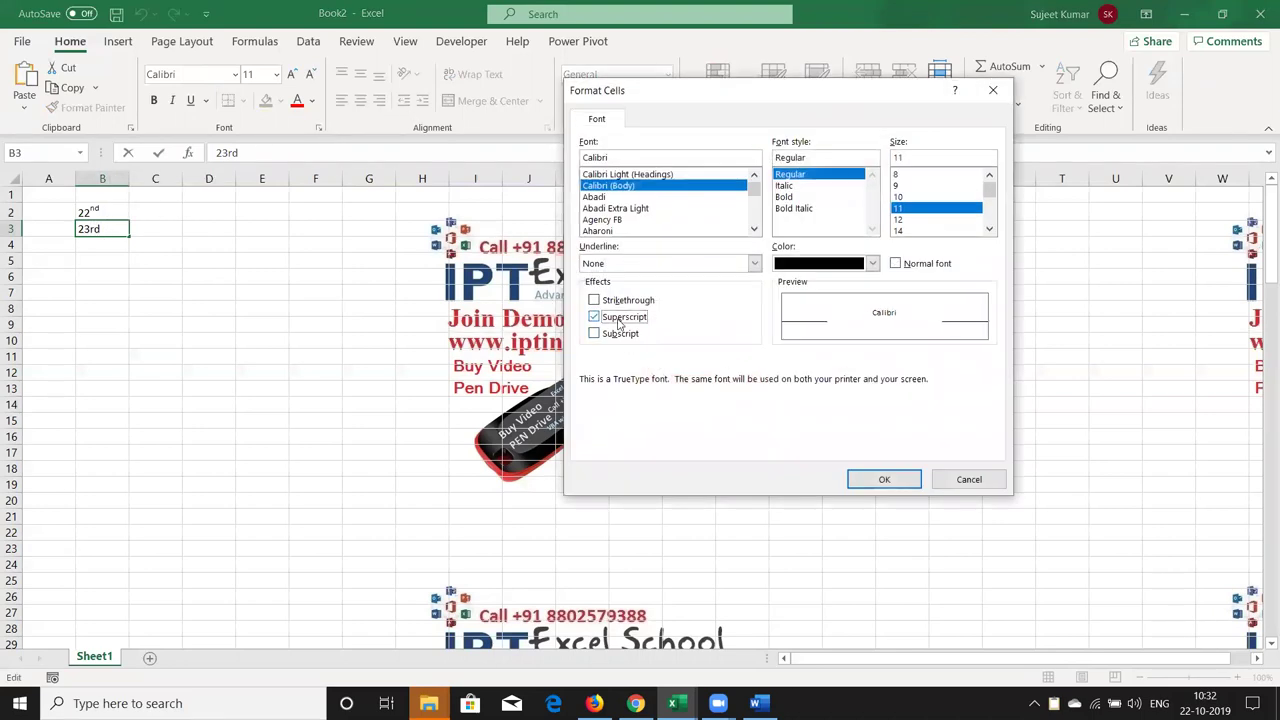
click(884, 480)
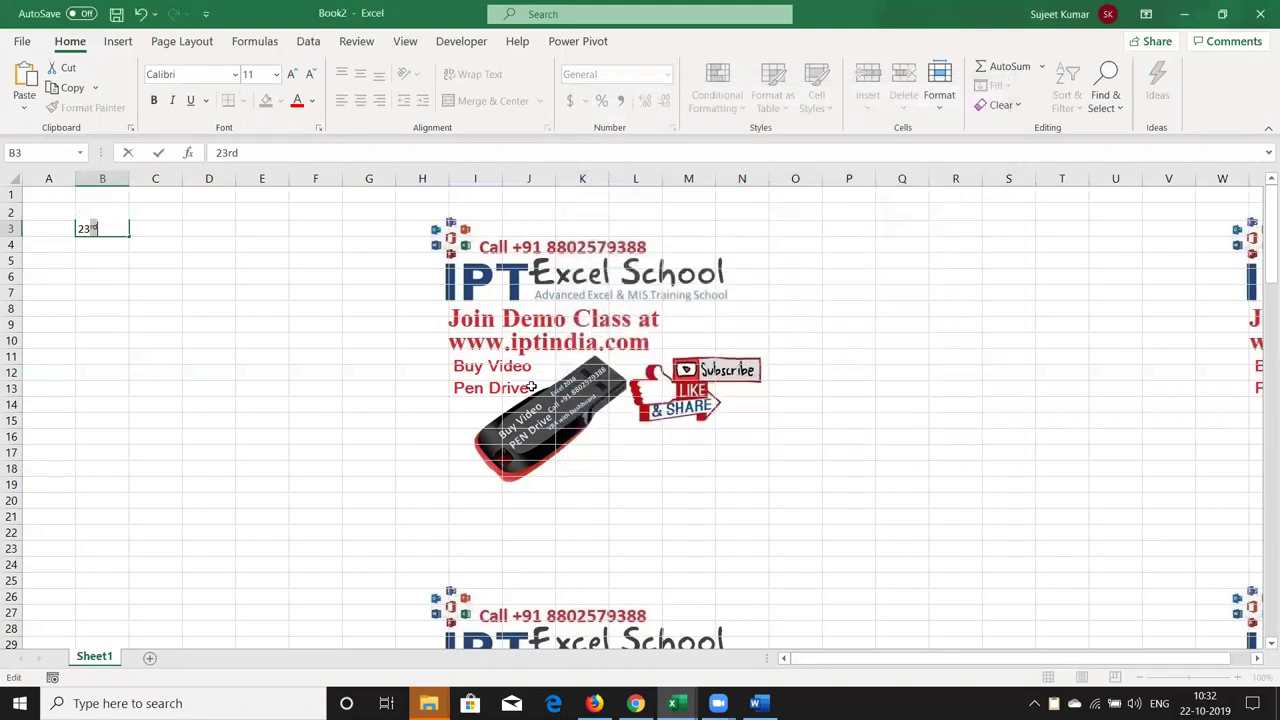
click(530, 388)
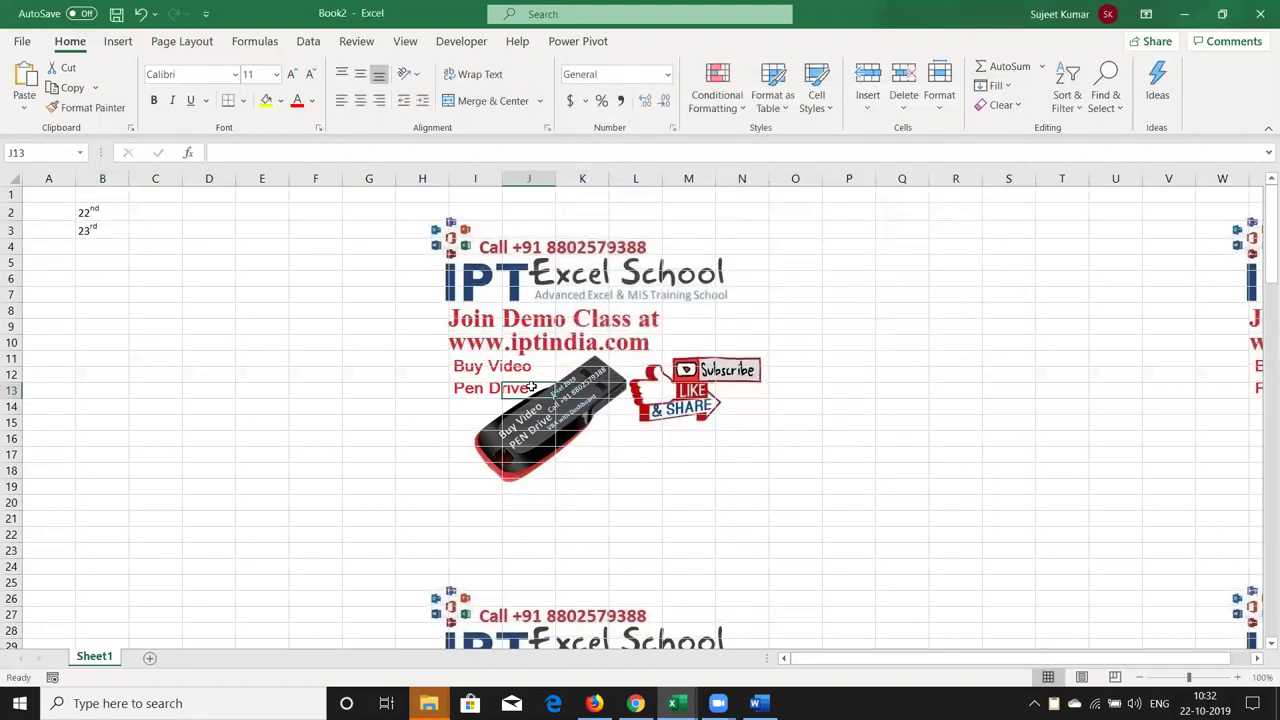
click(145, 212)
- Enter 10o in C2 and superscript the o so it reads 10°
text(10o)
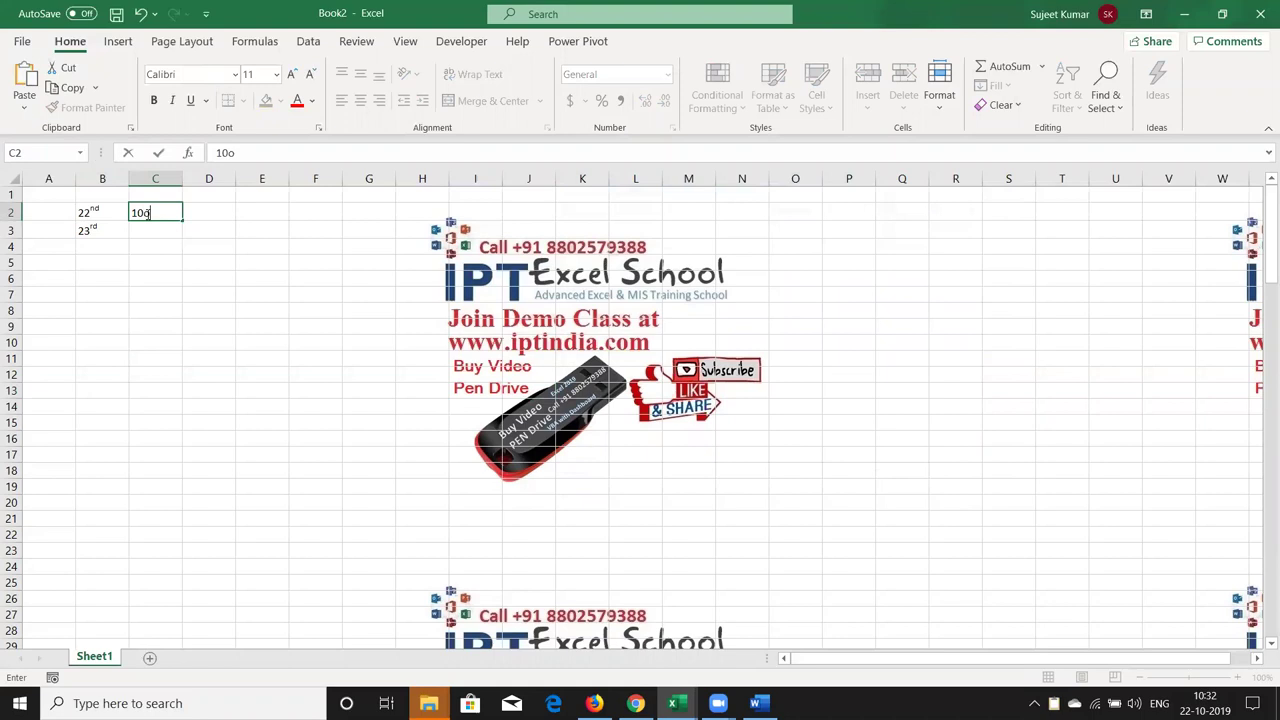
key(Return)
double_click(163, 211)
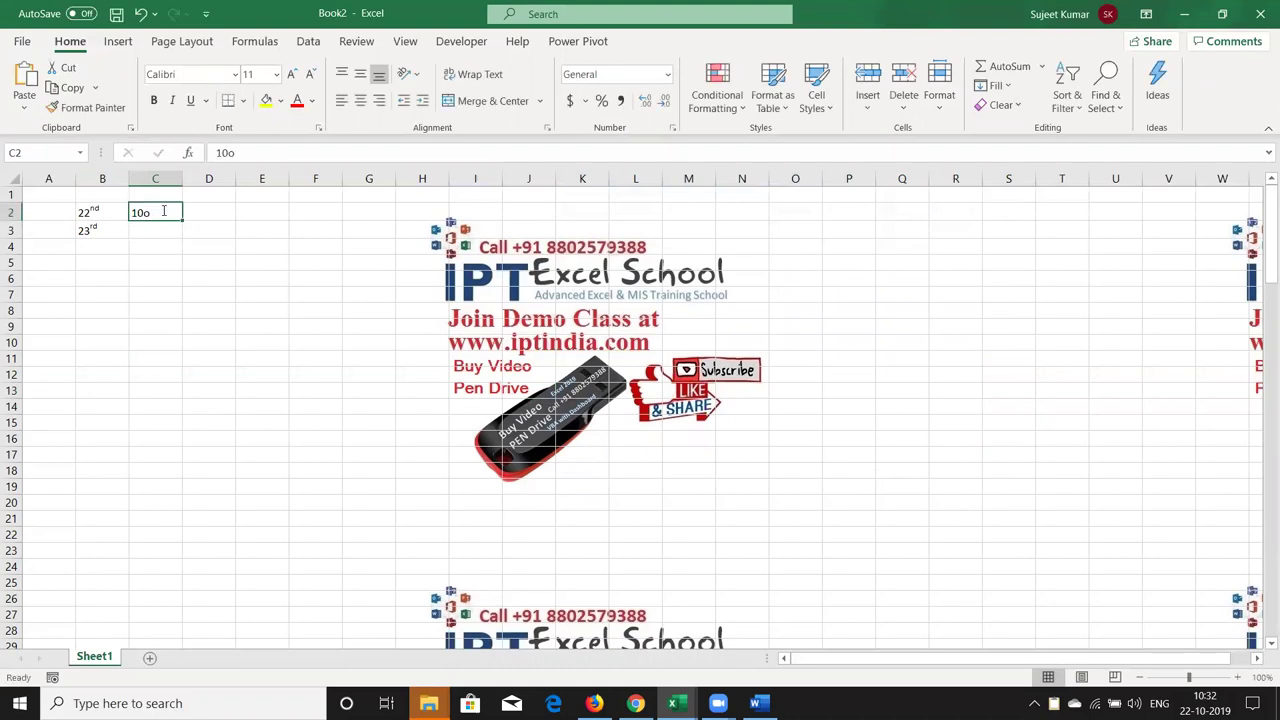
key(shift+Left)
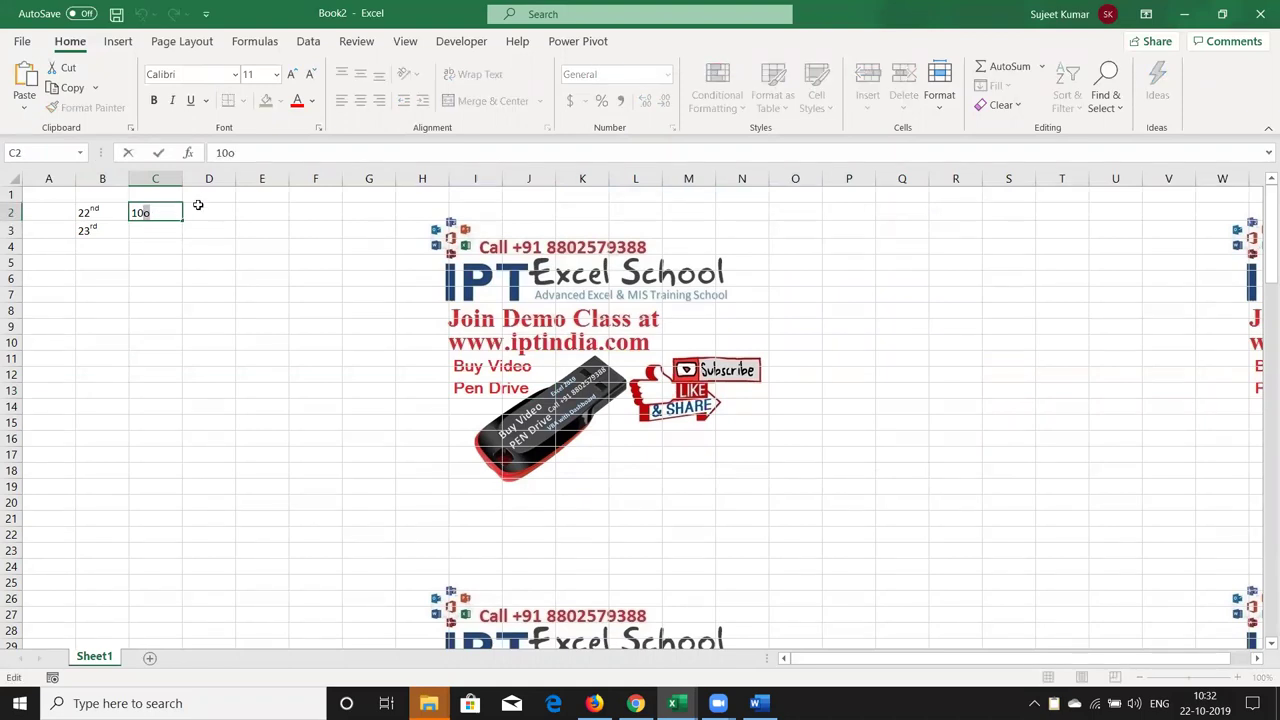
click(319, 128)
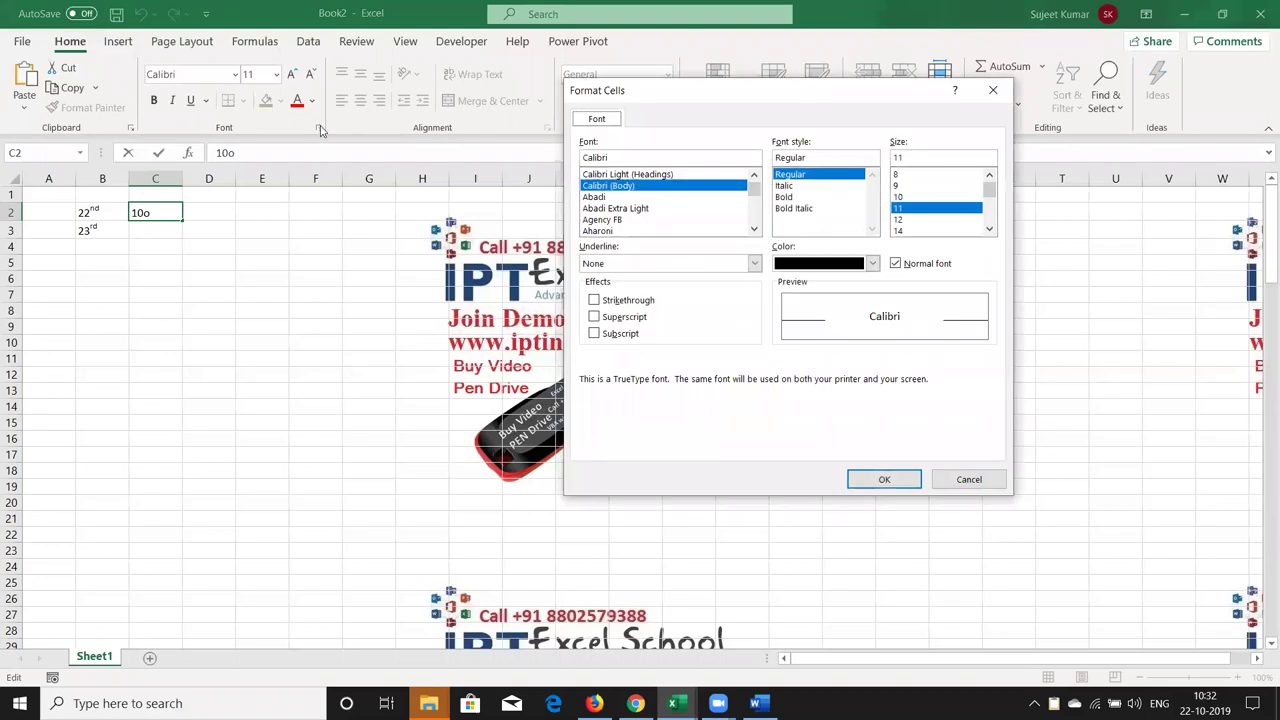
click(632, 316)
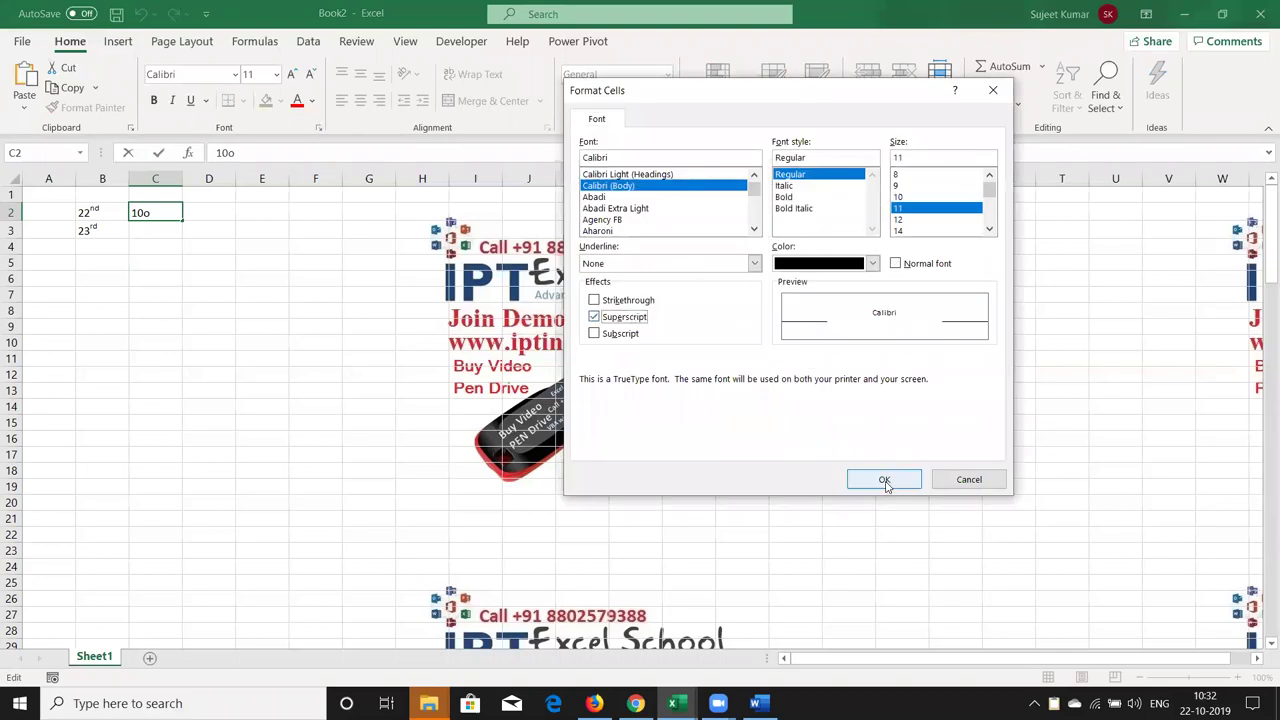
click(884, 479)
click(395, 344)
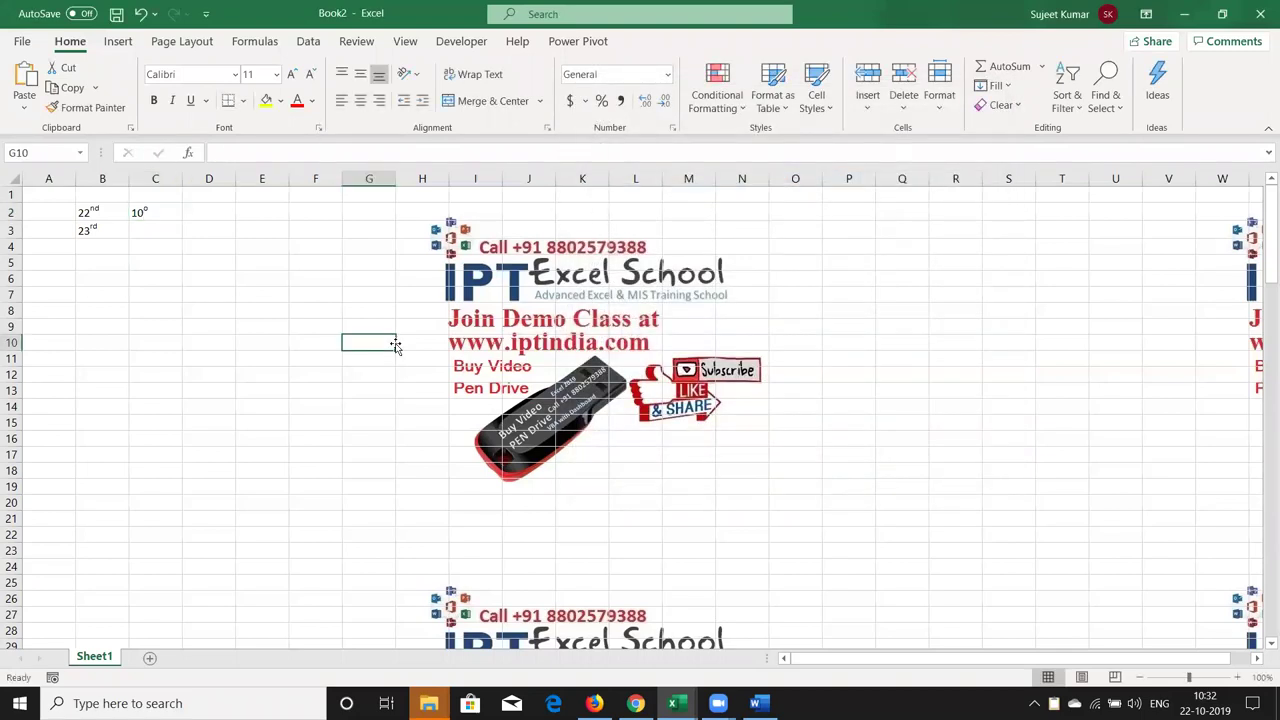
- Enter 102 in C3 and try superscripting the 2, leaving a plain number
click(163, 229)
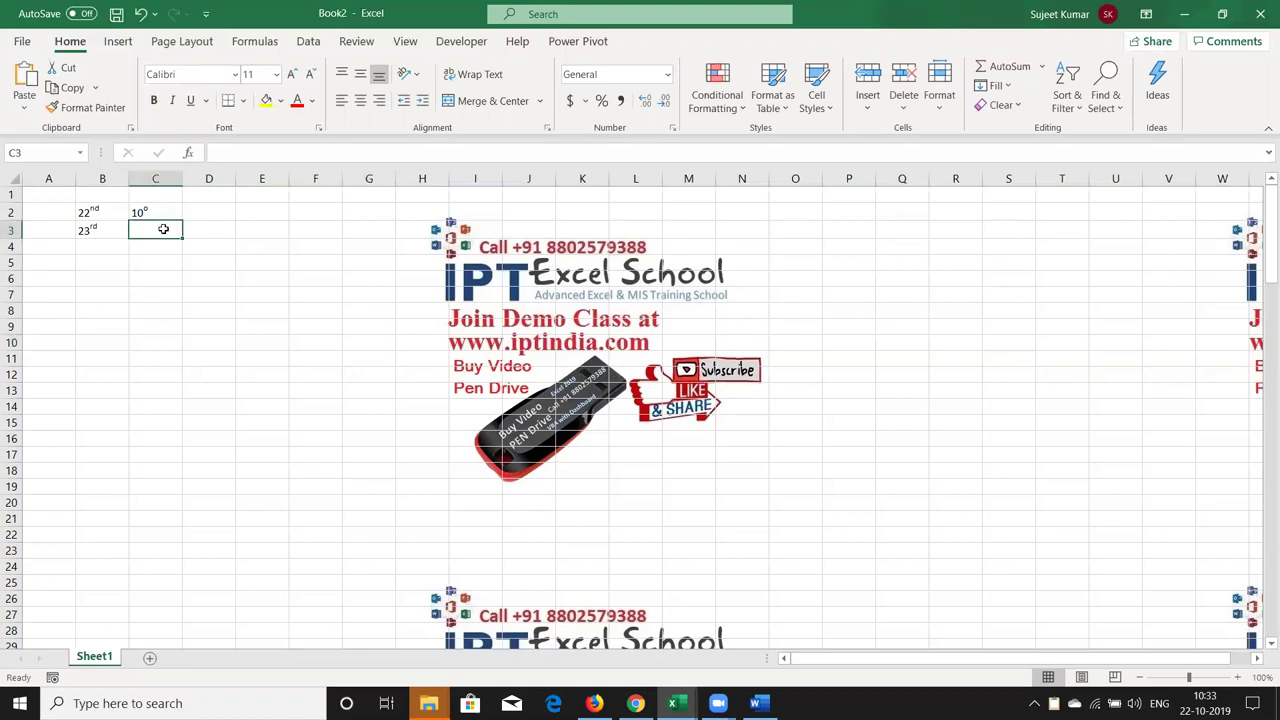
text(102)
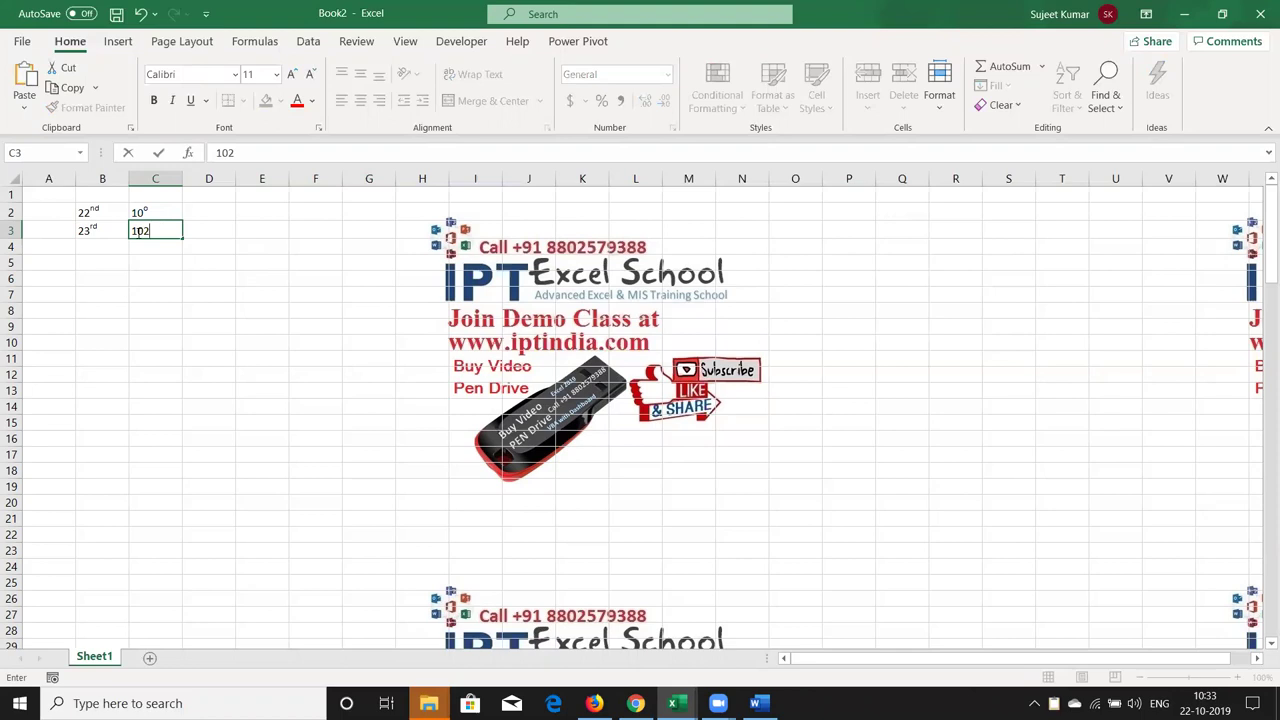
drag(144, 231, 173, 240)
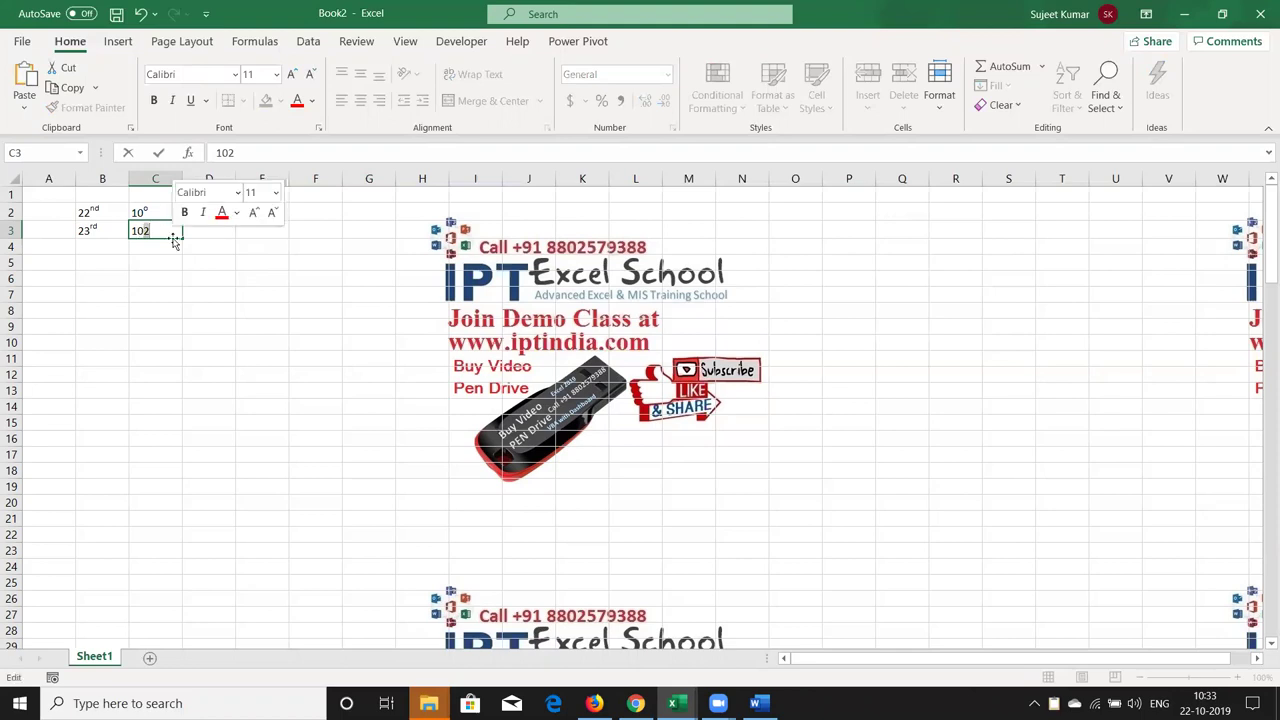
key(ctrl+1)
click(633, 319)
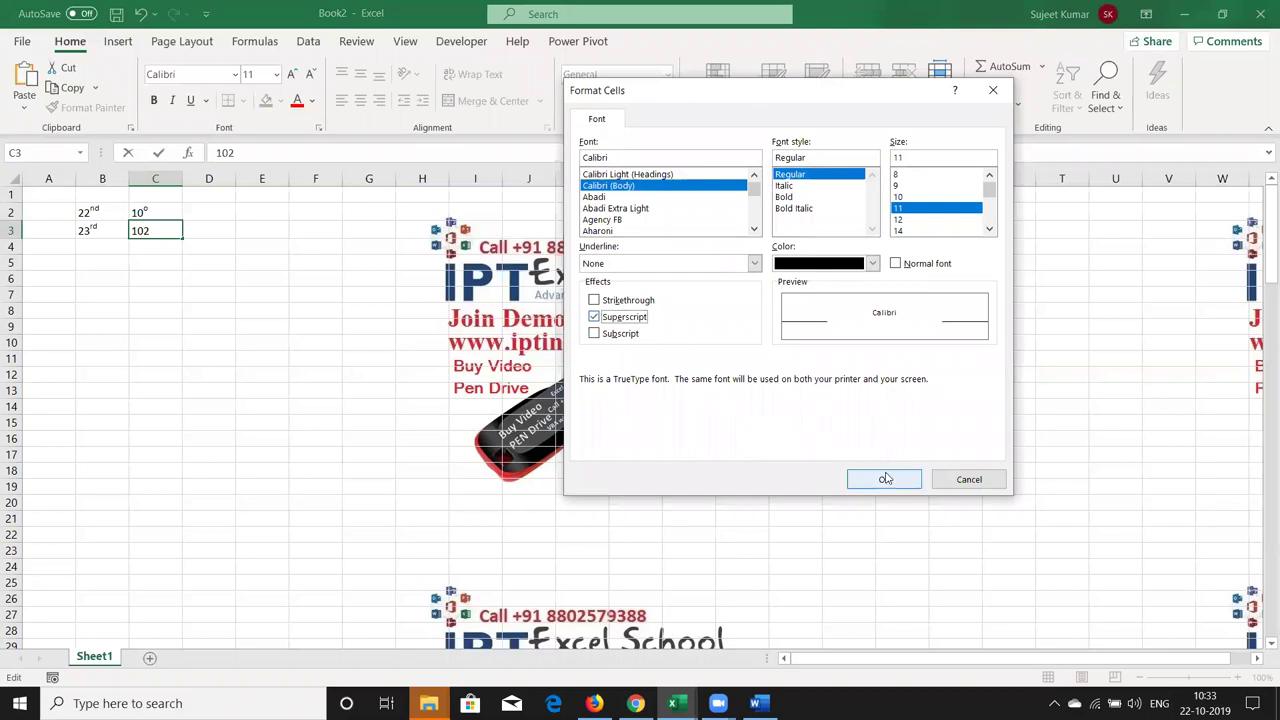
click(885, 479)
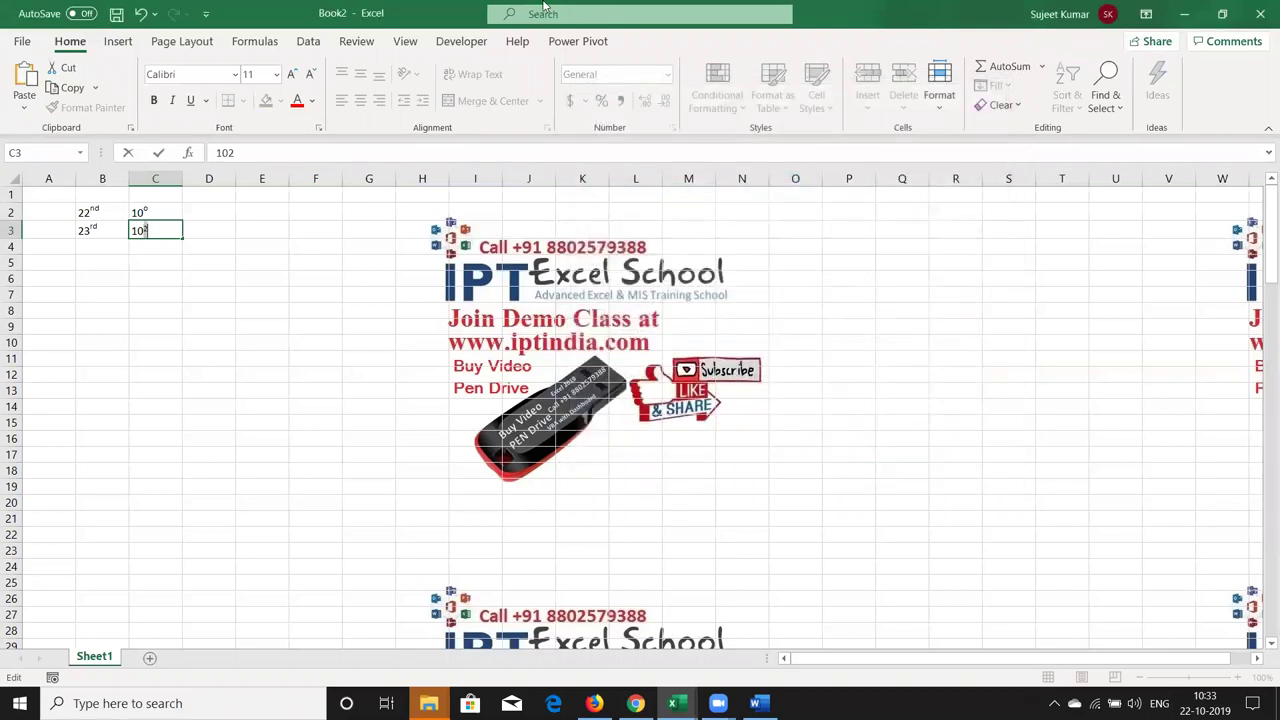
key(Return)
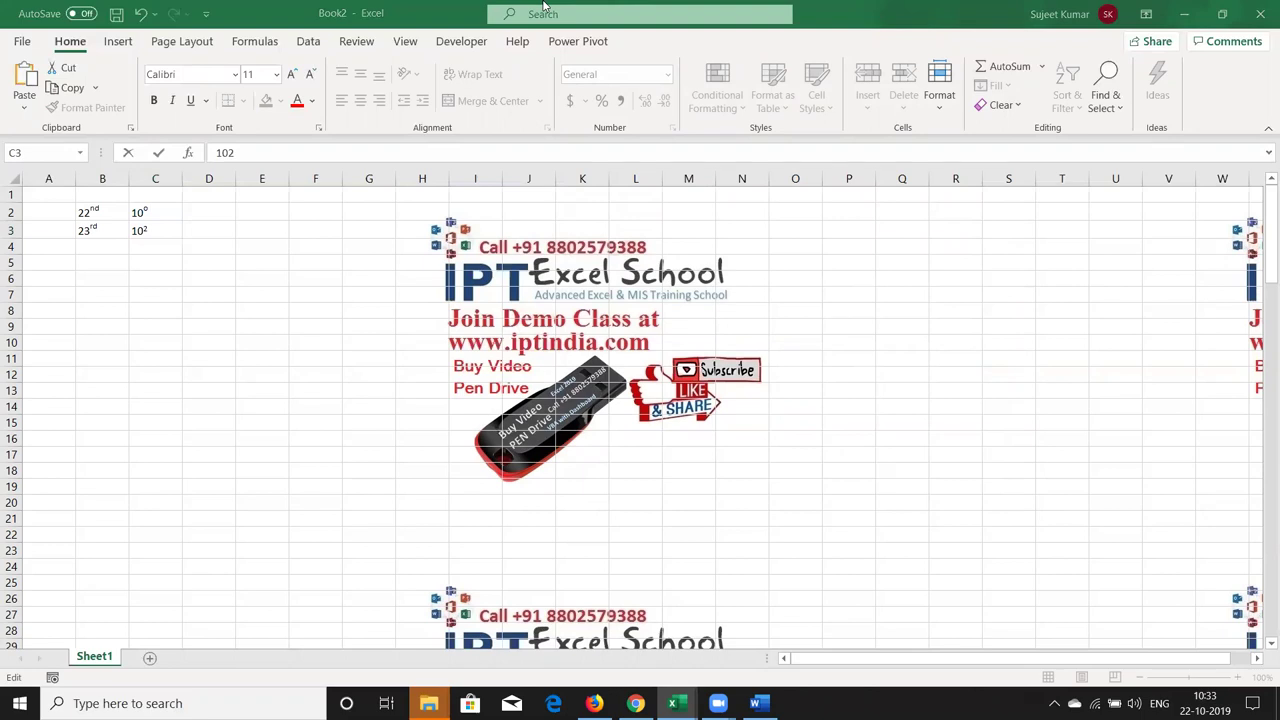
key(Return)
click(179, 231)
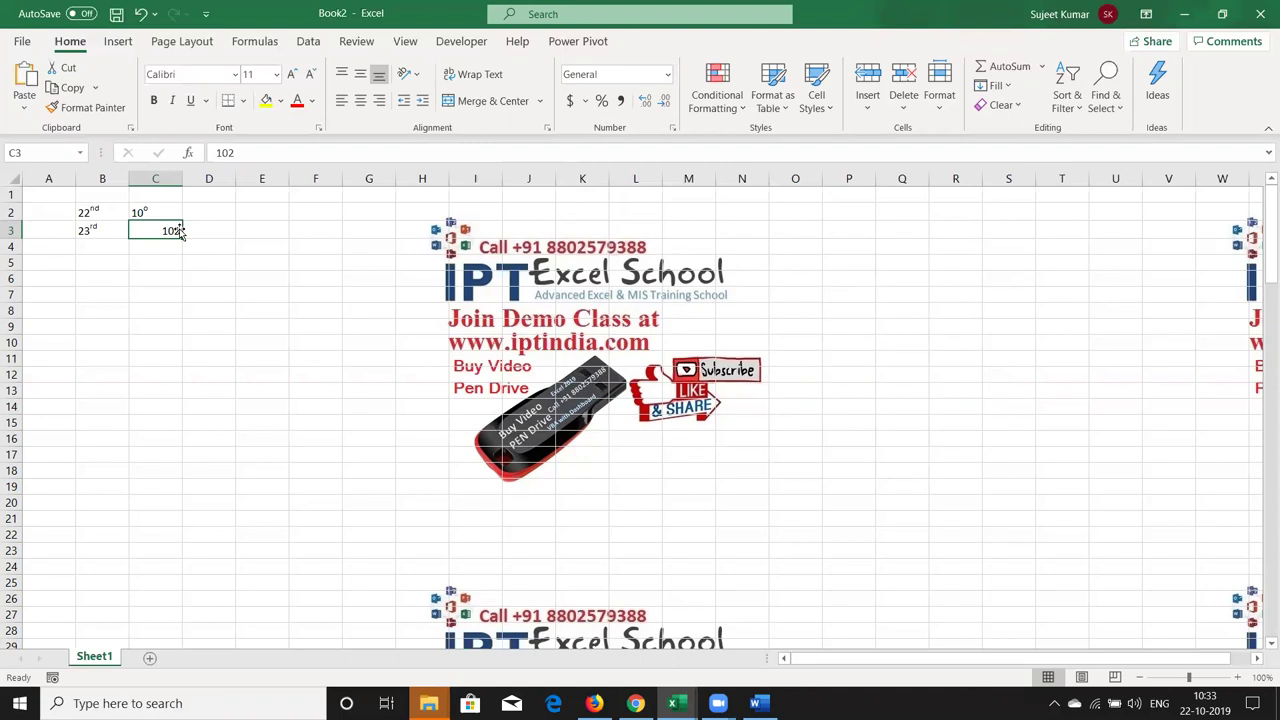
- Re-enter C3 as text '102 and superscript the 2 so it reads 10²
text(')
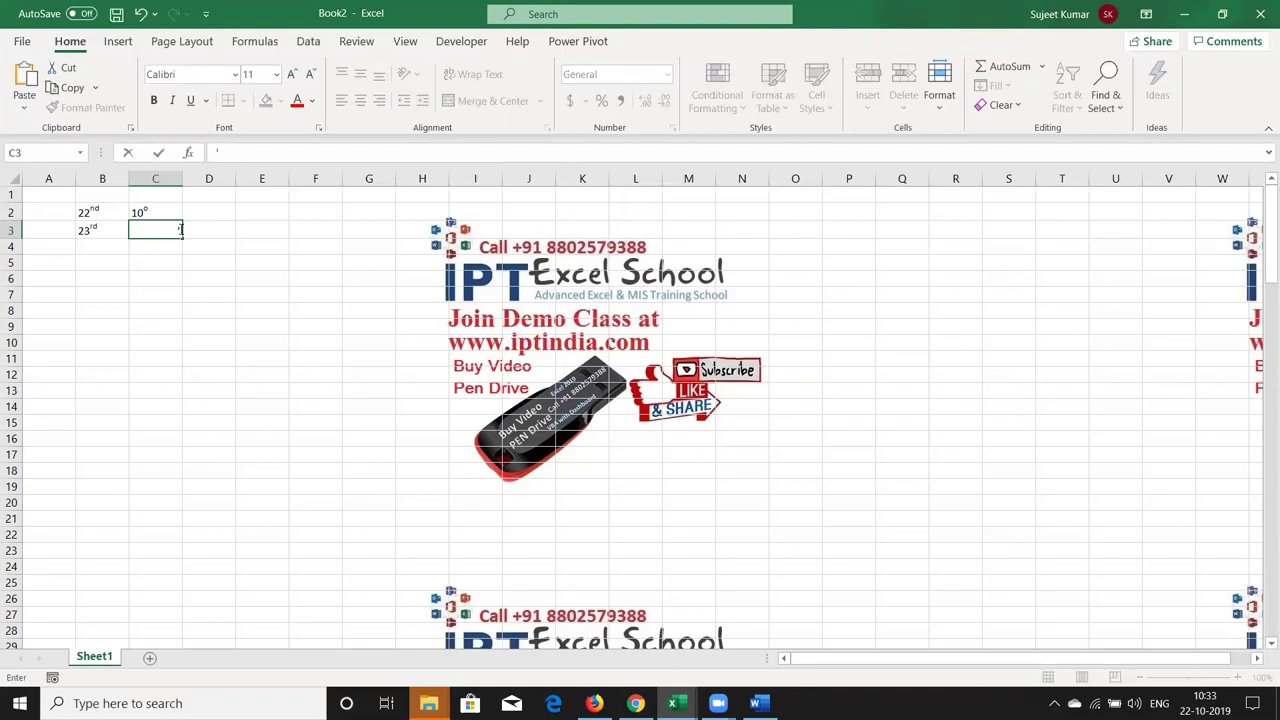
text(102)
key(Return)
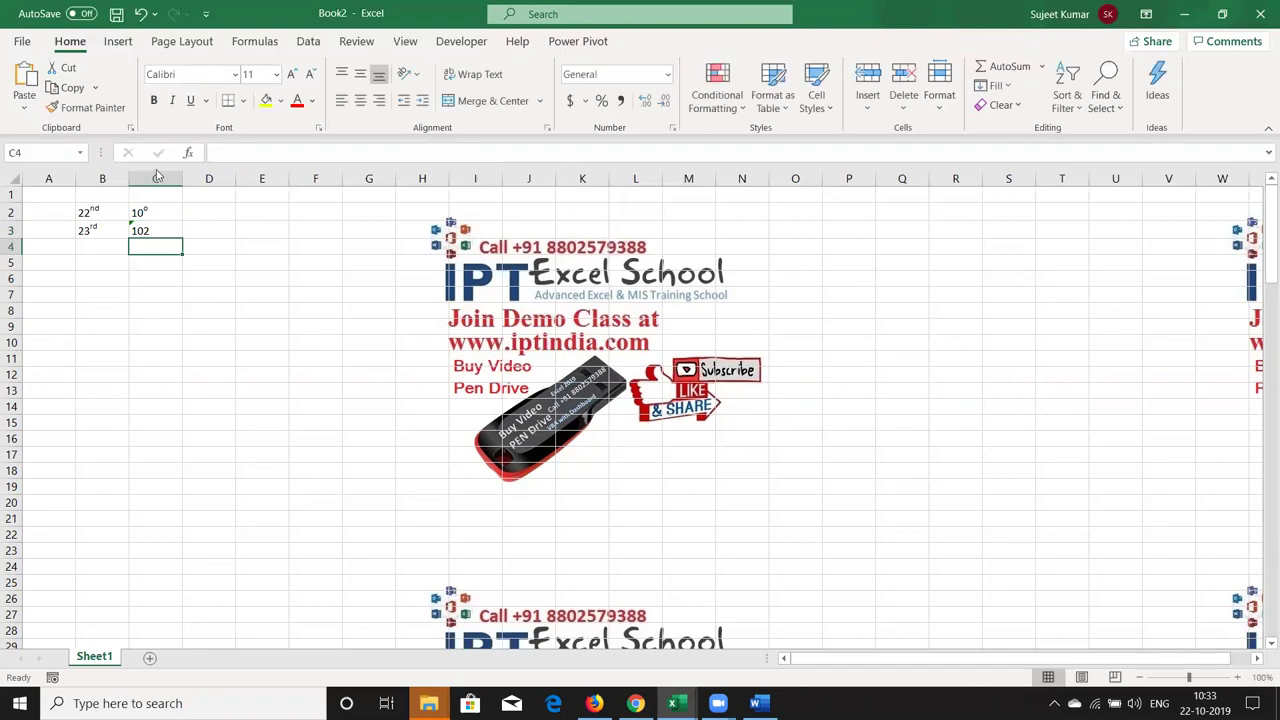
double_click(141, 231)
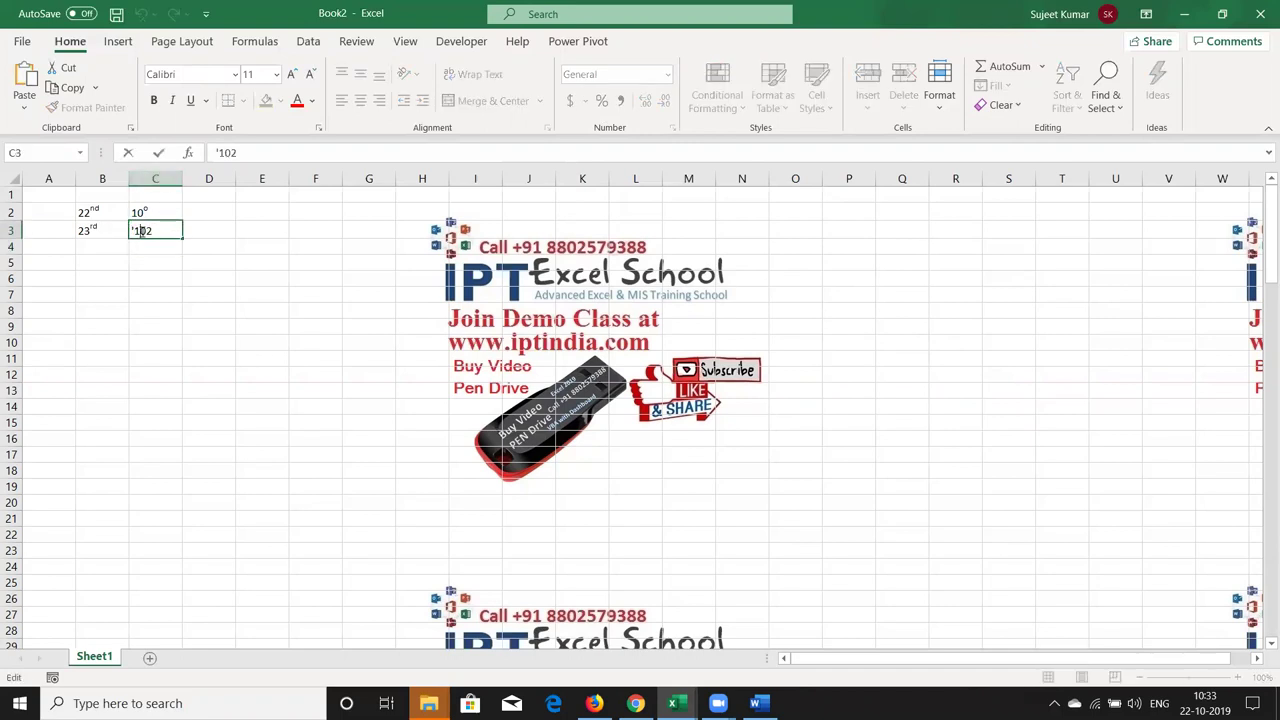
drag(141, 231, 162, 231)
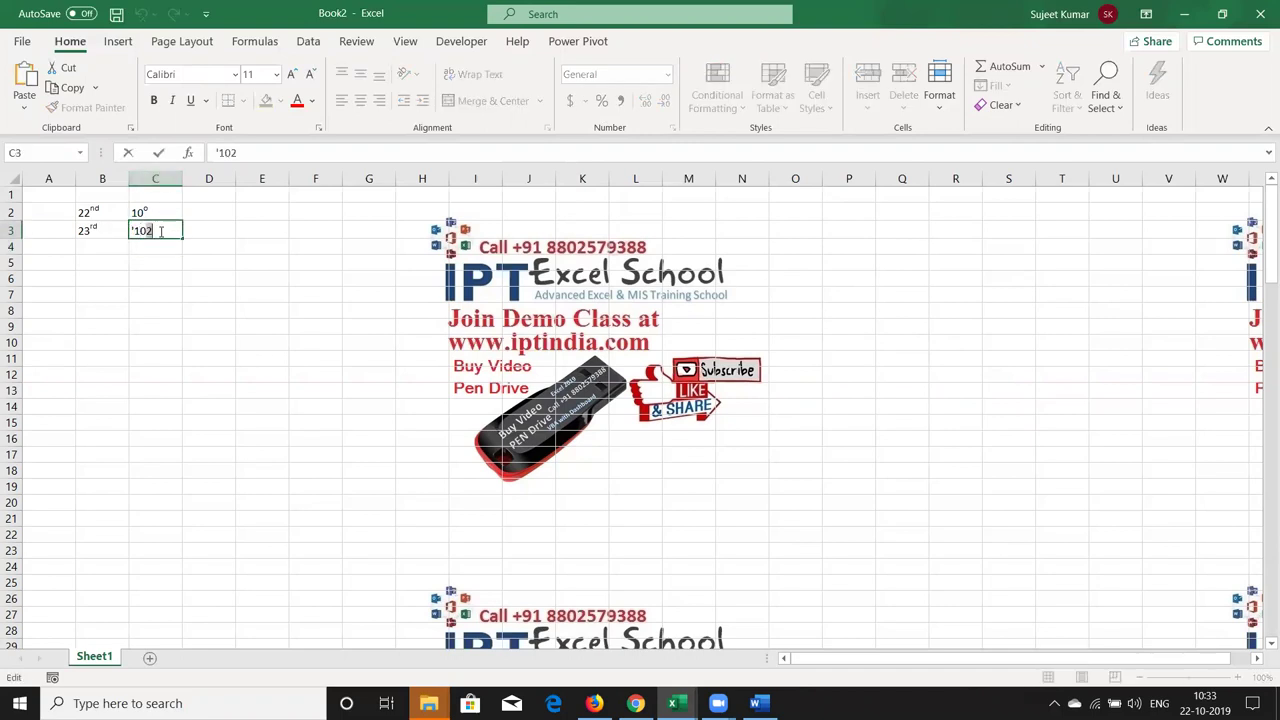
click(318, 127)
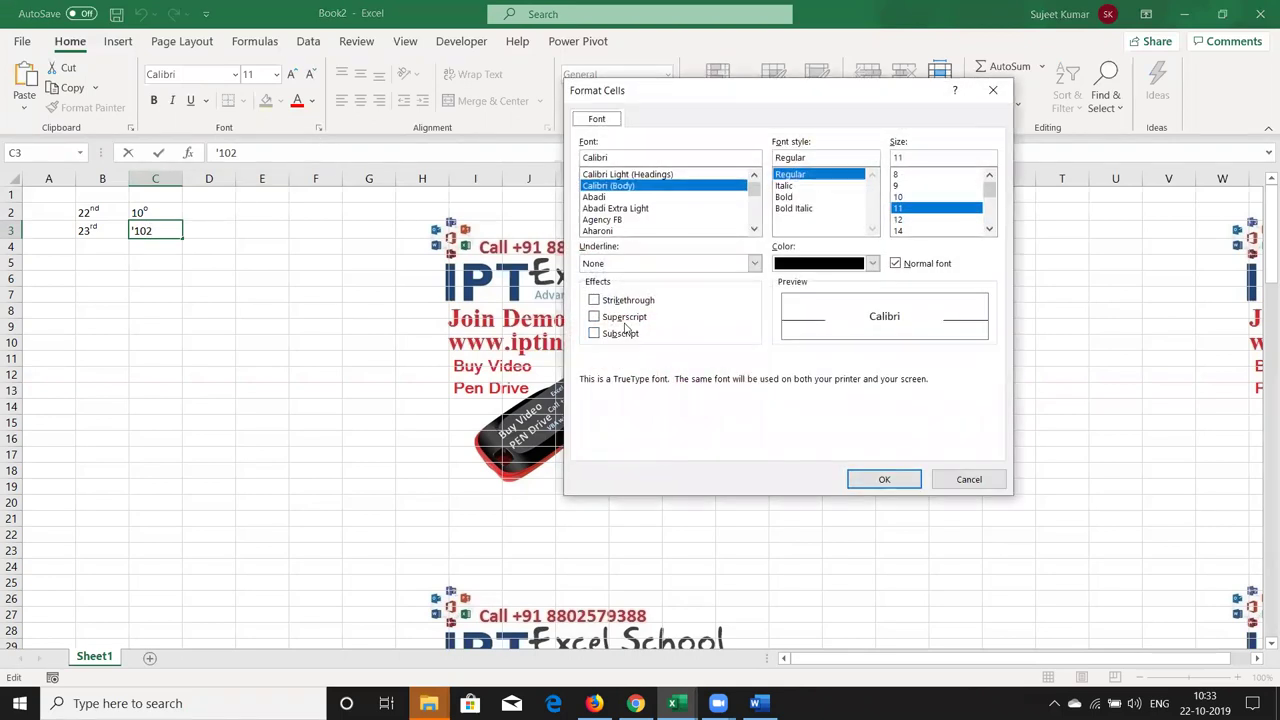
click(622, 317)
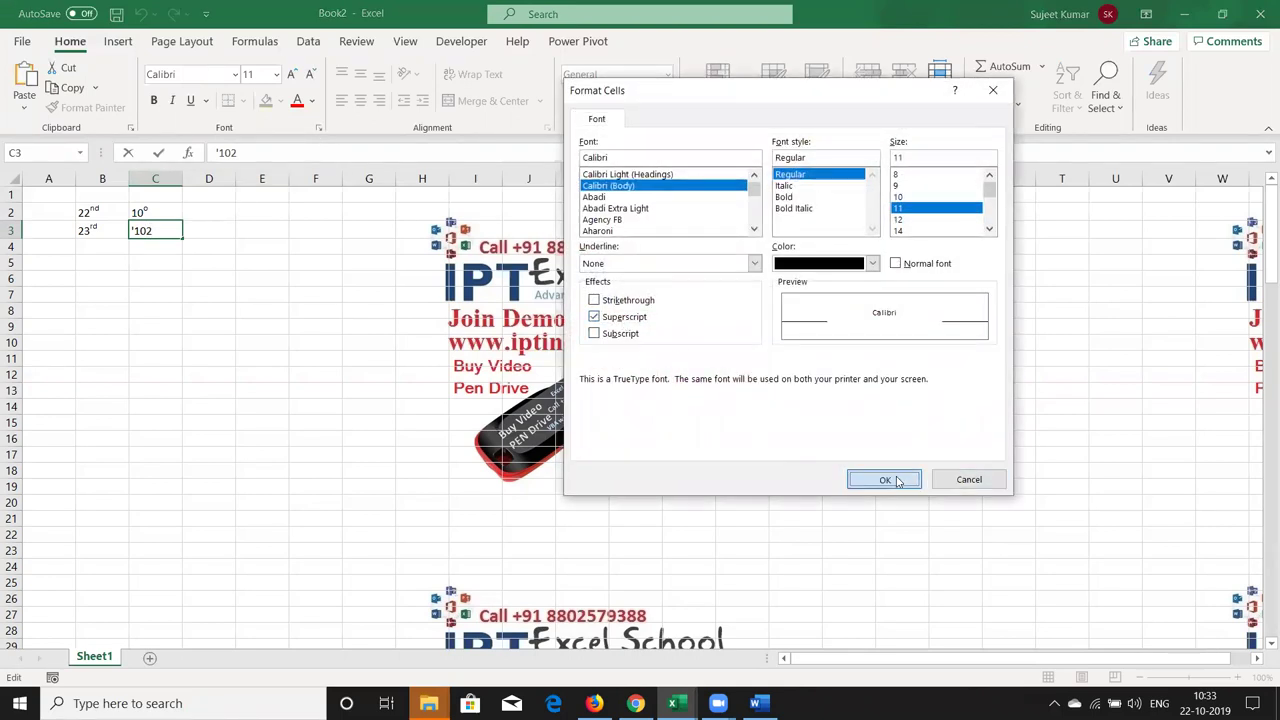
click(884, 479)
click(477, 393)
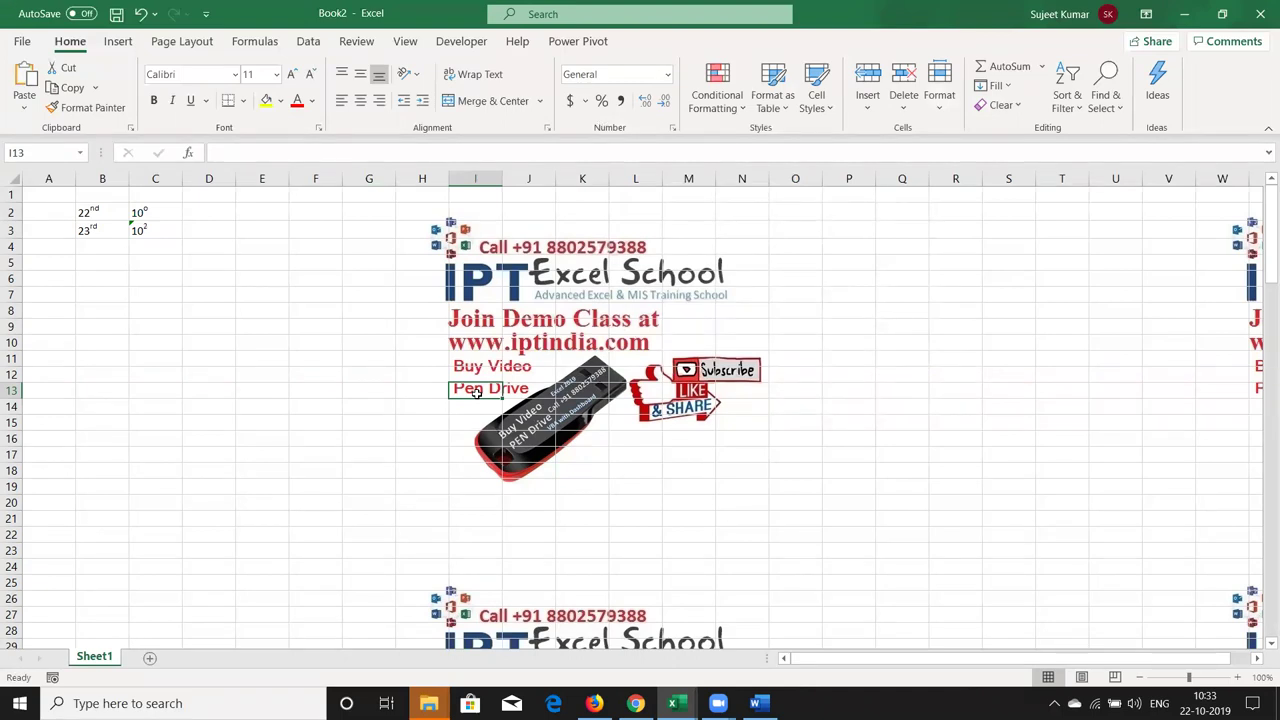
- Enter H2O in cell C5
key(Down)
key(Down)
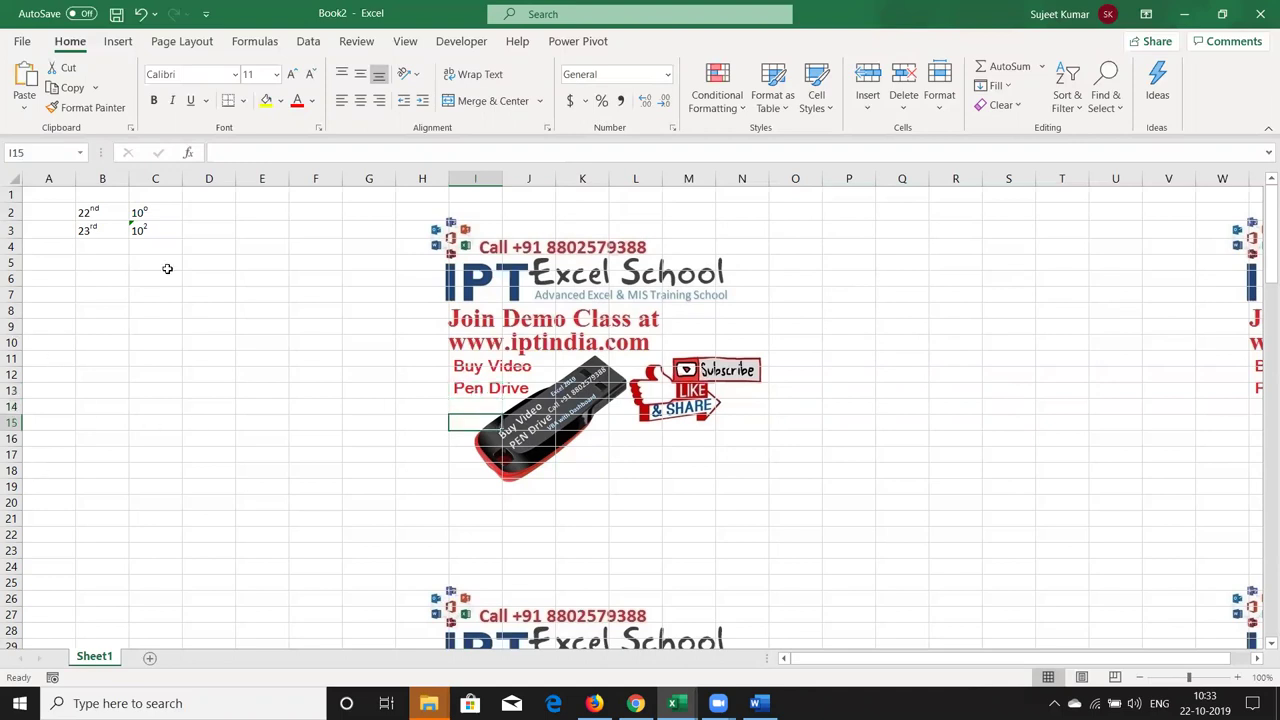
click(155, 261)
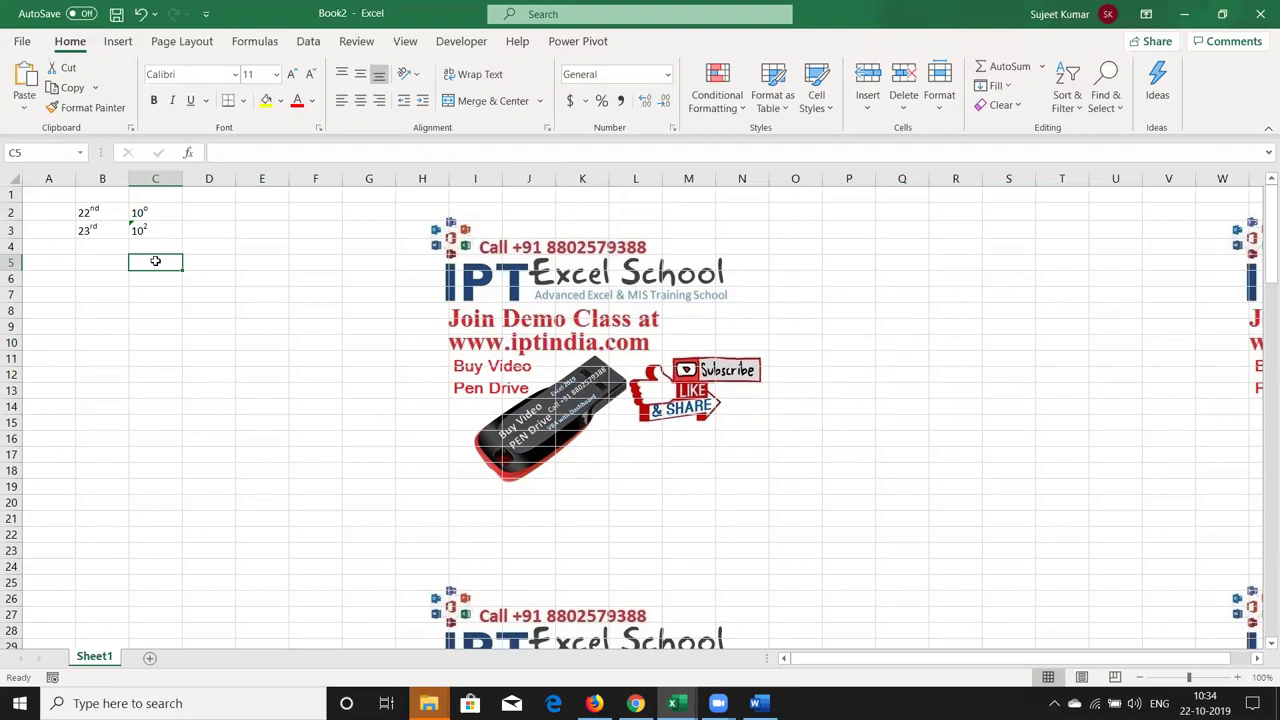
text(H)
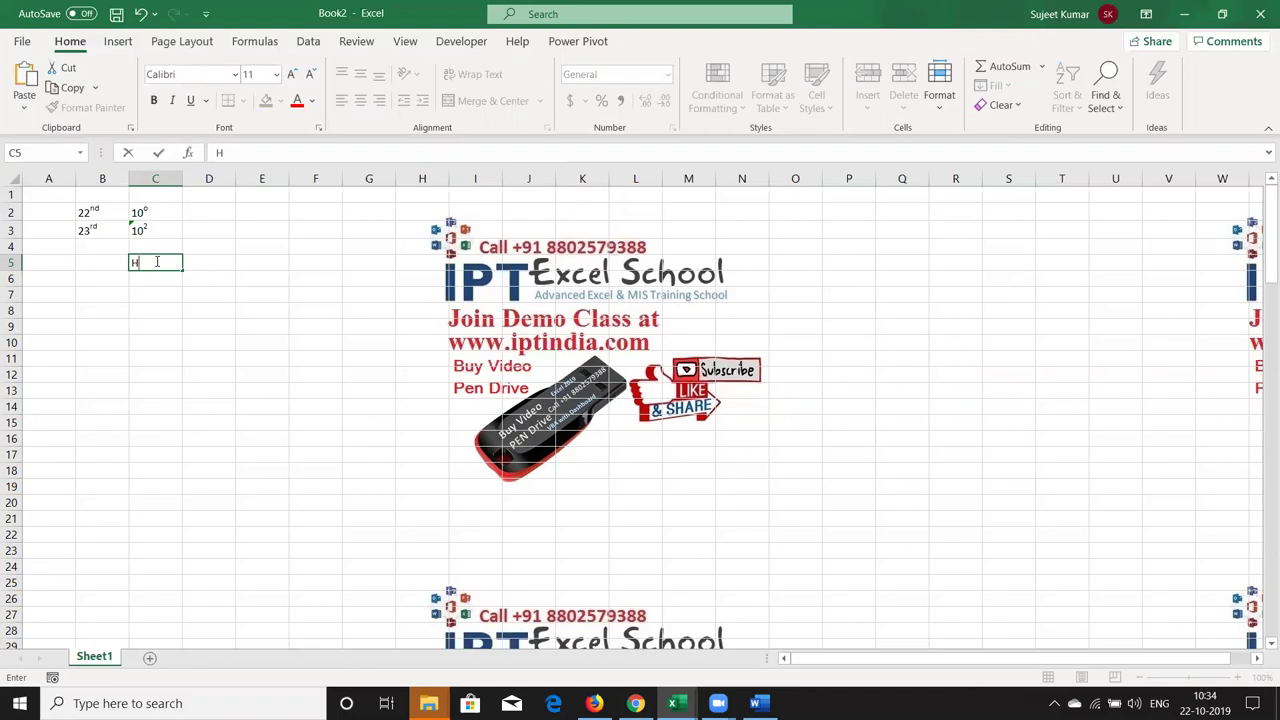
text(2)
text(O)
key(ctrl+Return)
- Subscript the 2 in C5's H2O, then switch to the Chrome browser
double_click(155, 261)
key(shift+Right)
click(320, 128)
click(631, 334)
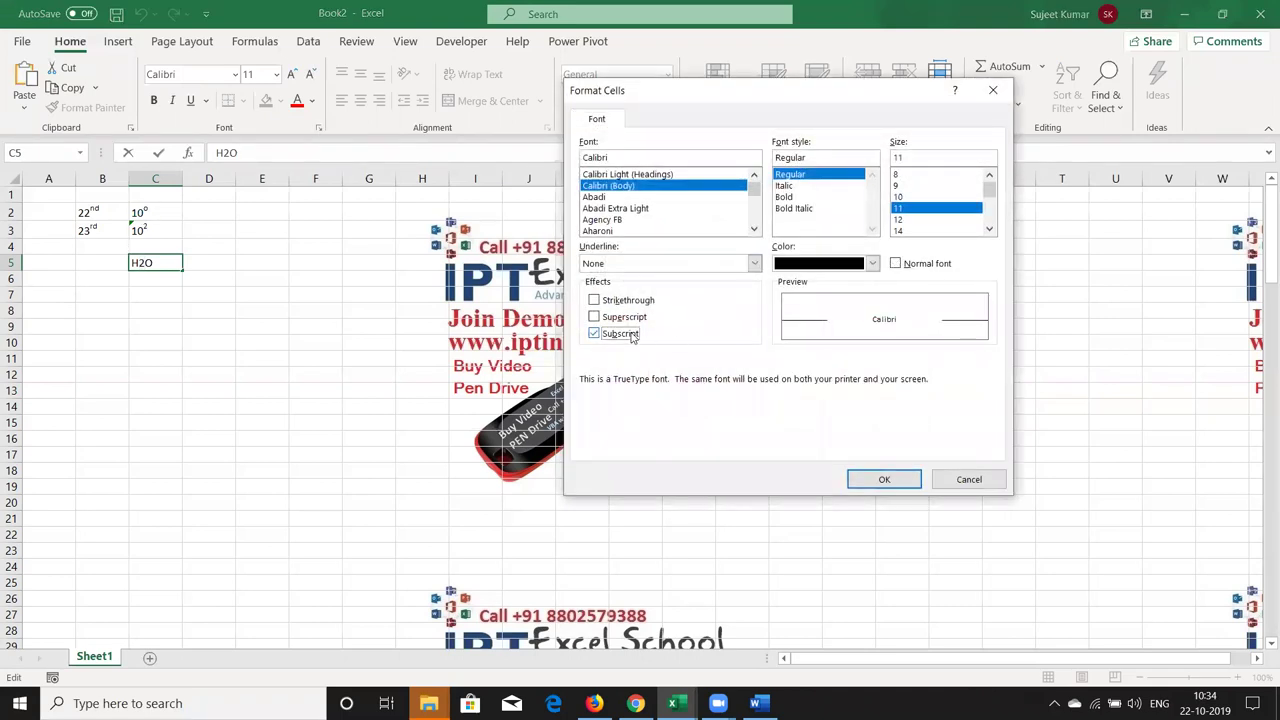
click(876, 481)
click(455, 403)
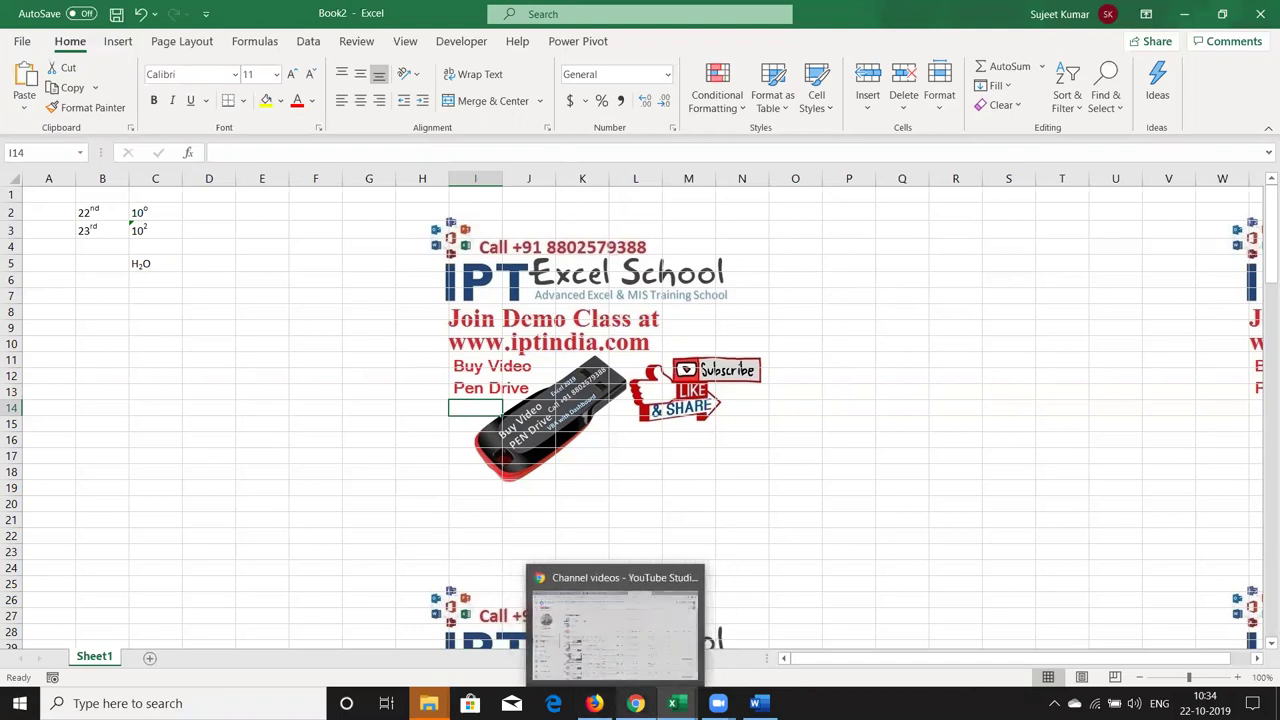
click(636, 703)
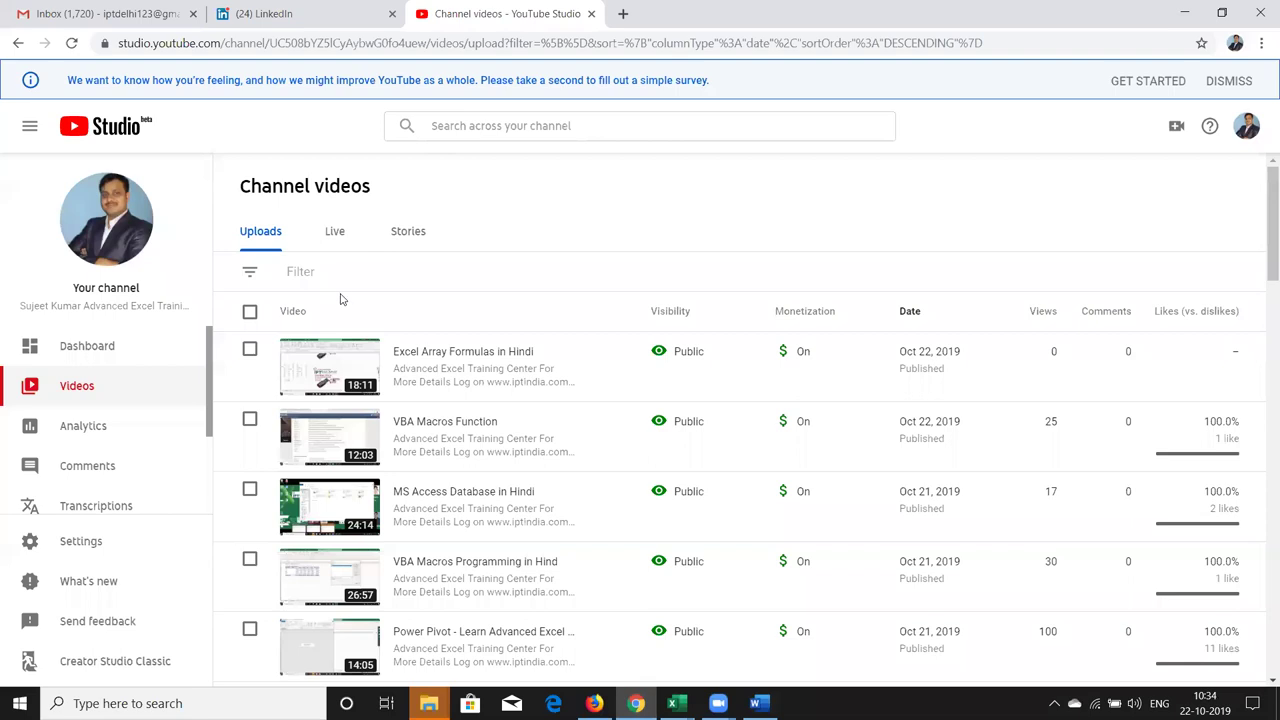
- Copy the first paragraph of the Amazon dispatch email in Gmail and return to Excel
click(355, 24)
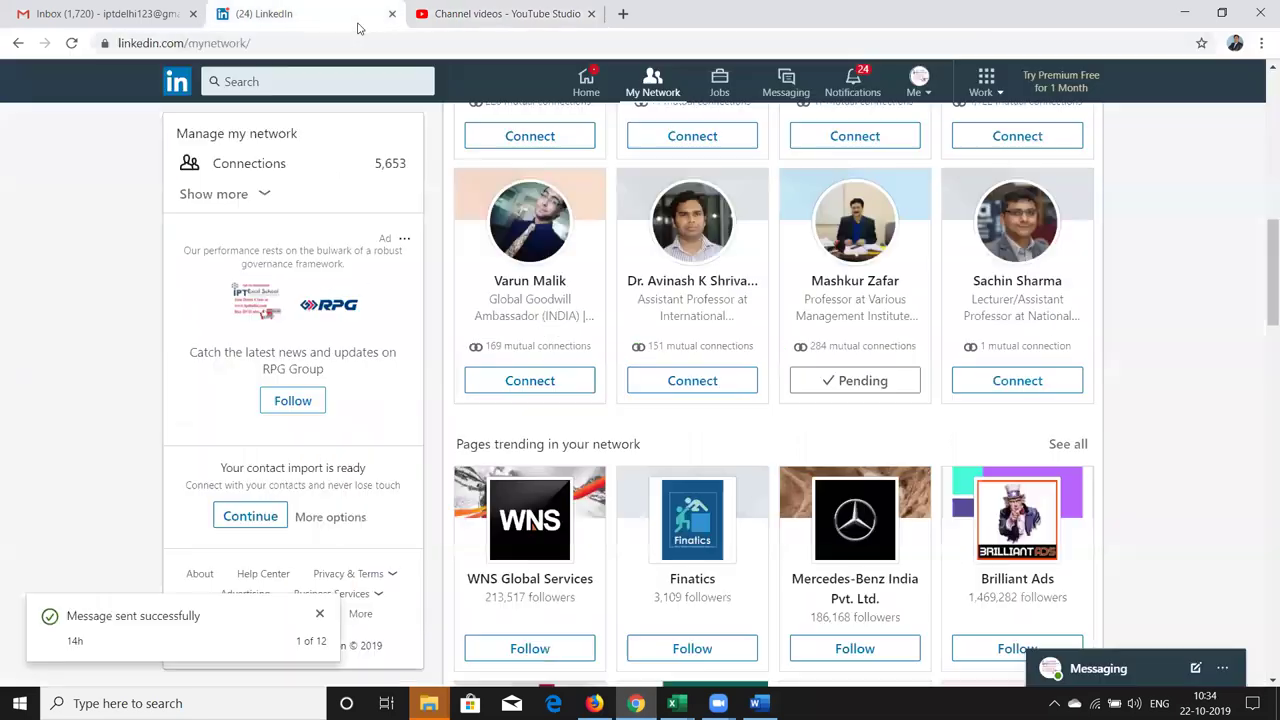
click(160, 28)
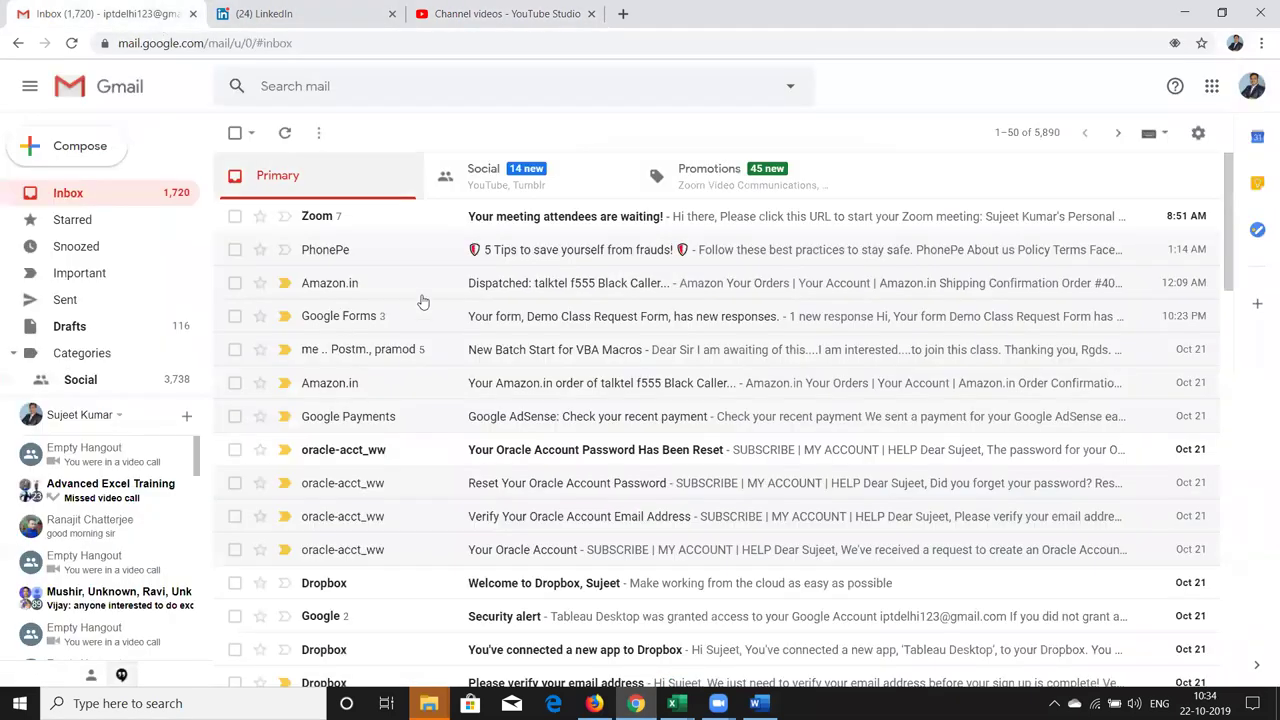
click(455, 281)
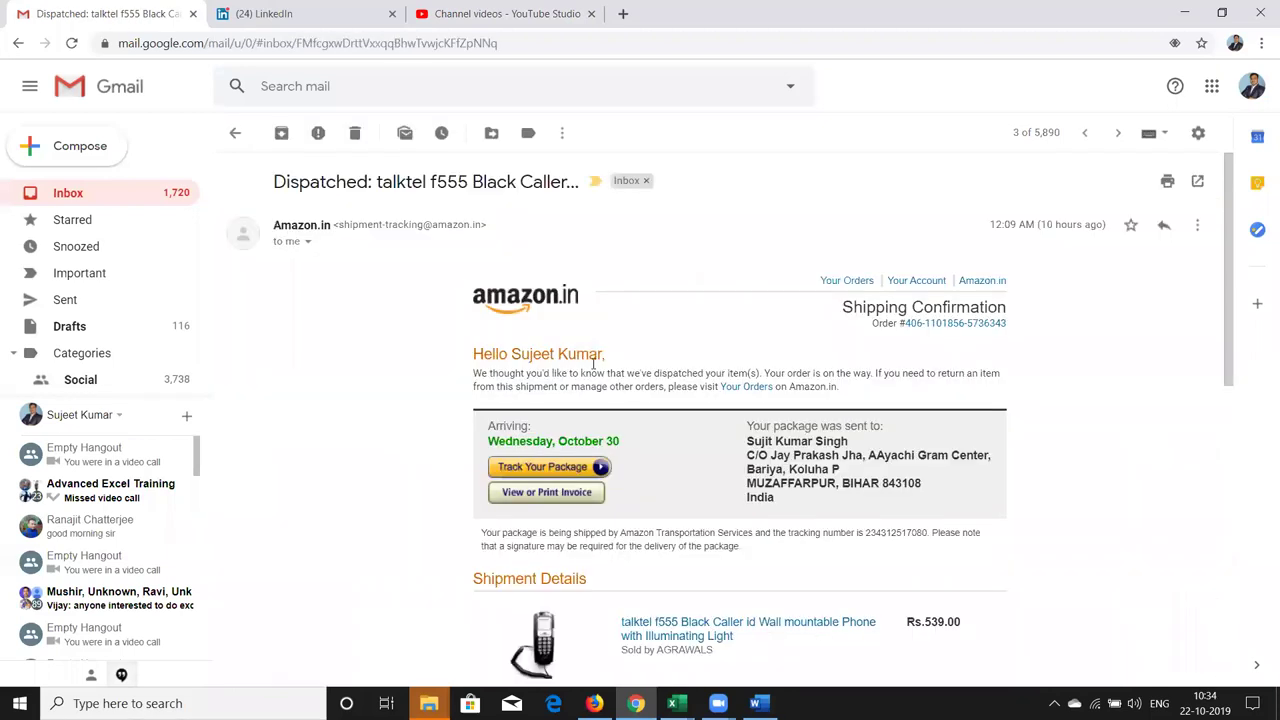
drag(474, 373, 860, 414)
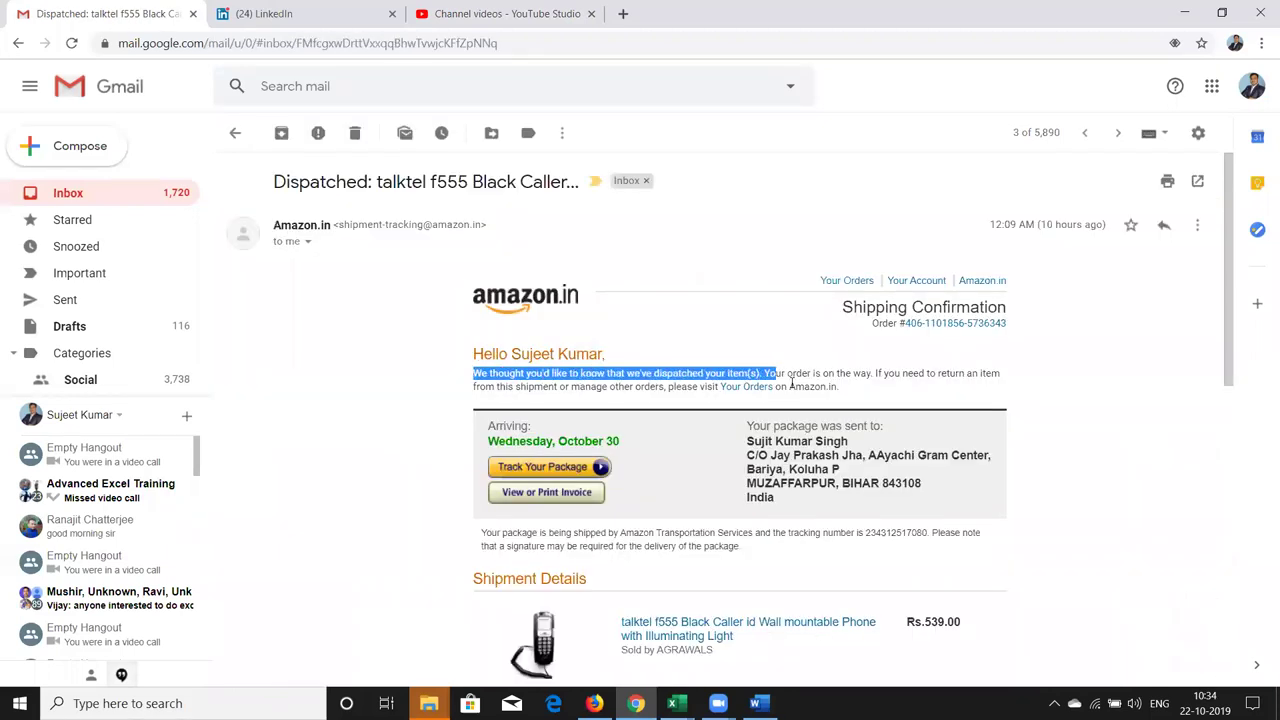
click(853, 393)
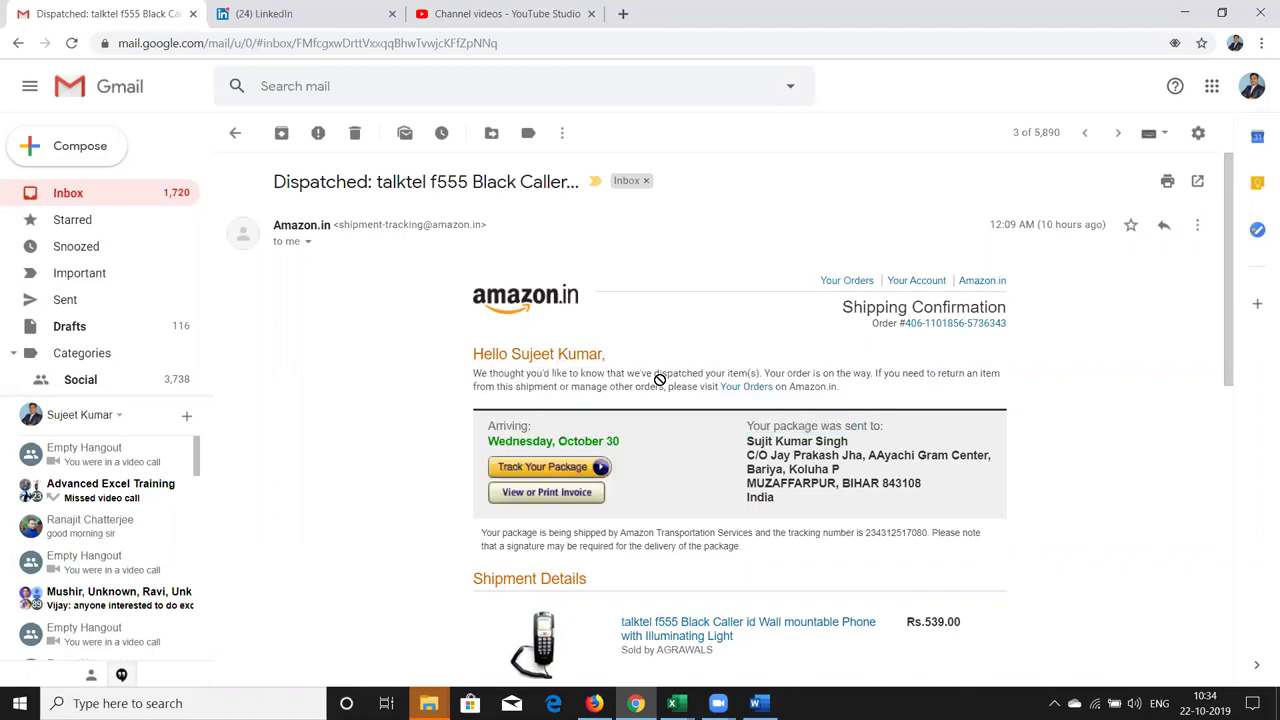
double_click(483, 373)
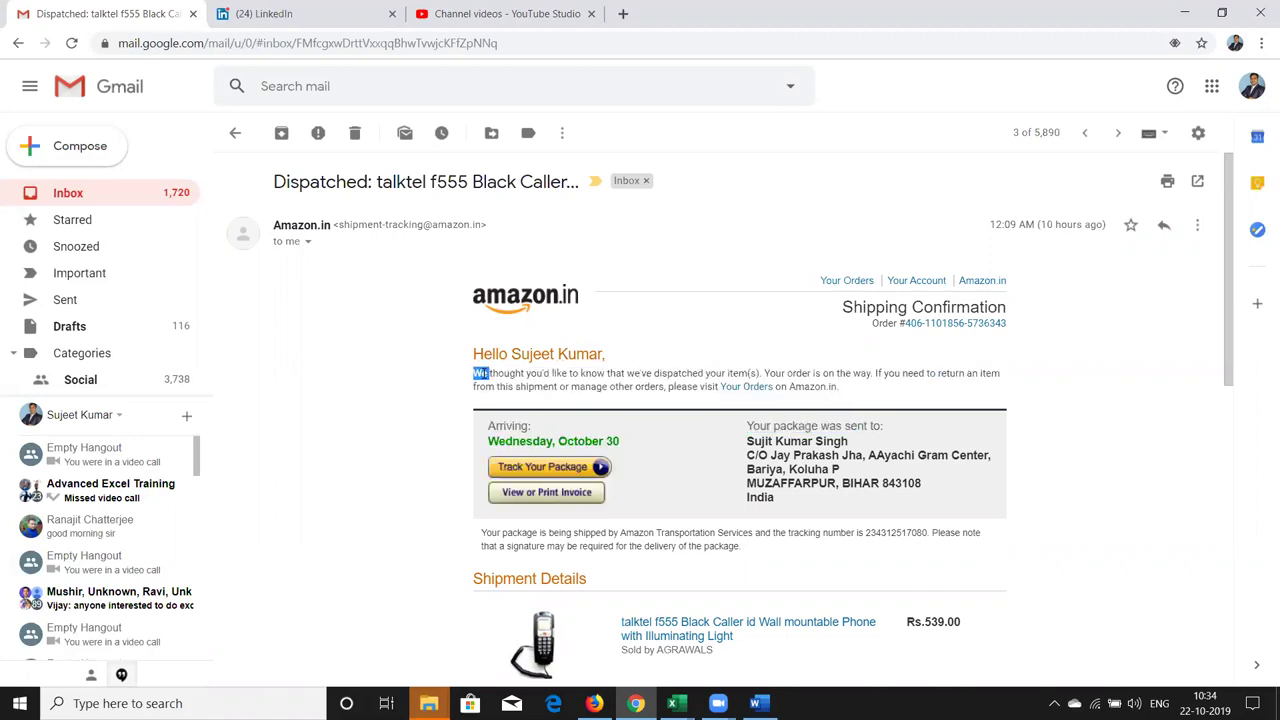
shift+click(842, 394)
key(ctrl+c)
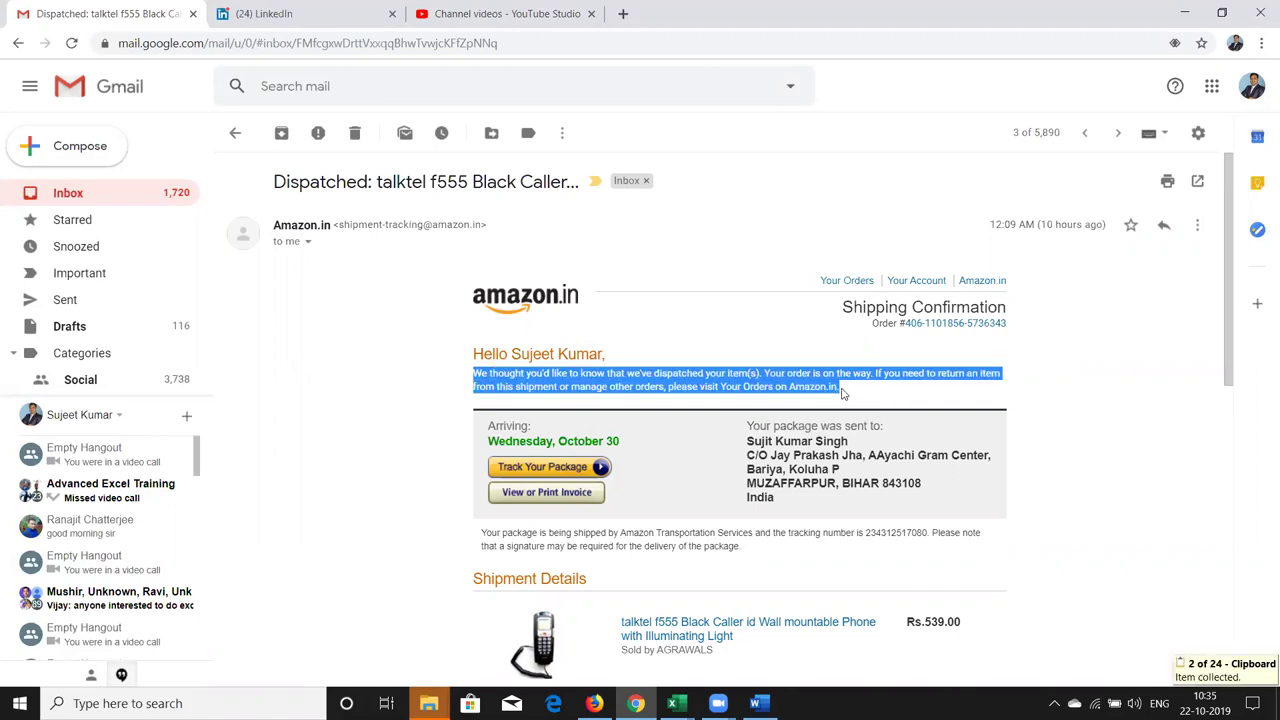
key(alt+Tab)
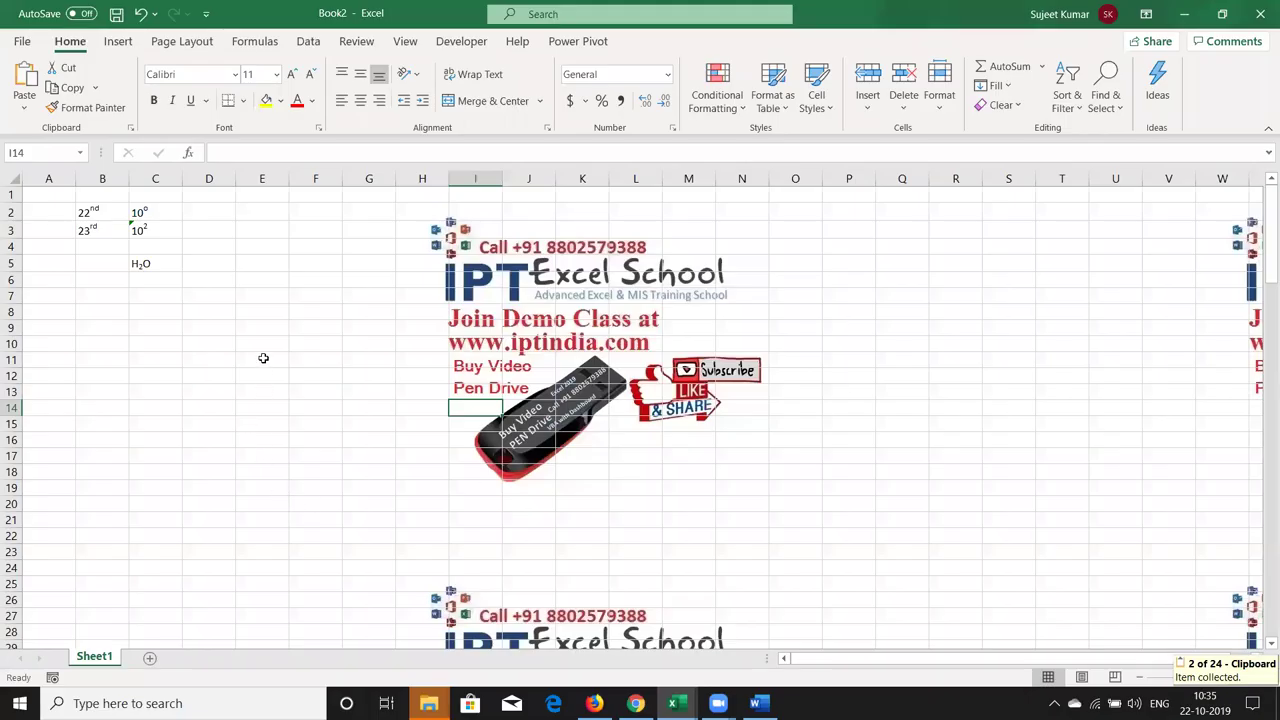
- Paste the copied email paragraph into E2 inside edit mode instead of as a wrapped paste
click(267, 212)
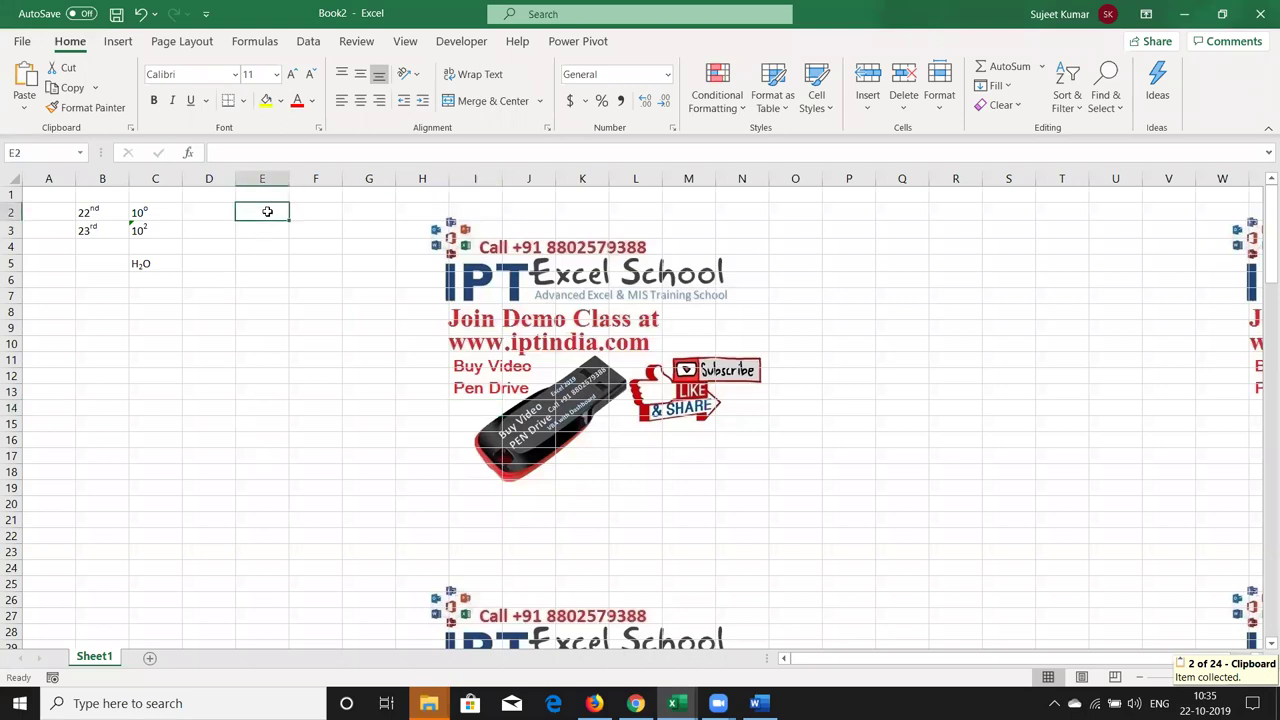
key(ctrl+v)
key(ctrl+z)
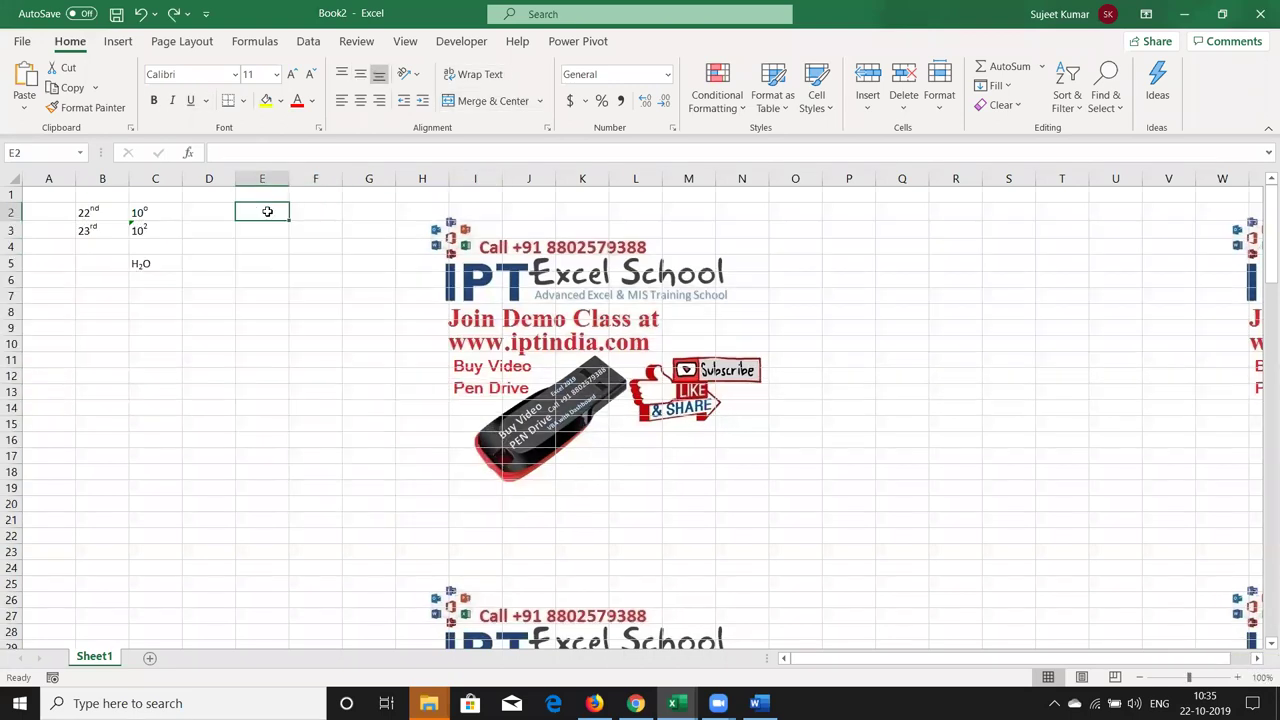
double_click(267, 212)
key(ctrl+v)
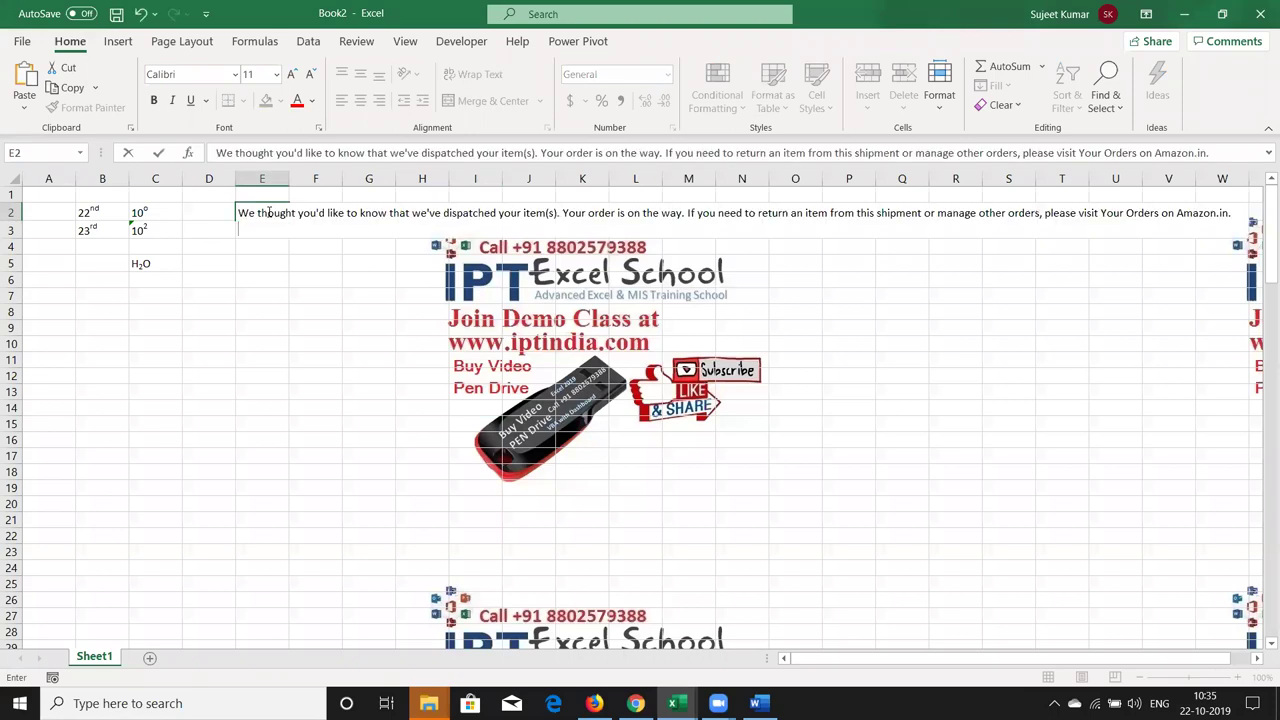
key(Return)
- Turn off Wrap Text for E2 and select 'dispatched' in the formula bar
scroll(267, 212, down, 1)
key(Up)
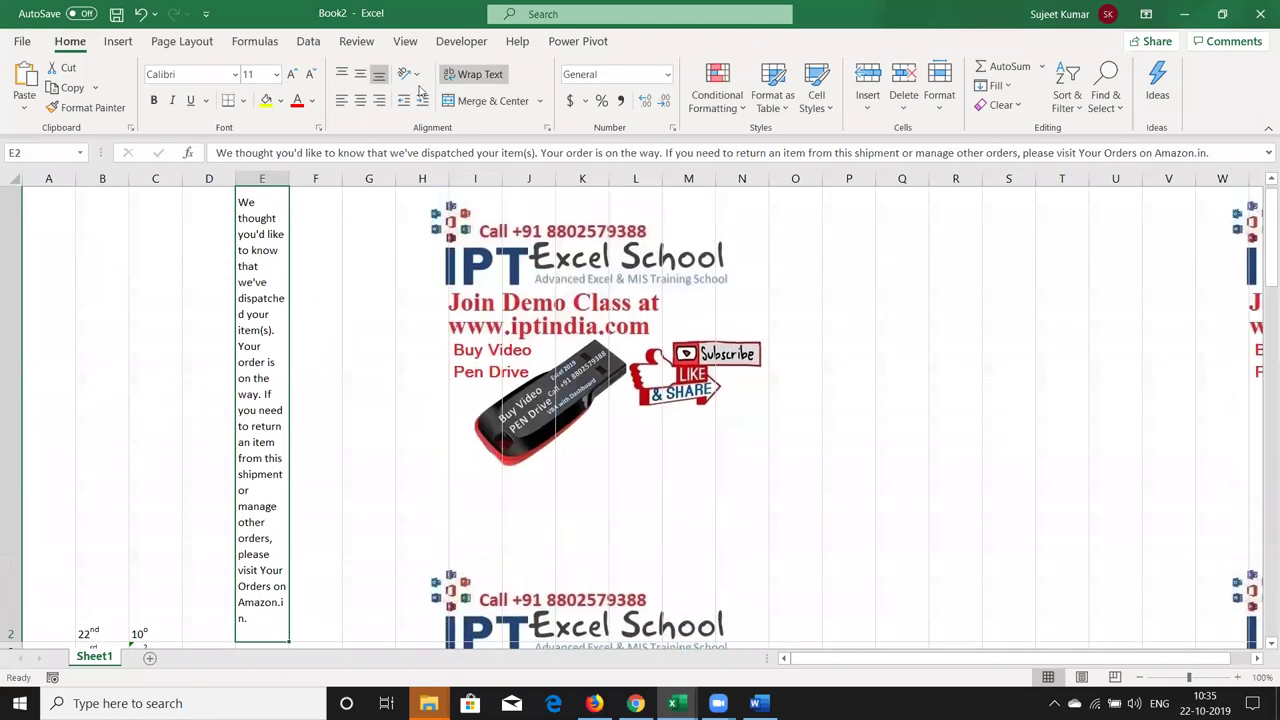
click(470, 75)
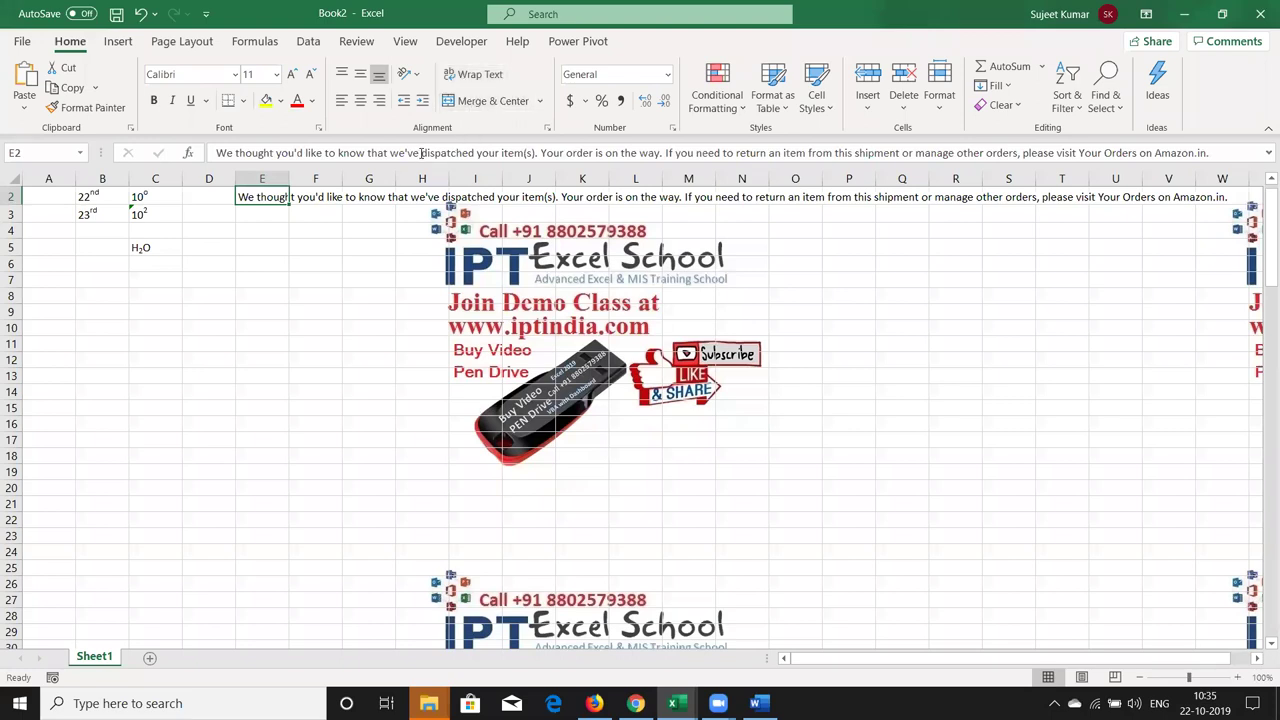
mouse_move(420, 153)
mouse_down()
mouse_move(490, 155)
mouse_move(472, 155)
mouse_up()
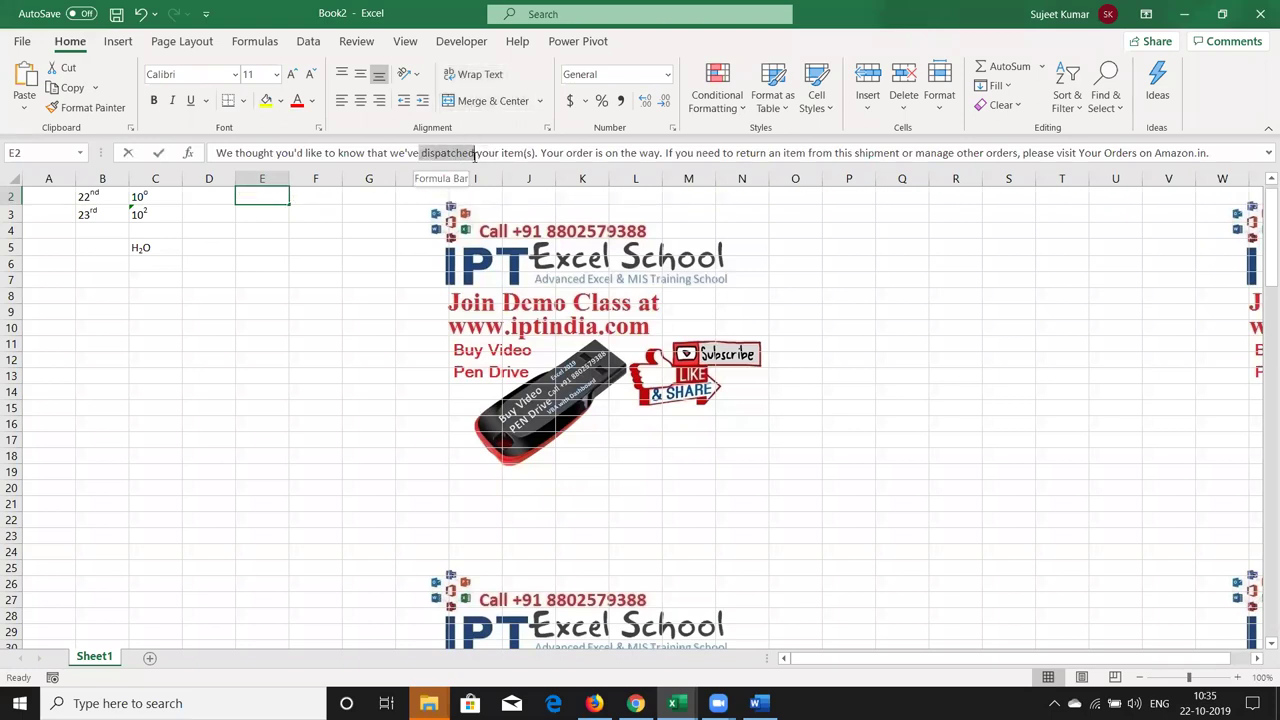
right_click(472, 155)
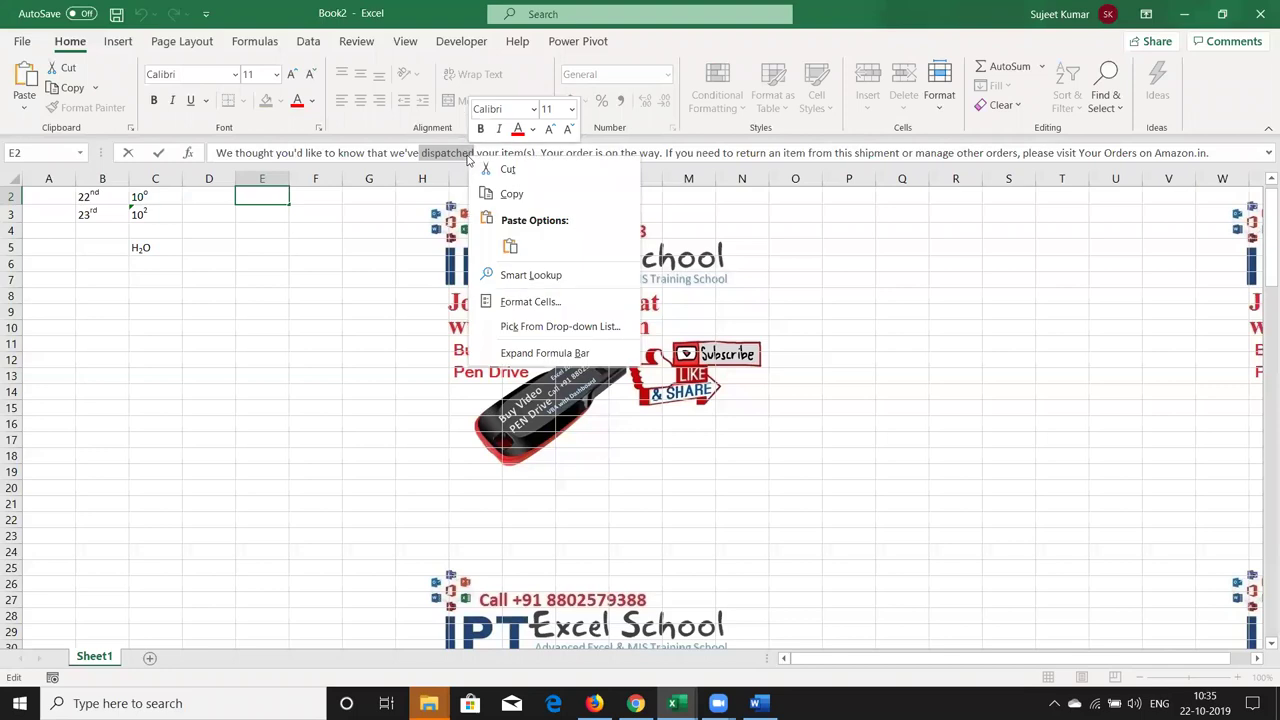
click(515, 300)
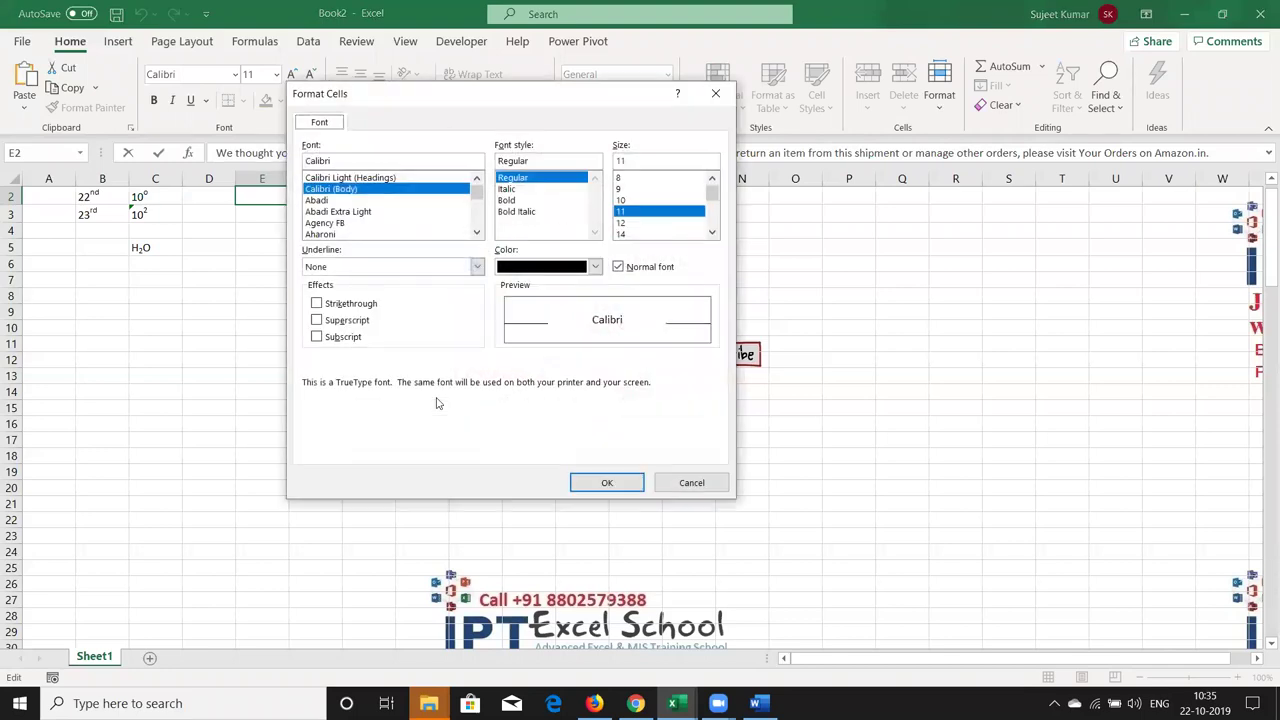
click(364, 309)
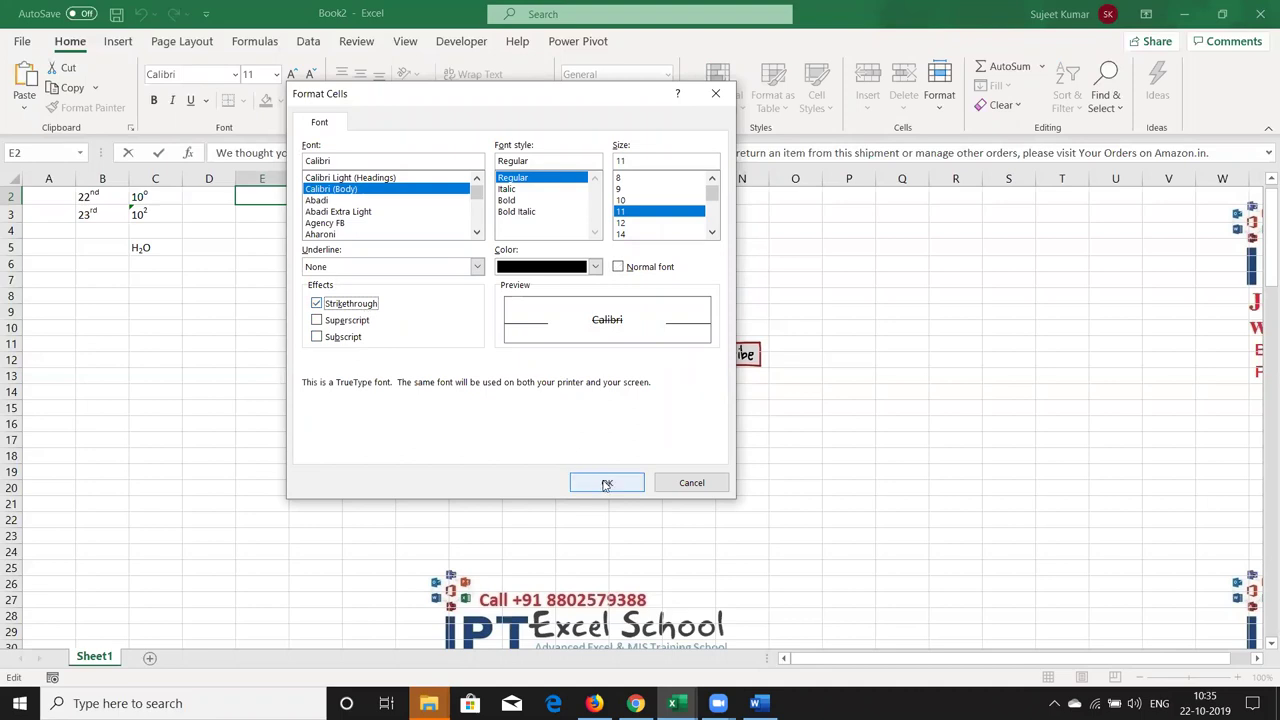
click(600, 482)
key(Return)
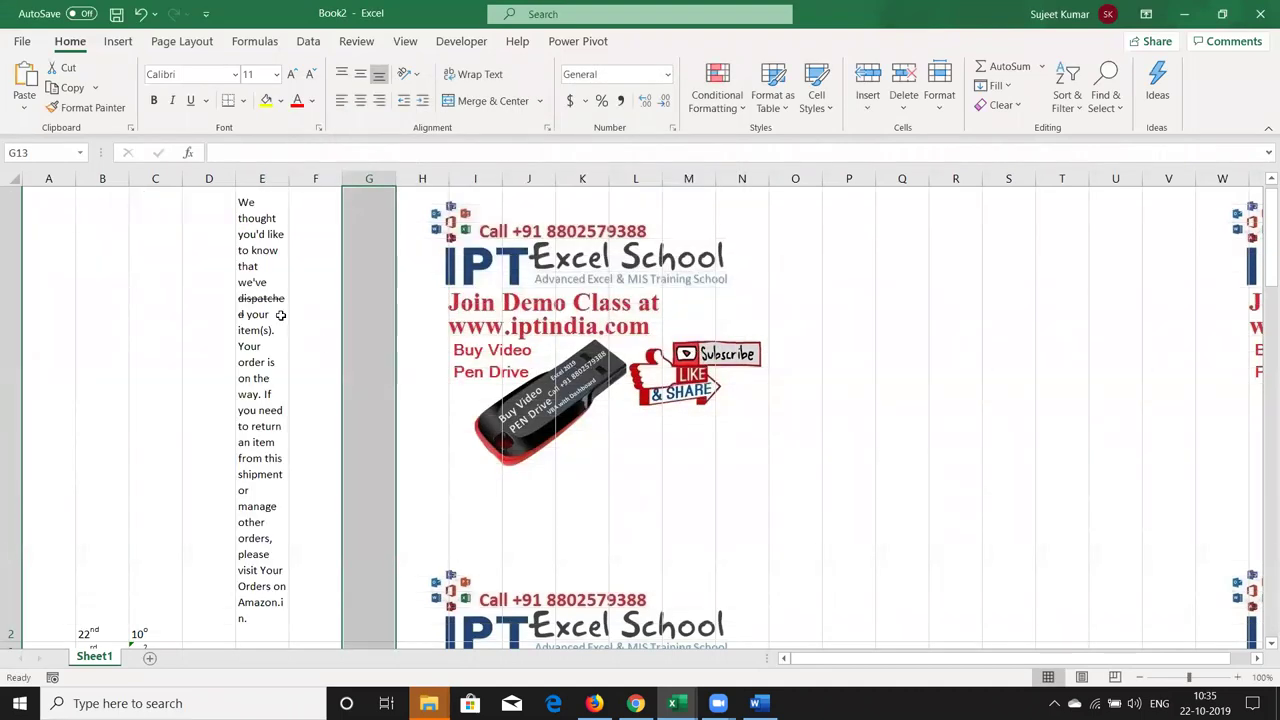
click(272, 310)
click(470, 75)
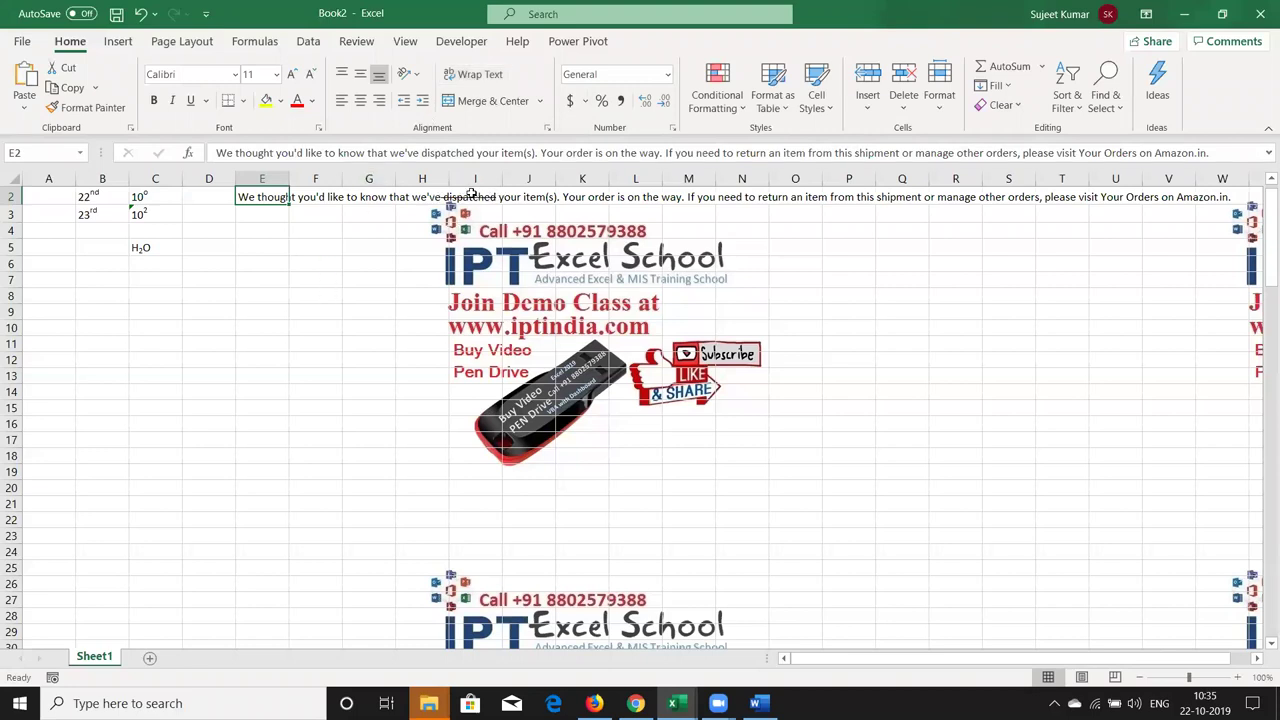
click(392, 242)
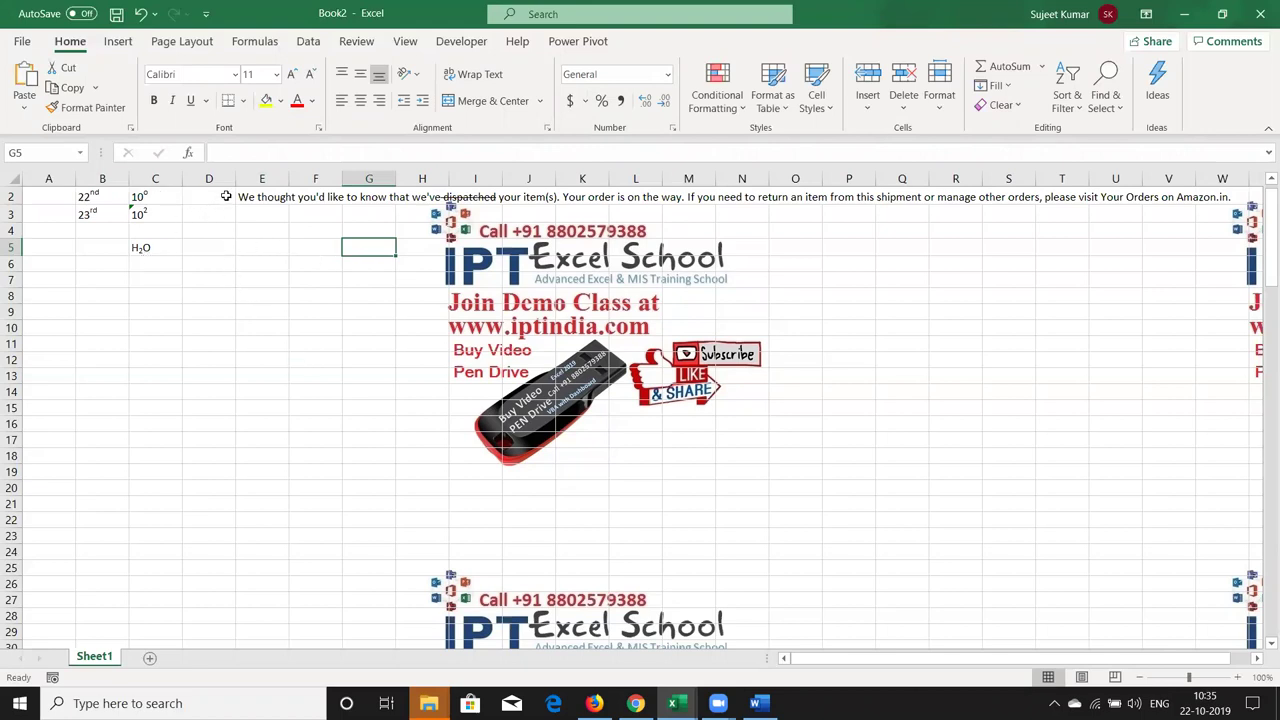
- Narrow column D and enter 85, 663, 54, 96, 25, 65, 25, 65, 26, 657 in D6:D15
drag(232, 184, 220, 184)
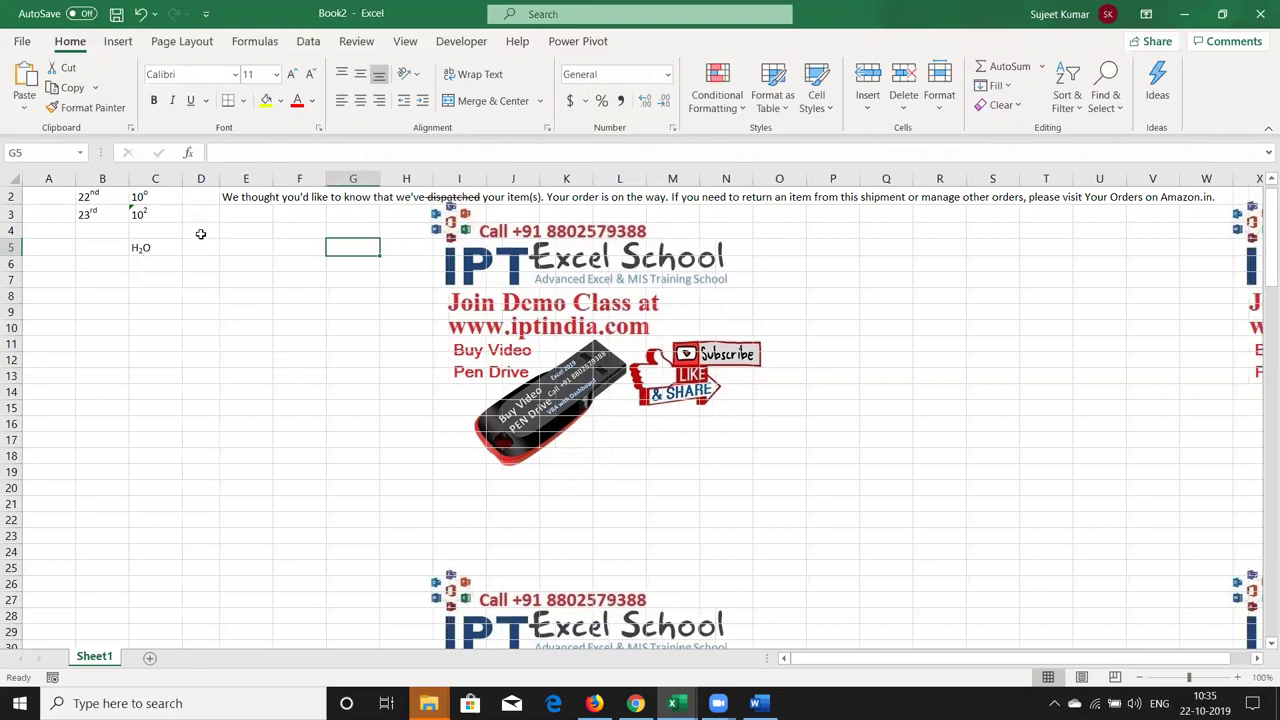
click(198, 266)
text(85)
key(Return)
text(663)
key(Return)
text(54)
key(Return)
text(96)
key(Return)
text(25)
key(Return)
text(65)
key(Return)
text(25)
key(Return)
text(65)
key(Return)
text(26)
key(Return)
text(65)
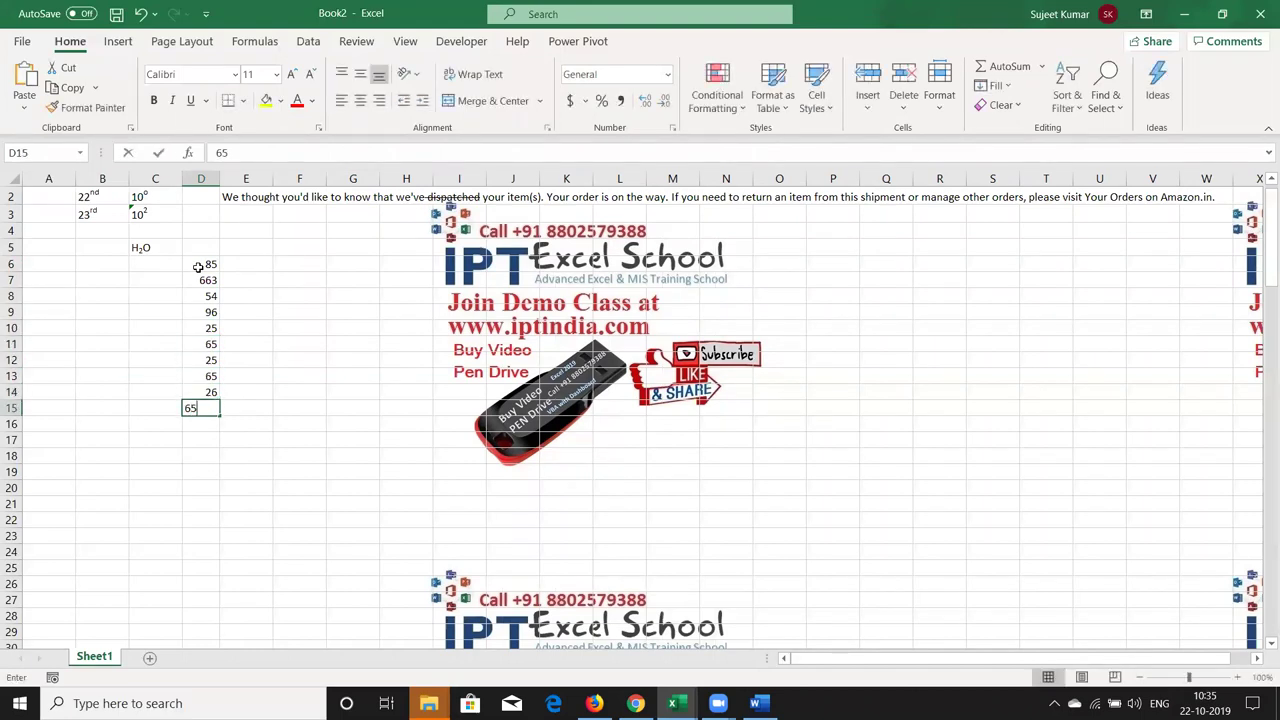
text(7)
key(Return)
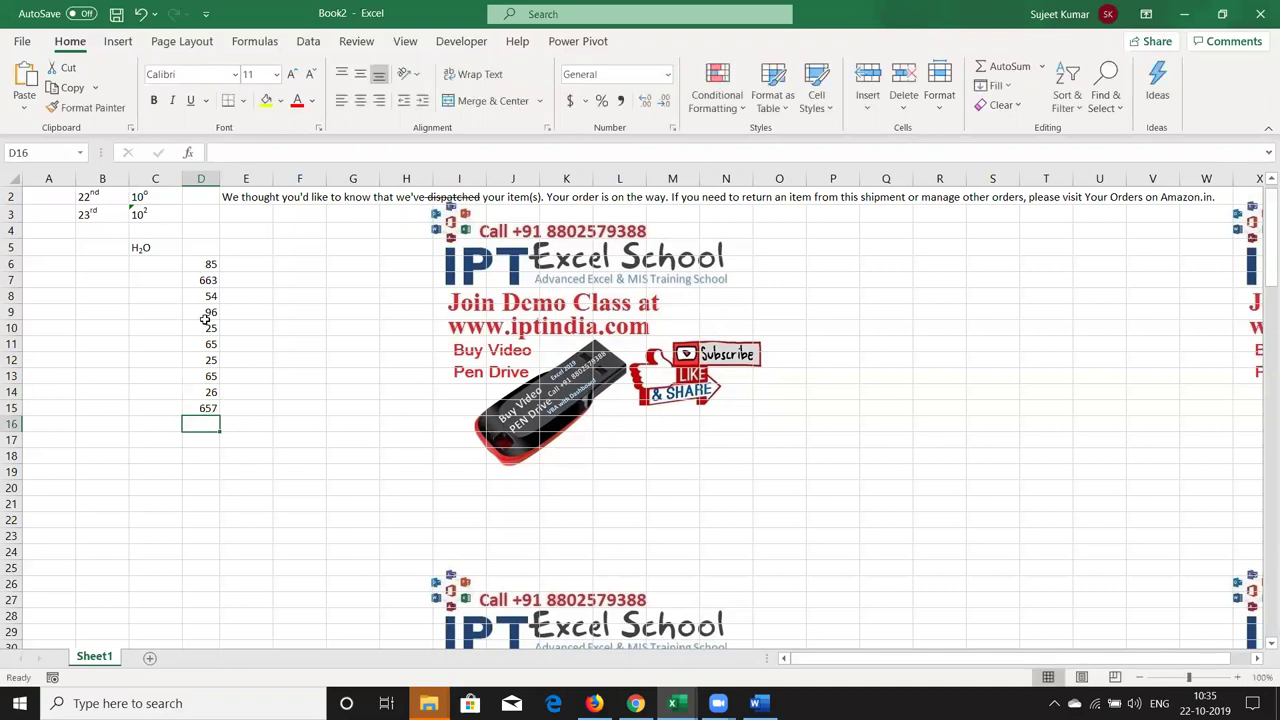
- Give D9 a red diagonal X border via Format Cells > Border
click(206, 313)
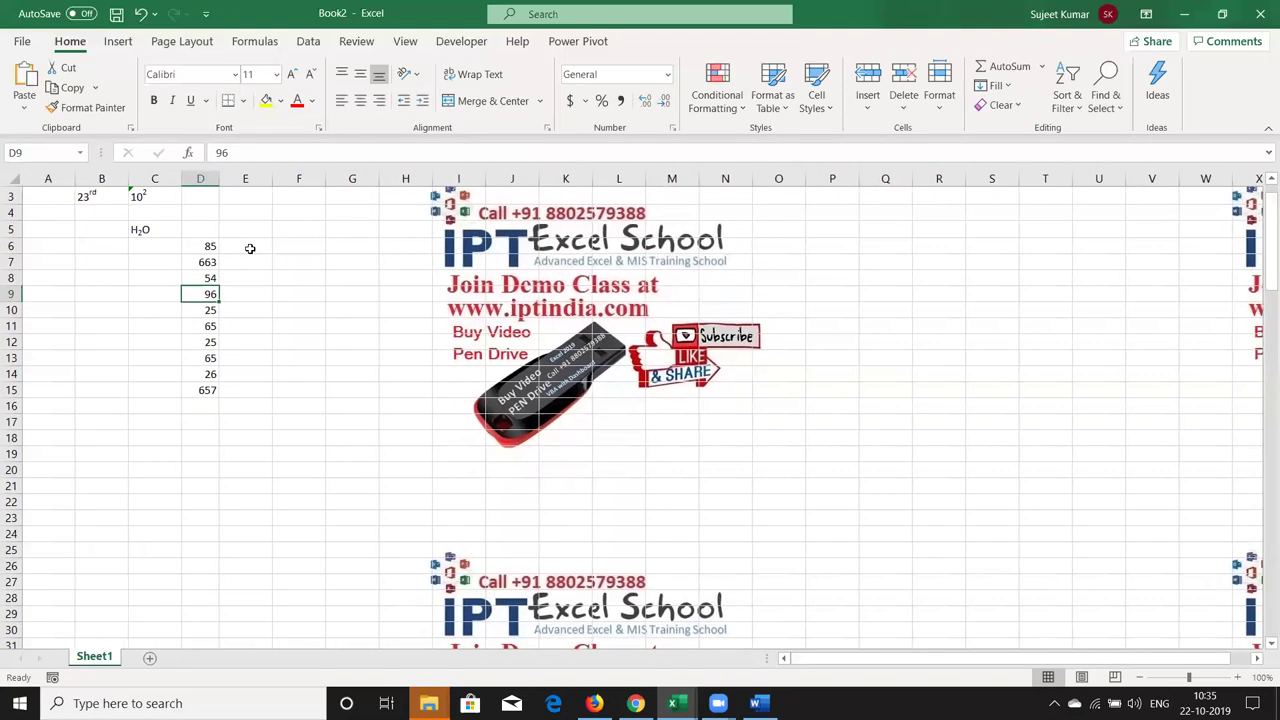
click(319, 127)
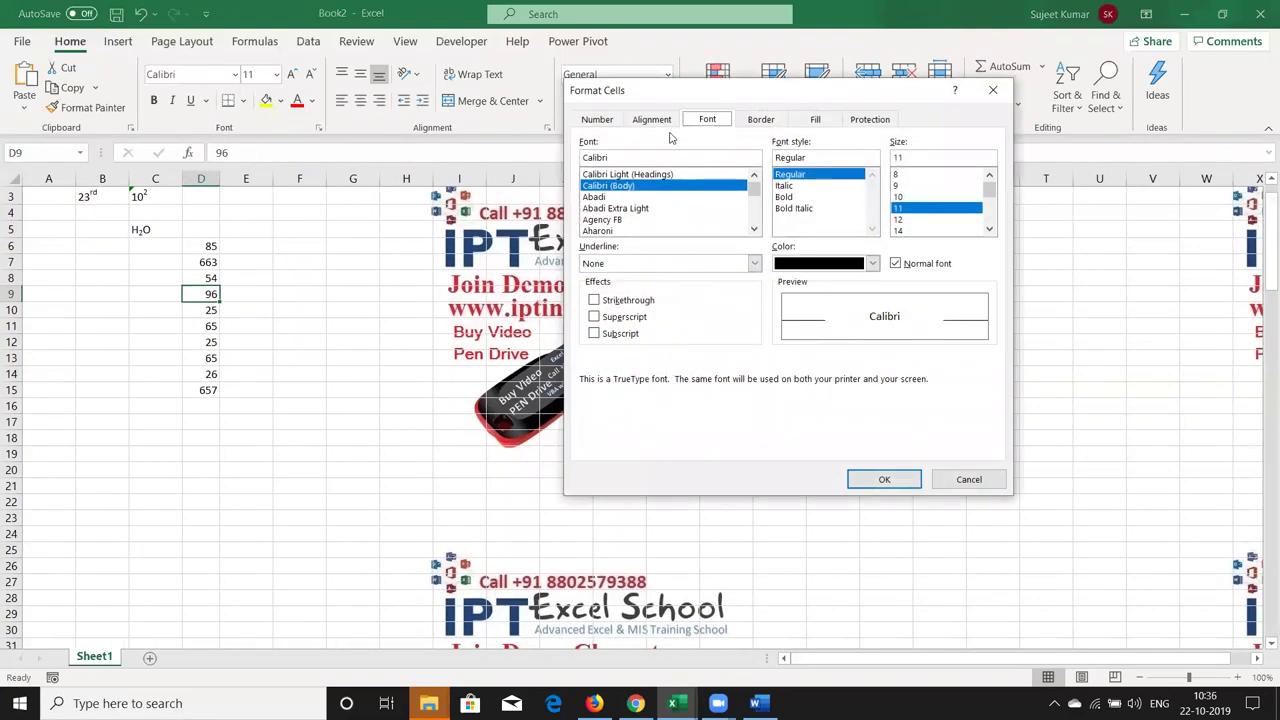
click(755, 122)
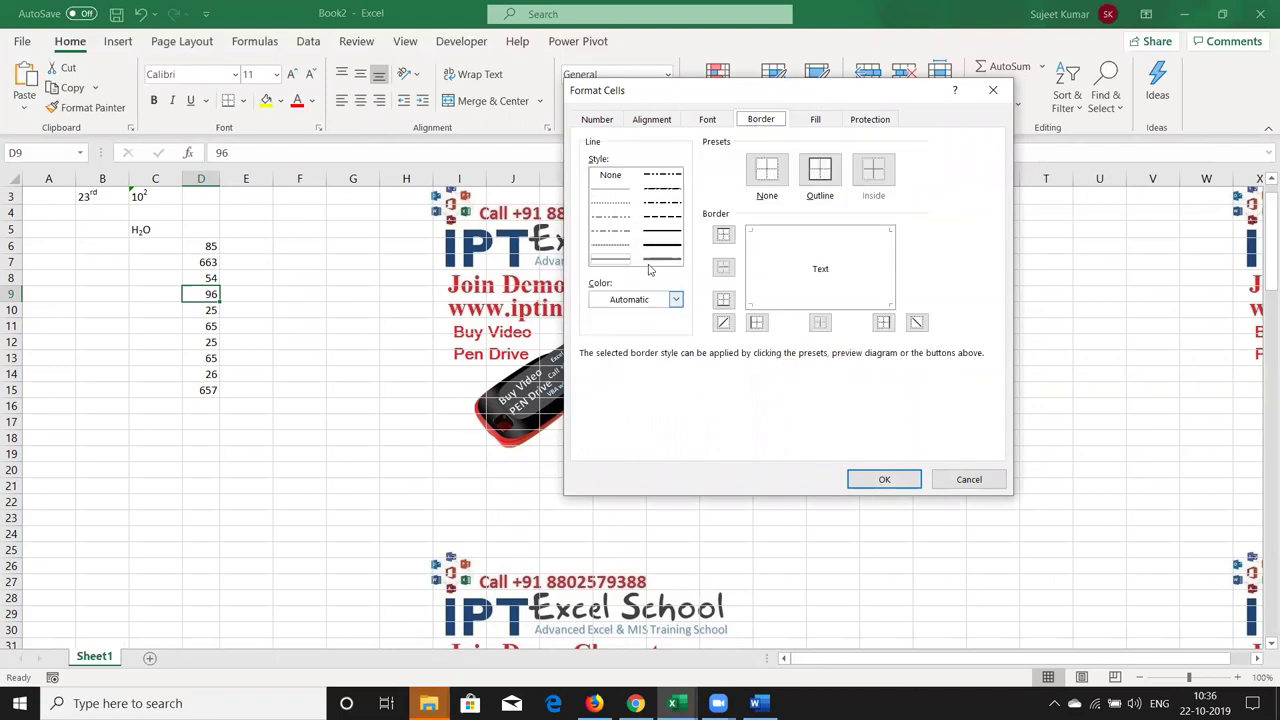
click(640, 303)
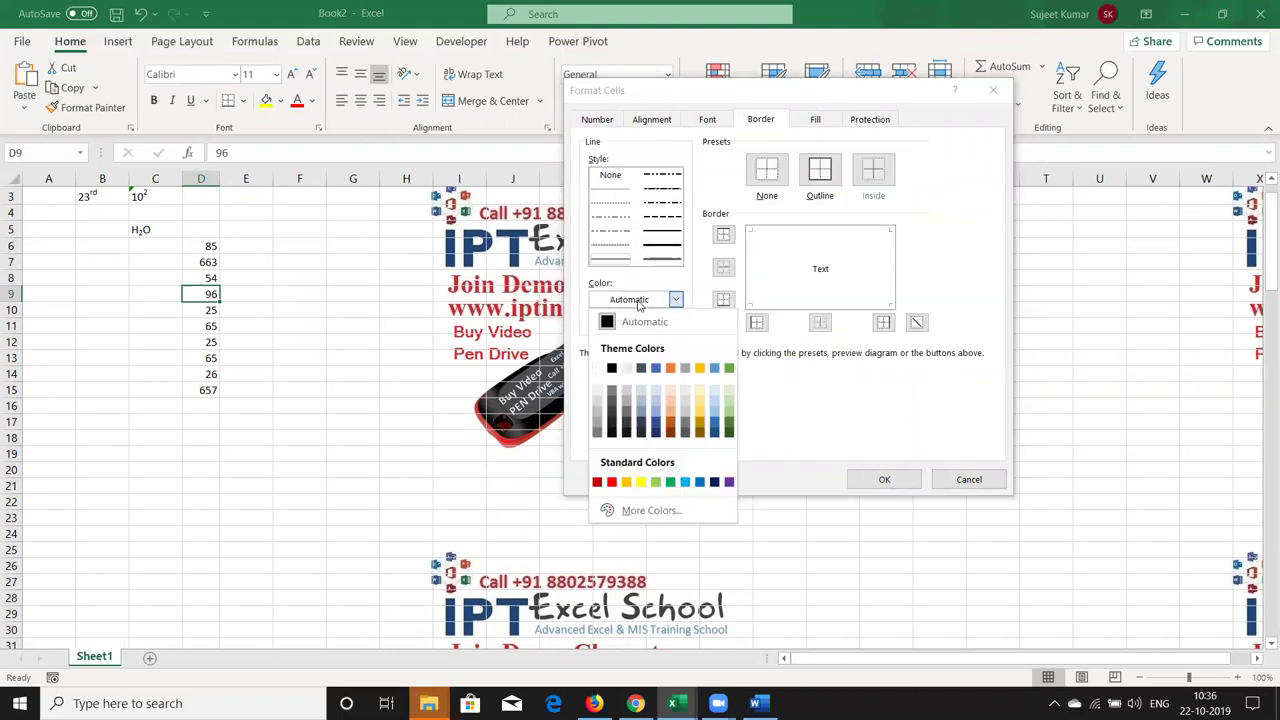
click(615, 483)
click(662, 250)
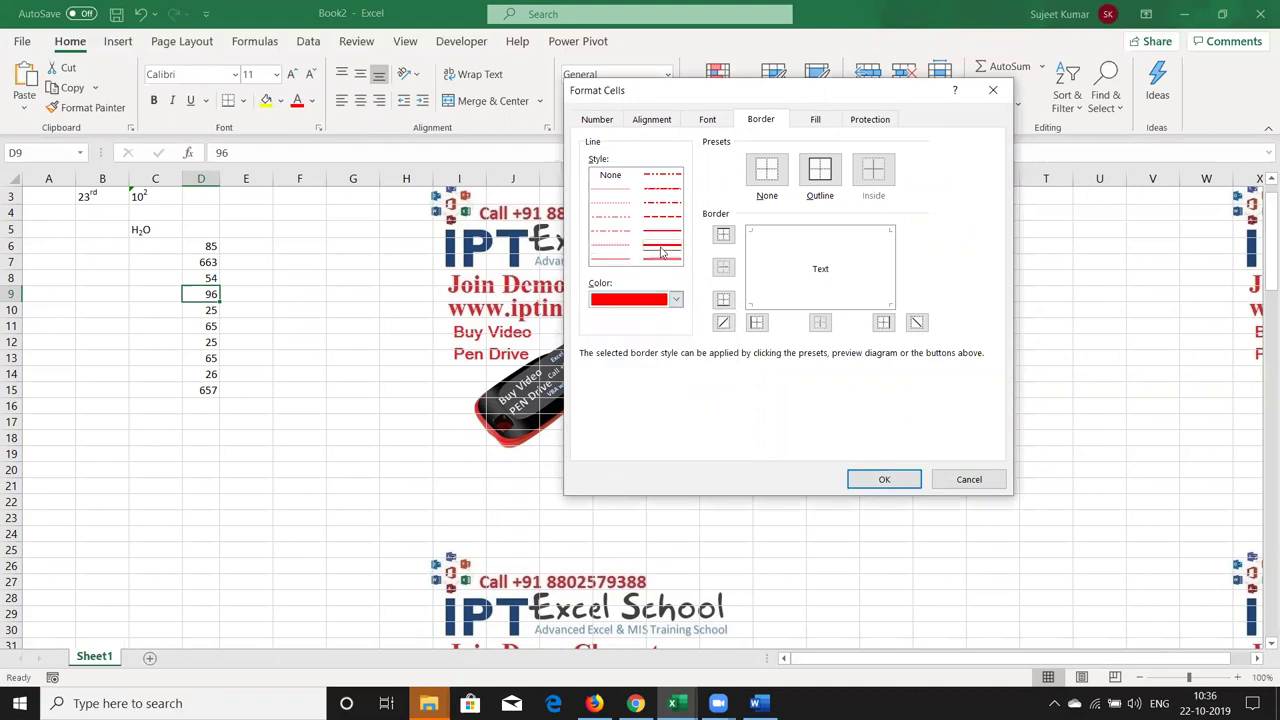
click(721, 323)
click(917, 322)
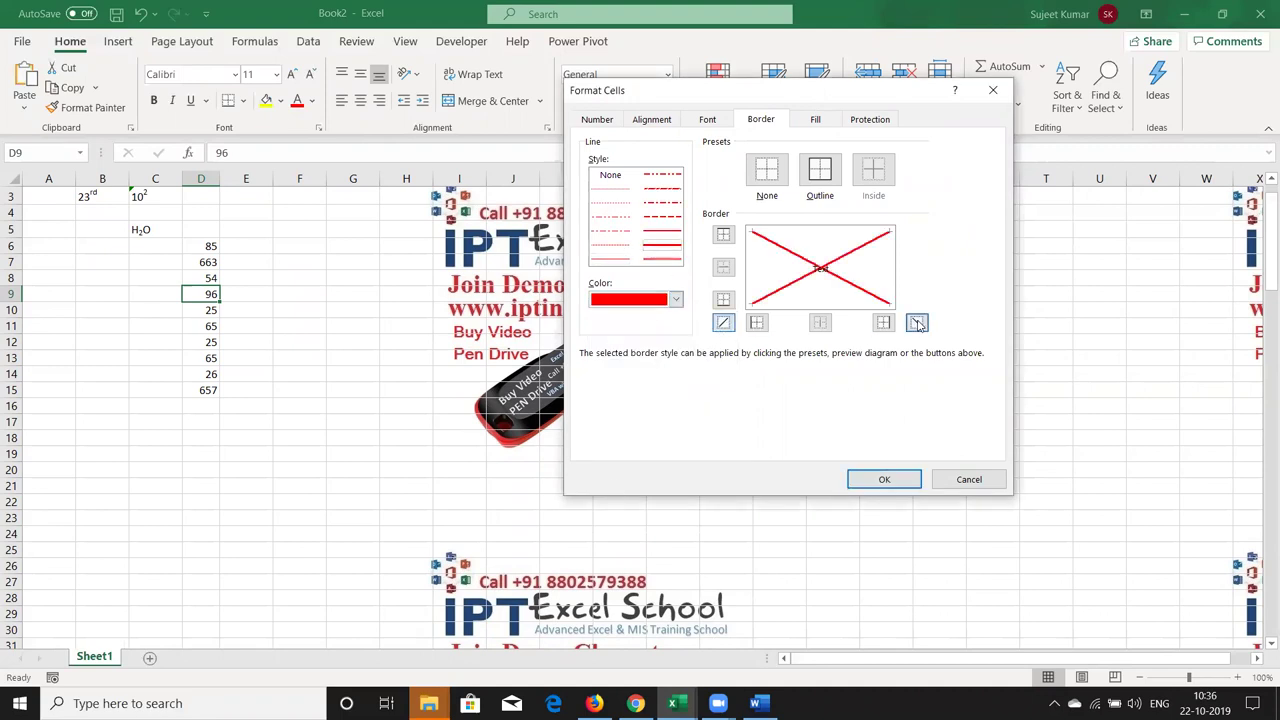
click(888, 482)
- Repeat the red X on D13, D15 and D7 with F4
click(204, 360)
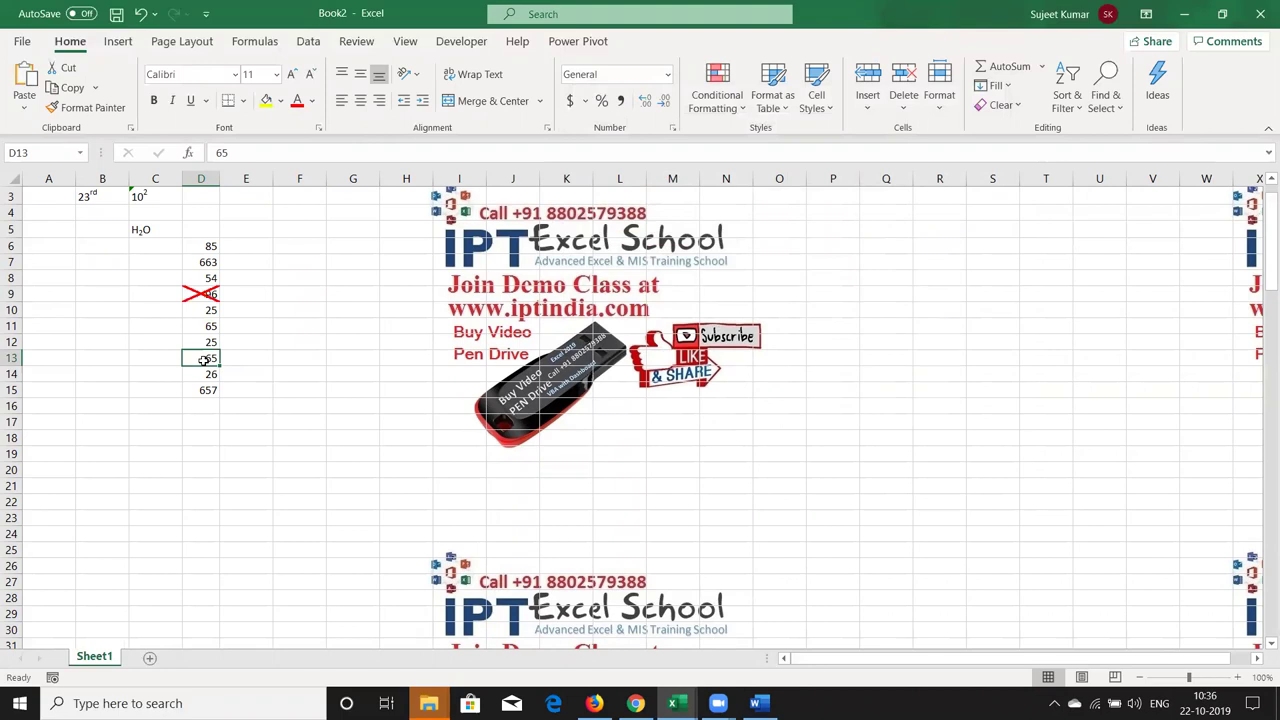
key(F4)
click(204, 390)
key(F4)
click(264, 365)
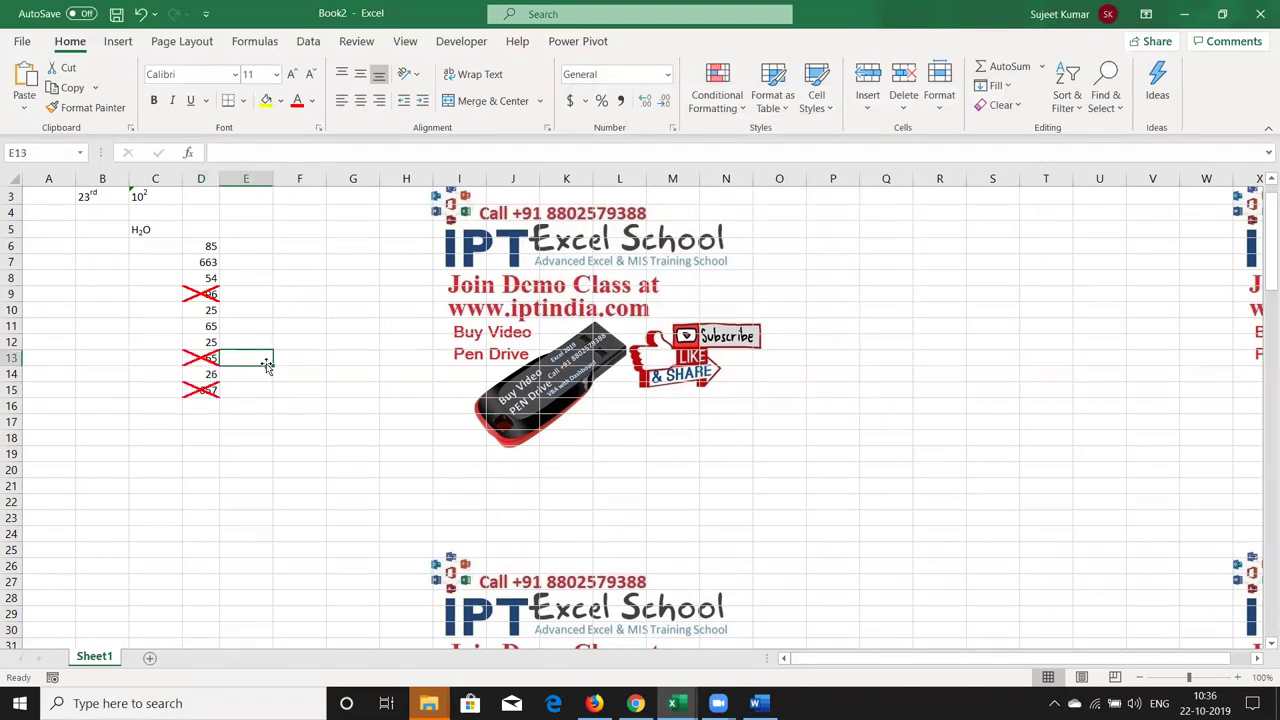
click(204, 260)
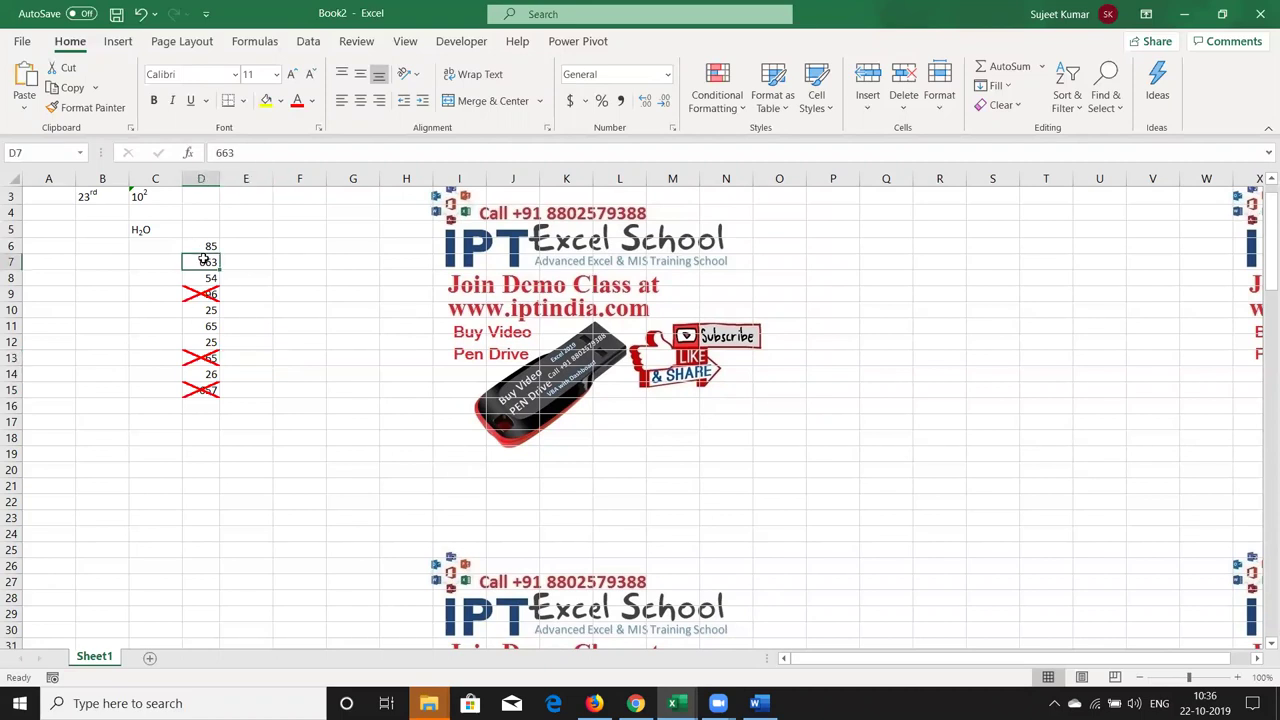
key(F4)
- Give cell D11 (65) a green left border and a green upward diagonal, forming a tick
click(214, 326)
click(547, 129)
click(760, 119)
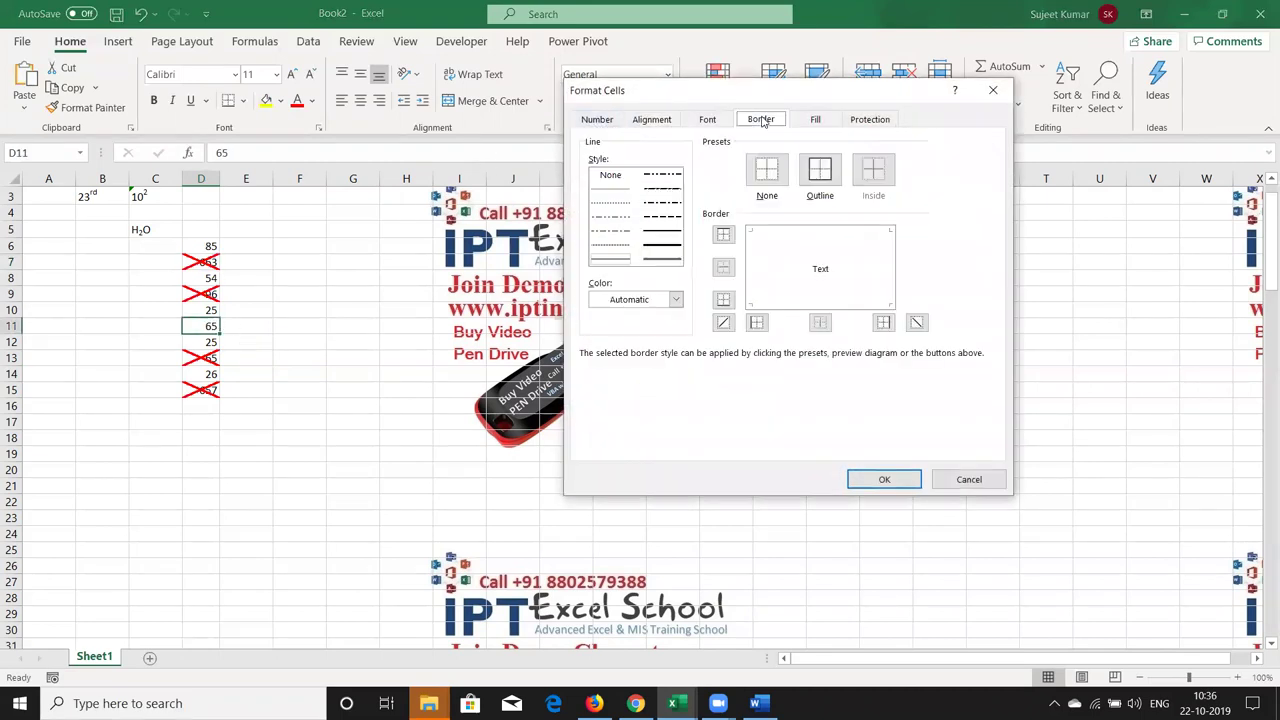
click(675, 299)
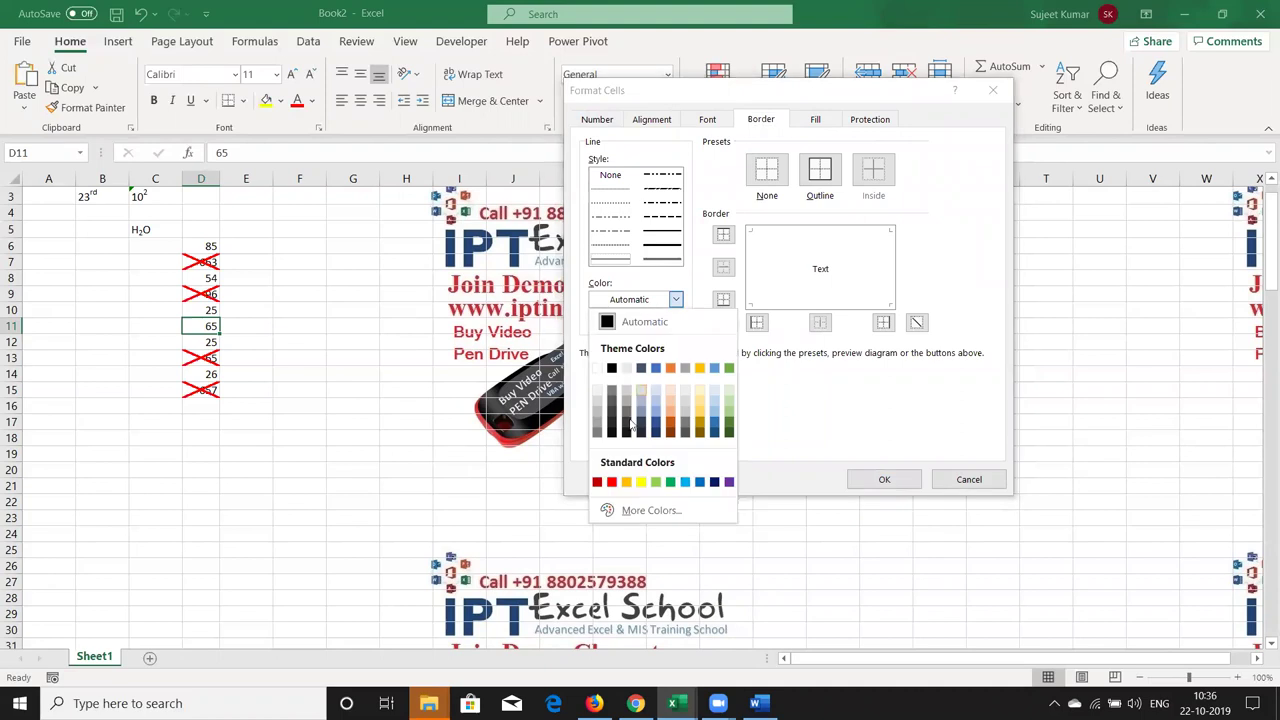
click(670, 483)
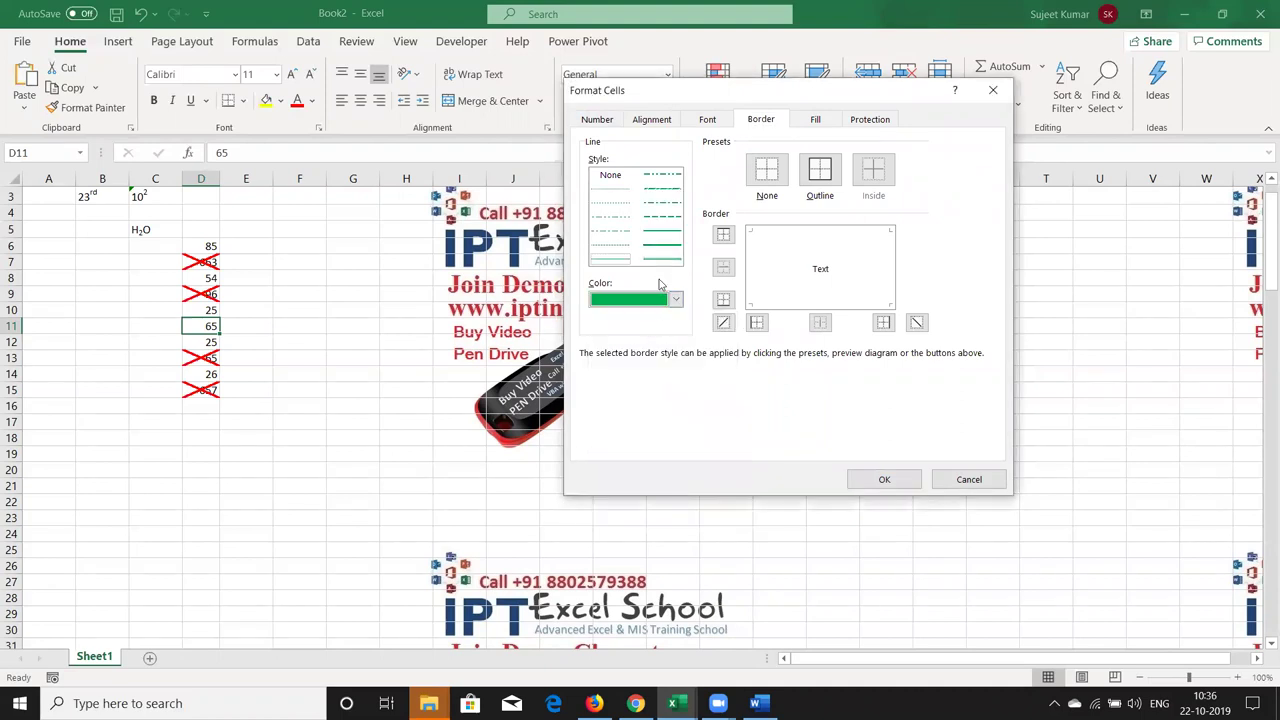
click(757, 322)
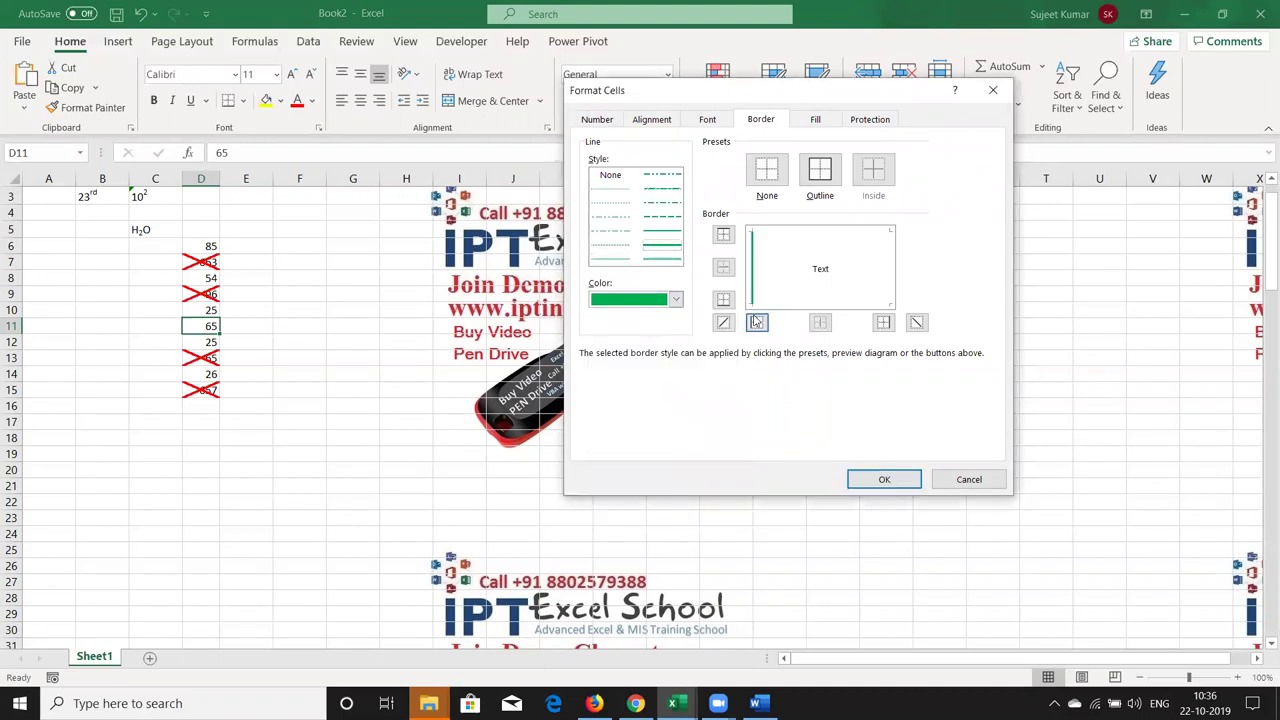
click(724, 325)
click(884, 479)
click(518, 483)
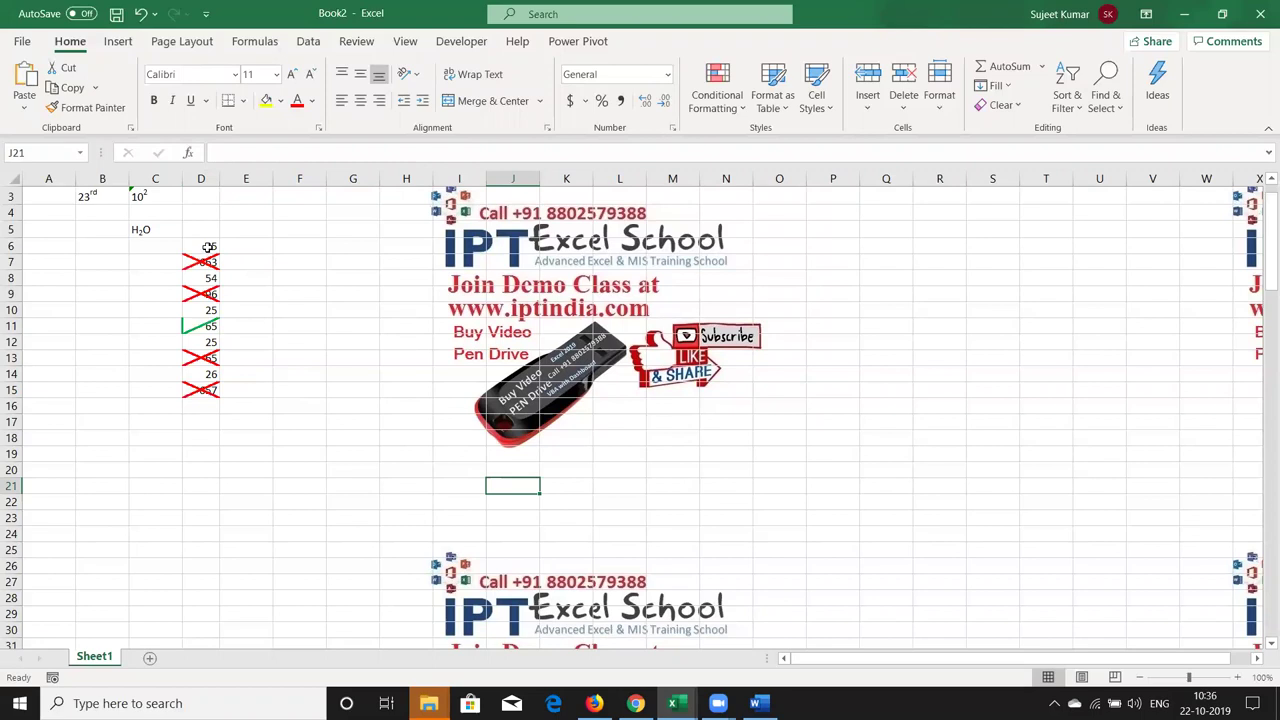
click(246, 248)
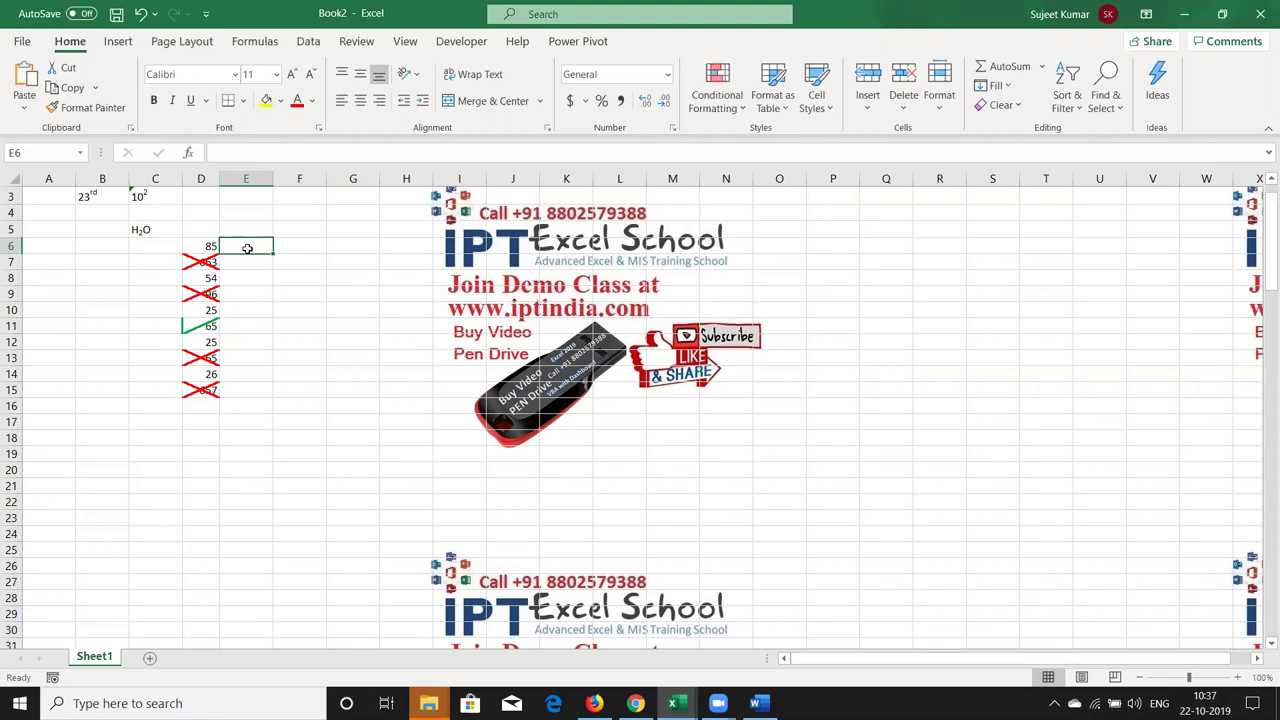
key(Down)
key(Down)
key(Down)
key(Down)
key(Down)
key(Up)
key(Up)
key(Up)
key(Up)
key(Up)
text(P)
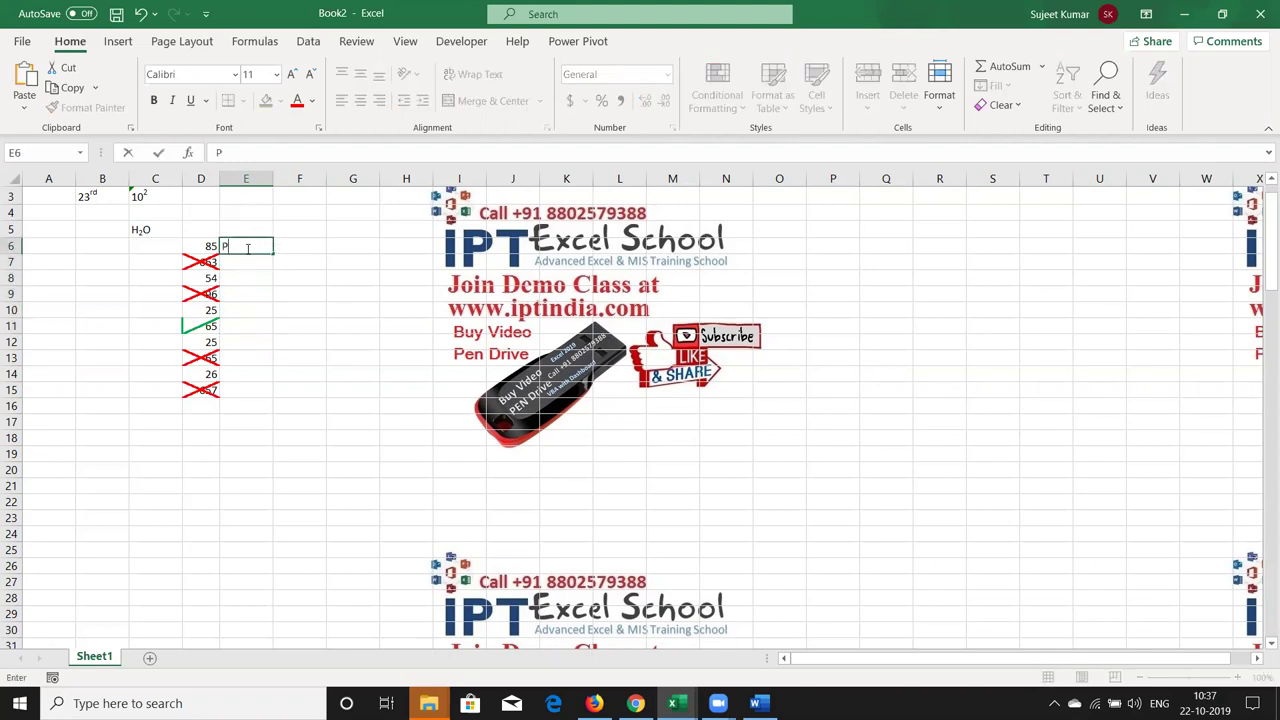
key(Escape)
key(Left)
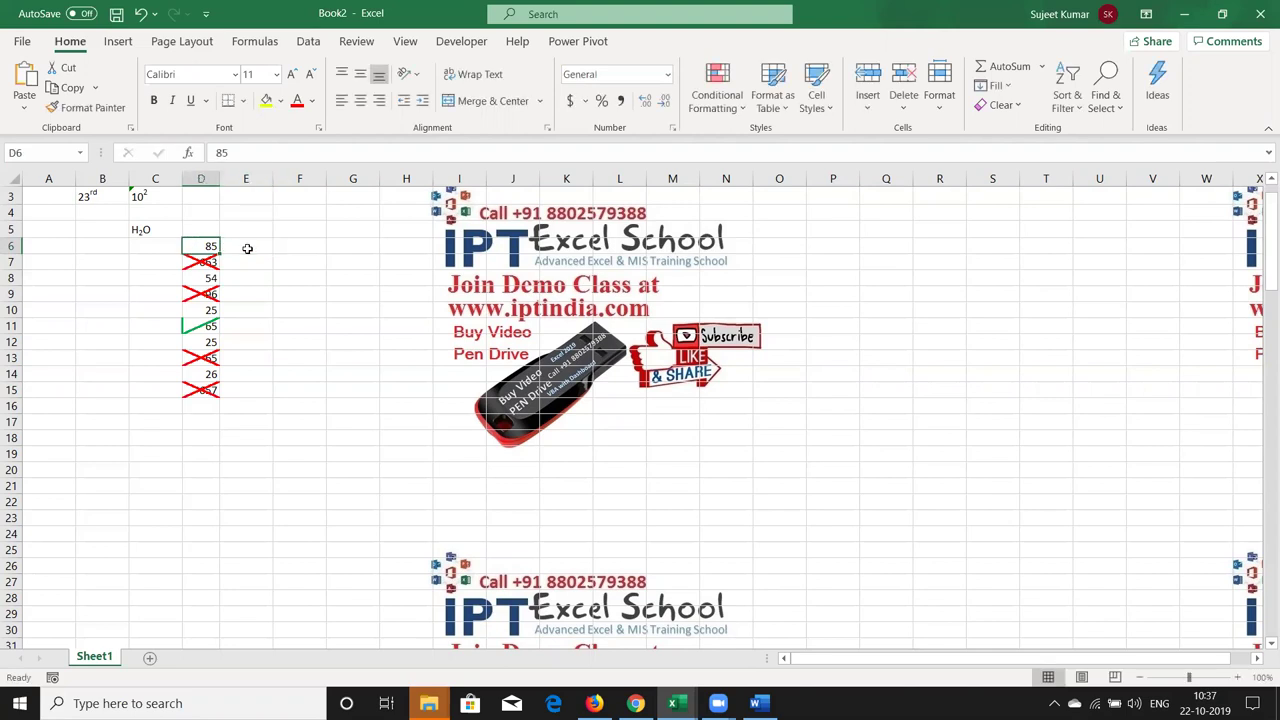
key(shift+Down)
key(shift+Down)
key(shift+Down)
key(shift+Down)
key(shift+Down)
key(shift+Down)
key(shift+Down)
key(shift+Down)
key(shift+Down)
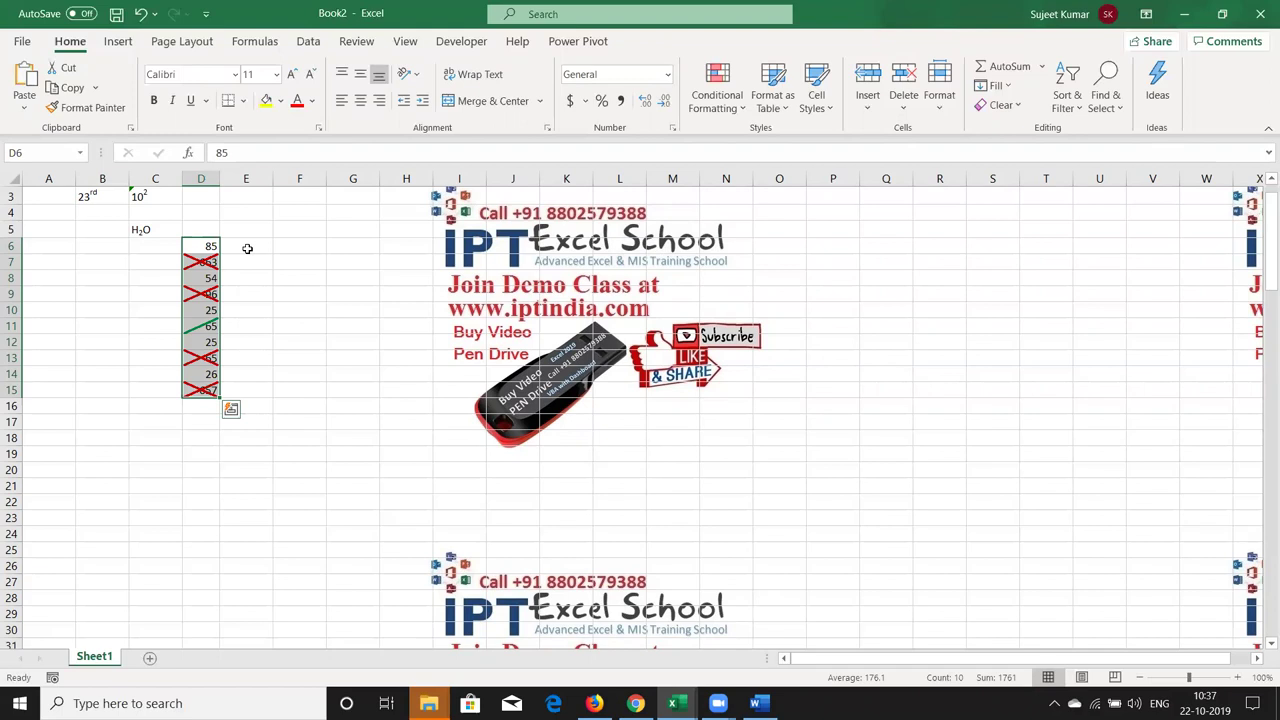
key(Up)
key(Down)
key(Down)
key(Down)
key(Down)
key(Down)
key(Down)
key(Down)
key(Down)
key(Up)
key(Up)
key(Up)
key(Up)
key(Up)
key(Up)
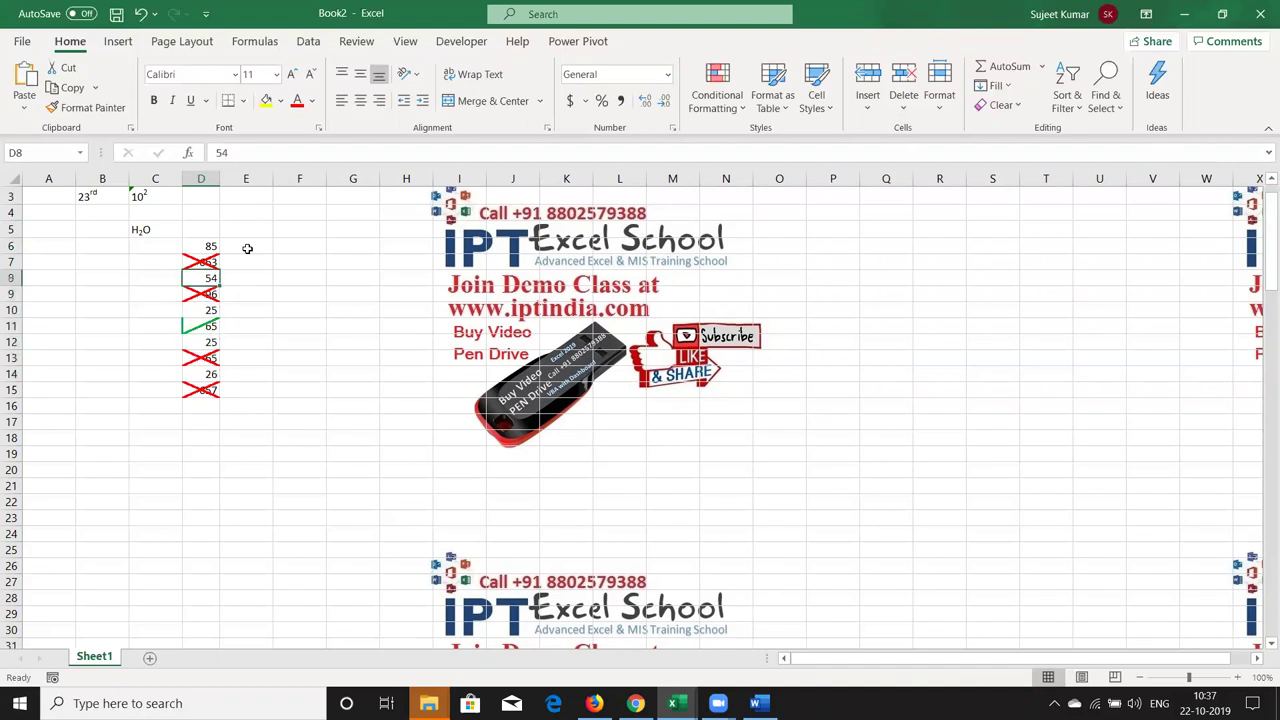
key(Up)
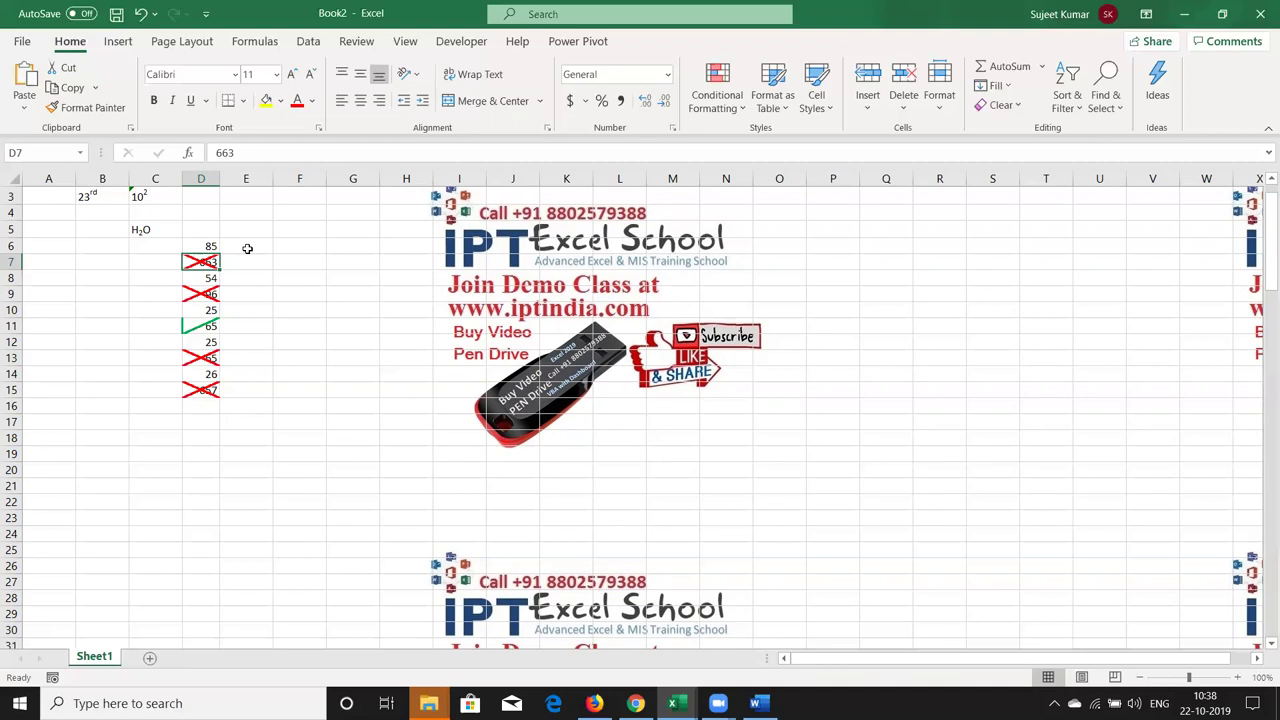
- Enter the letter P in cell E6, next to the value 85
click(247, 248)
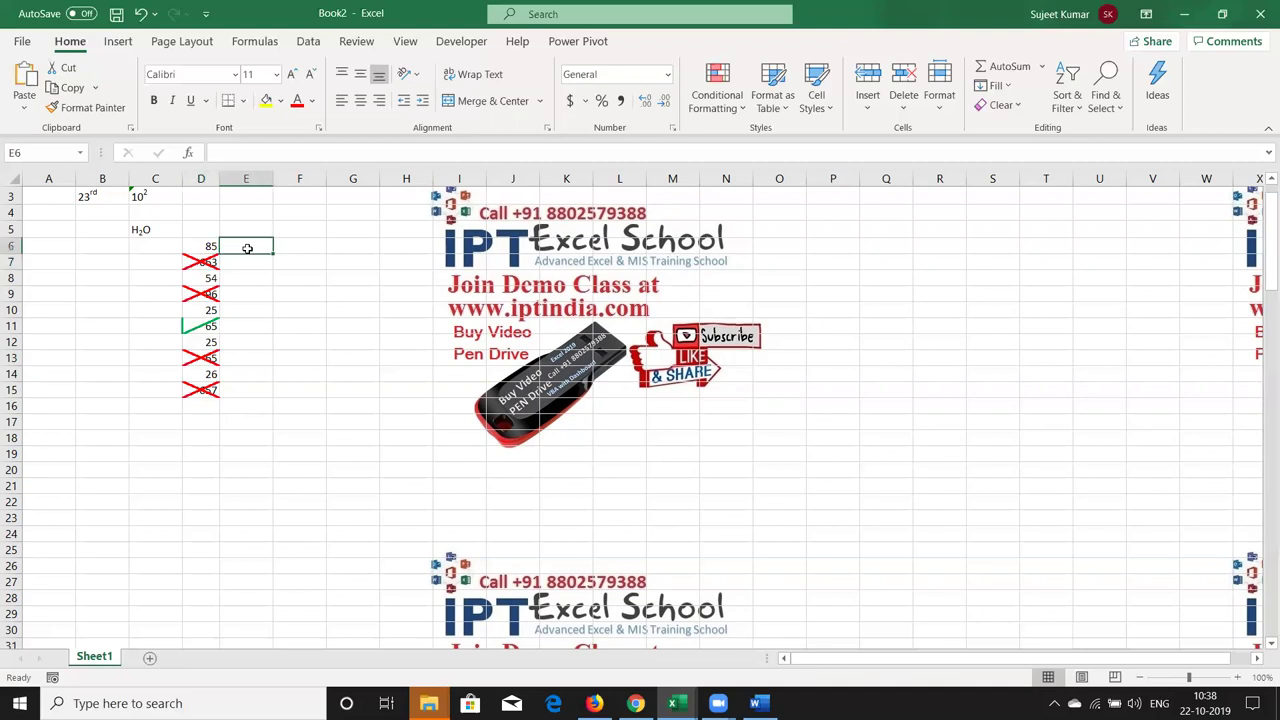
text(P)
key(Return)
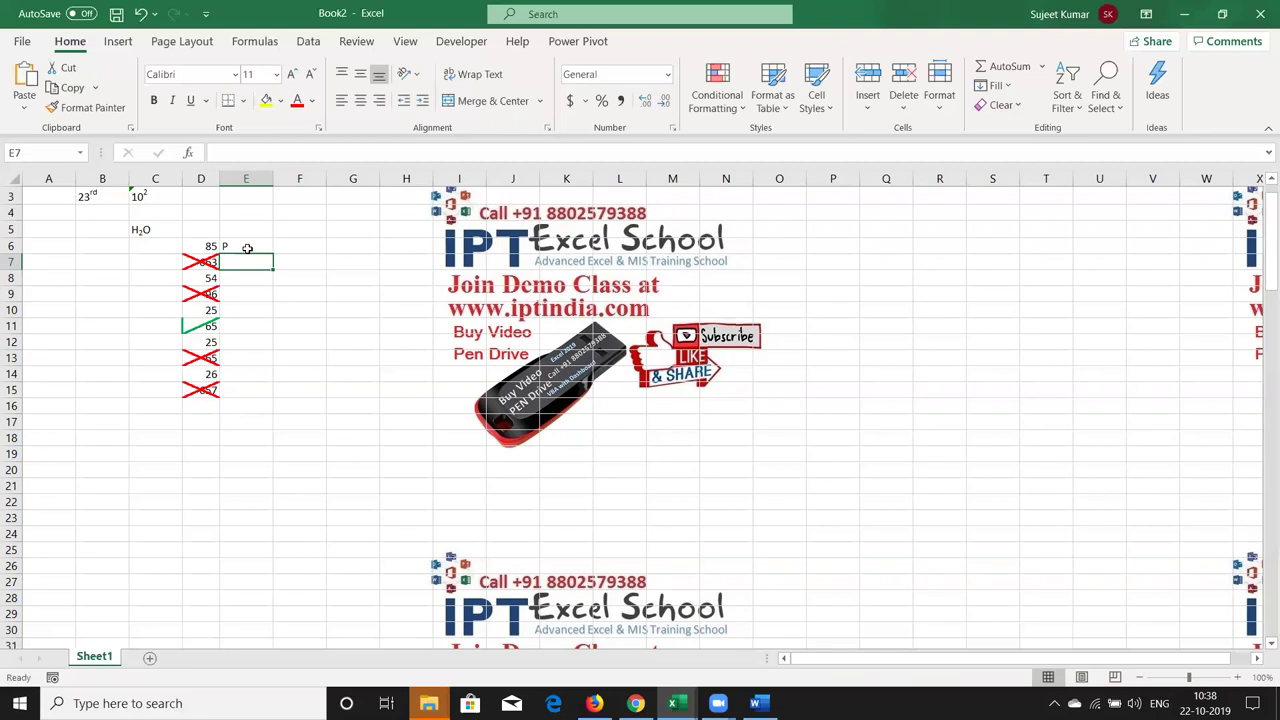
- Set E6's P to Wingdings 2 so it shows a tick, then fill it down to E15
click(247, 248)
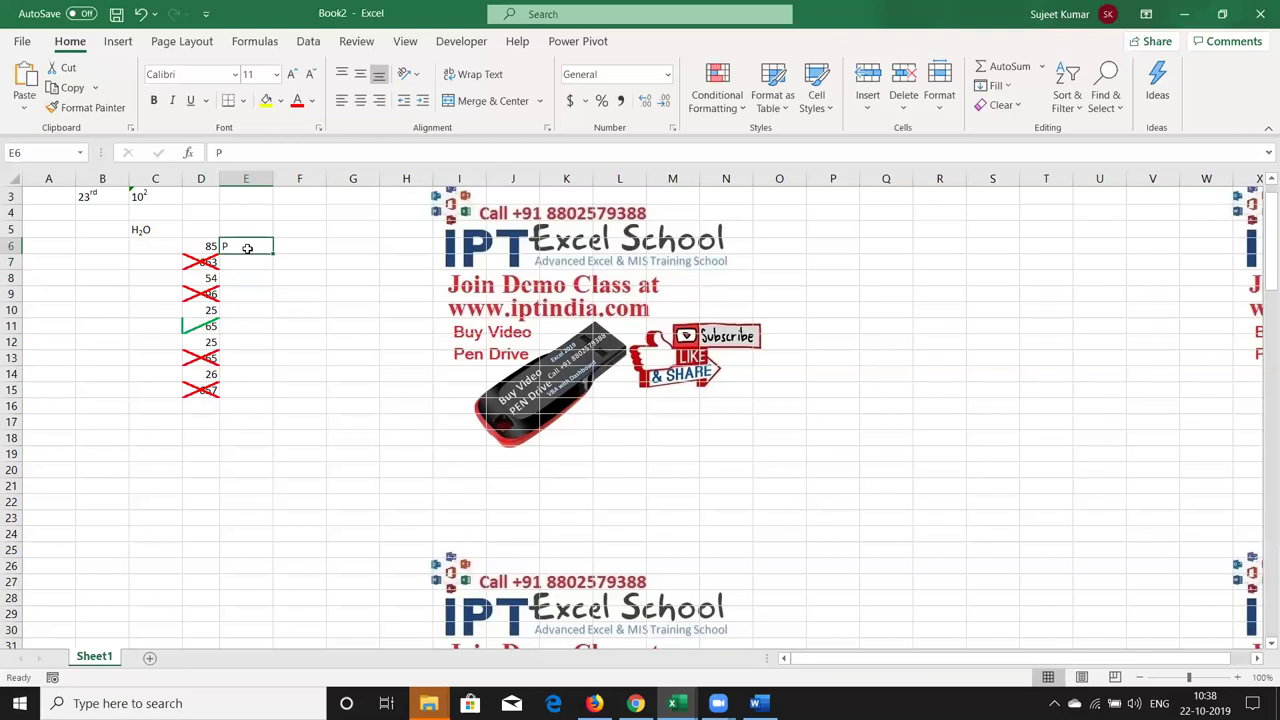
click(234, 75)
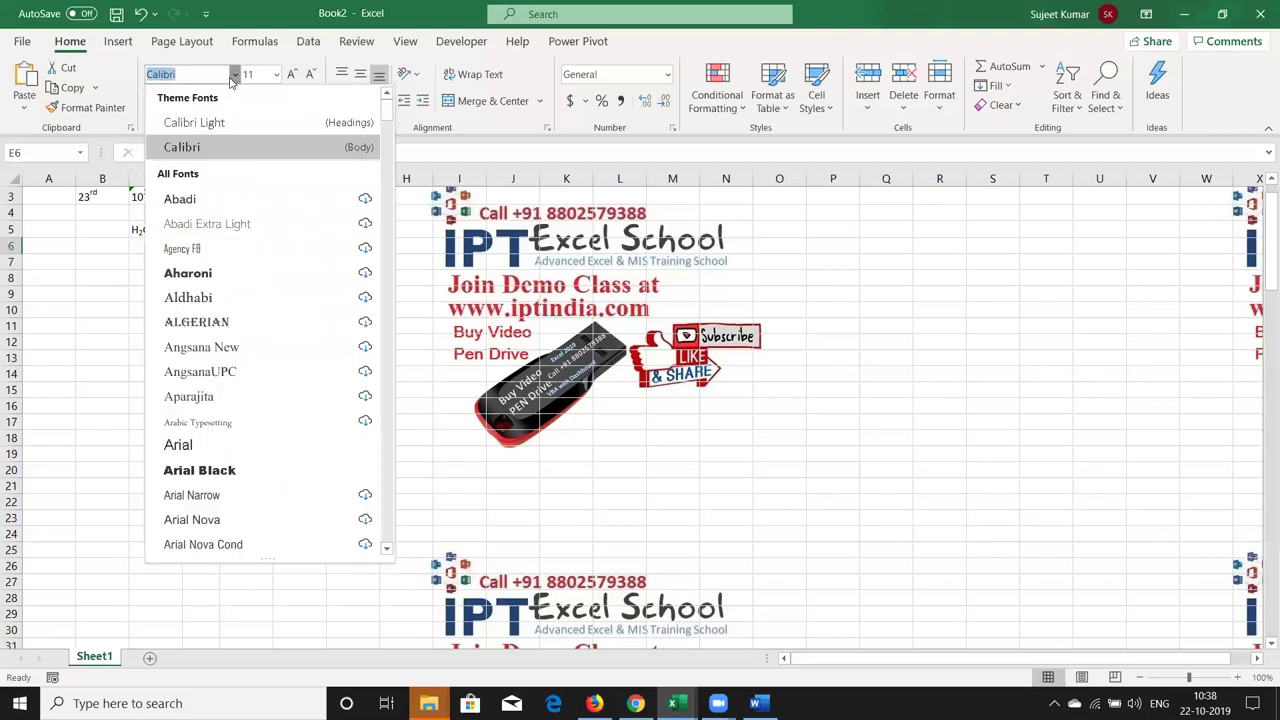
key(End)
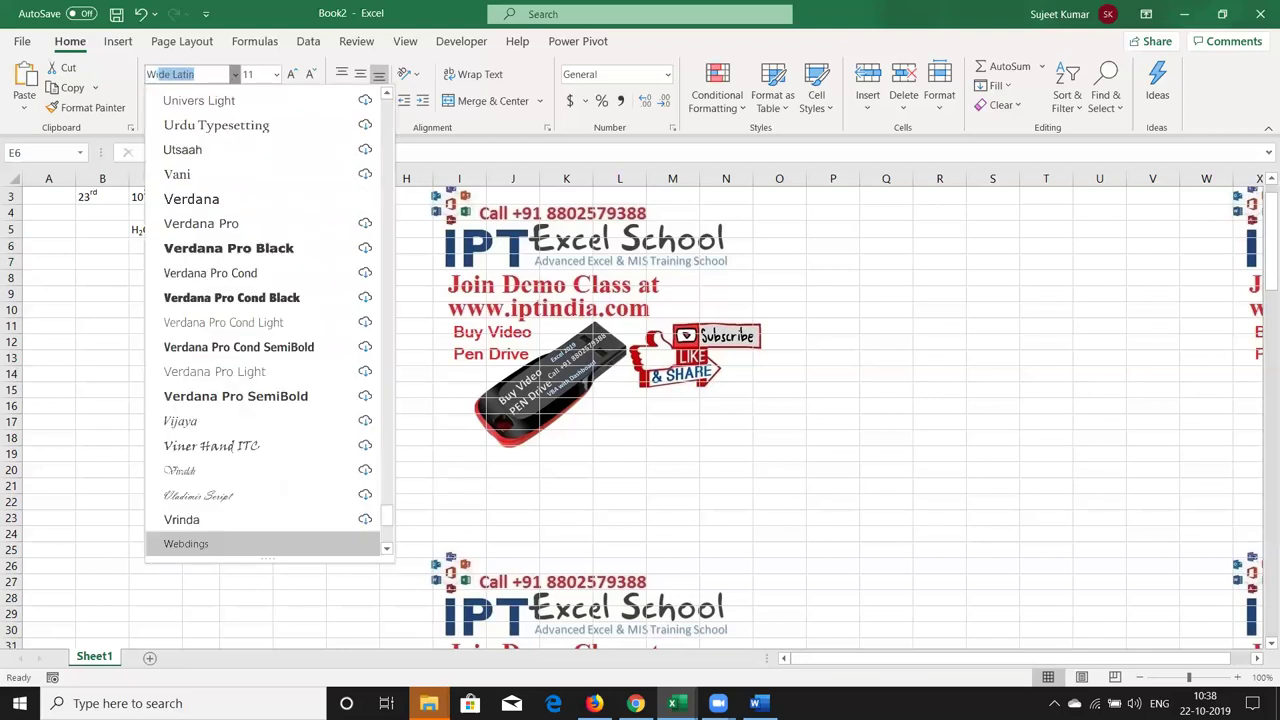
key(Down)
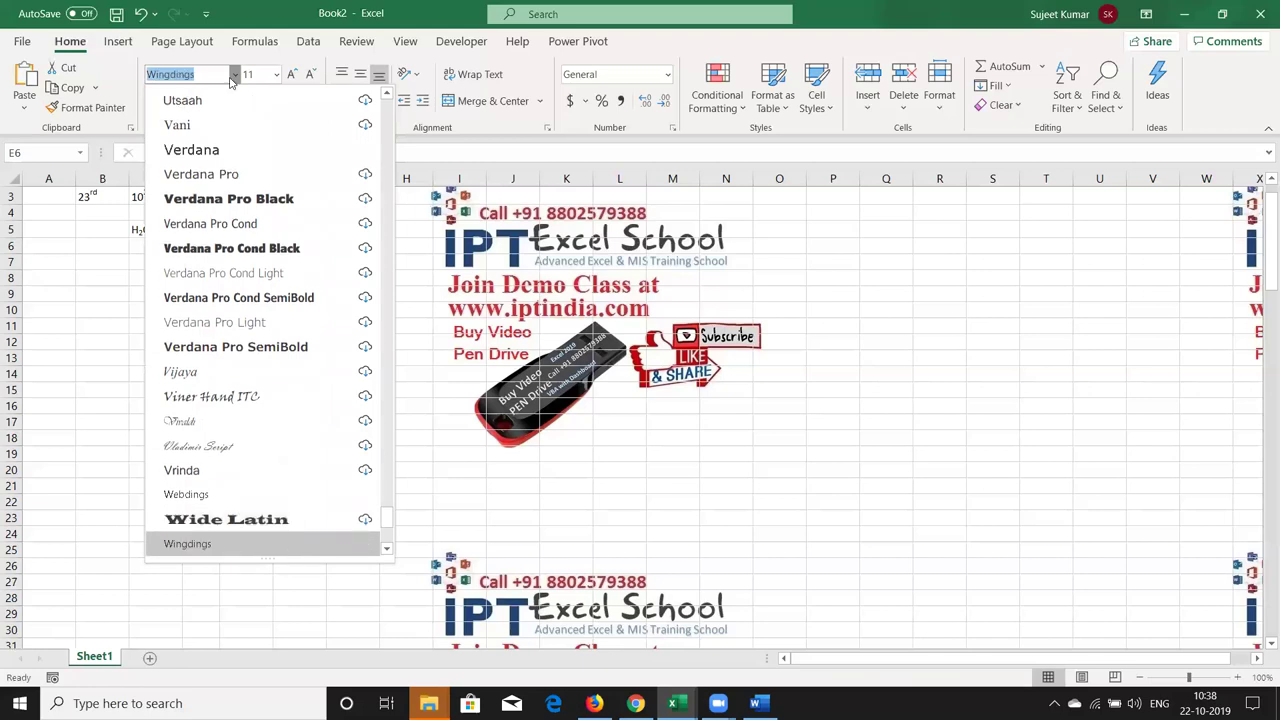
key(Down)
key(Return)
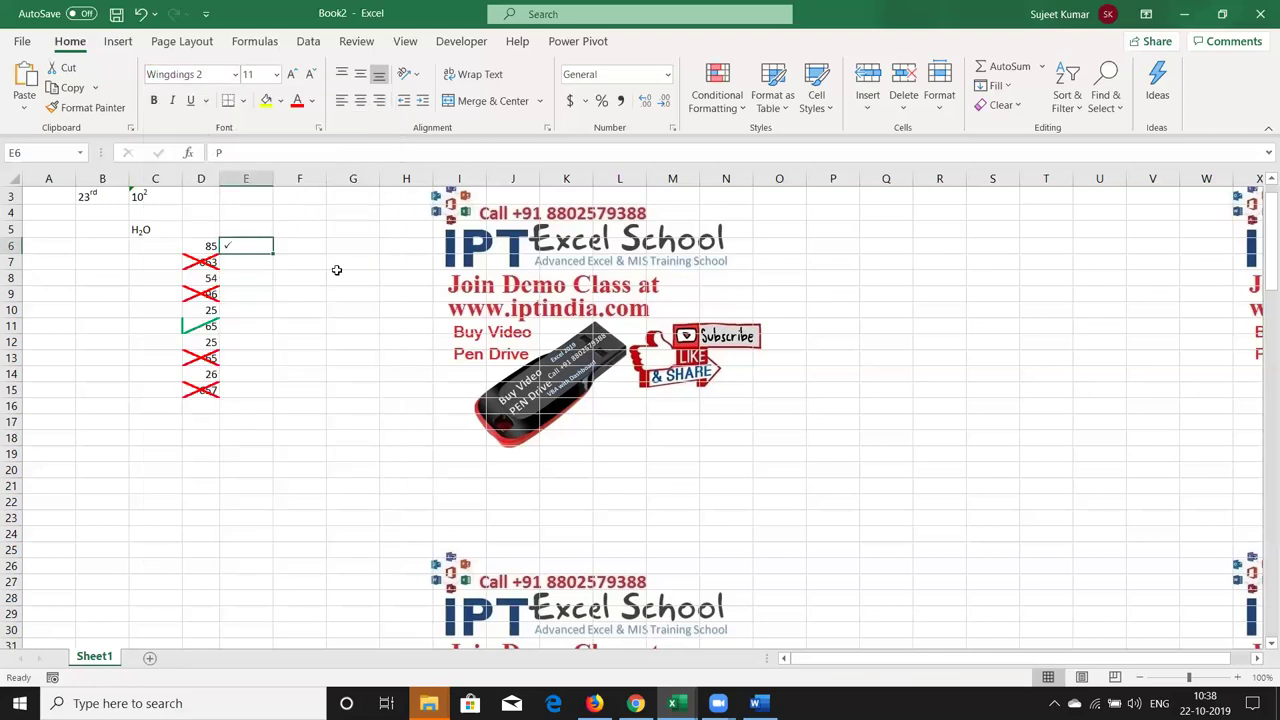
double_click(272, 253)
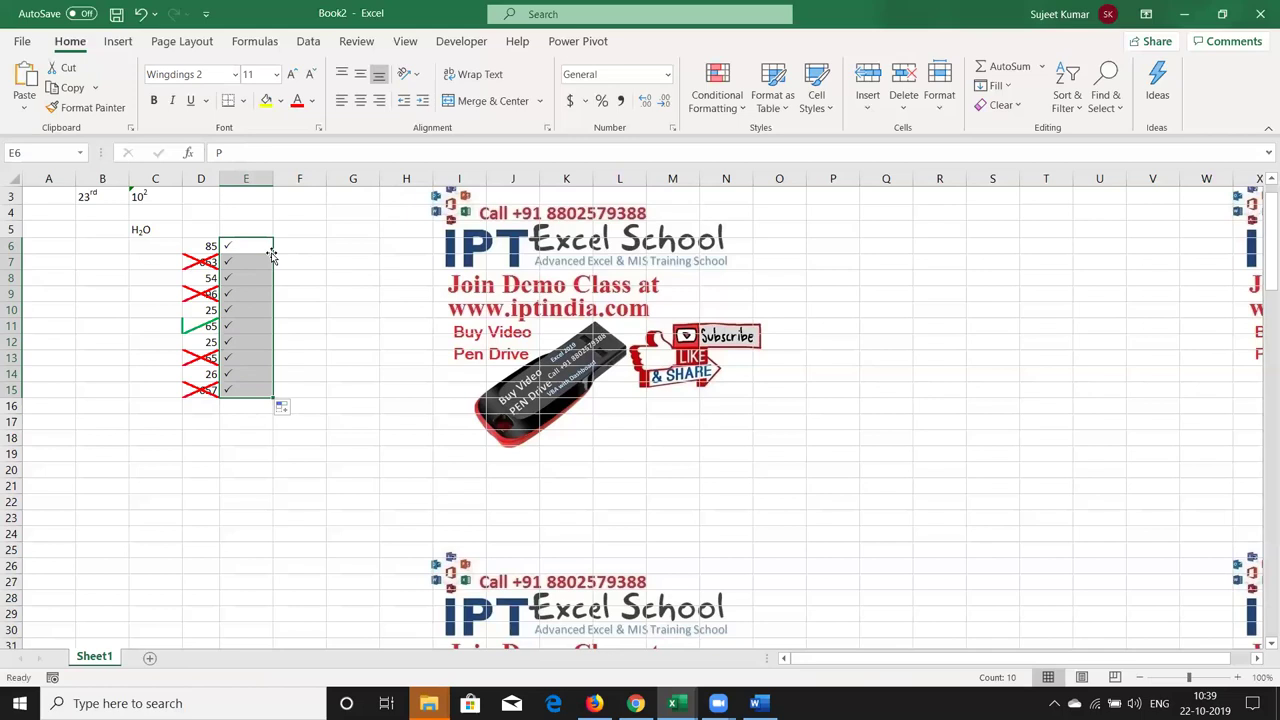
- Replace the ticks in E10 and E13 with crosses by entering O in each
click(271, 254)
key(Down)
key(Down)
key(Down)
key(Down)
key(Down)
key(Down)
key(Down)
key(Down)
key(Down)
key(Up)
key(Up)
key(Up)
key(Up)
key(Up)
key(Up)
key(Up)
key(Up)
key(Up)
key(Up)
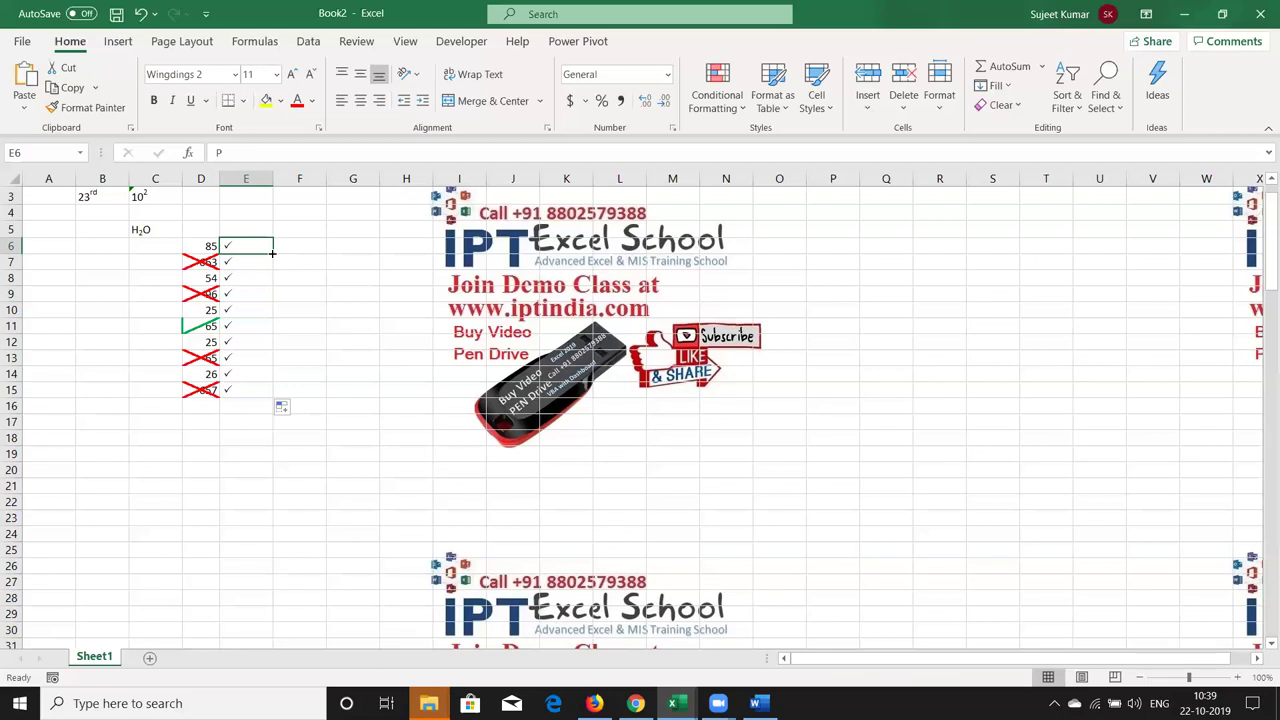
key(Down)
key(Down)
key(Down)
key(Down)
key(Down)
key(Down)
key(Down)
key(Down)
key(Up)
key(Up)
key(Up)
key(Up)
key(Up)
key(Up)
key(Up)
key(Up)
key(Down)
key(Down)
key(Down)
key(Down)
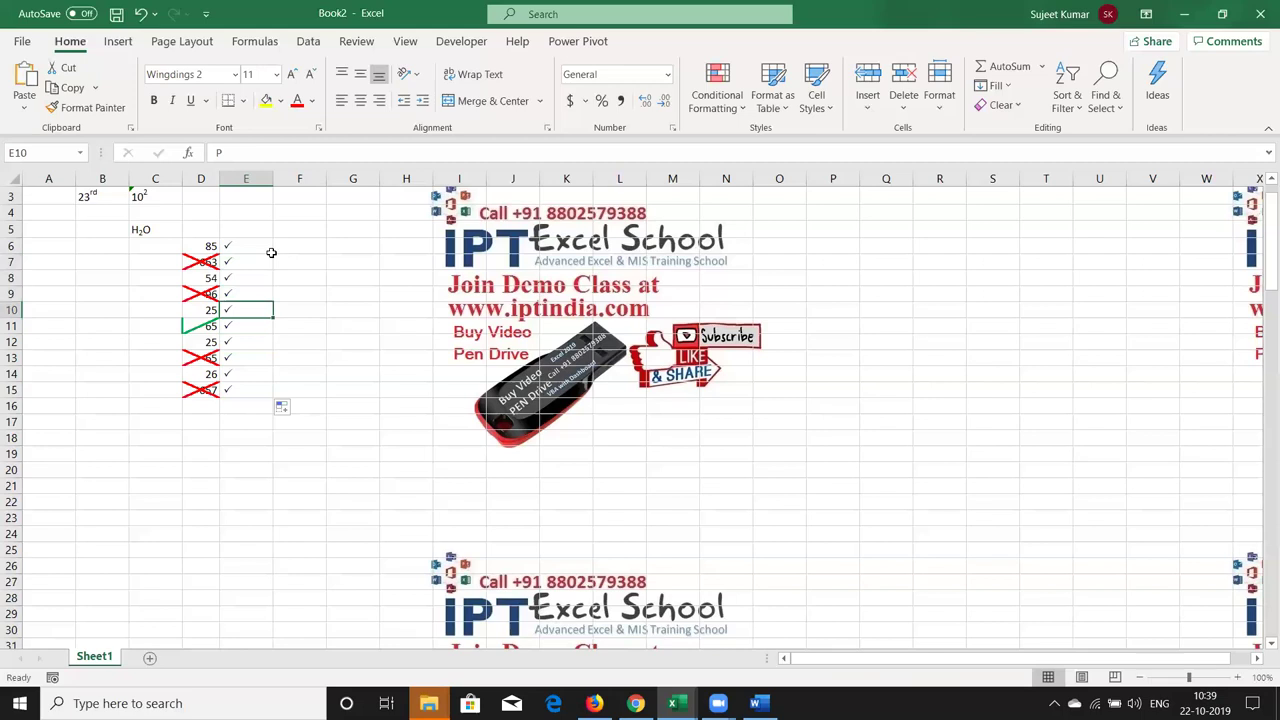
text(O)
key(Return)
key(Down)
key(Down)
text(O)
key(Return)
key(Up)
key(Up)
key(Up)
key(Up)
key(Up)
key(Up)
key(Up)
key(Up)
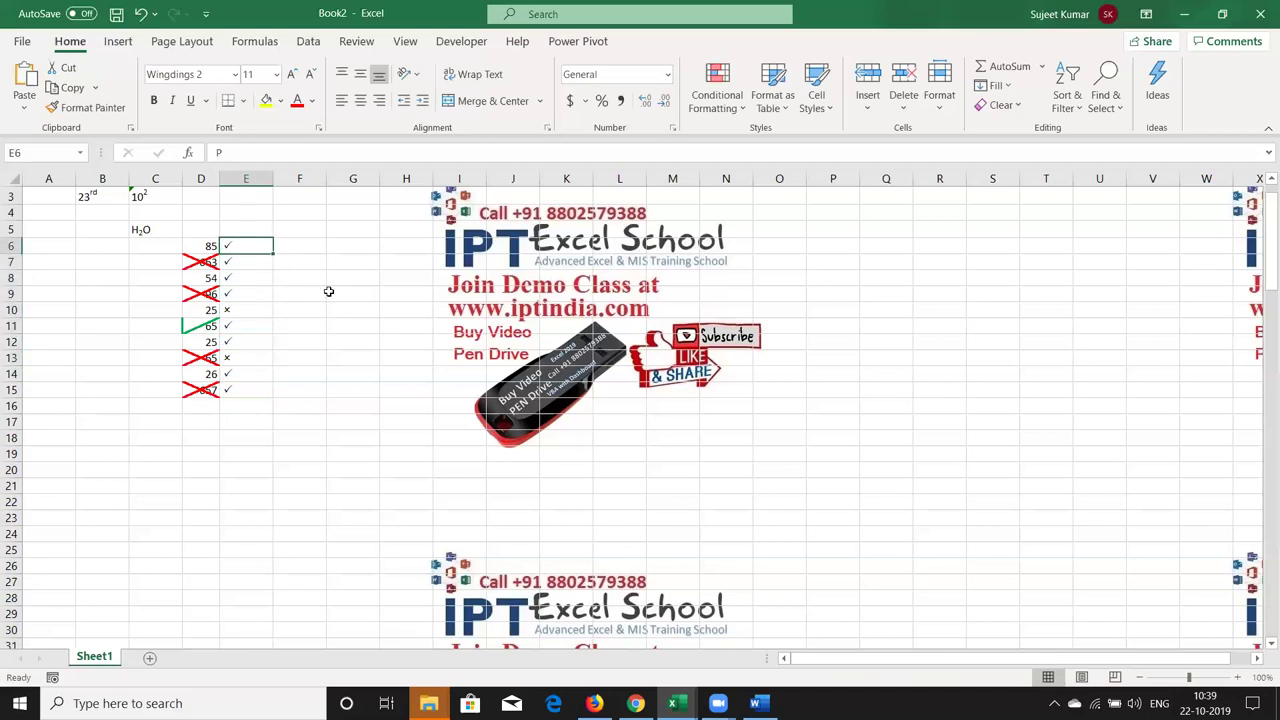
click(377, 262)
text(=28*)
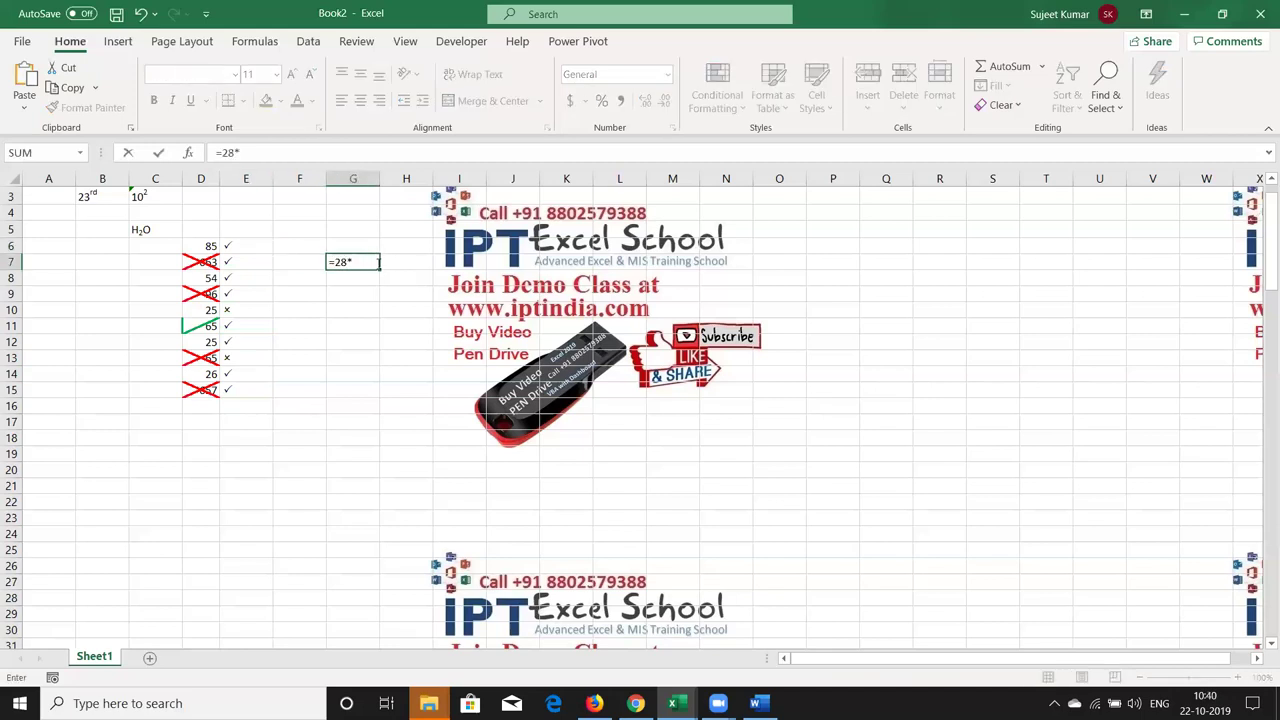
text(60)
key(Return)
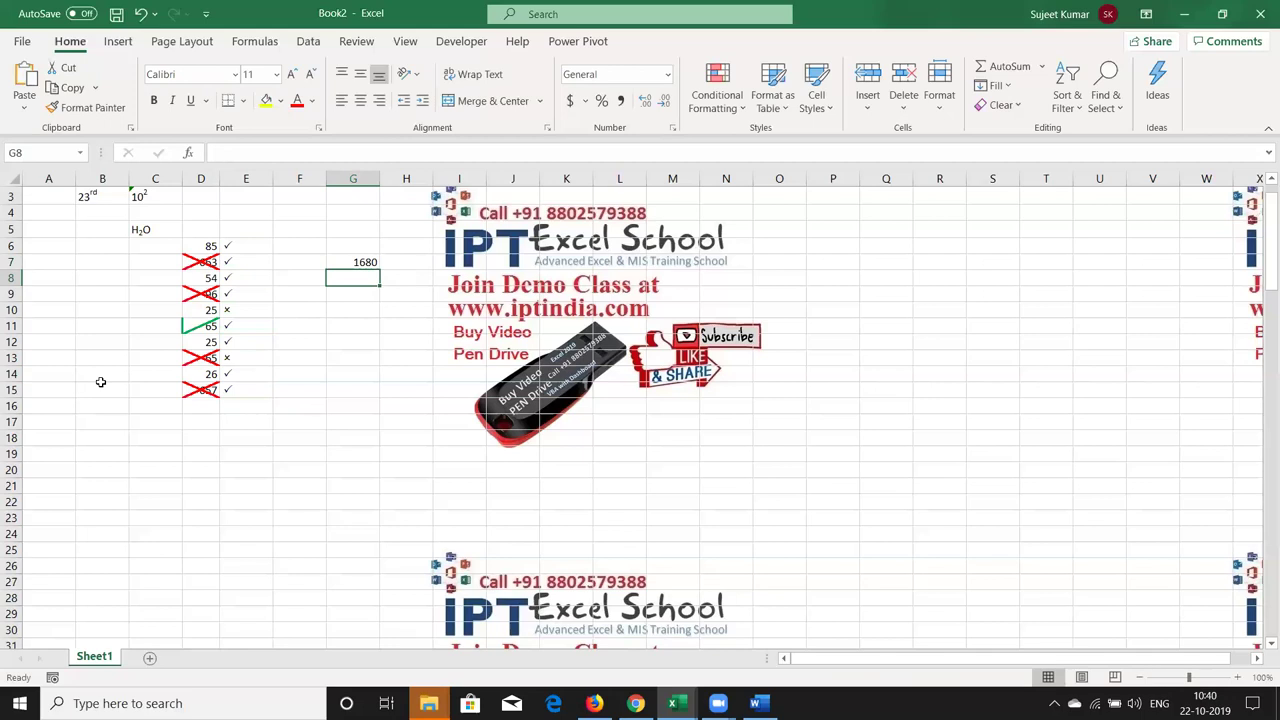
key(Up)
key(Delete)
key(Left)
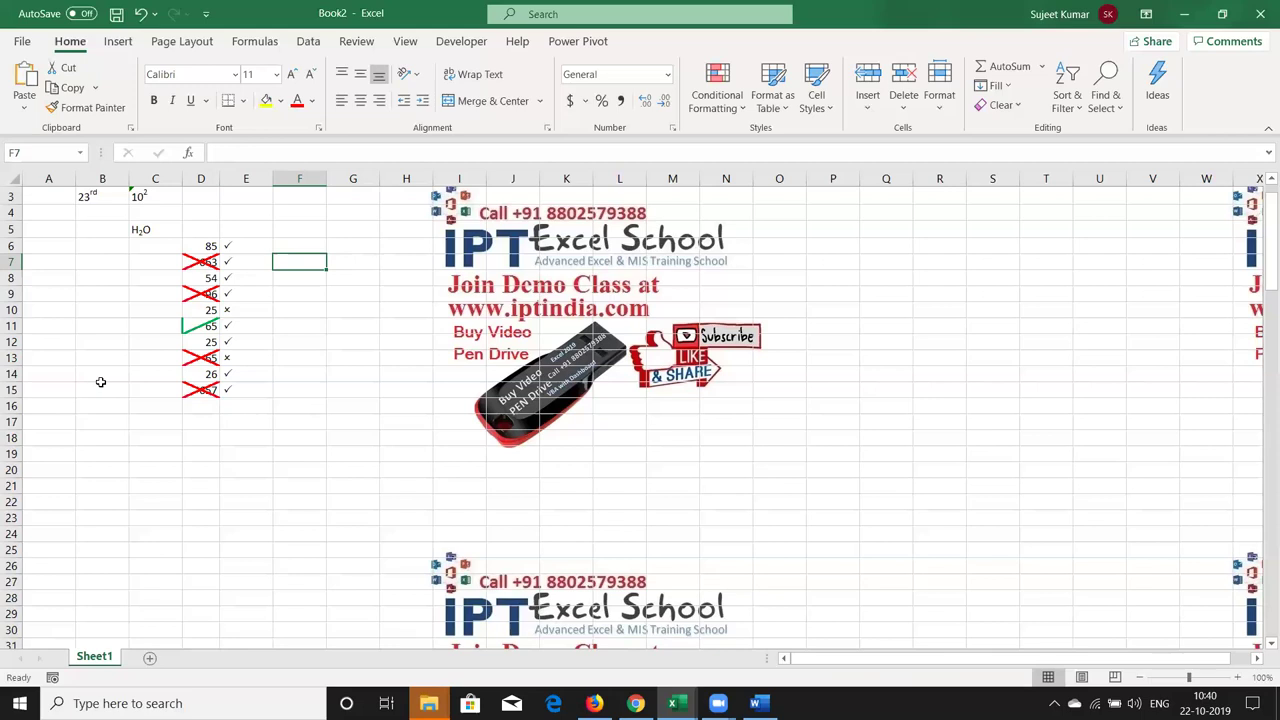
key(Down)
key(Left)
key(Left)
key(Up)
key(Up)
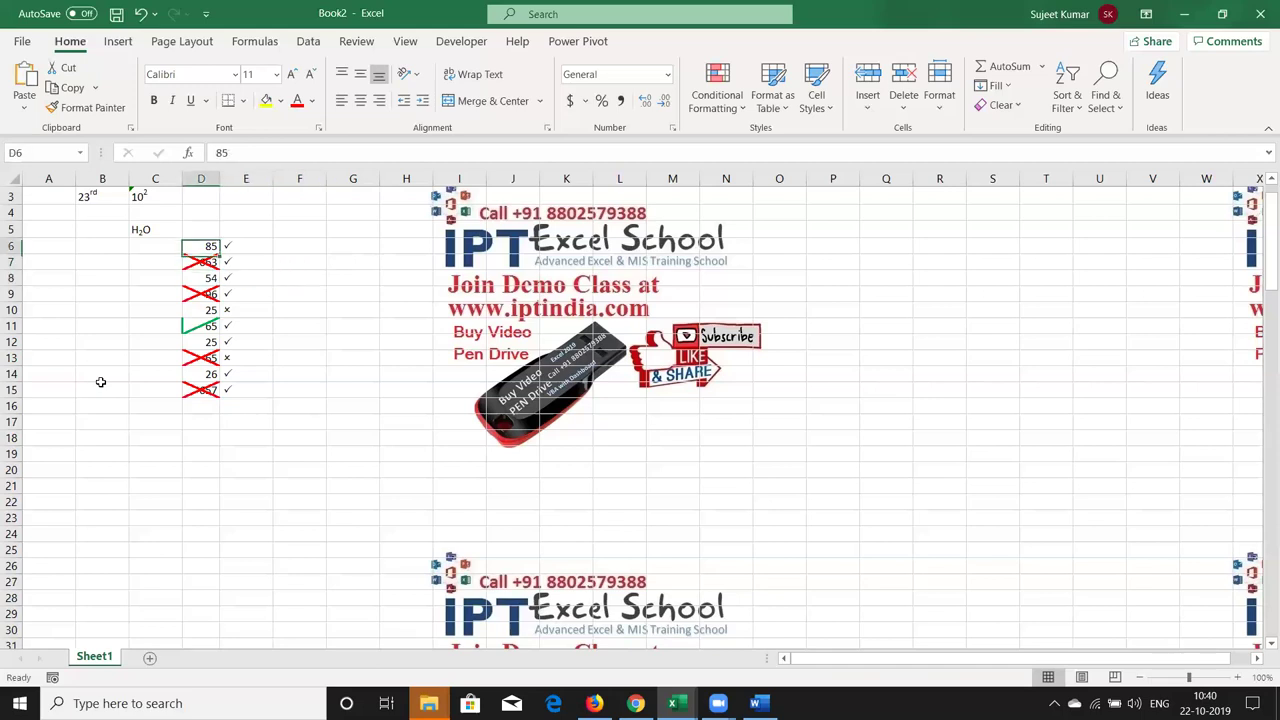
key(Right)
key(Right)
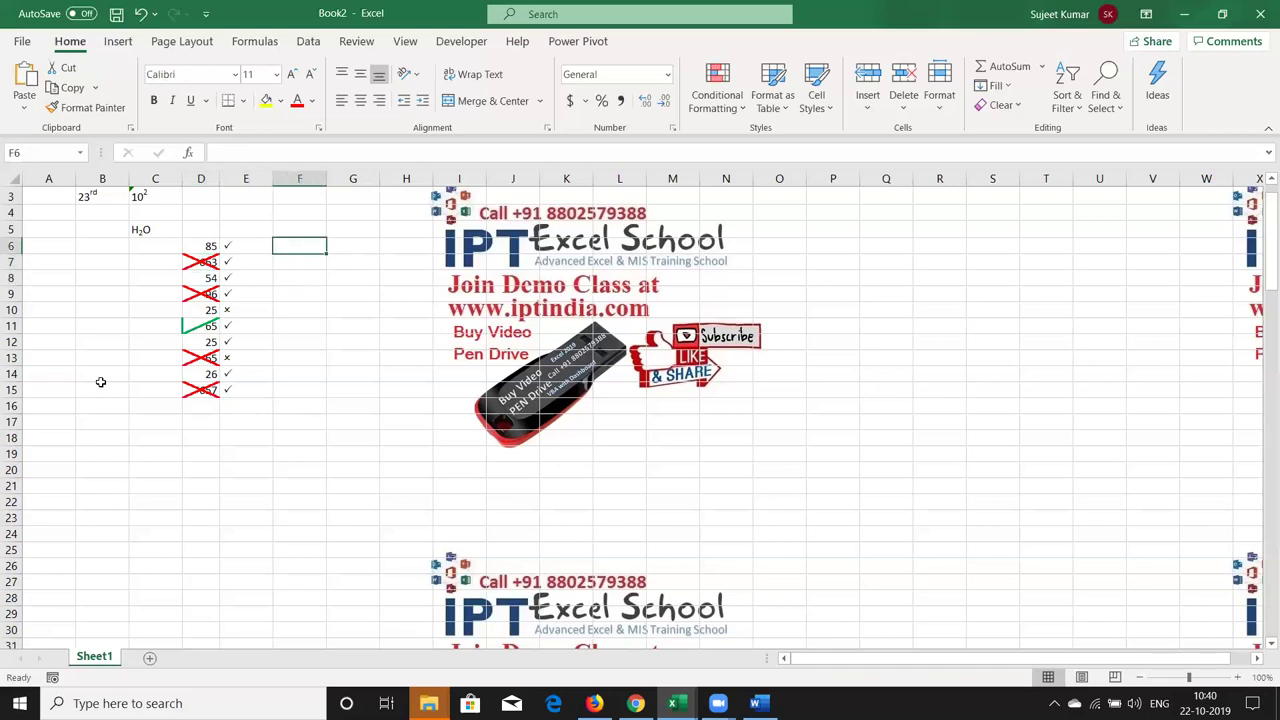
key(Left)
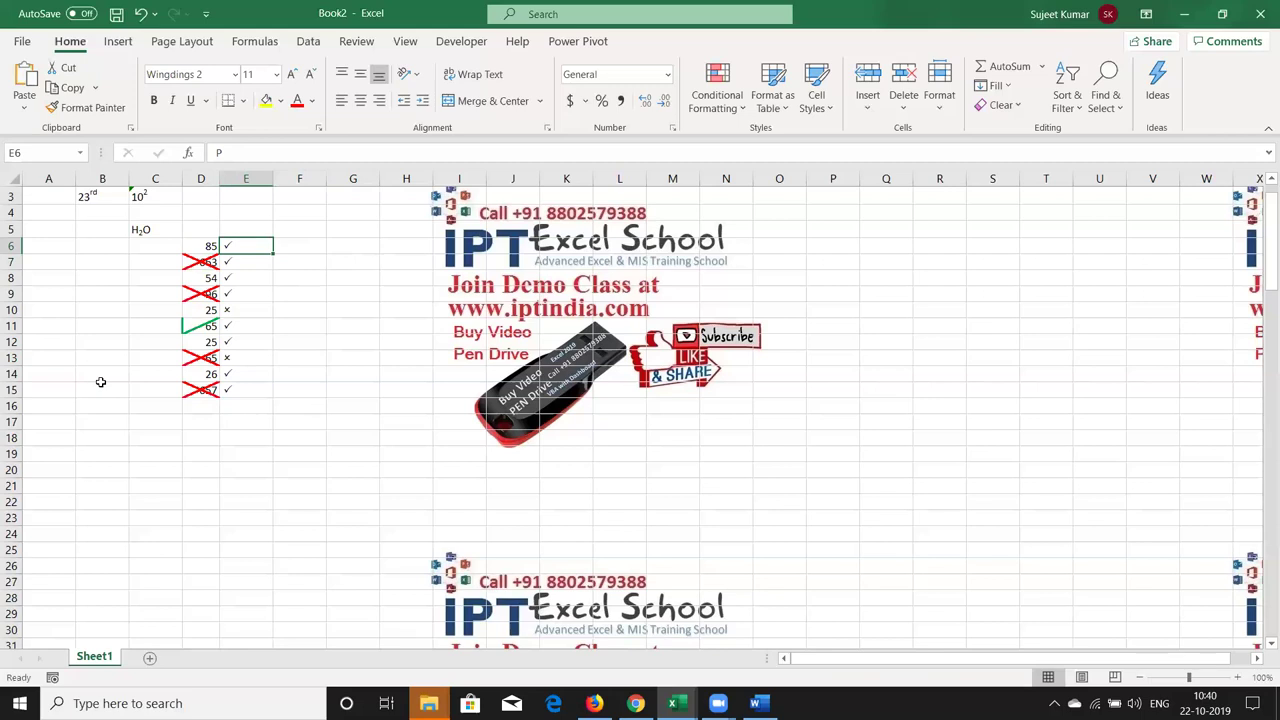
key(Down)
key(Down)
key(Down)
key(Down)
key(Down)
key(Down)
key(Down)
key(Down)
key(Up)
key(Up)
key(Up)
key(Up)
key(Up)
key(Up)
key(Up)
key(Up)
key(Down)
key(Down)
key(Down)
key(Down)
key(Down)
key(Down)
key(Down)
key(Down)
key(Down)
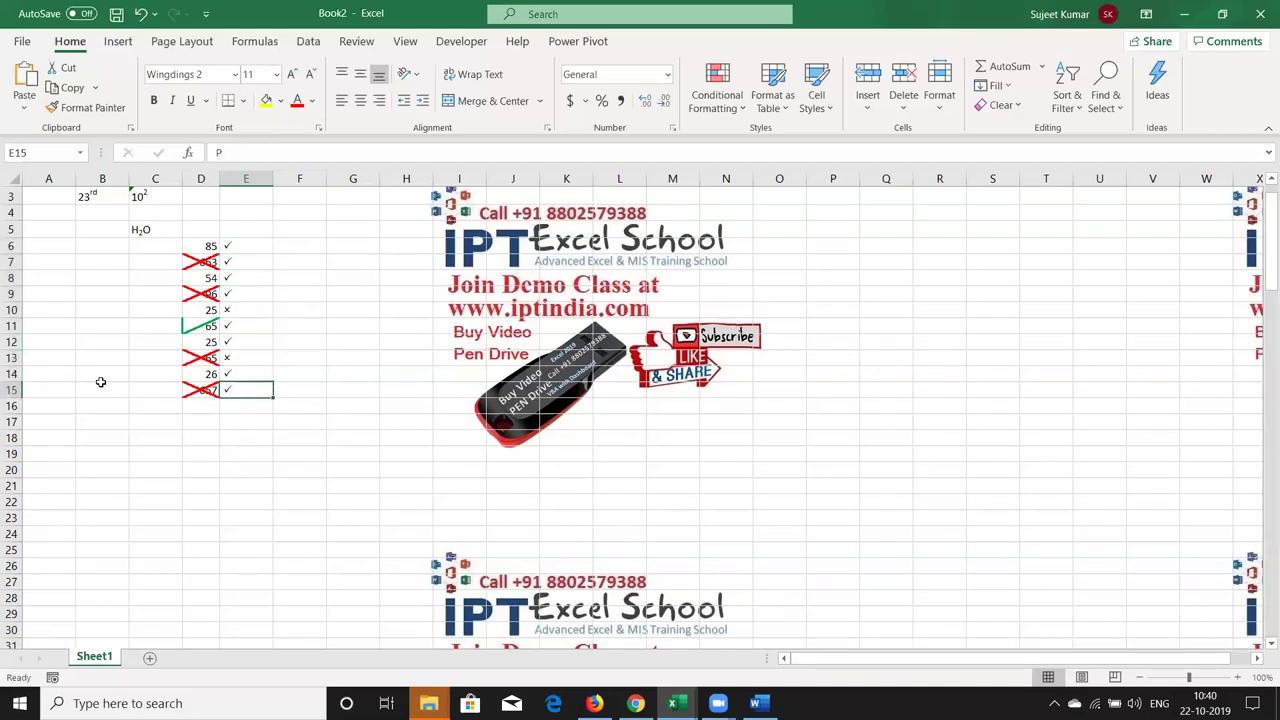
key(Right)
key(Up)
key(Up)
key(Up)
key(Right)
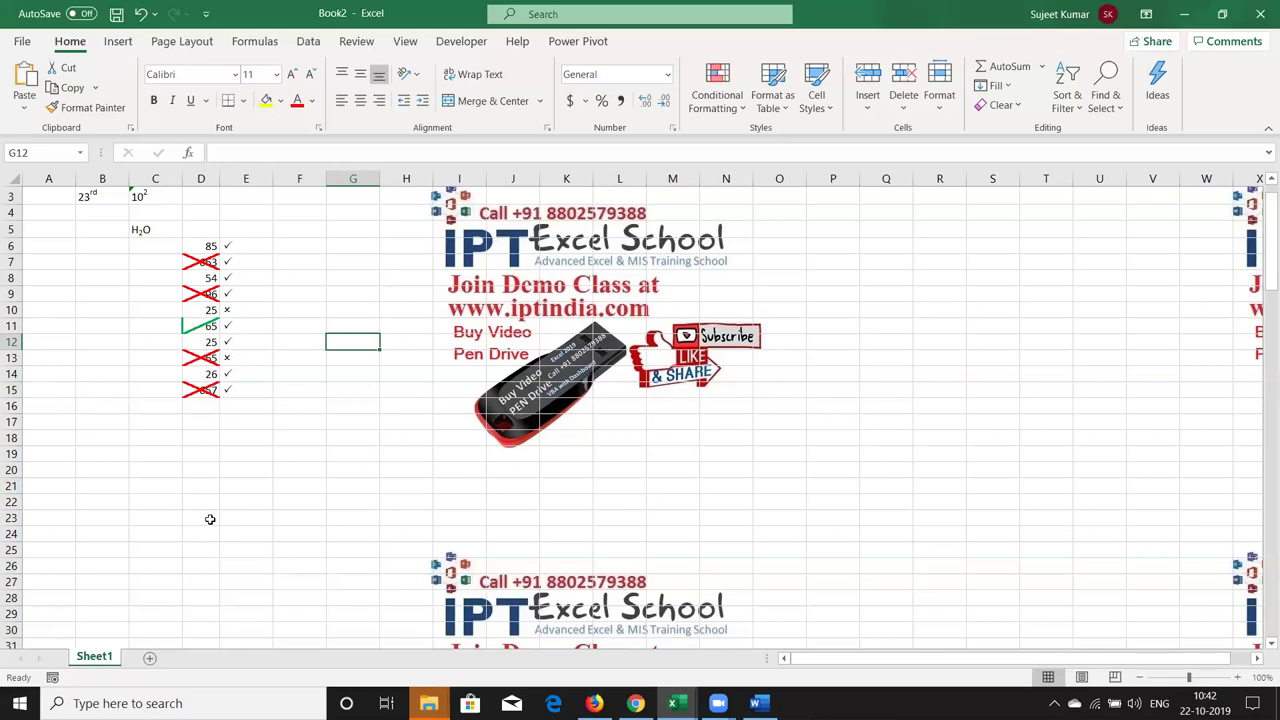
- Type the letter J into empty cell G11 and reselect G11
key(Up)
key(Up)
key(Up)
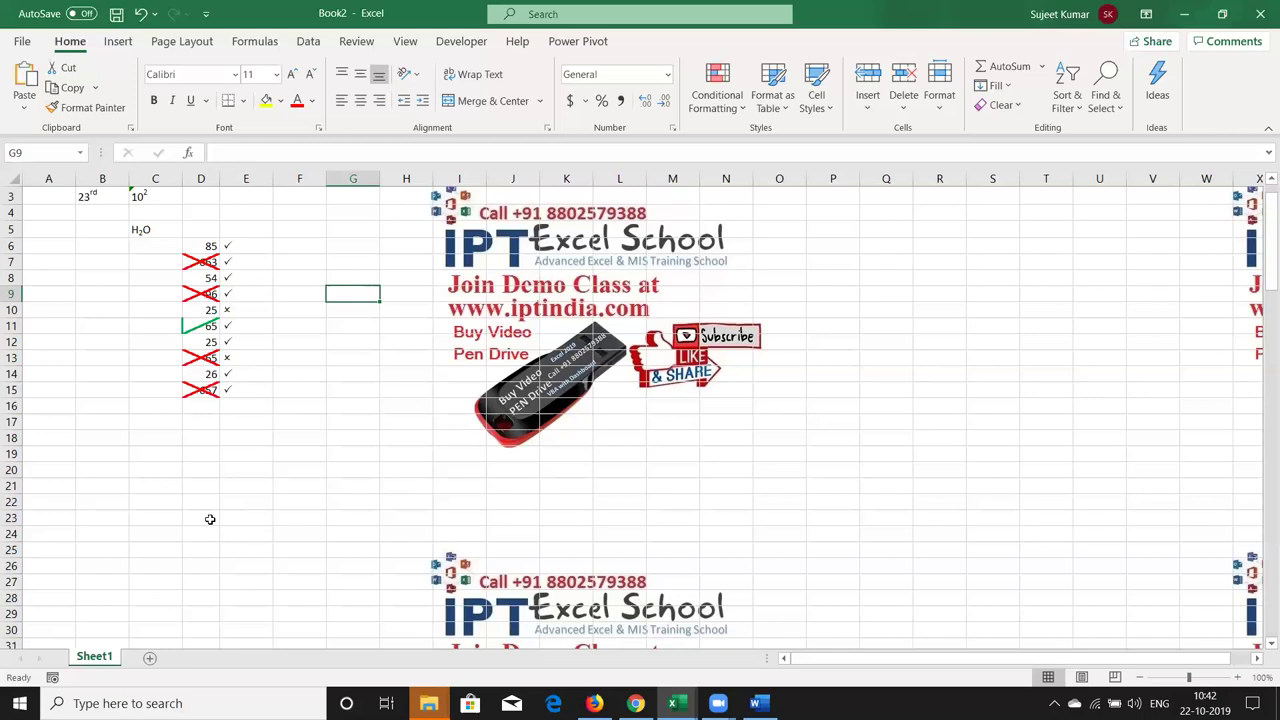
key(Left)
key(Left)
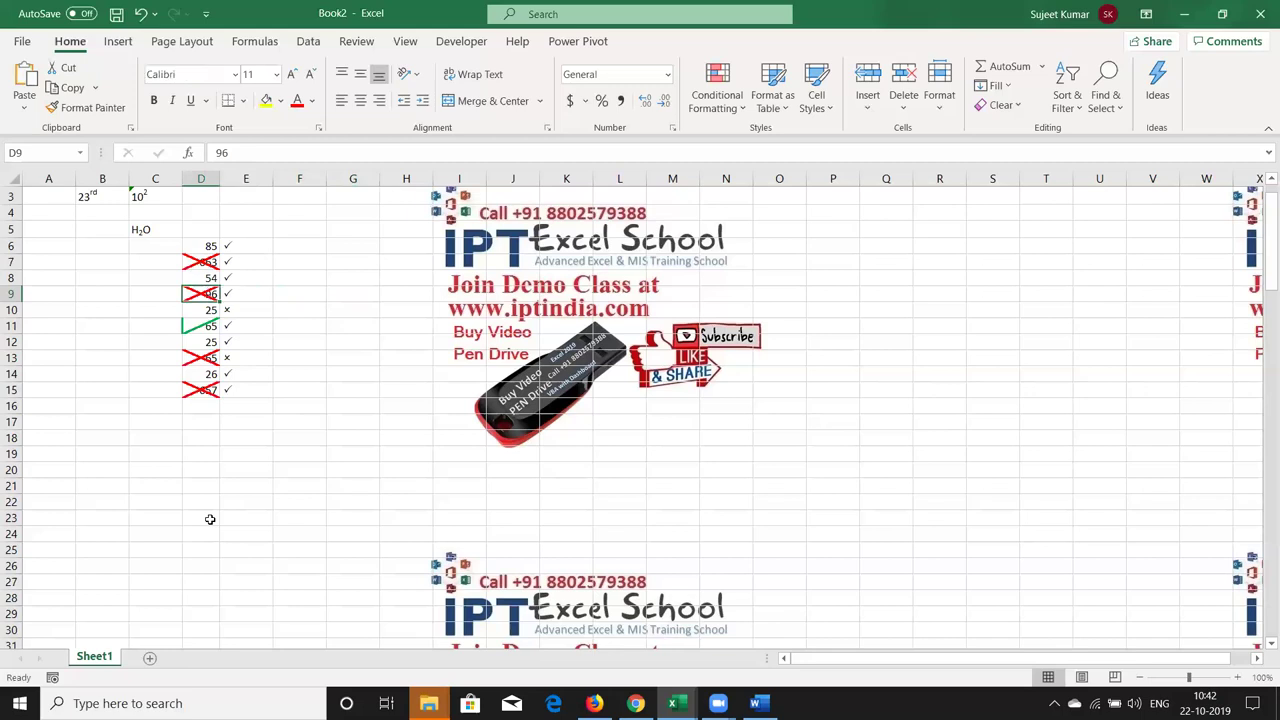
key(Up)
key(Up)
key(Up)
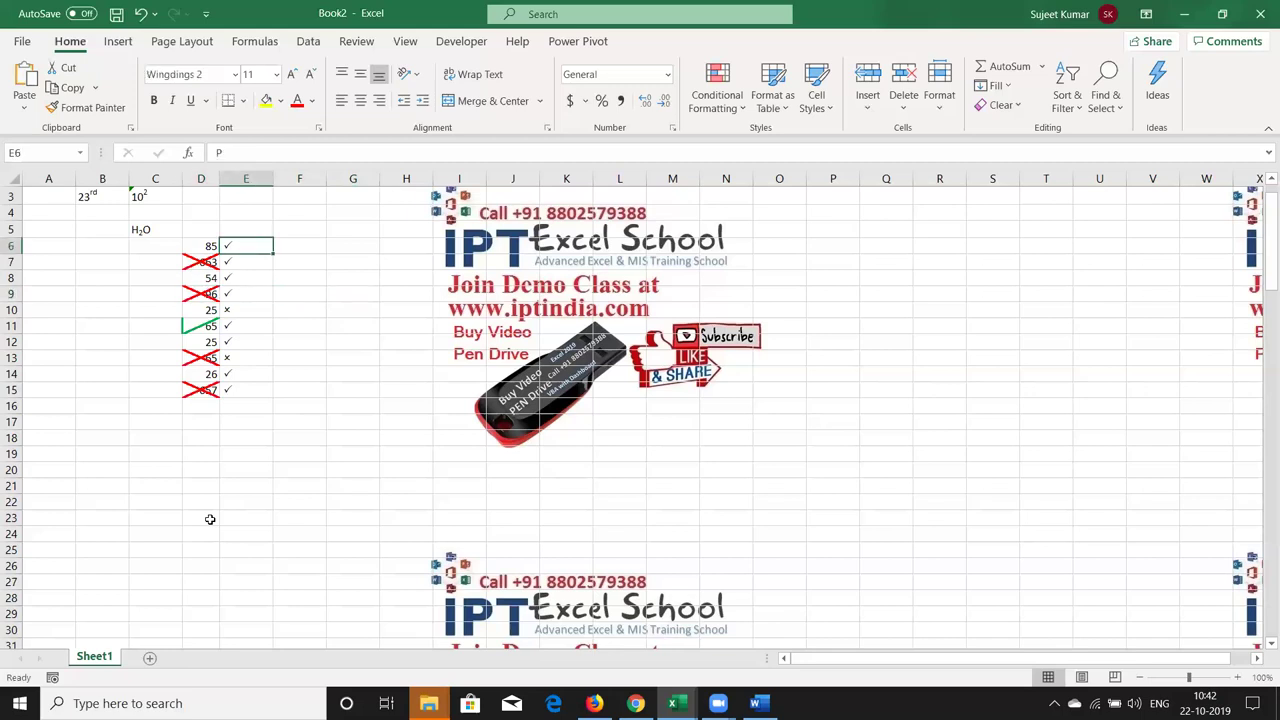
key(Down)
key(Down)
key(Down)
key(Down)
key(Down)
key(Right)
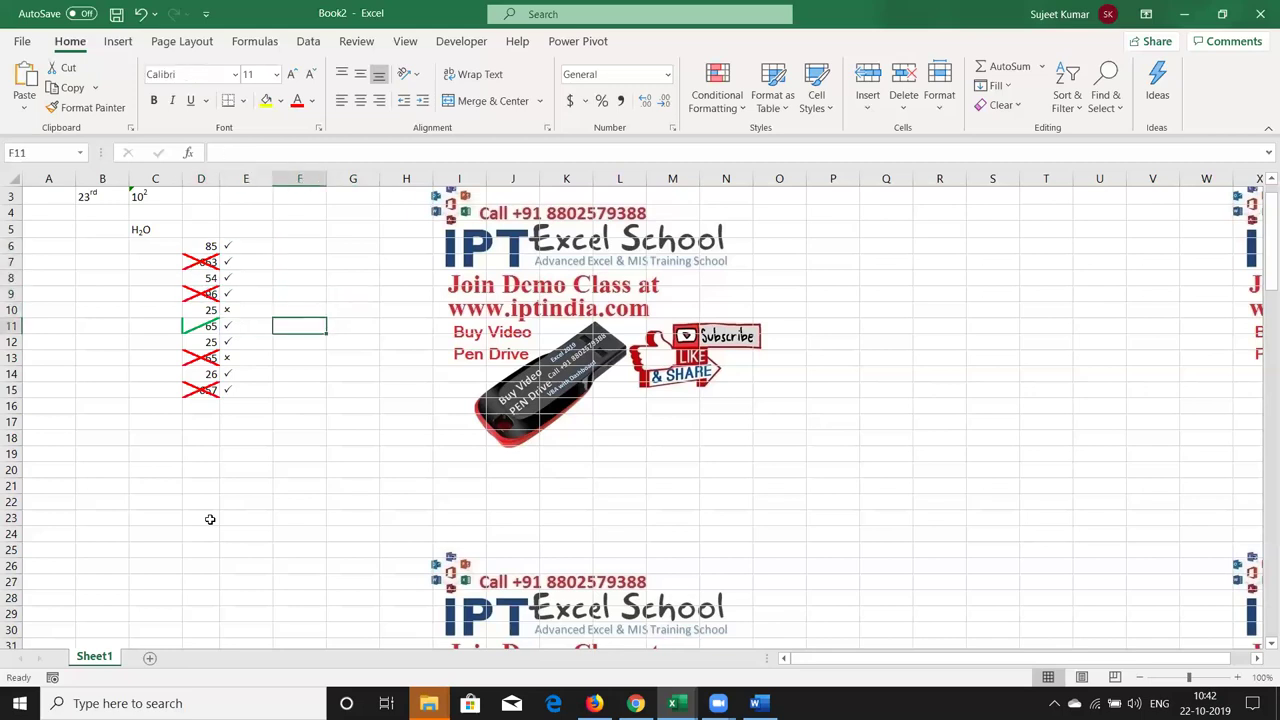
key(Right)
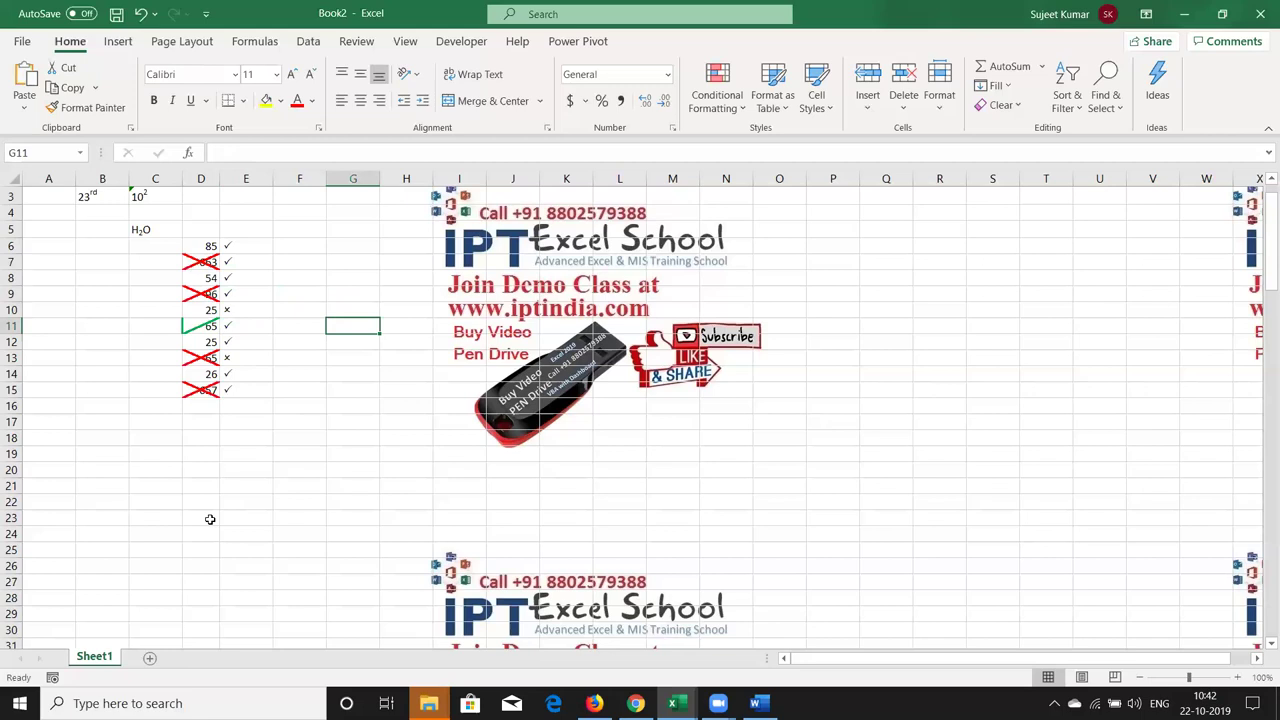
text(J)
key(Return)
key(Up)
- Set the text orientation of G11 to -45 degrees
click(668, 76)
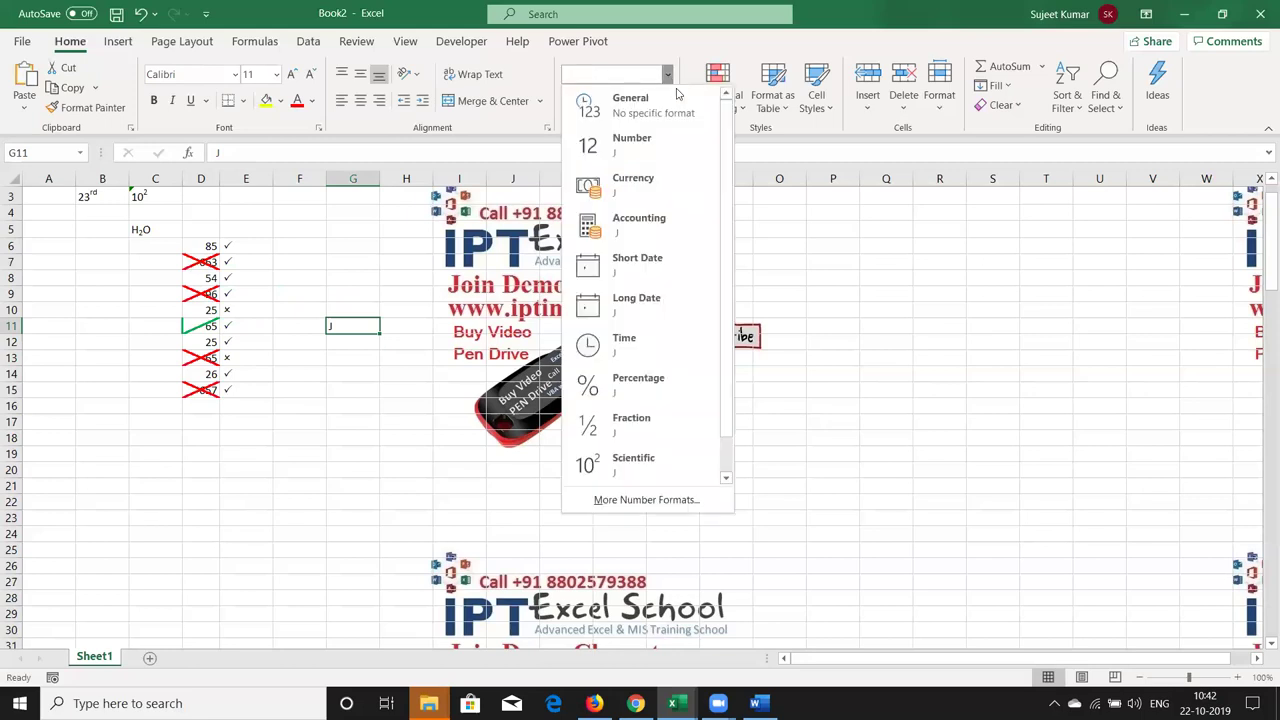
click(512, 135)
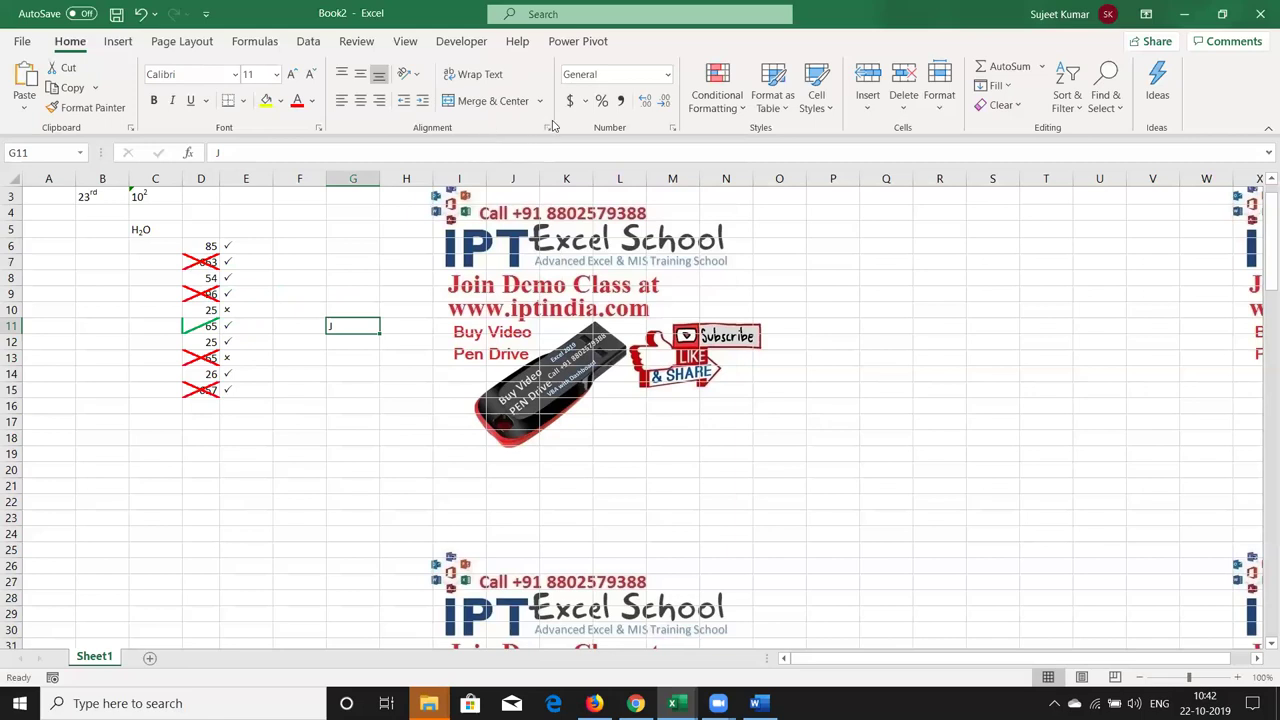
click(548, 127)
click(955, 199)
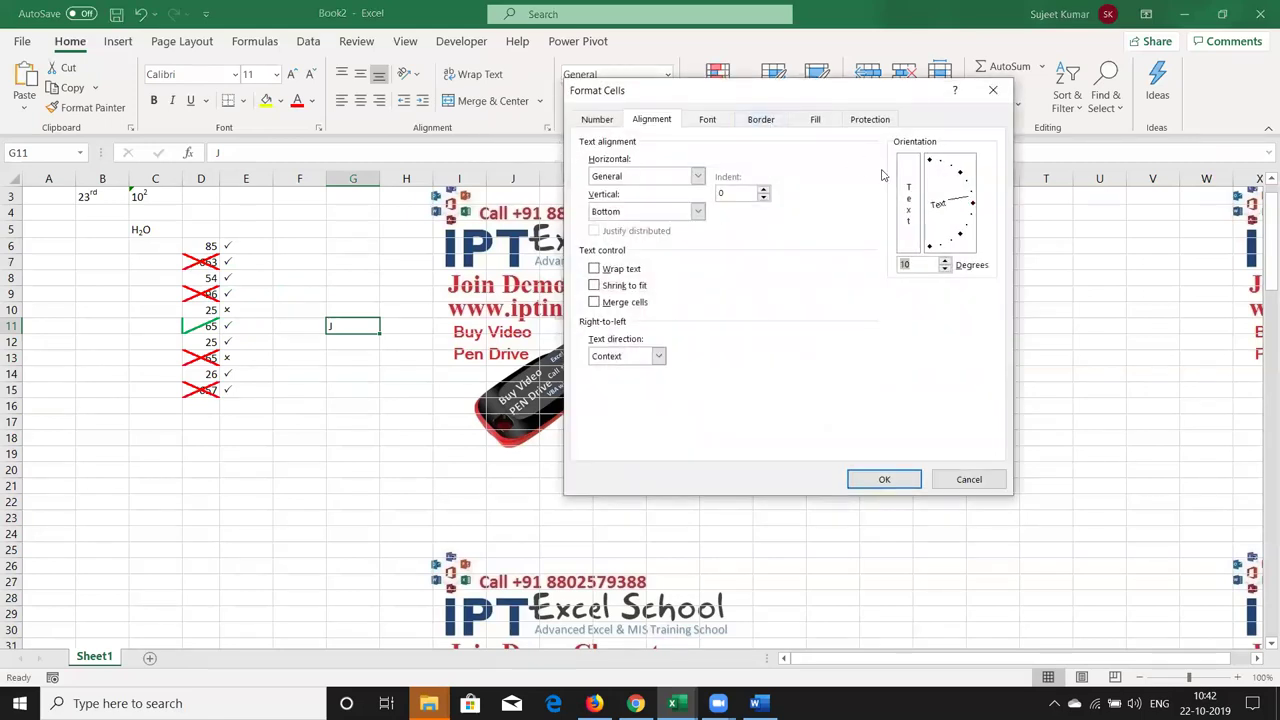
drag(962, 207, 965, 243)
click(864, 481)
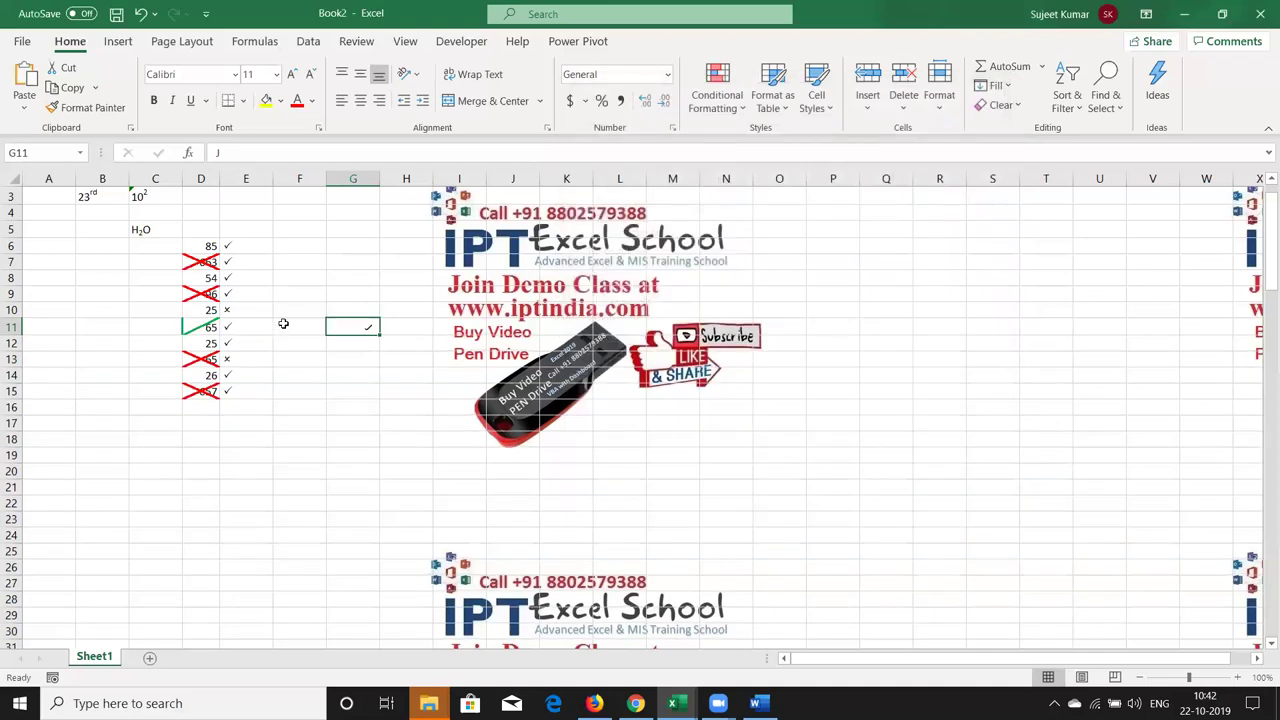
- Enter x in cell G12 and add a new blank Sheet2
click(345, 347)
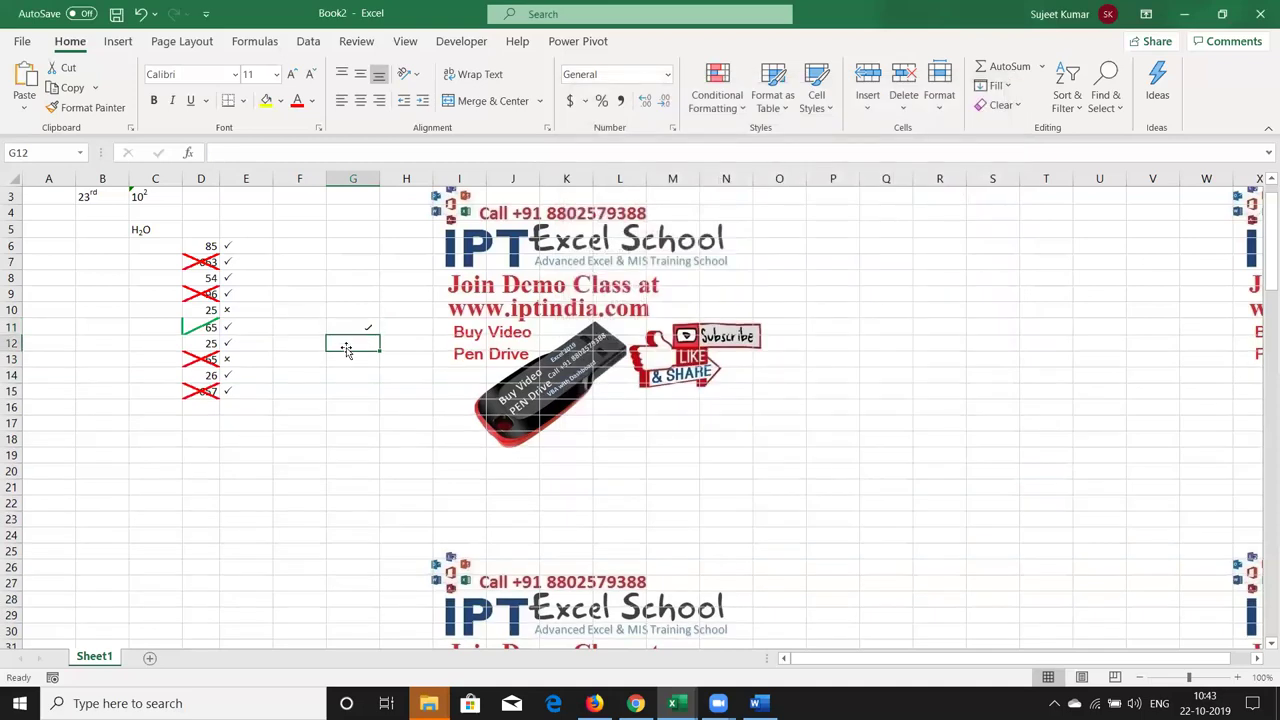
text(x)
key(Return)
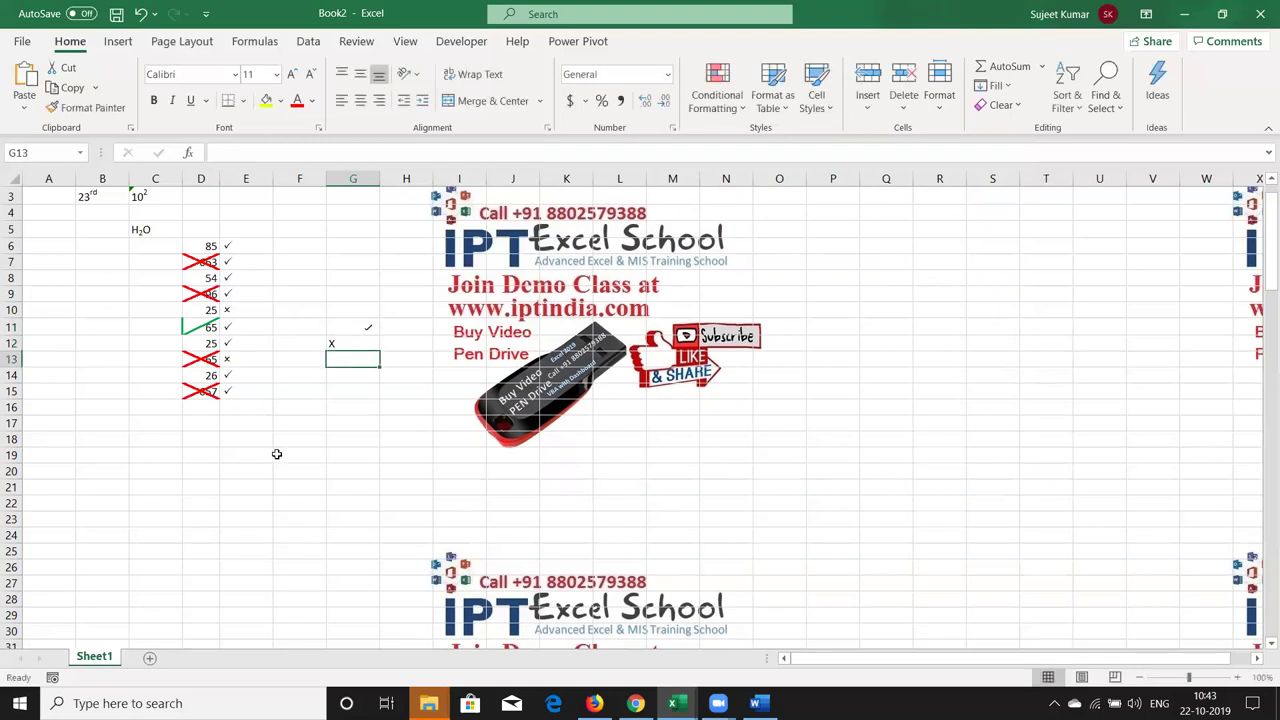
click(149, 657)
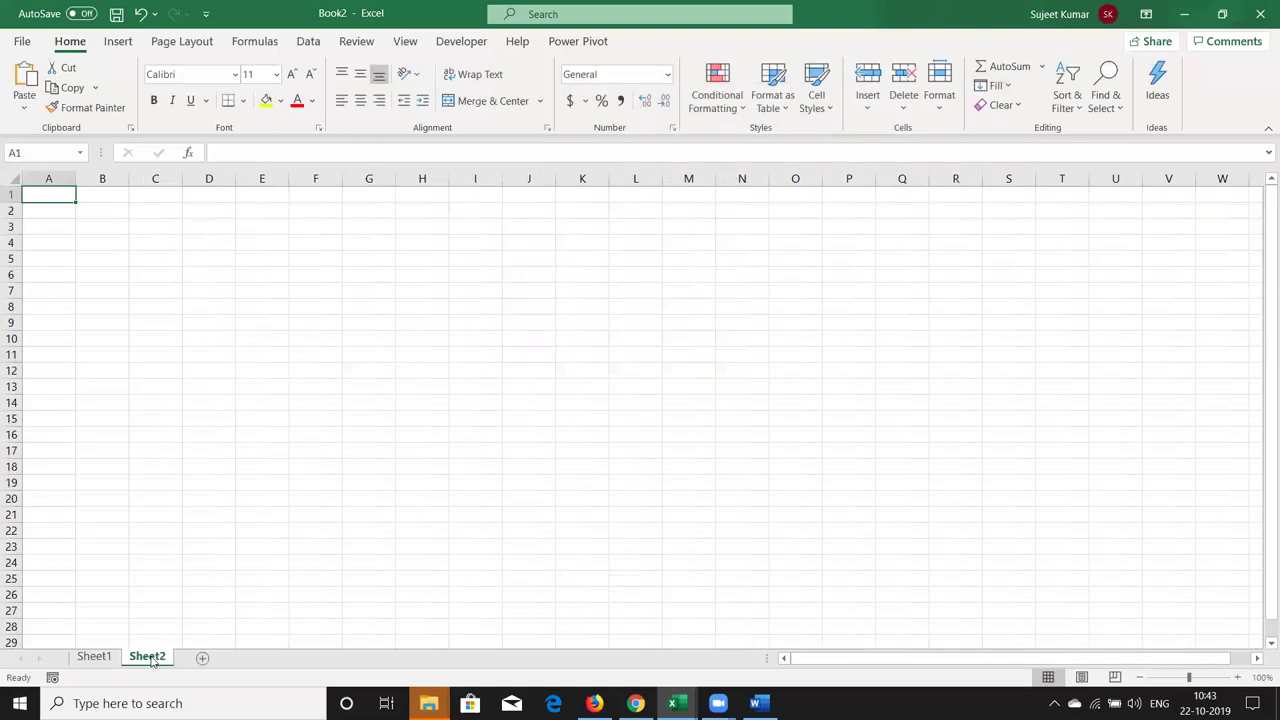
- Add a Name heading in A1 and fill sample names down A2:A12
text(Name)
key(Return)
text(Puja)
key(Return)
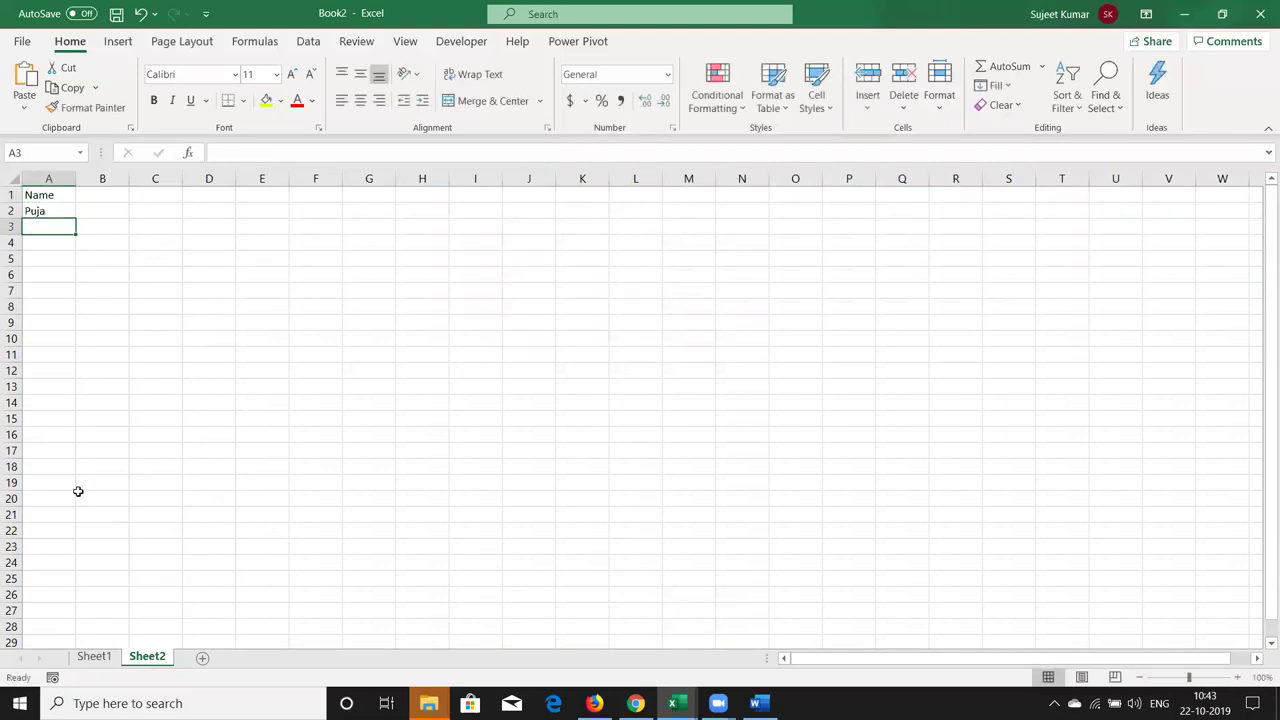
key(Up)
key(Up)
click(66, 211)
drag(76, 219, 76, 372)
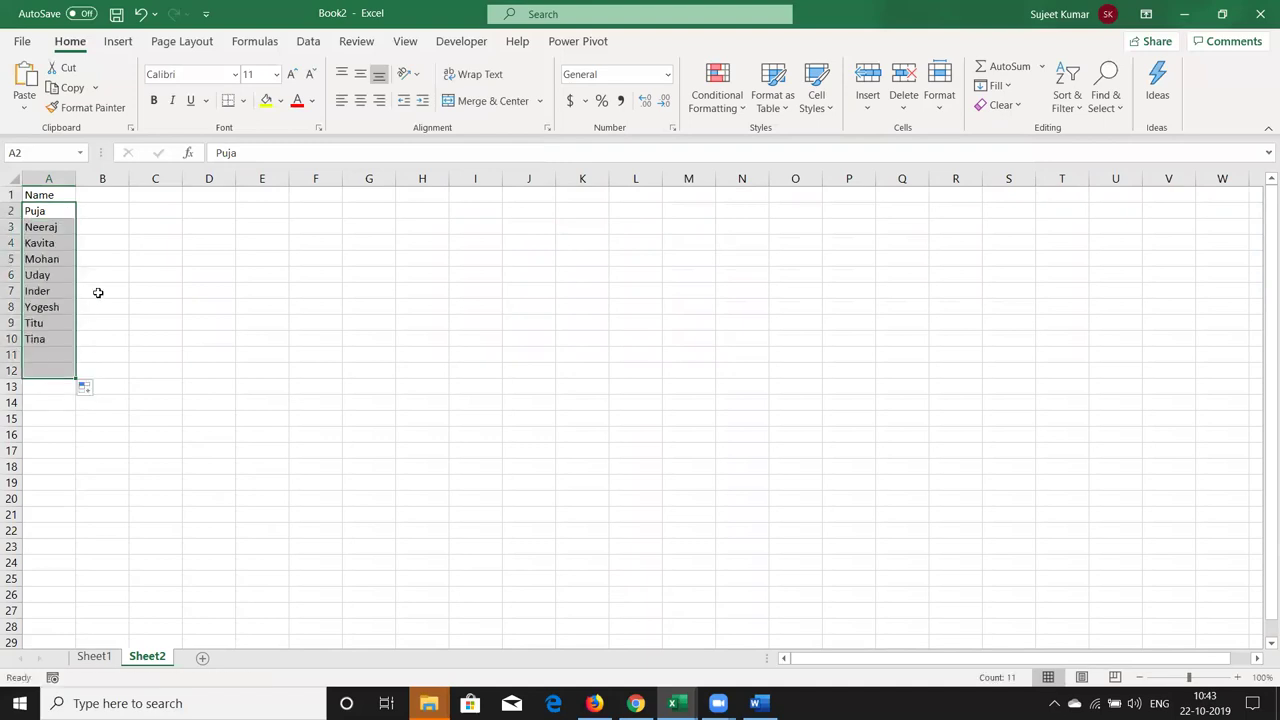
- Enter 1/10 (01-Oct) in B1 and extend daily dates across row 1
click(110, 195)
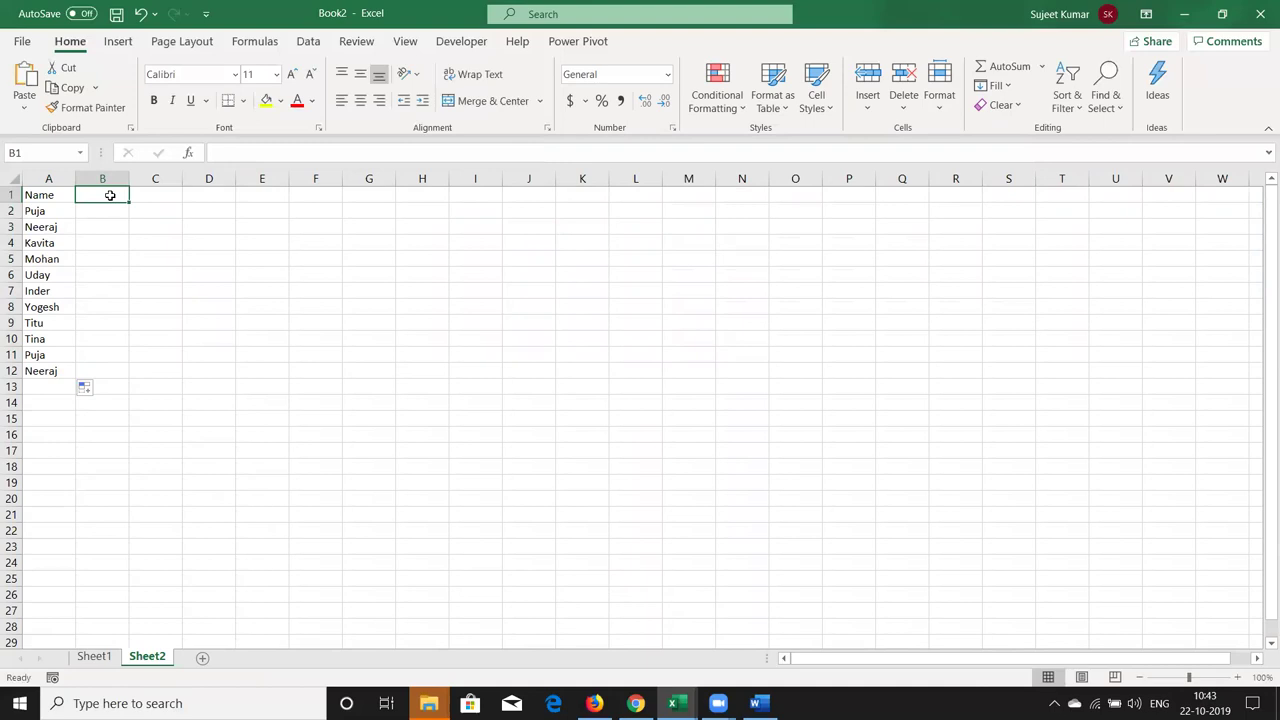
text(1/10)
key(Return)
click(127, 196)
mouse_move(129, 202)
mouse_down()
mouse_move(536, 204)
mouse_move(1145, 173)
mouse_move(1154, 212)
mouse_up()
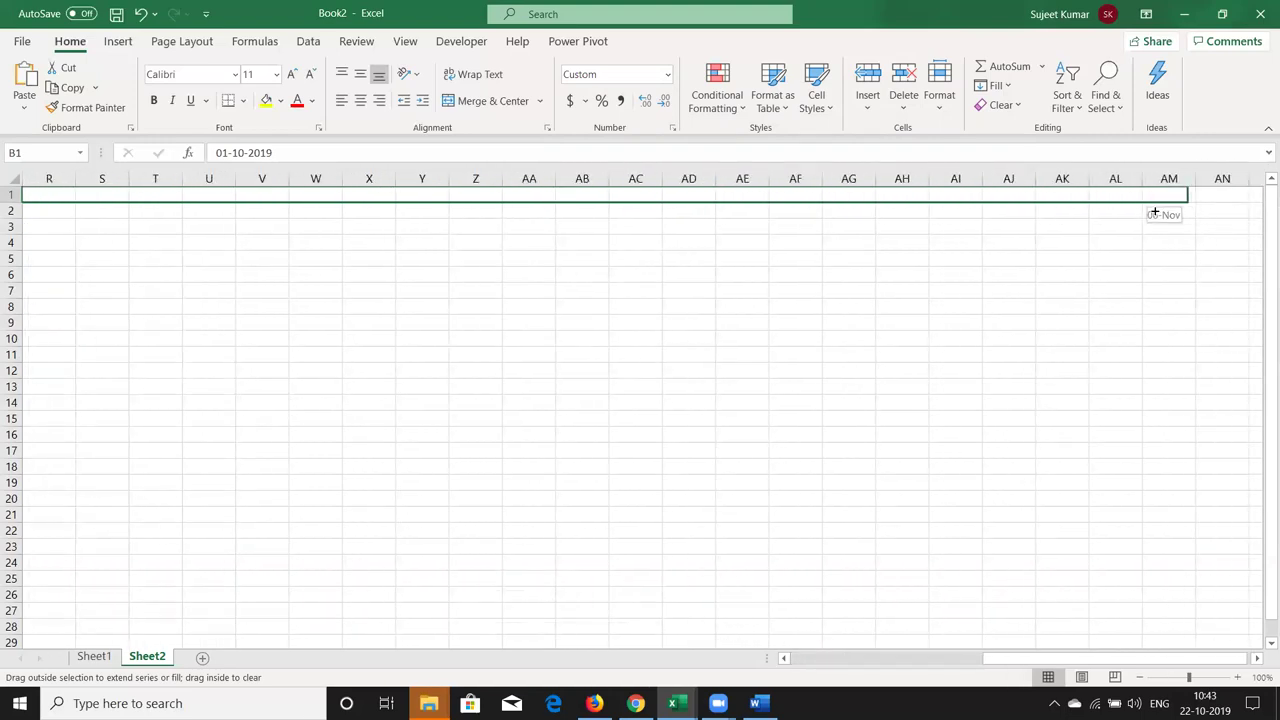
- Trim the date series to end at 01-Nov and enter P in B2
drag(1154, 212, 885, 212)
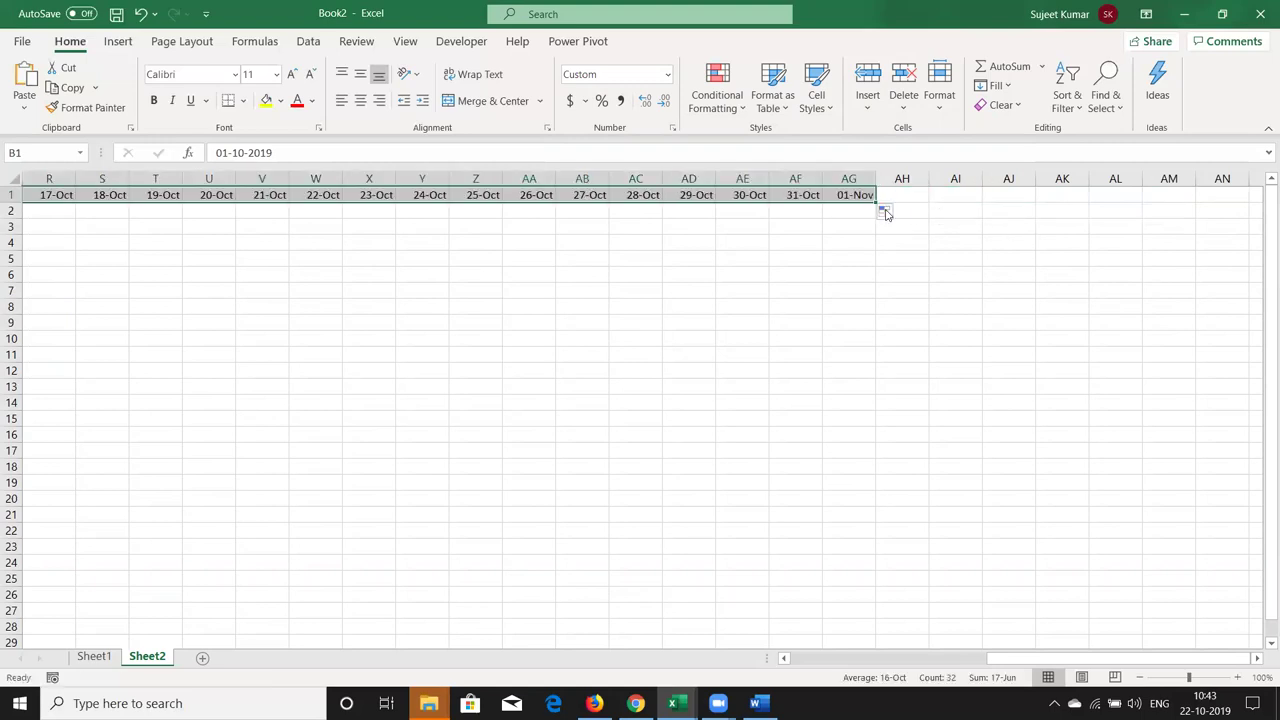
key(ctrl+Home)
key(Down)
key(Right)
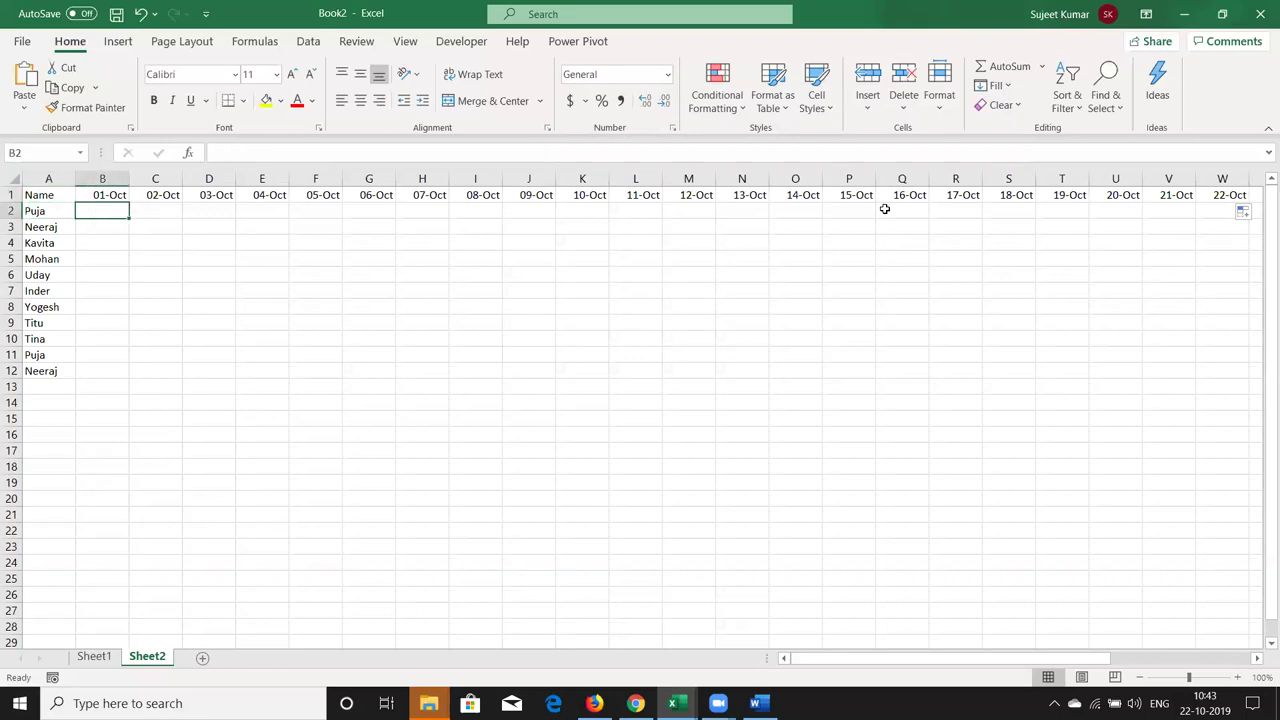
text(=)
key(BackSpace)
text(P)
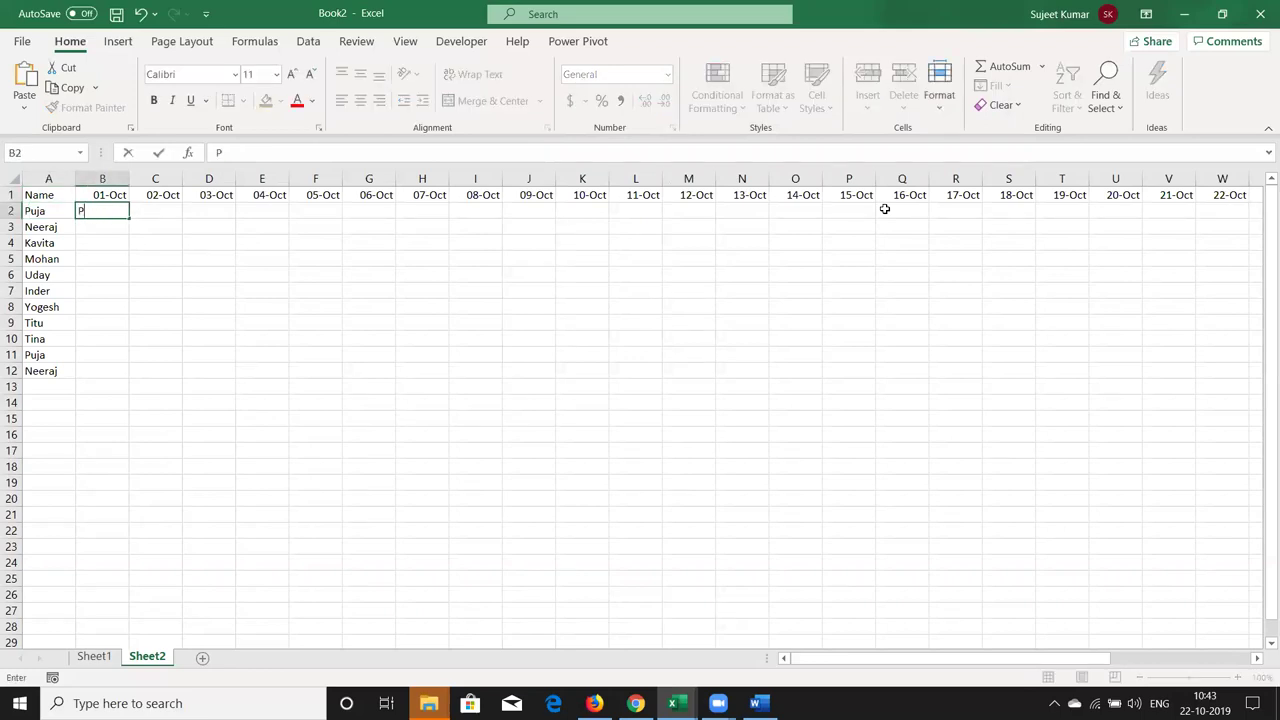
key(Return)
- Fill the whole attendance block B2:AG12 with P using Ctrl+Enter
key(Up)
key(Up)
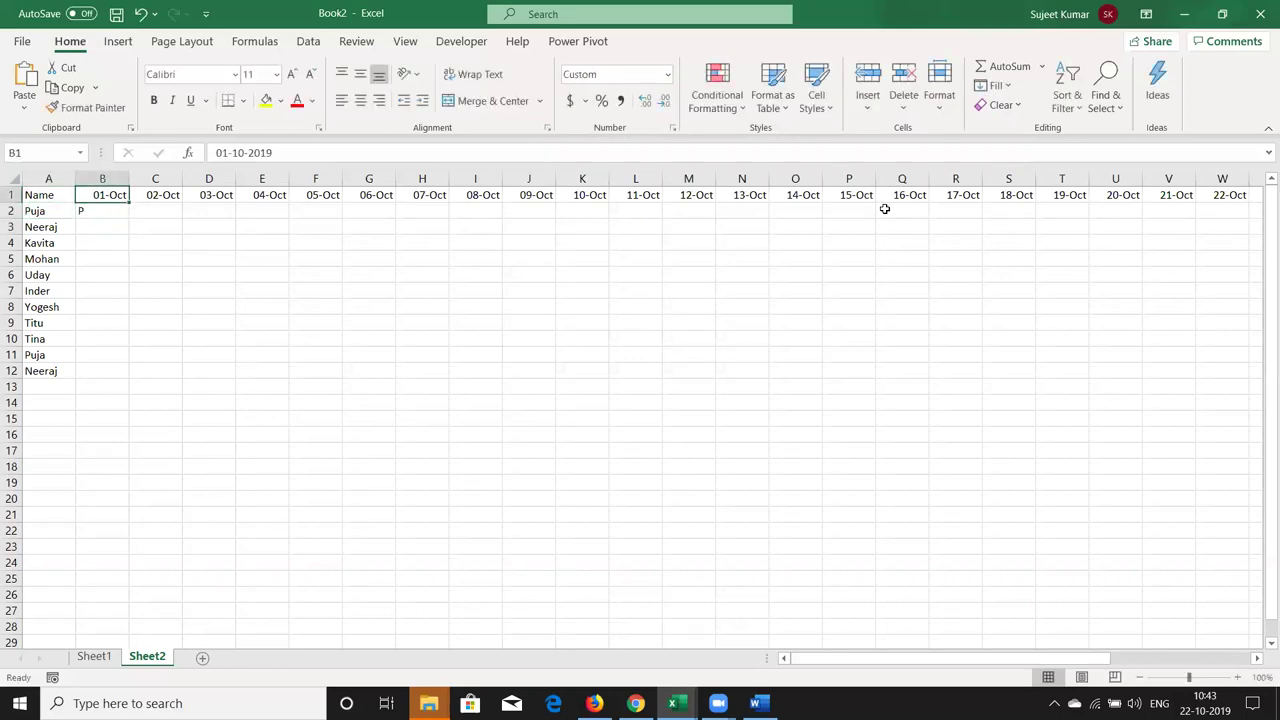
key(ctrl+Right)
key(Down)
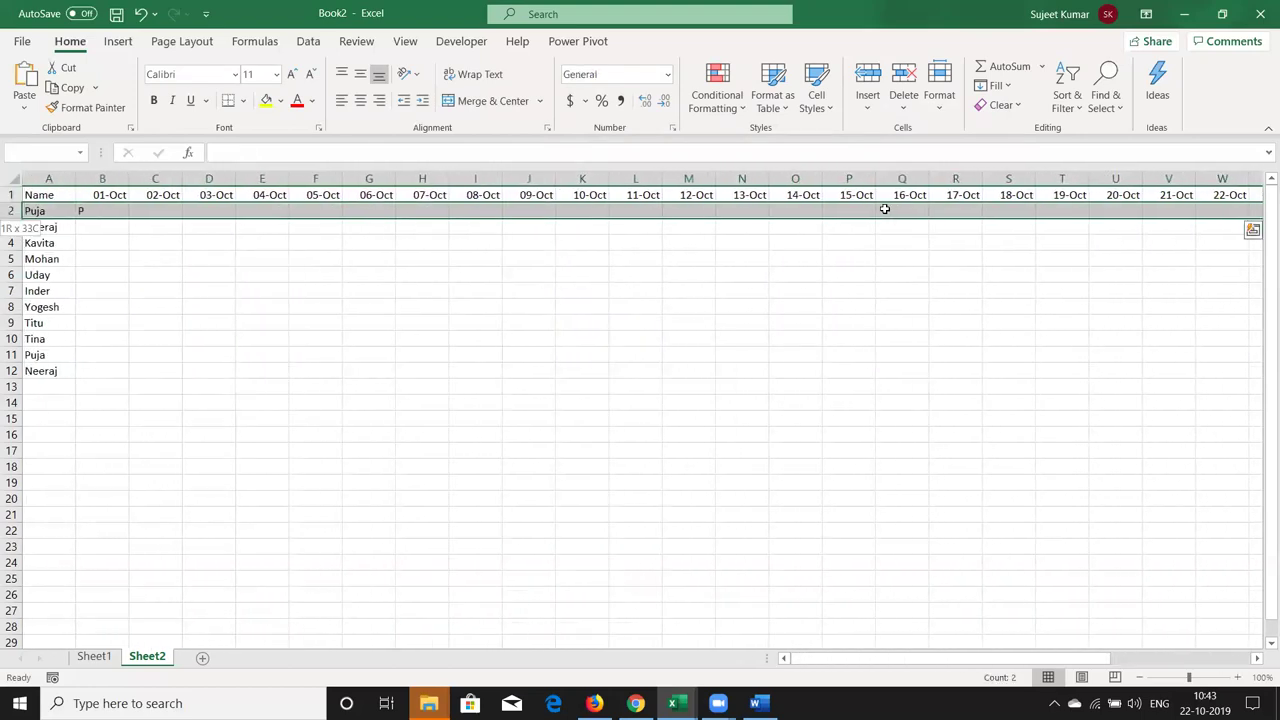
key(shift+Down)
key(shift+Down)
key(shift+Down)
key(shift+Down)
key(shift+Down)
key(shift+Down)
key(shift+Down)
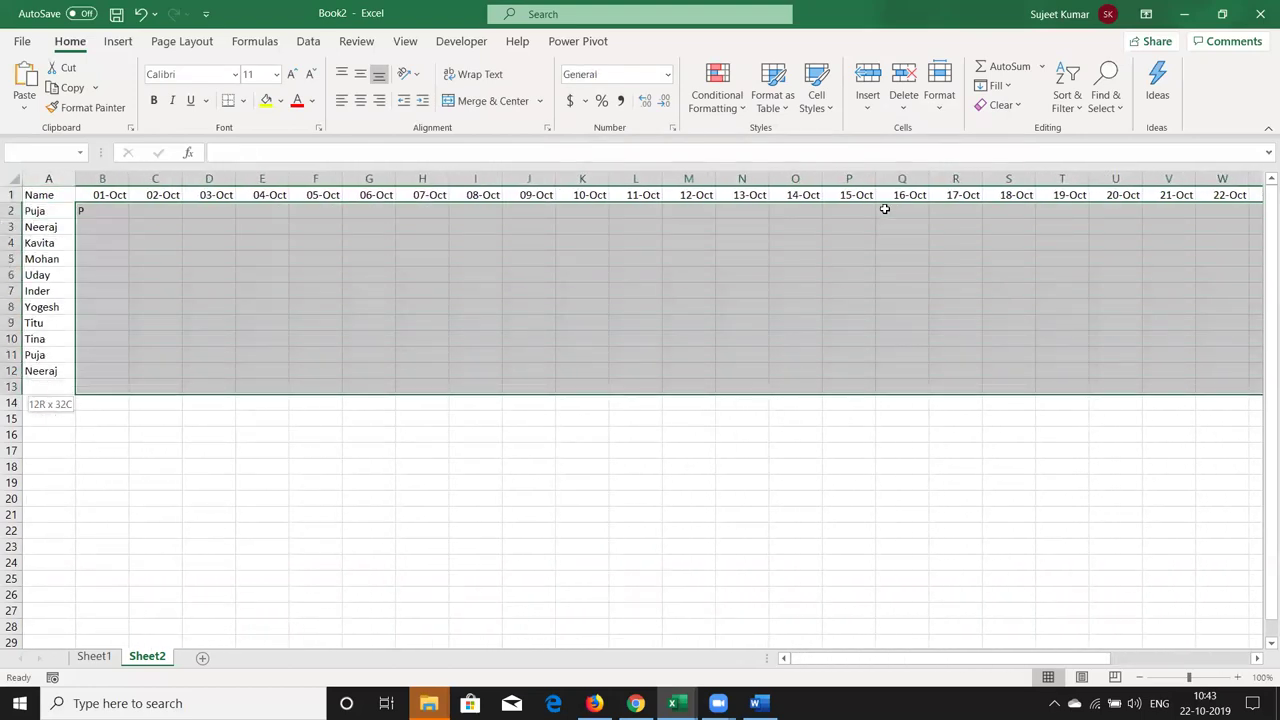
key(shift+Up)
key(ctrl+Return)
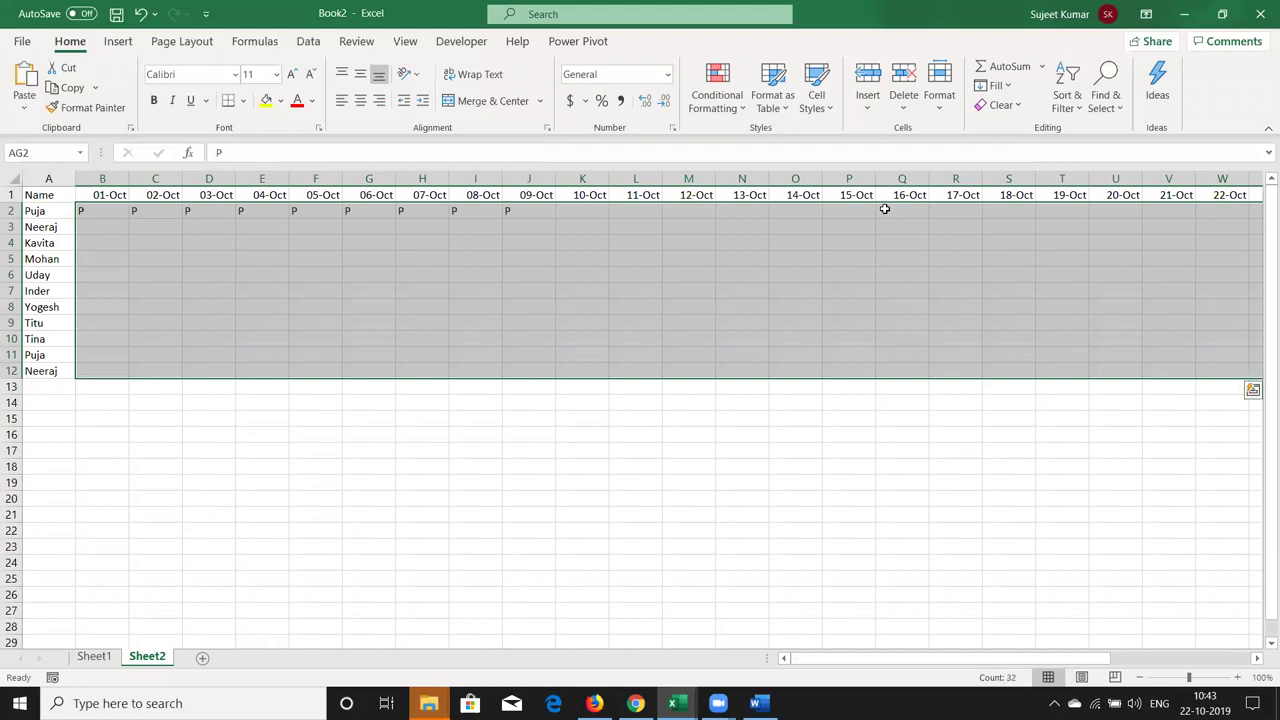
- Format the row 1 dates B1:AG1 in the 01-Oct-19 style
key(Up)
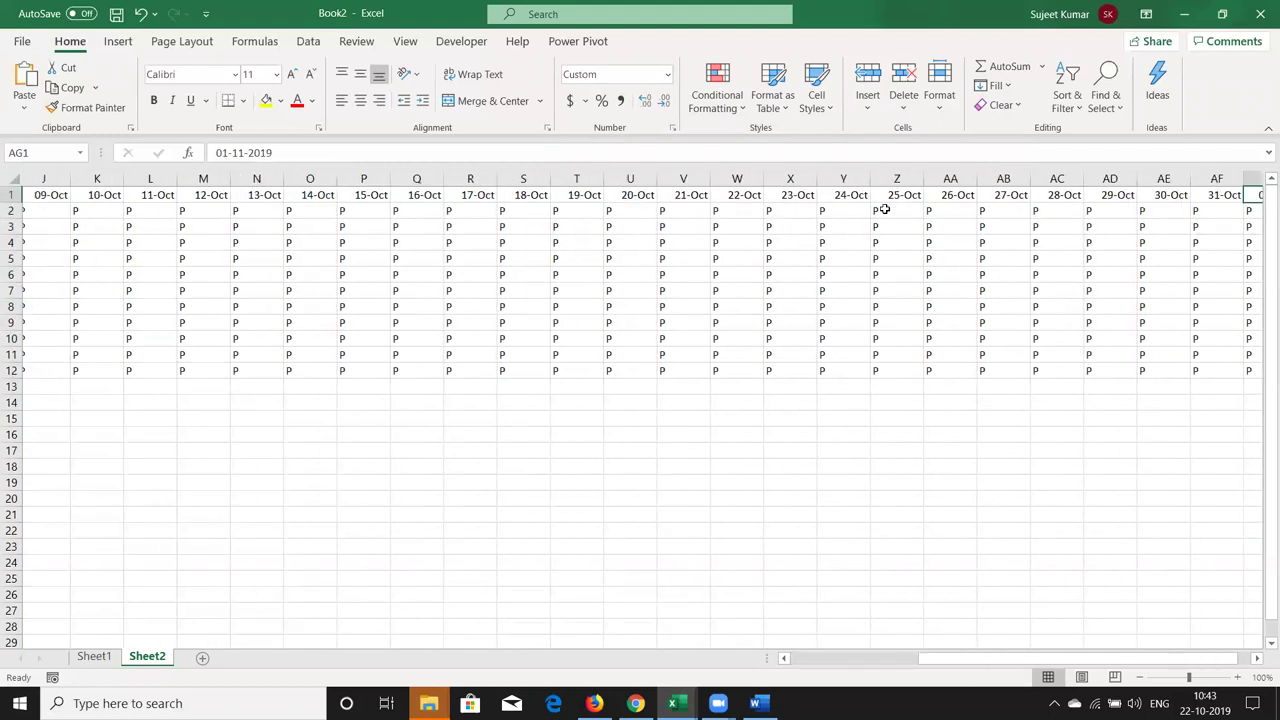
key(Left)
key(Left)
key(Left)
key(Left)
key(Left)
key(Left)
key(Left)
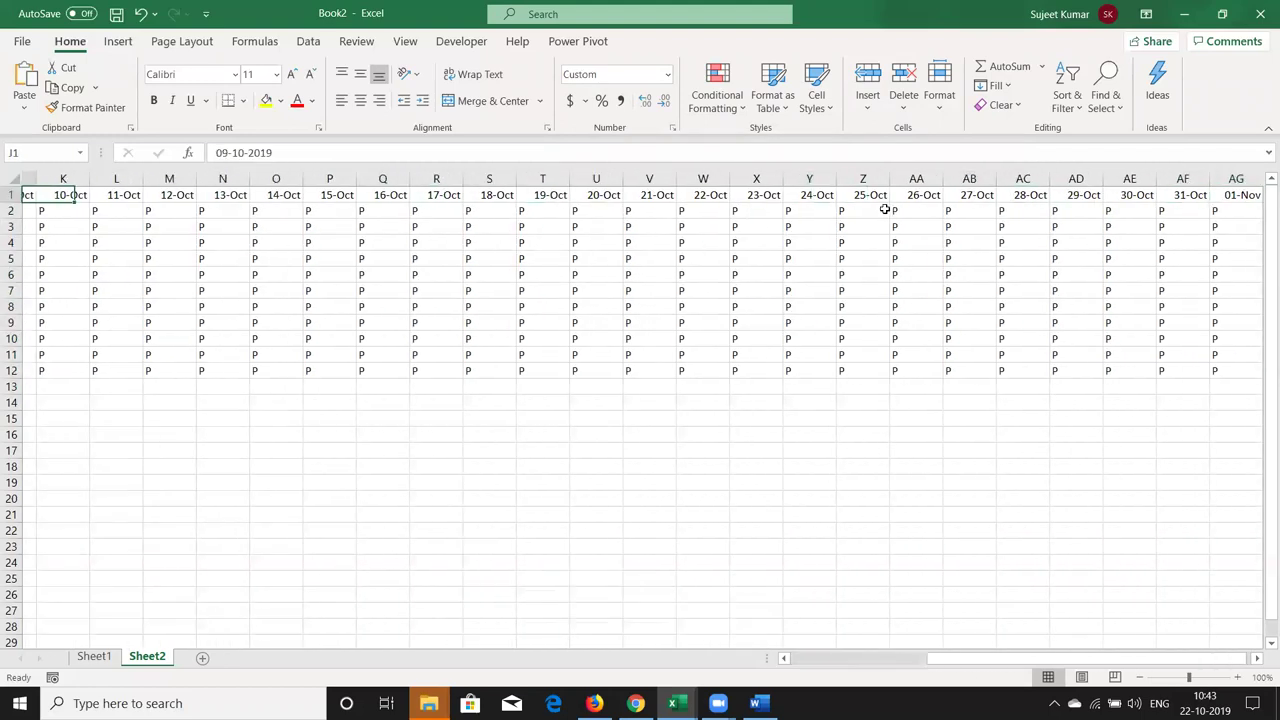
key(Left)
key(Left)
key(Left)
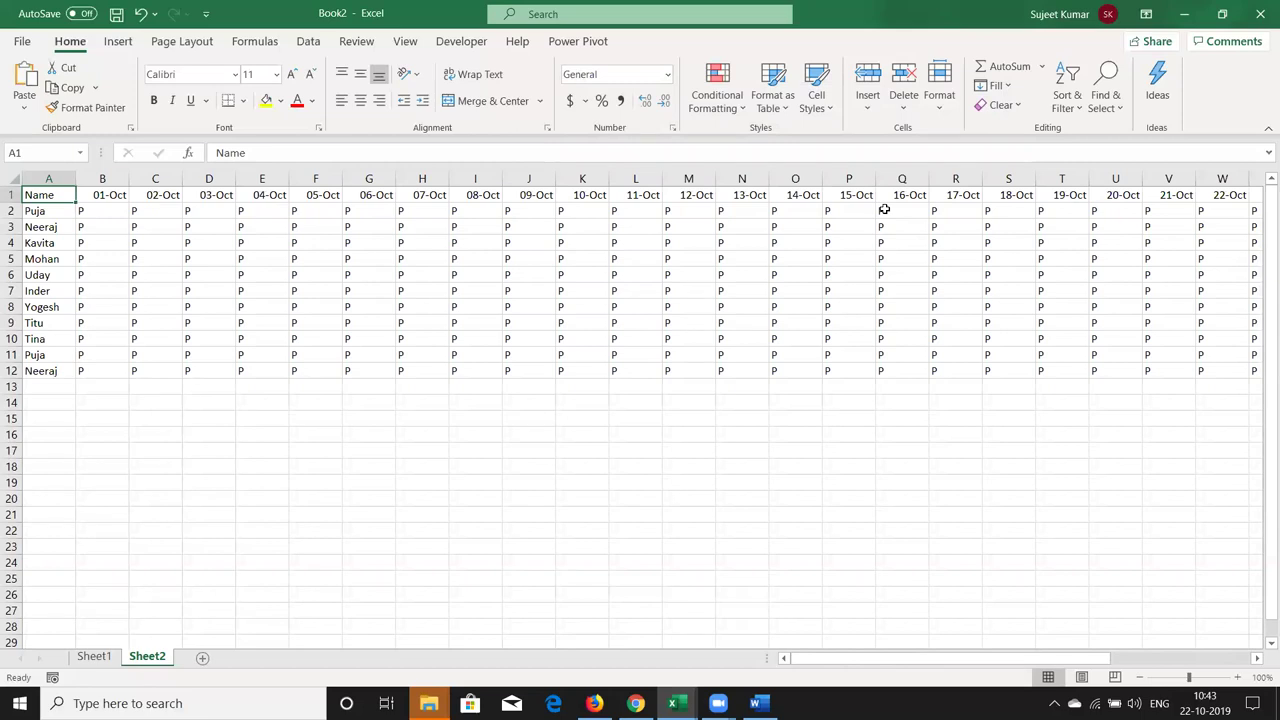
key(Right)
key(ctrl+shift+Right)
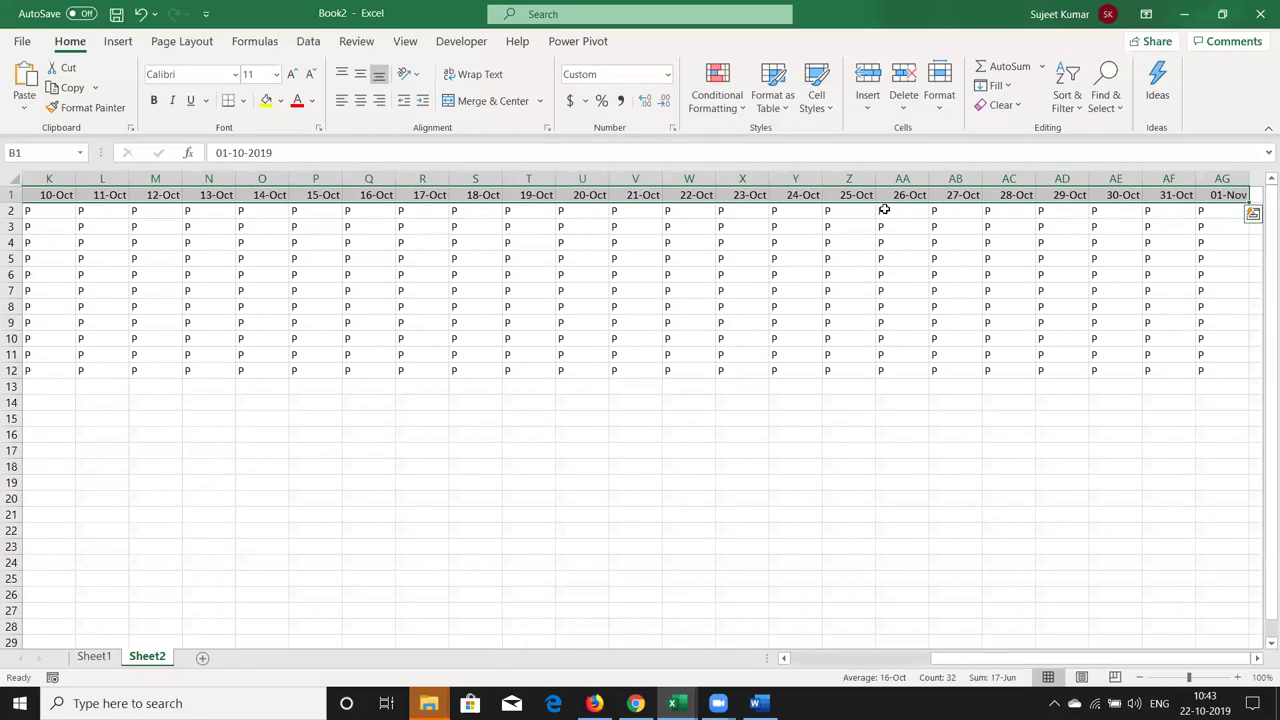
key(ctrl+shift+3)
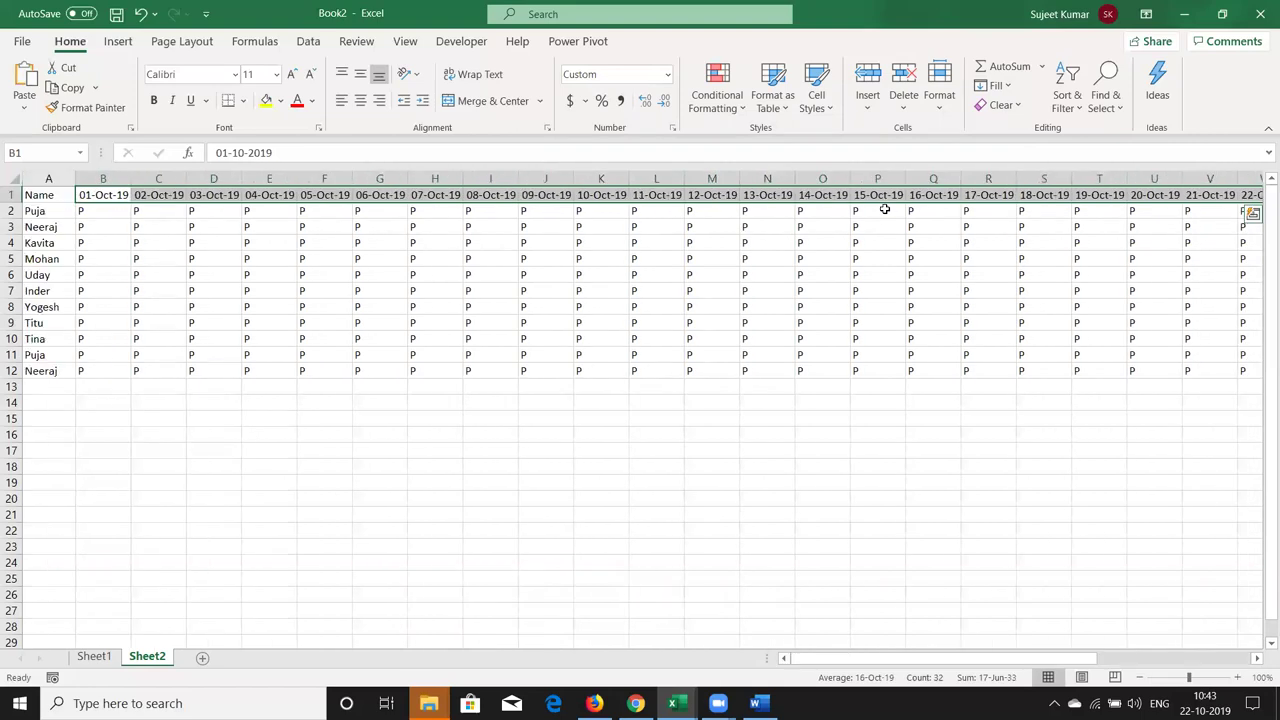
key(Left)
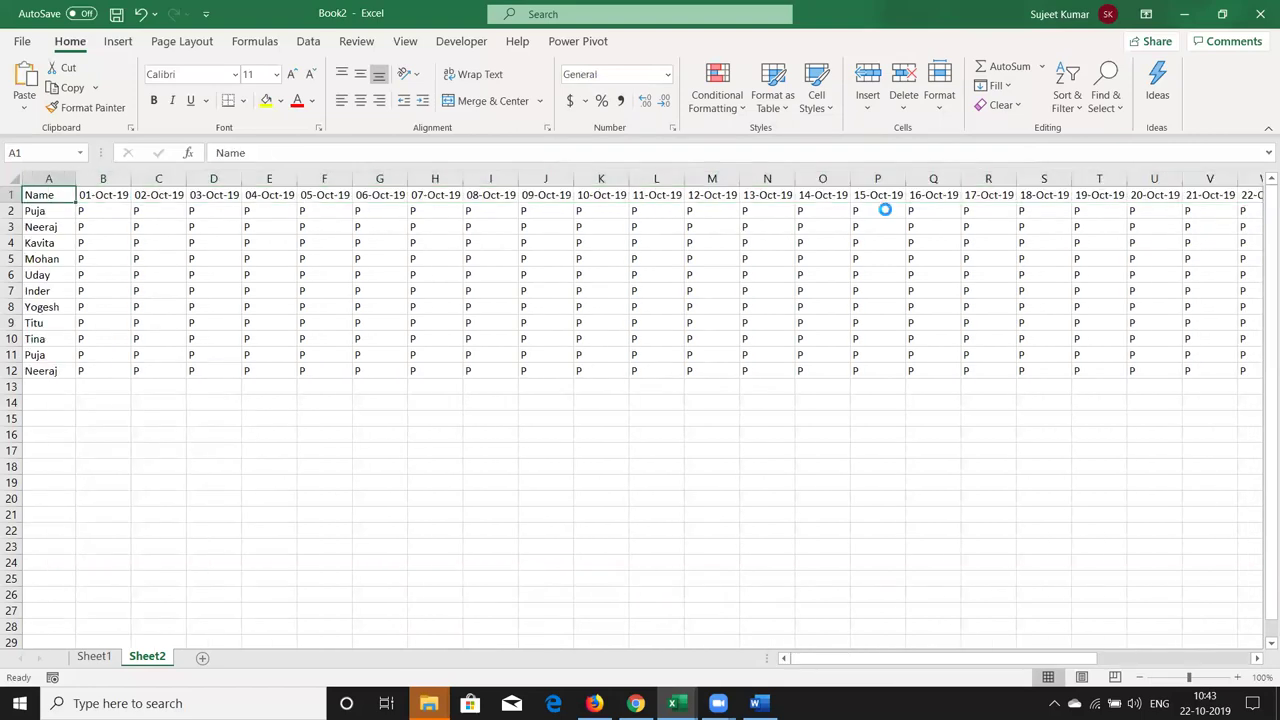
- In print preview, choose Landscape orientation and Narrow margins, then return to Sheet2
key(ctrl+p)
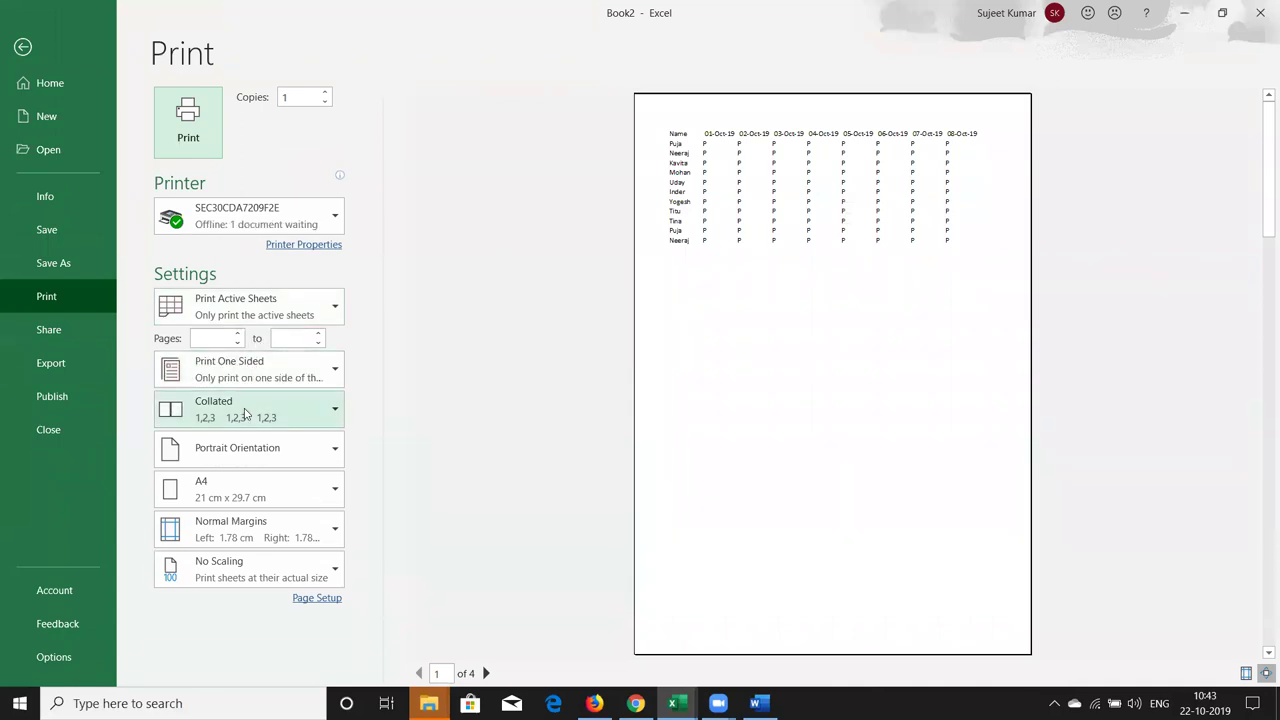
click(245, 449)
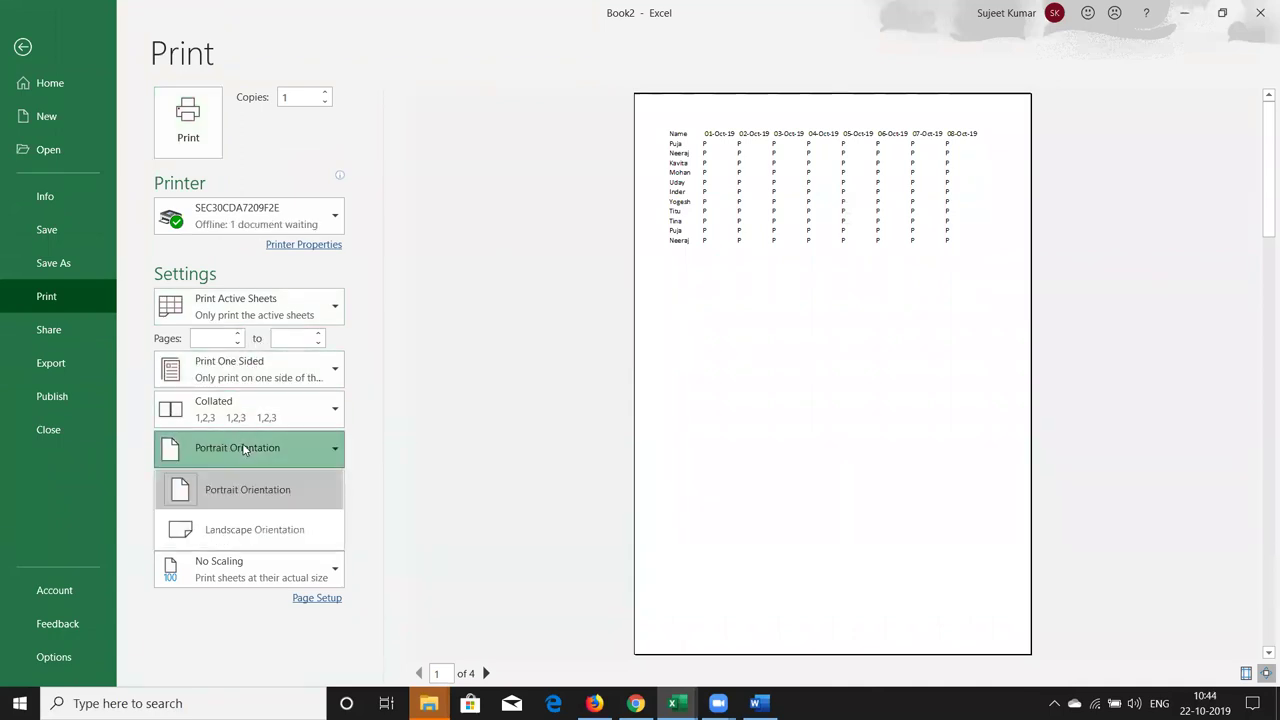
click(245, 531)
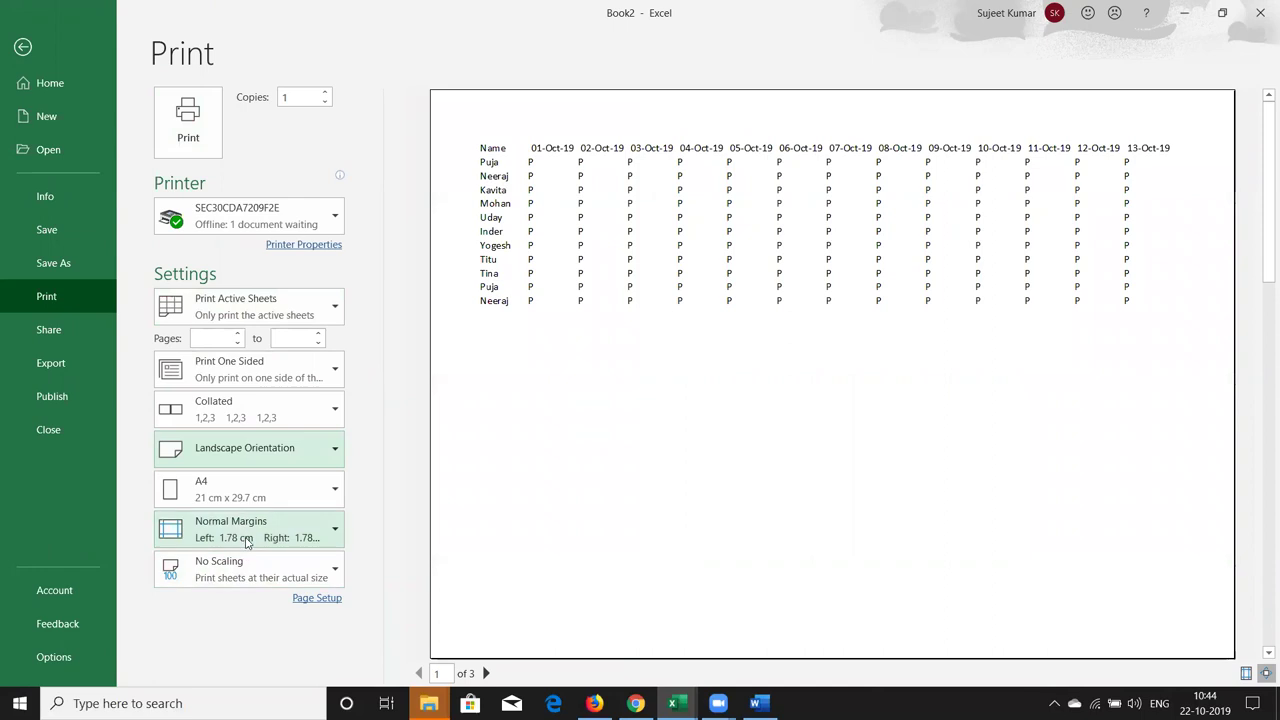
click(247, 541)
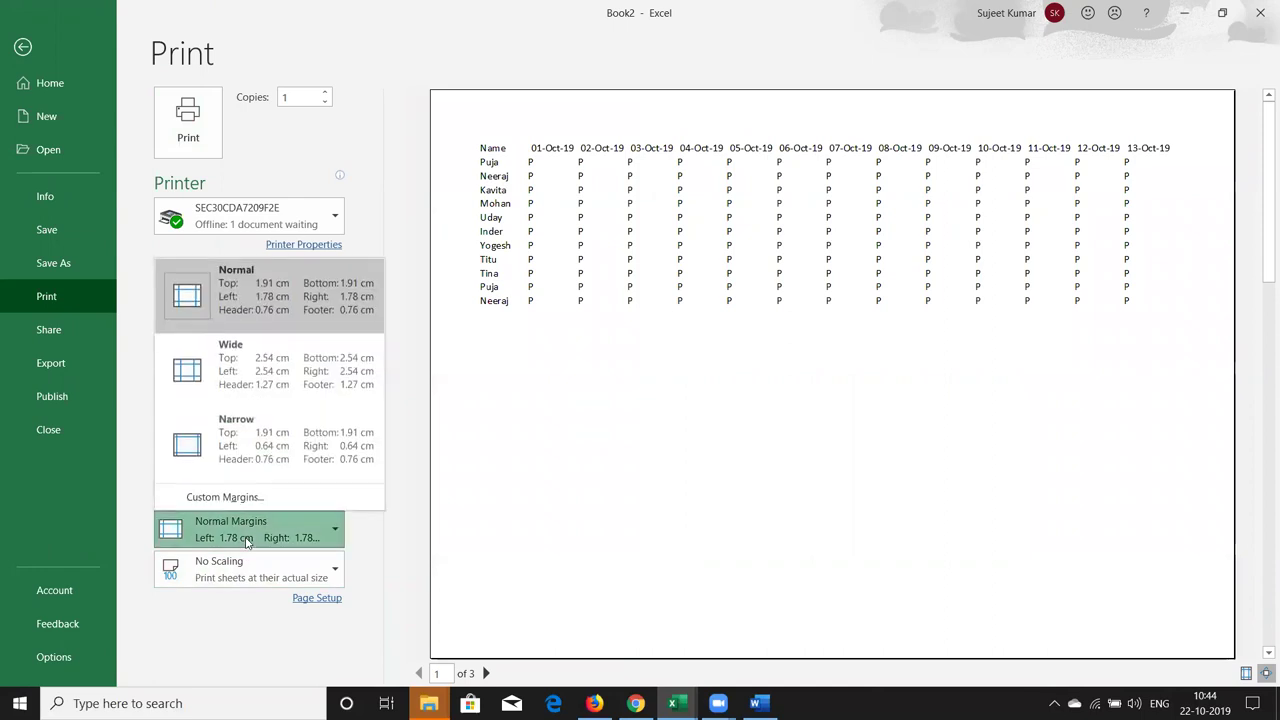
click(260, 452)
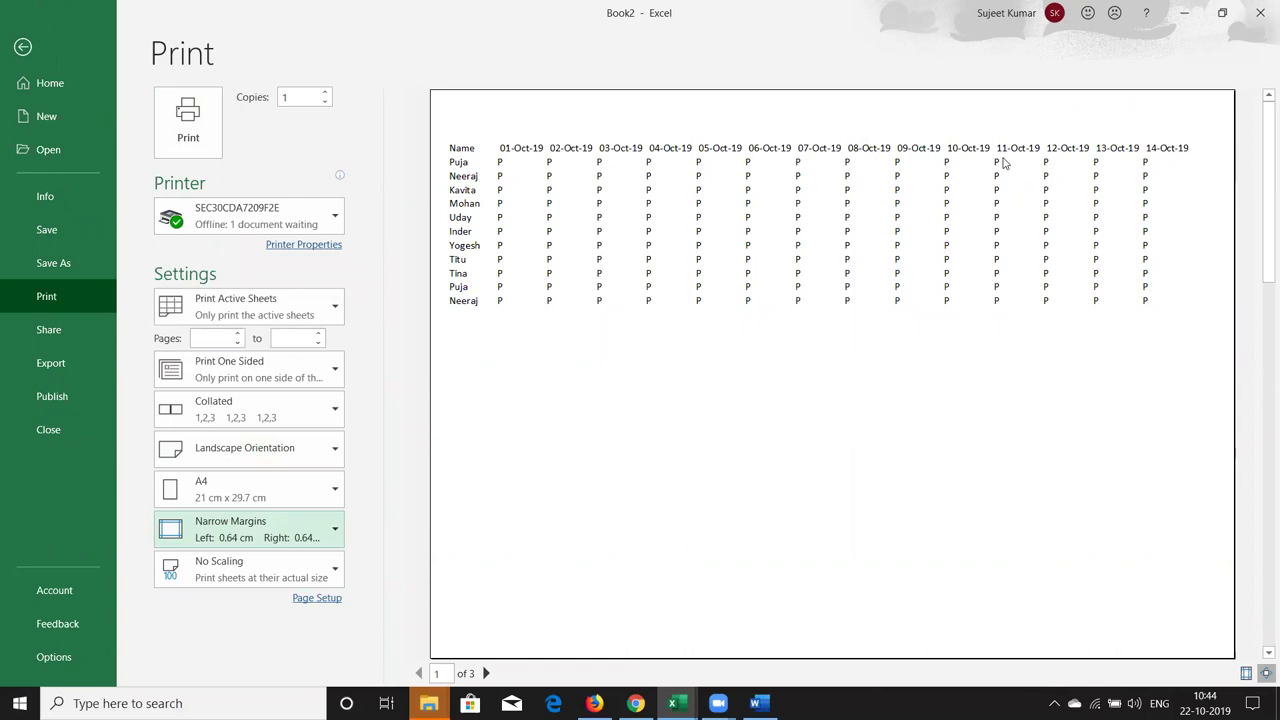
key(Escape)
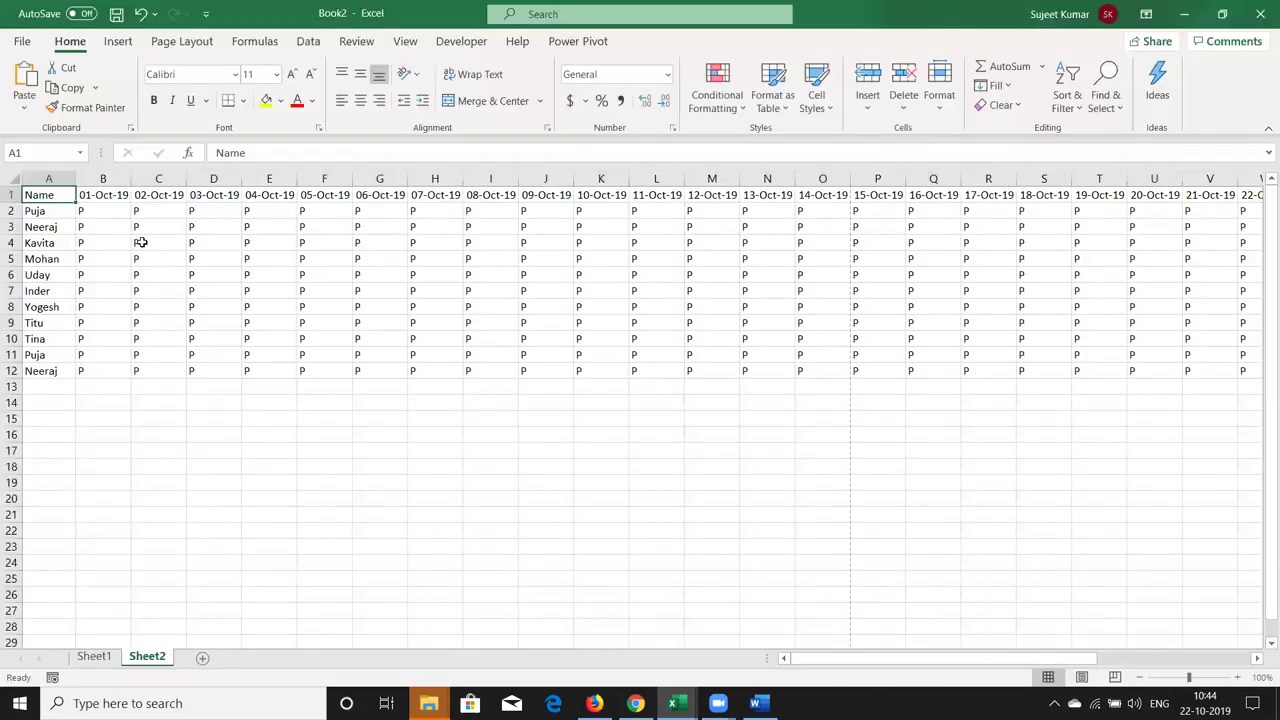
- Rotate the row 1 date headers A1:AG1 to read upward
click(119, 200)
click(117, 206)
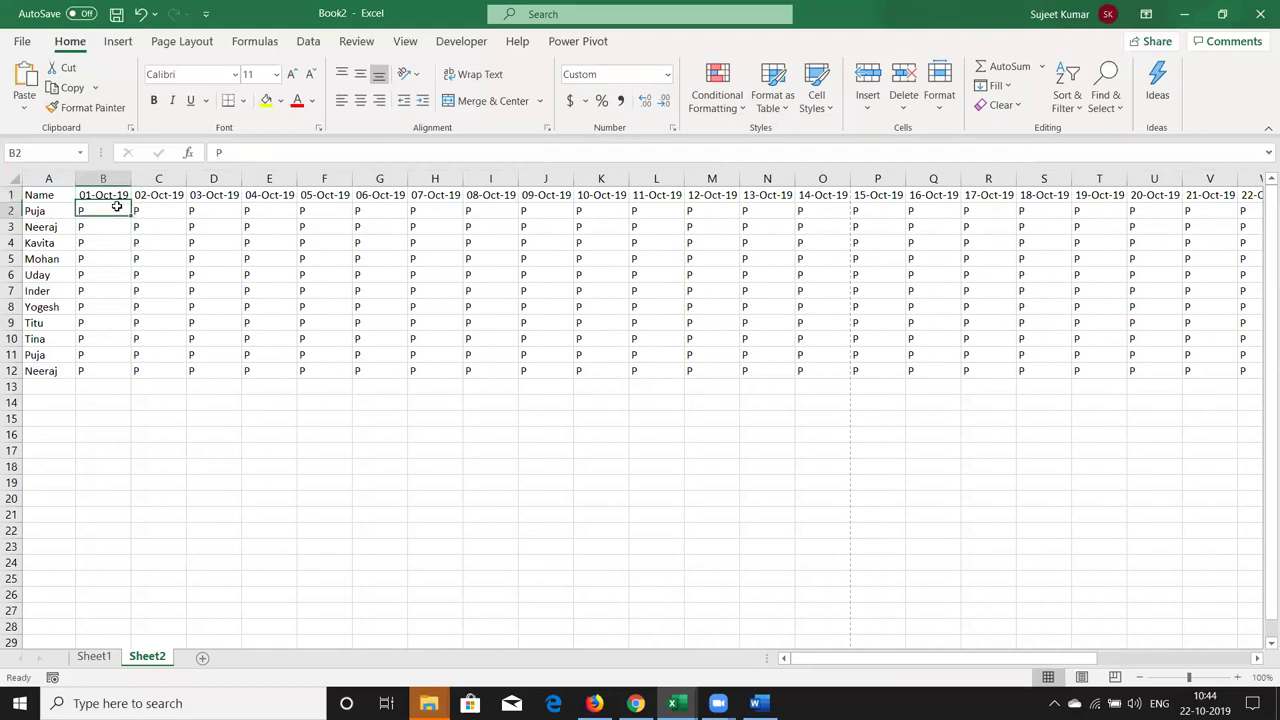
click(60, 193)
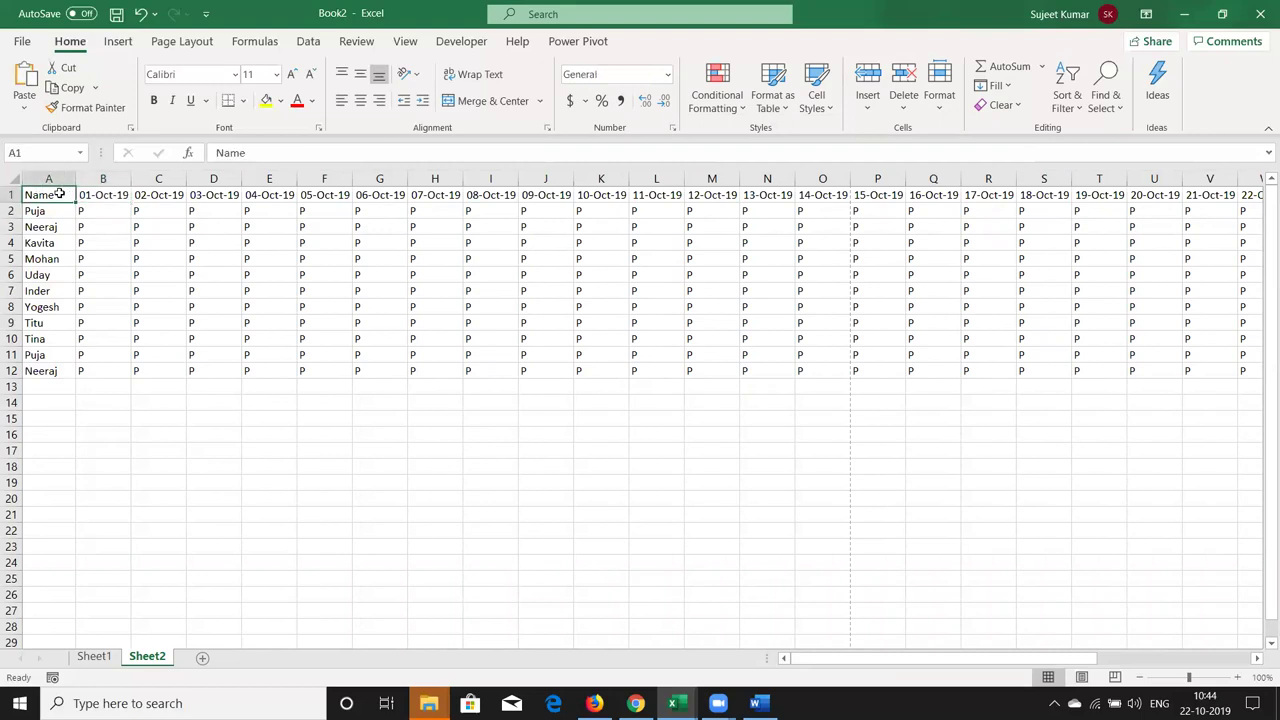
key(ctrl+shift+Right)
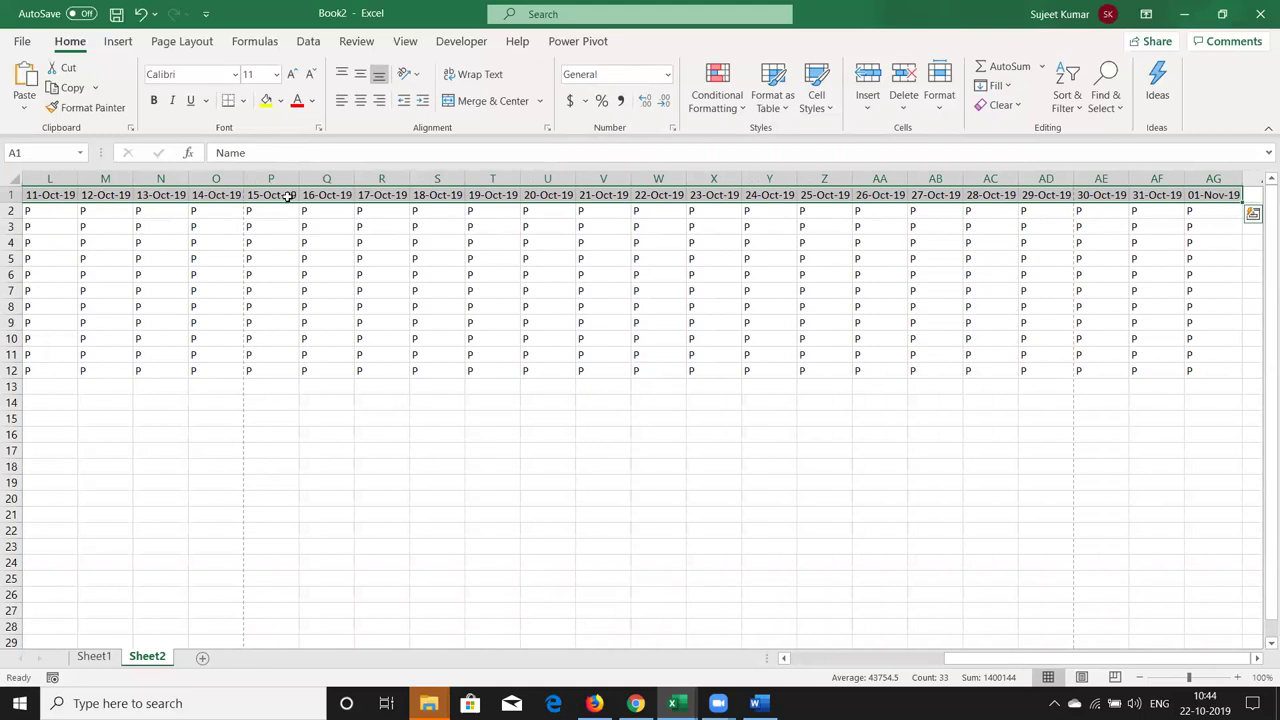
right_click(287, 196)
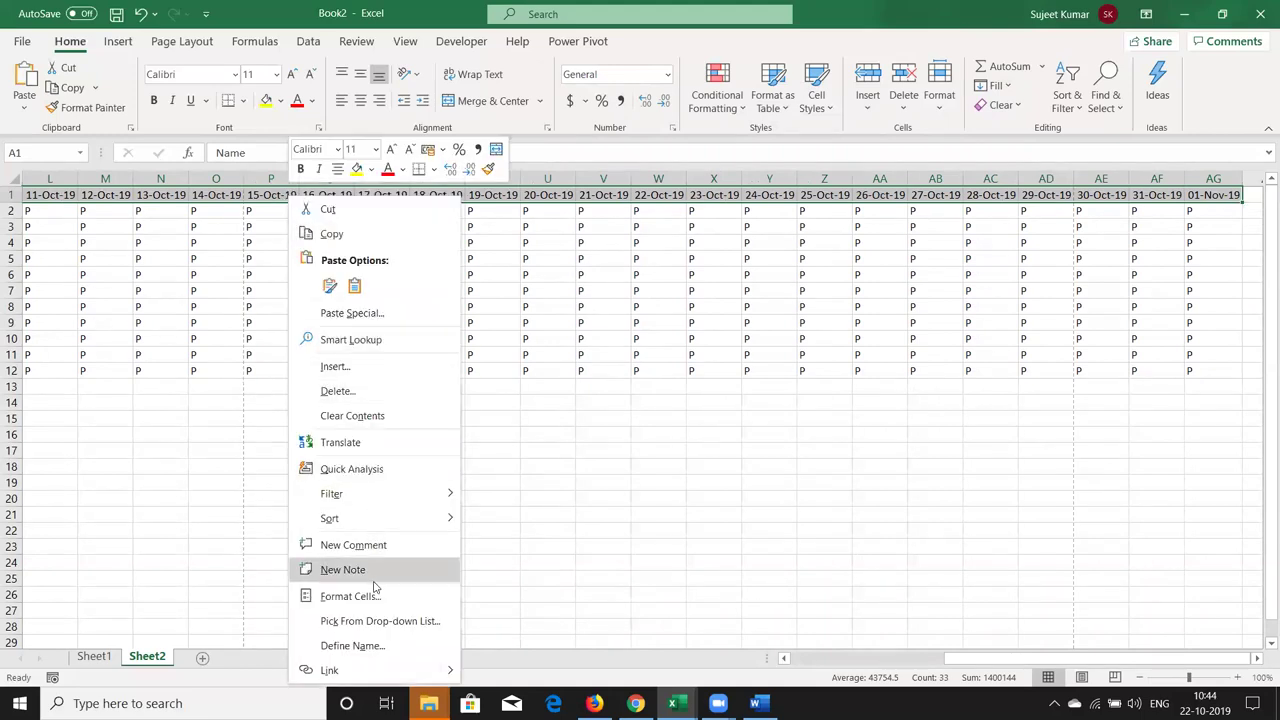
click(375, 596)
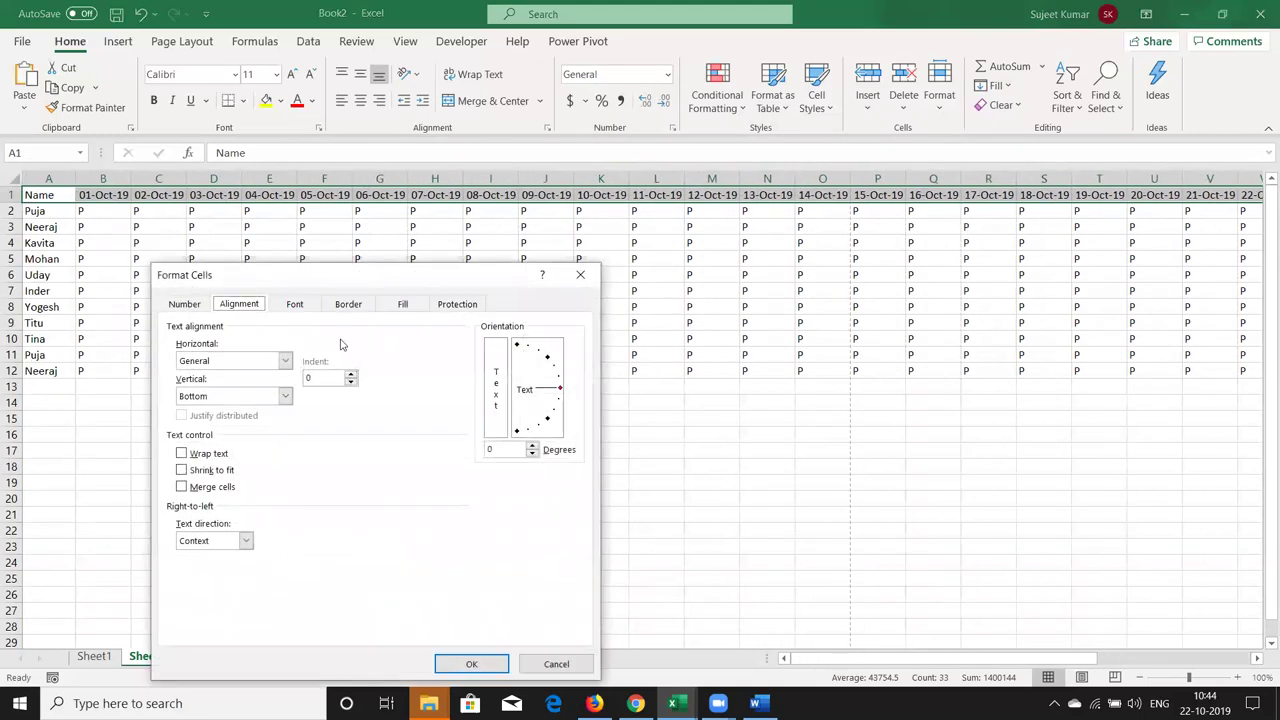
key(Escape)
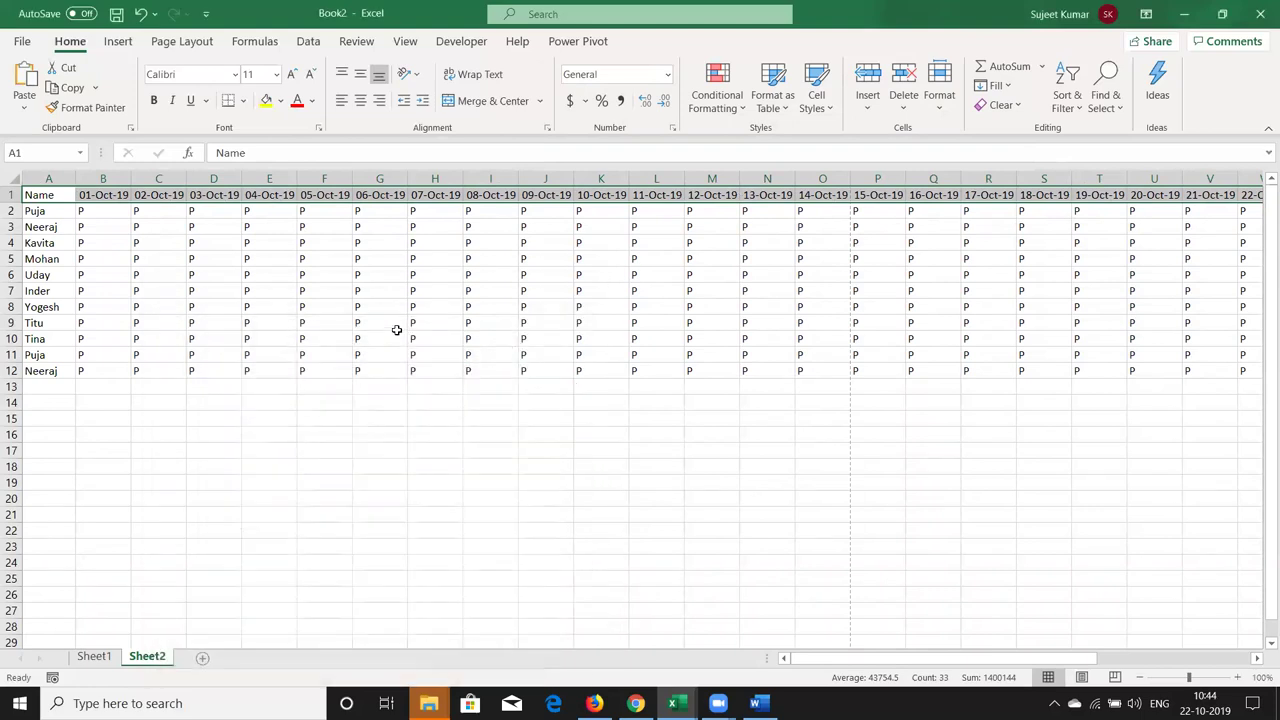
click(416, 78)
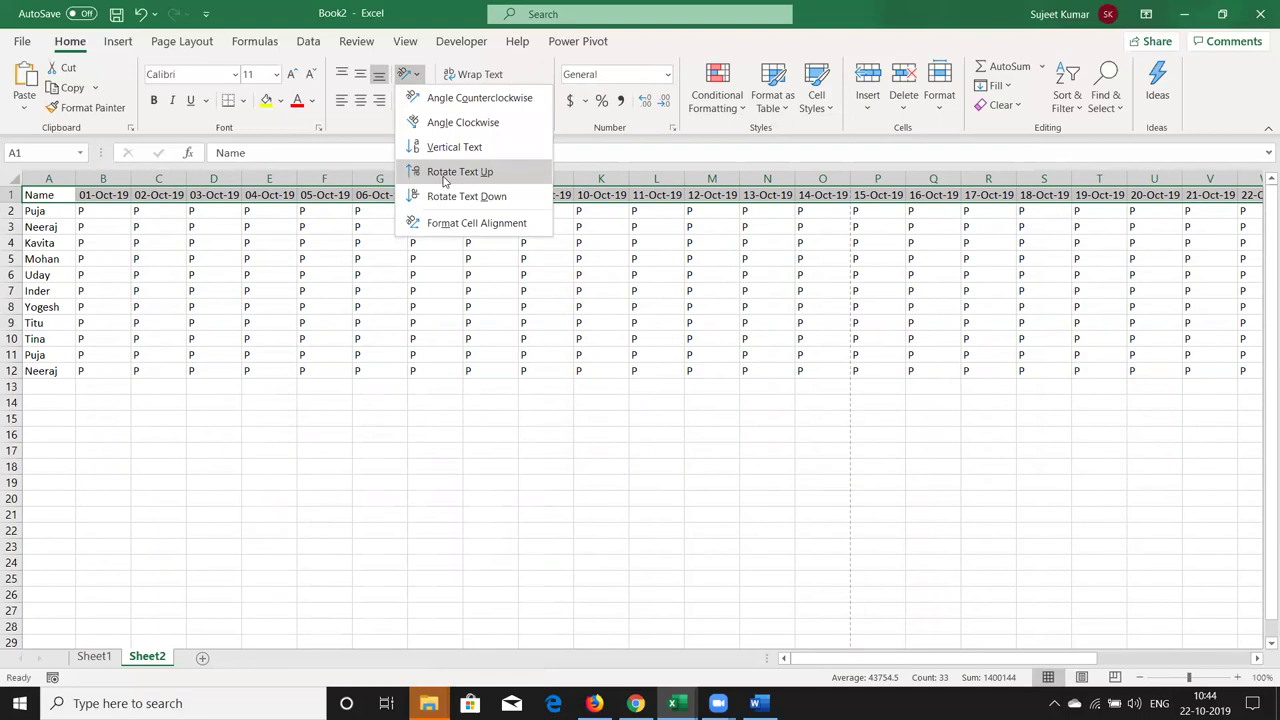
click(444, 172)
click(390, 301)
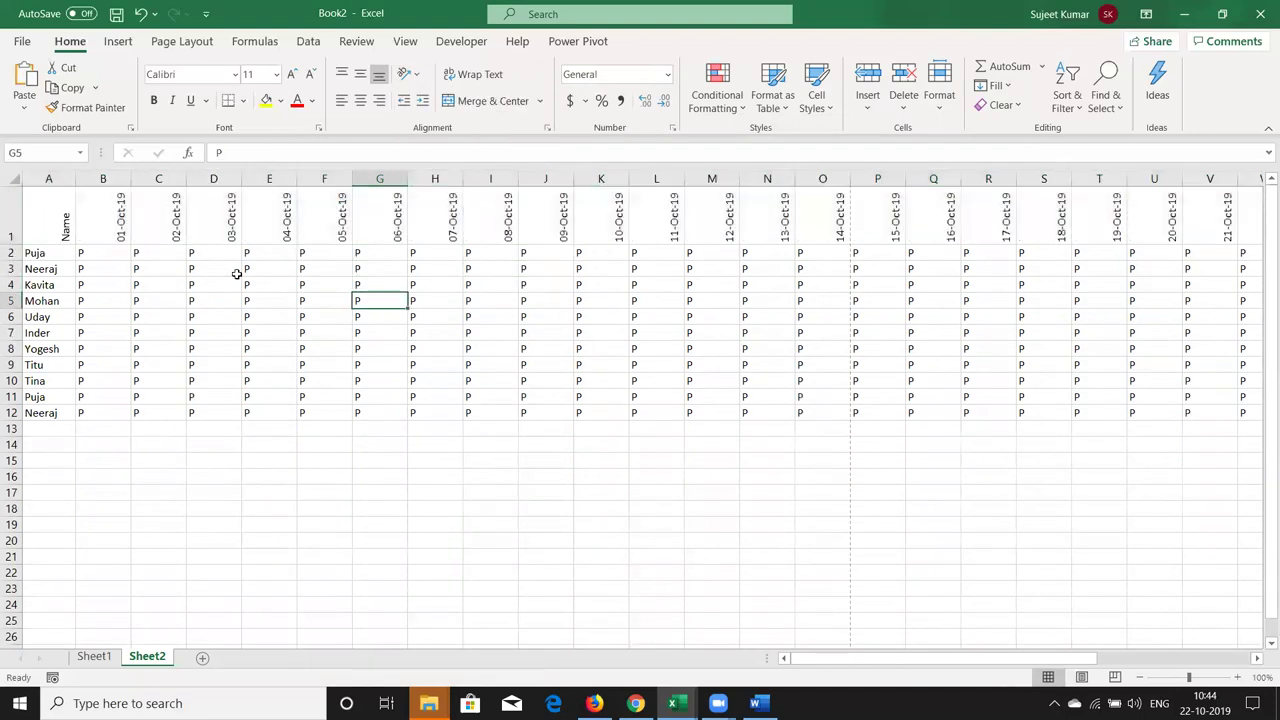
- AutoFit all columns so the grid from A to AG fits on screen
click(15, 182)
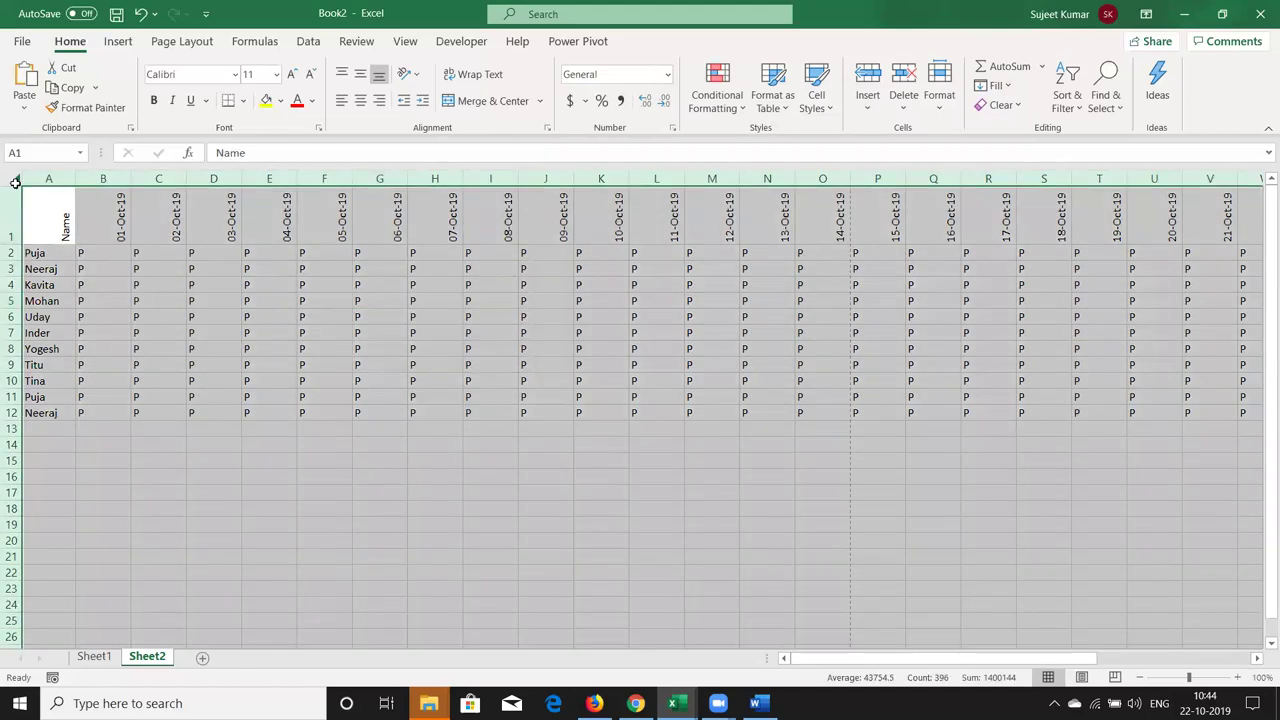
double_click(128, 184)
drag(74, 224, 618, 230)
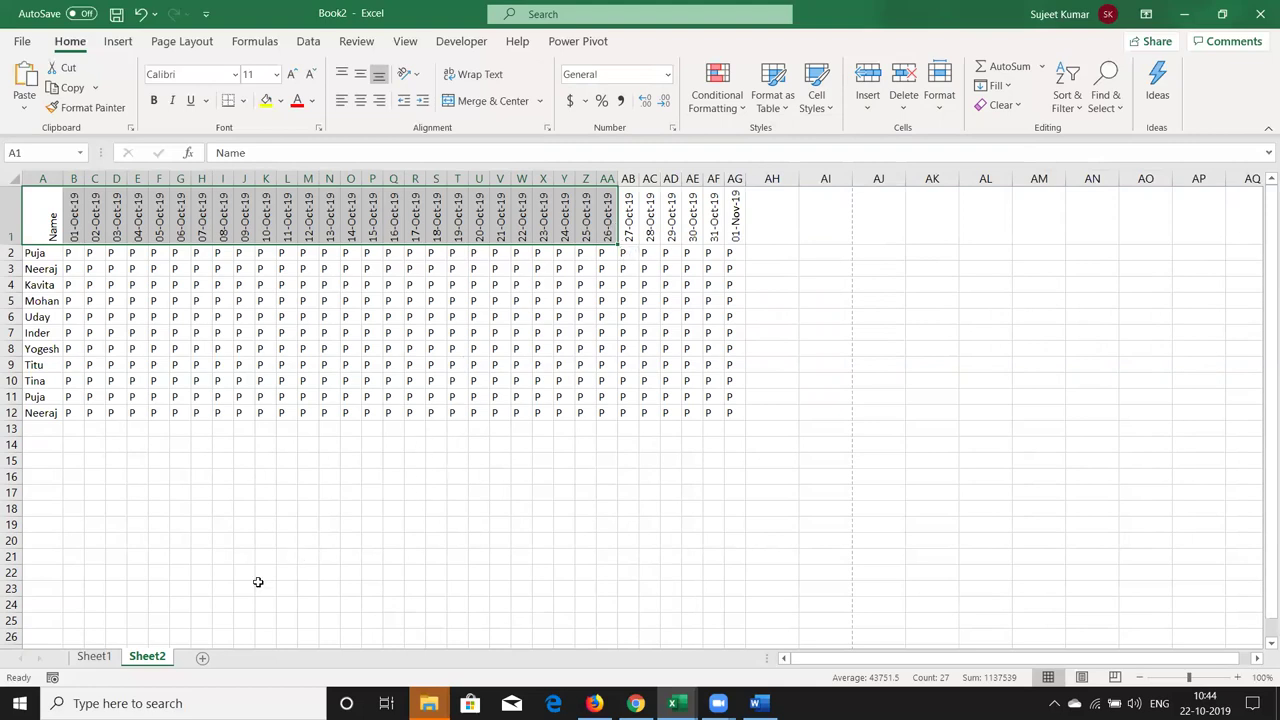
- Add Sheet3 and enter a person's full name in cell A1
click(238, 510)
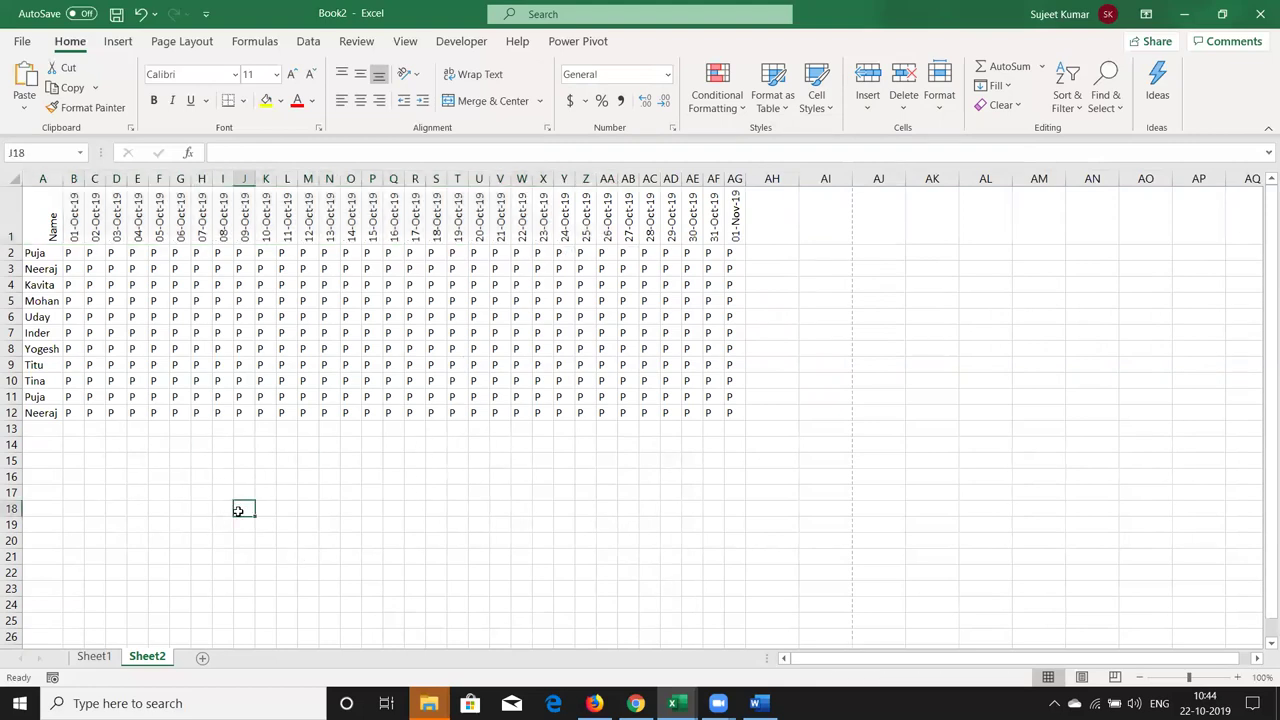
click(203, 658)
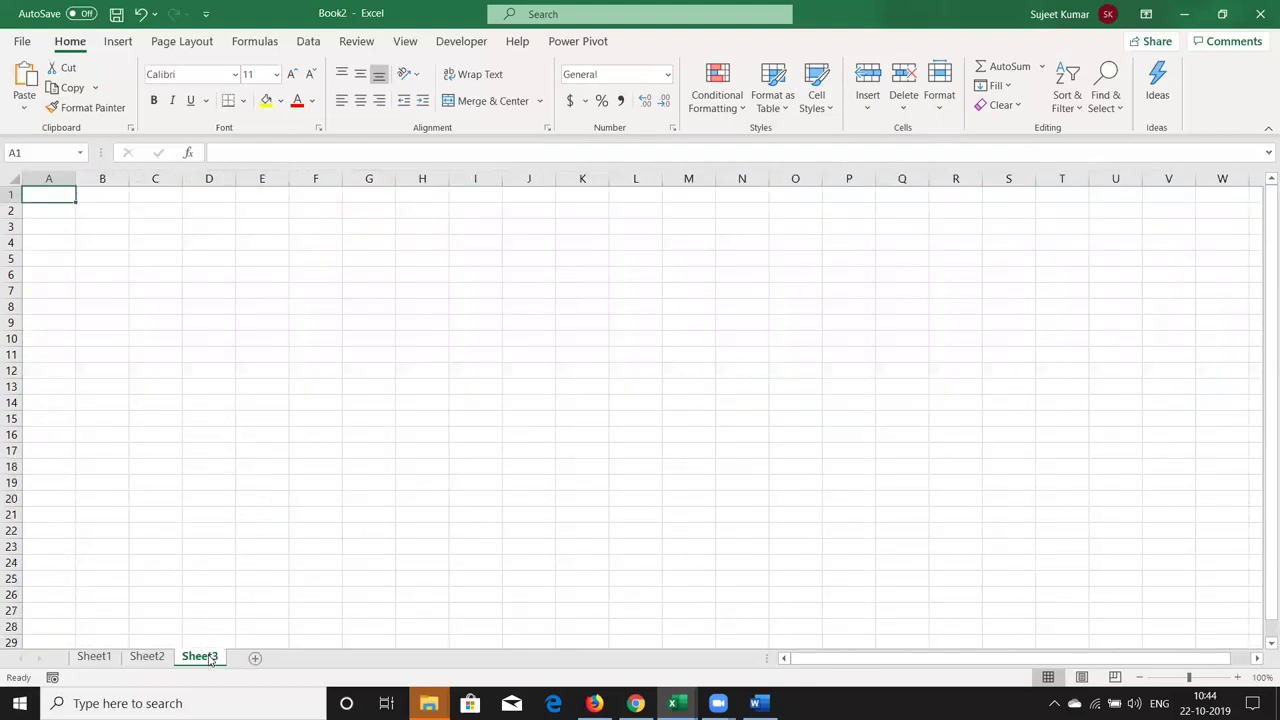
text(Sujeet Kumar)
key(Return)
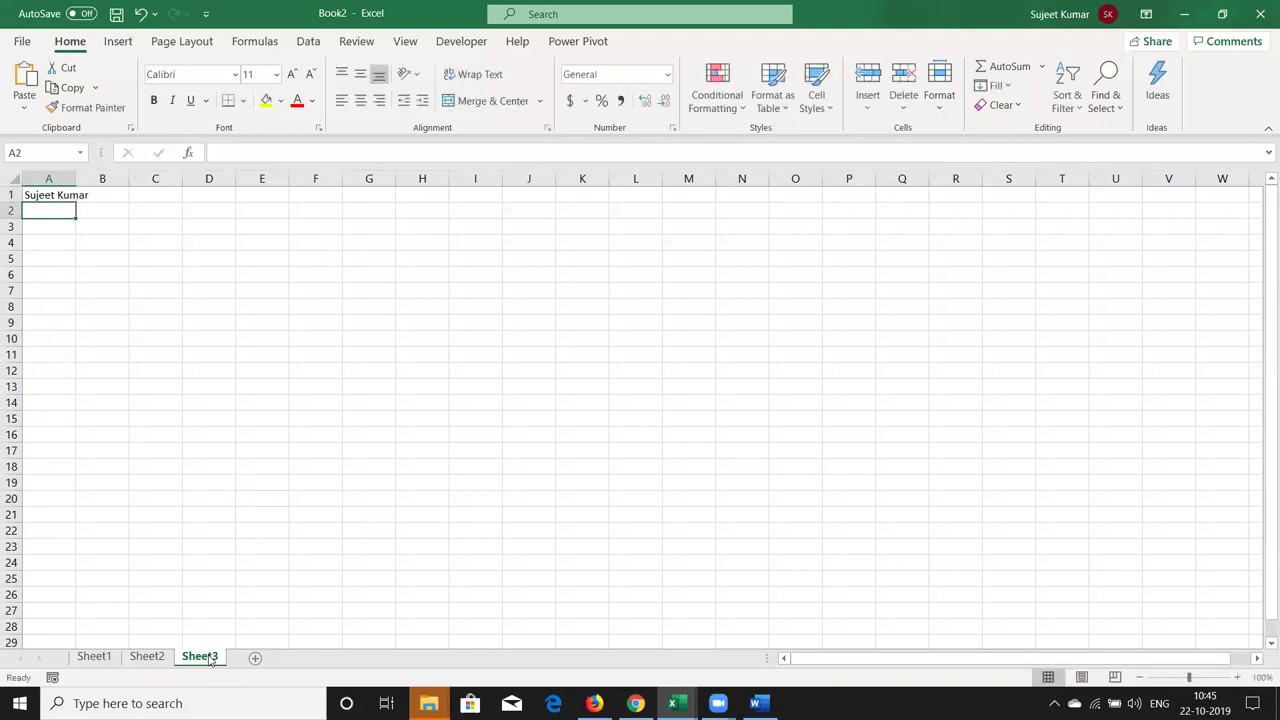
- Check column A's width, test a 1 in B1 then clear it, and wrap the A1 name
click(72, 170)
drag(72, 170, 72, 170)
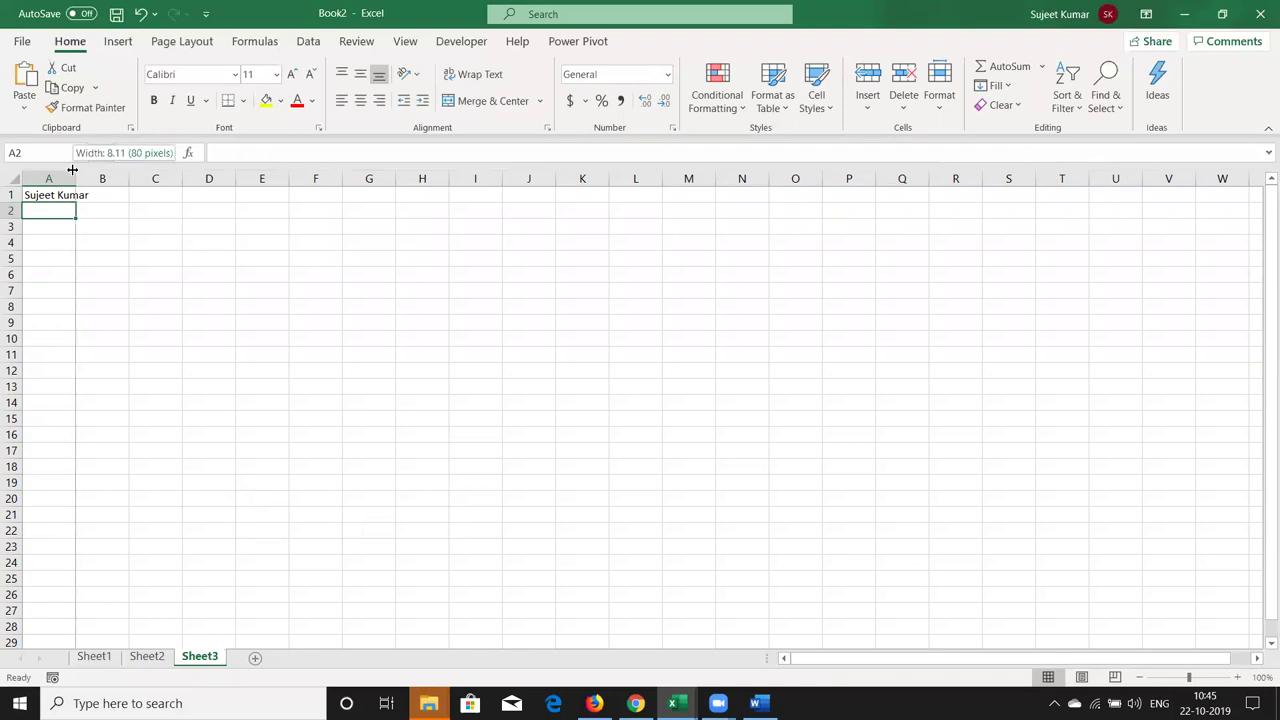
click(108, 193)
text(1)
key(Return)
click(108, 193)
key(Delete)
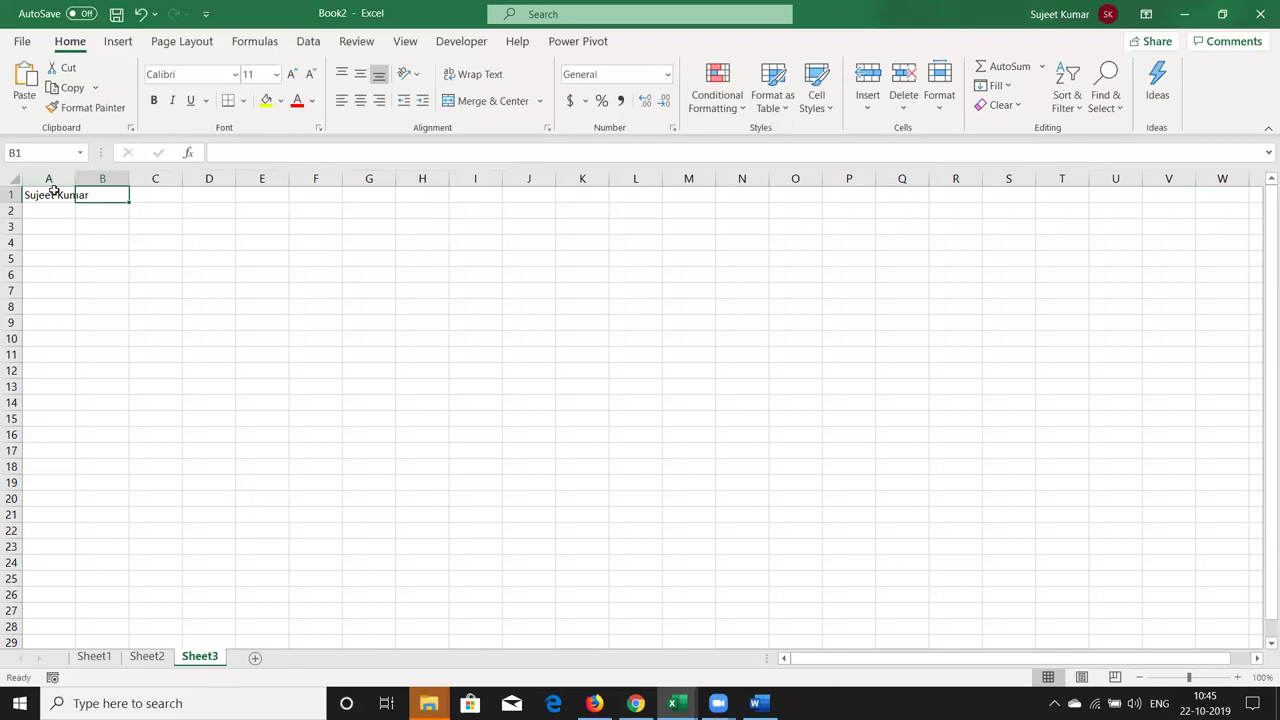
click(54, 191)
click(461, 70)
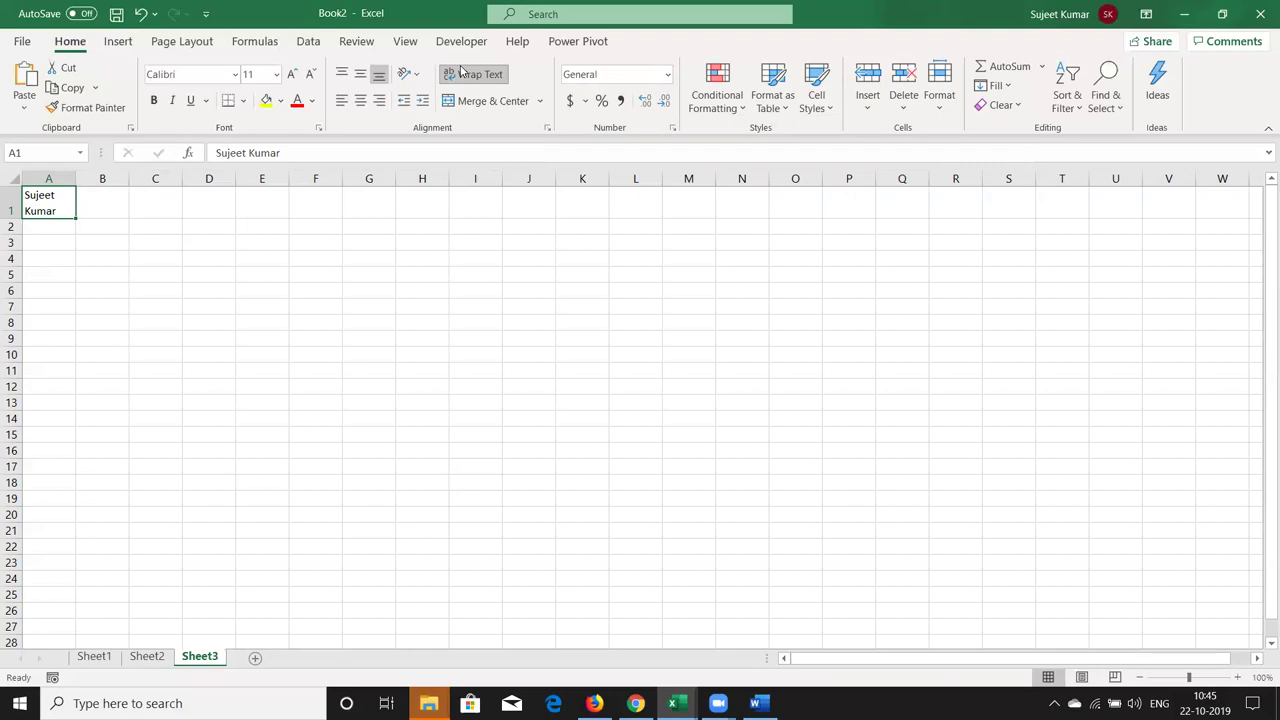
- Enter 125, 852, 147 and 741 on separate lines inside cell C3
key(Down)
key(Down)
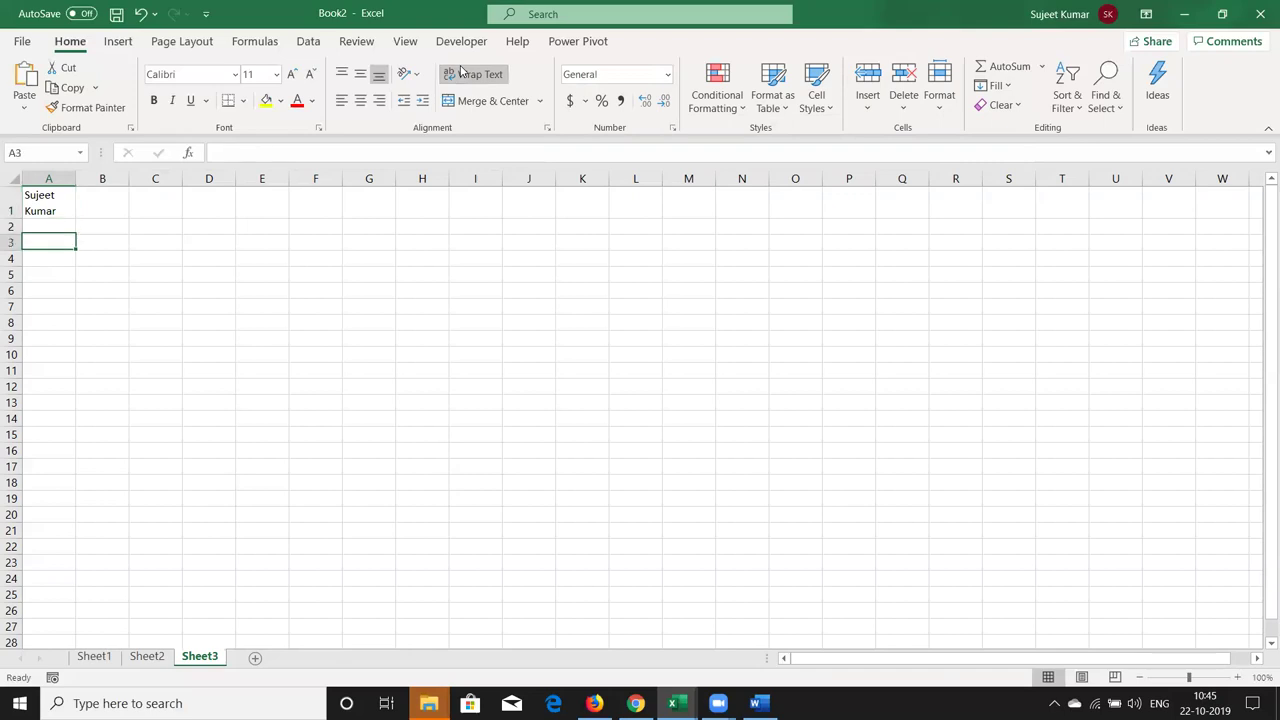
key(Right)
key(Right)
text(125)
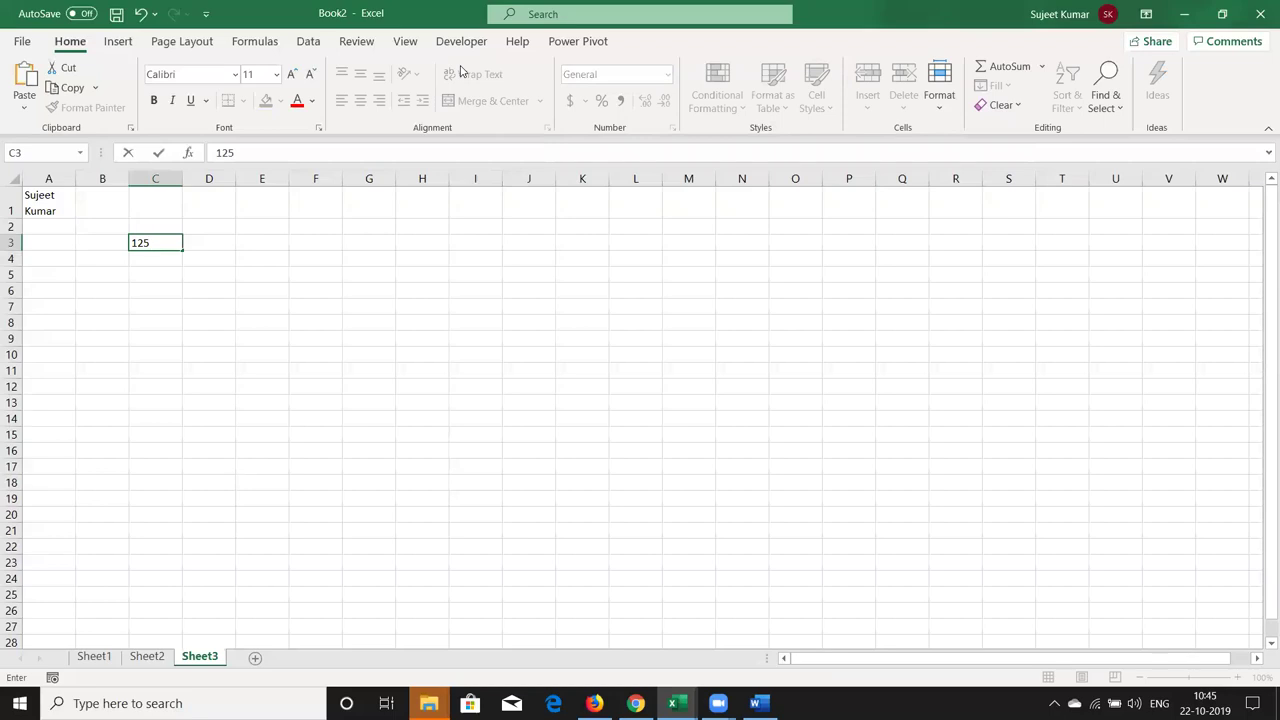
key(alt+Return)
text(852)
key(alt+Return)
text(147)
key(alt+Return)
text(741)
key(Return)
- Turn off Wrap Text for C3, then select A1
key(Up)
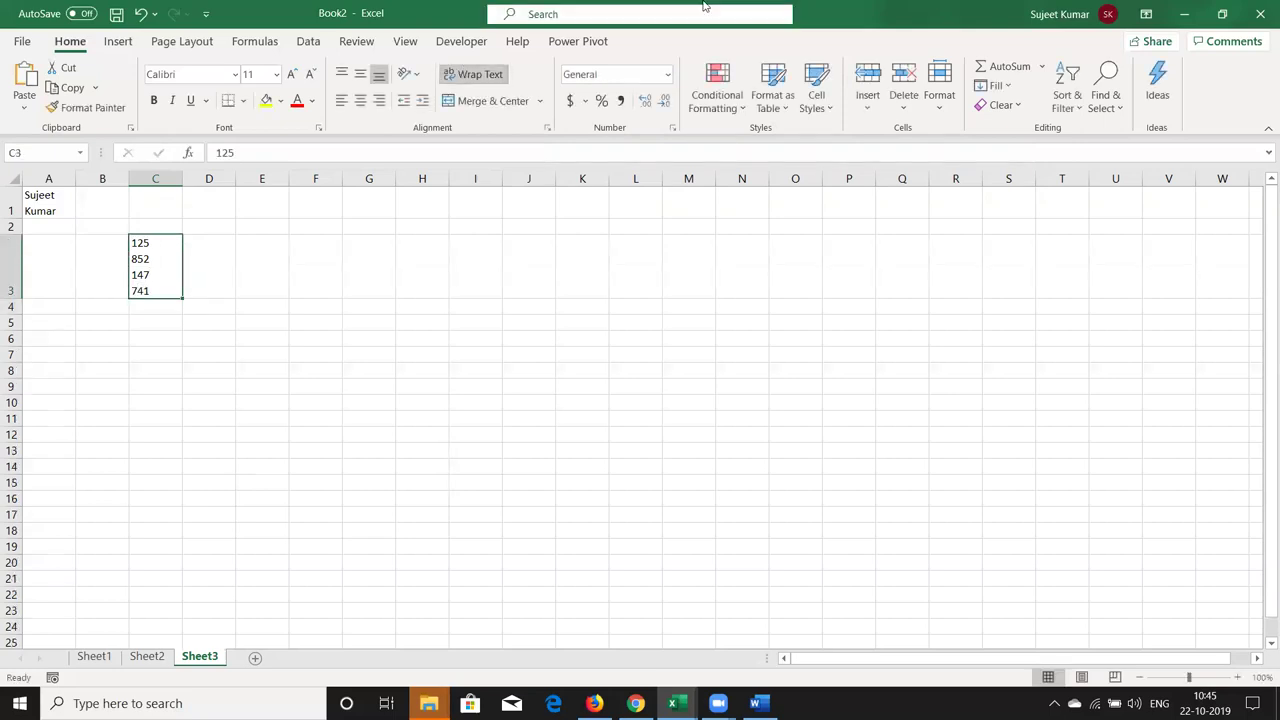
click(478, 75)
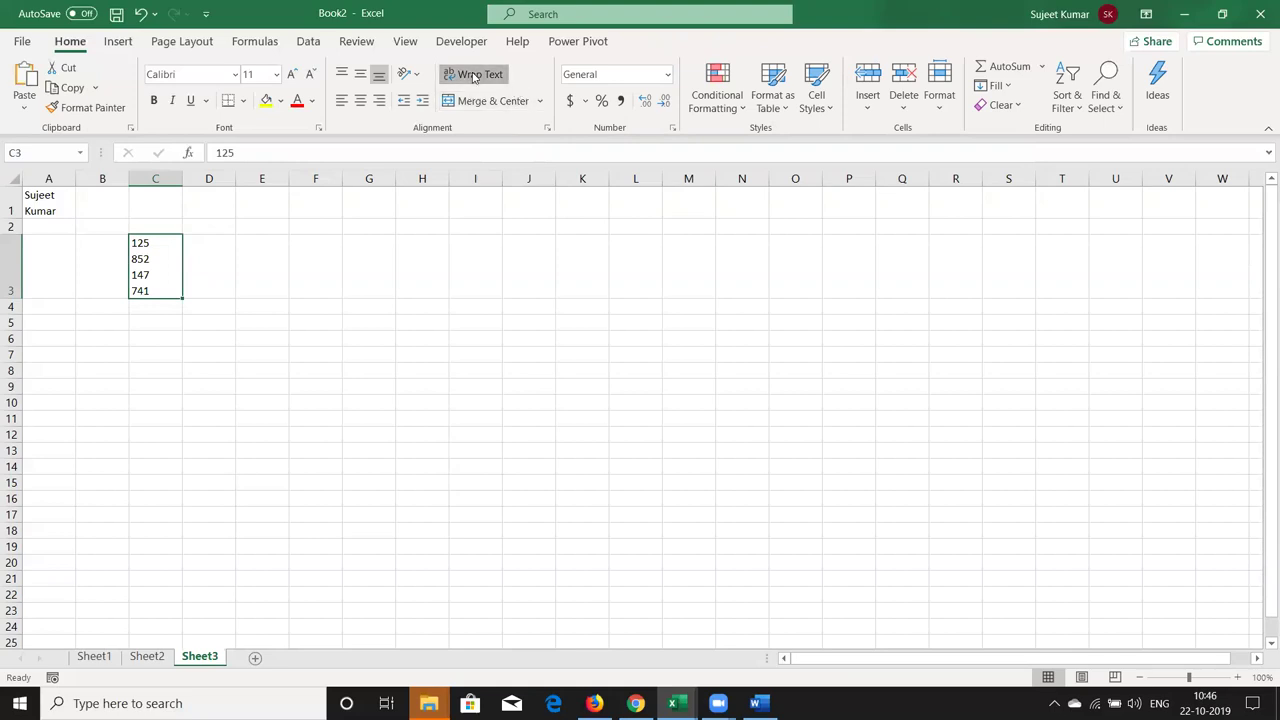
click(48, 203)
- Unwrap the A1 name and tick Shrink to fit in Format Cells Alignment
click(445, 76)
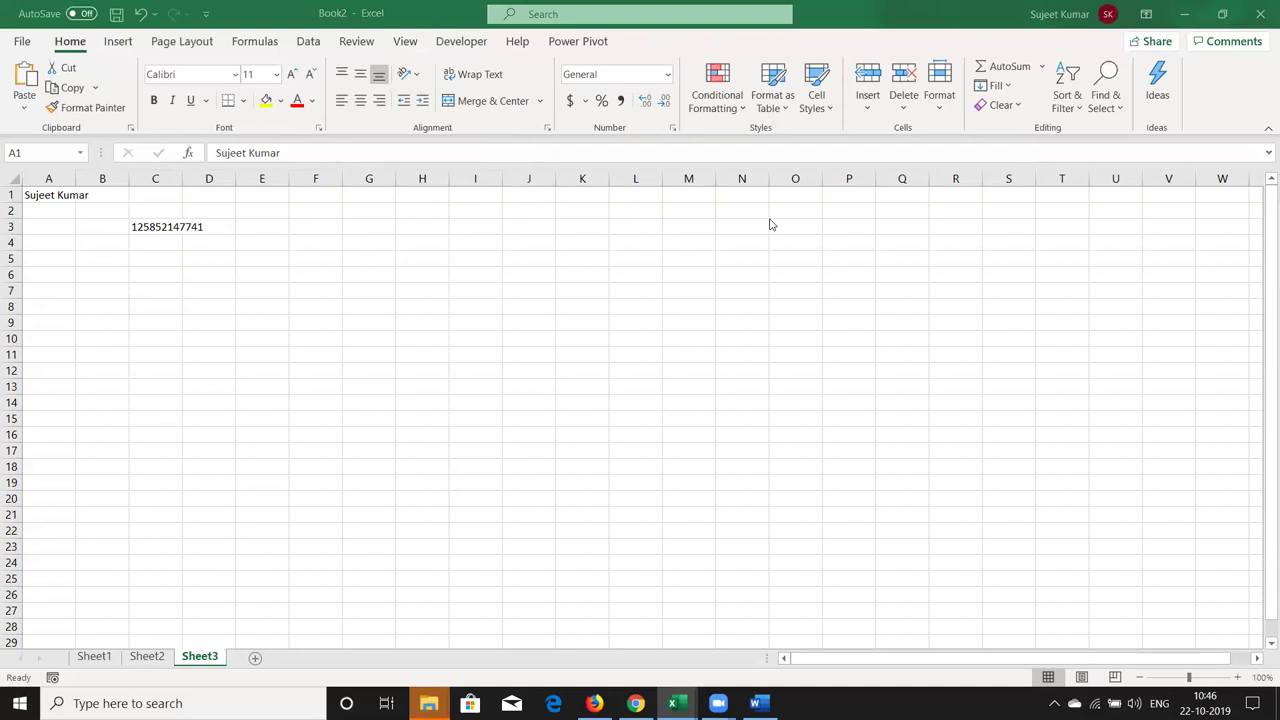
click(48, 194)
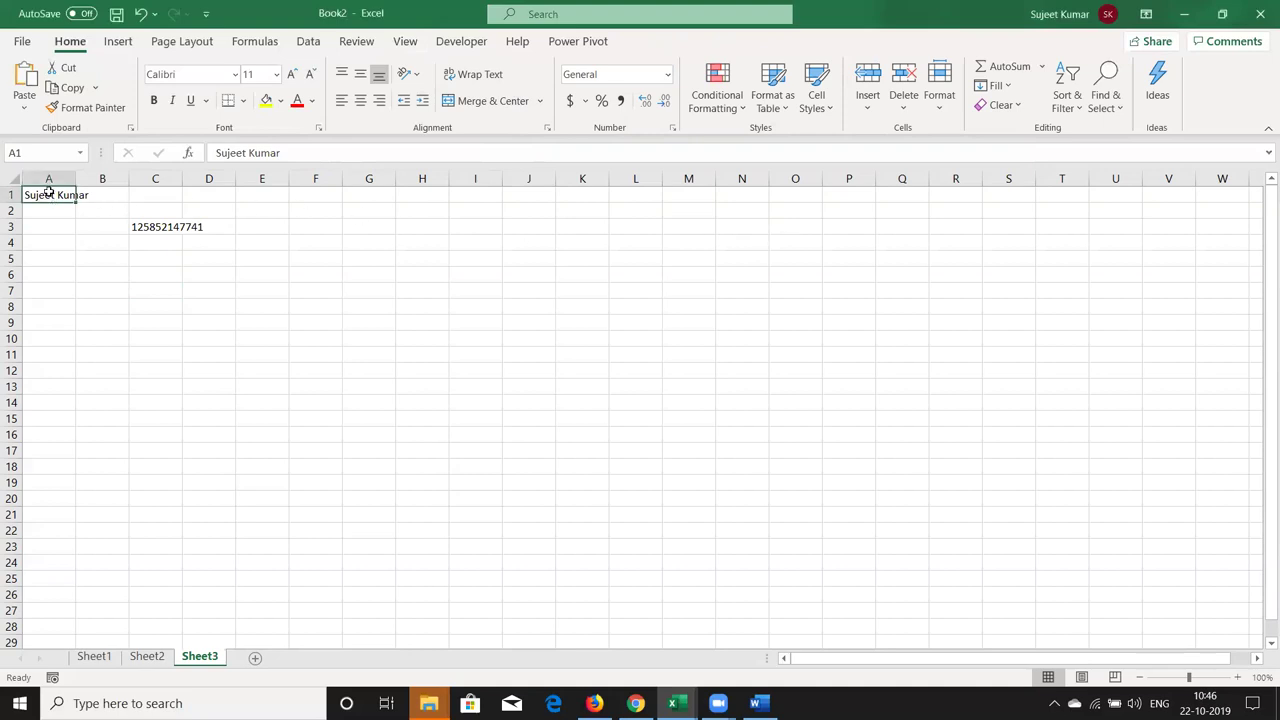
click(673, 132)
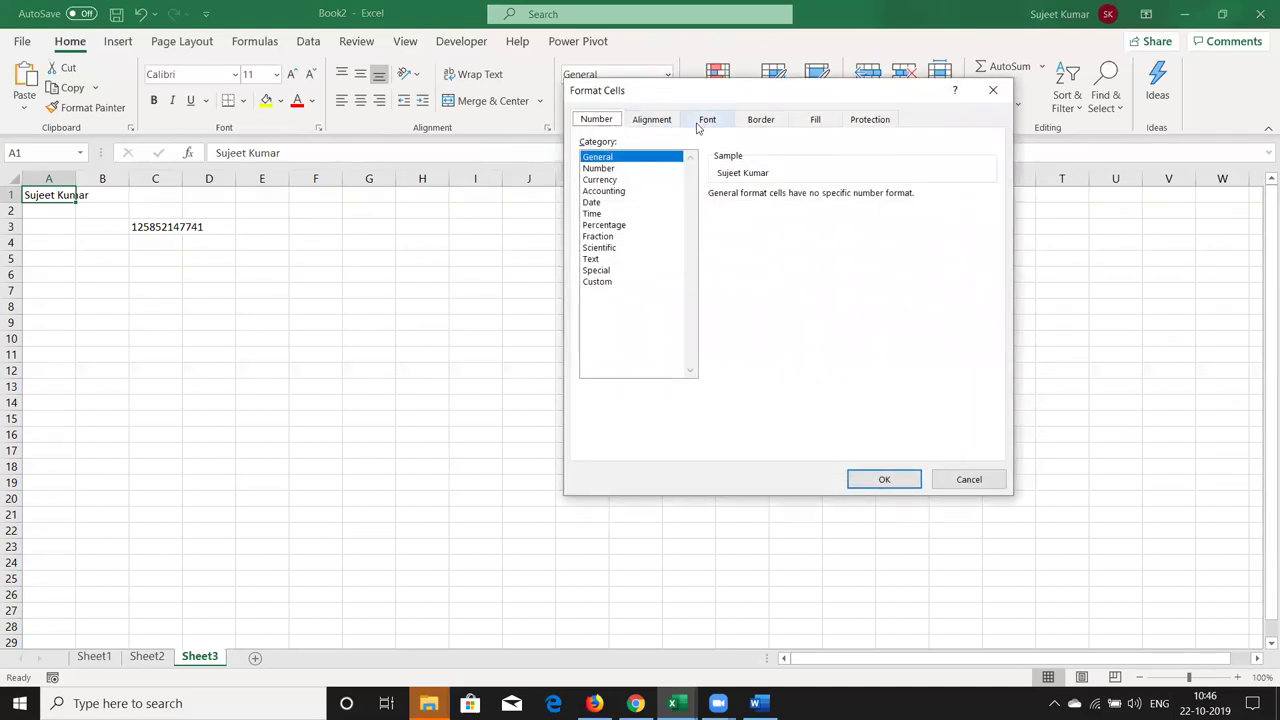
click(664, 123)
click(615, 287)
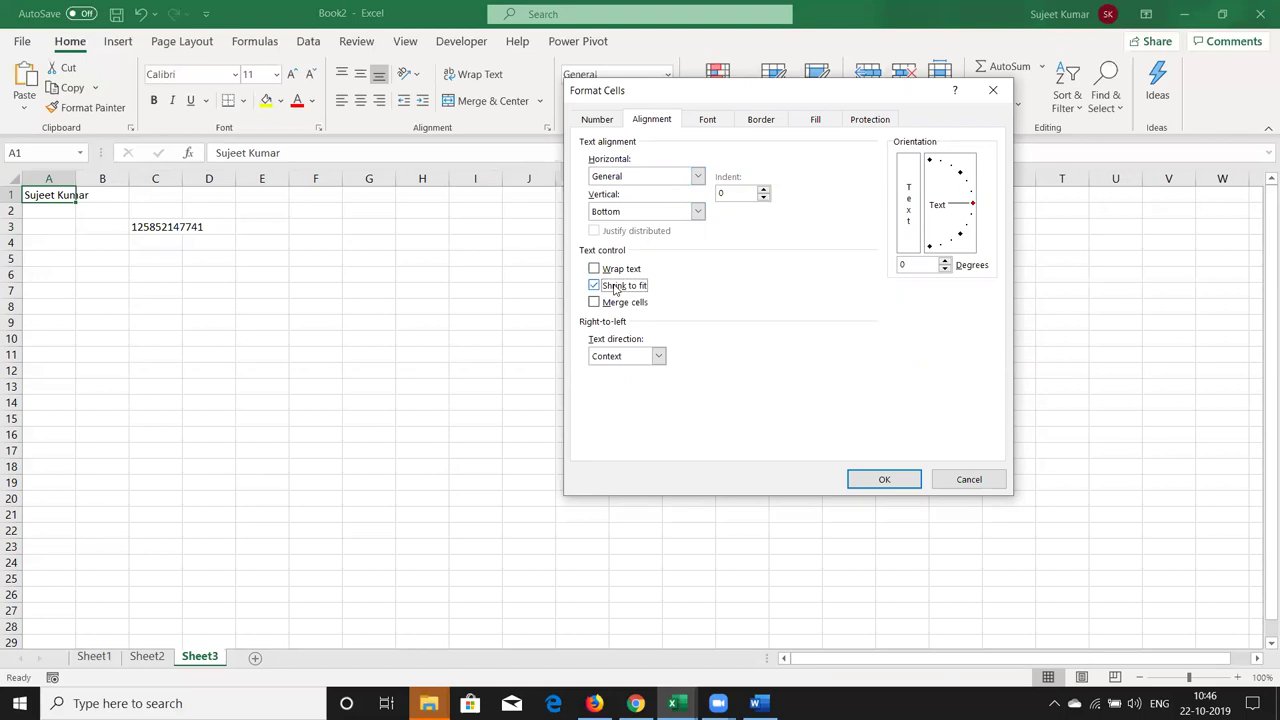
click(878, 480)
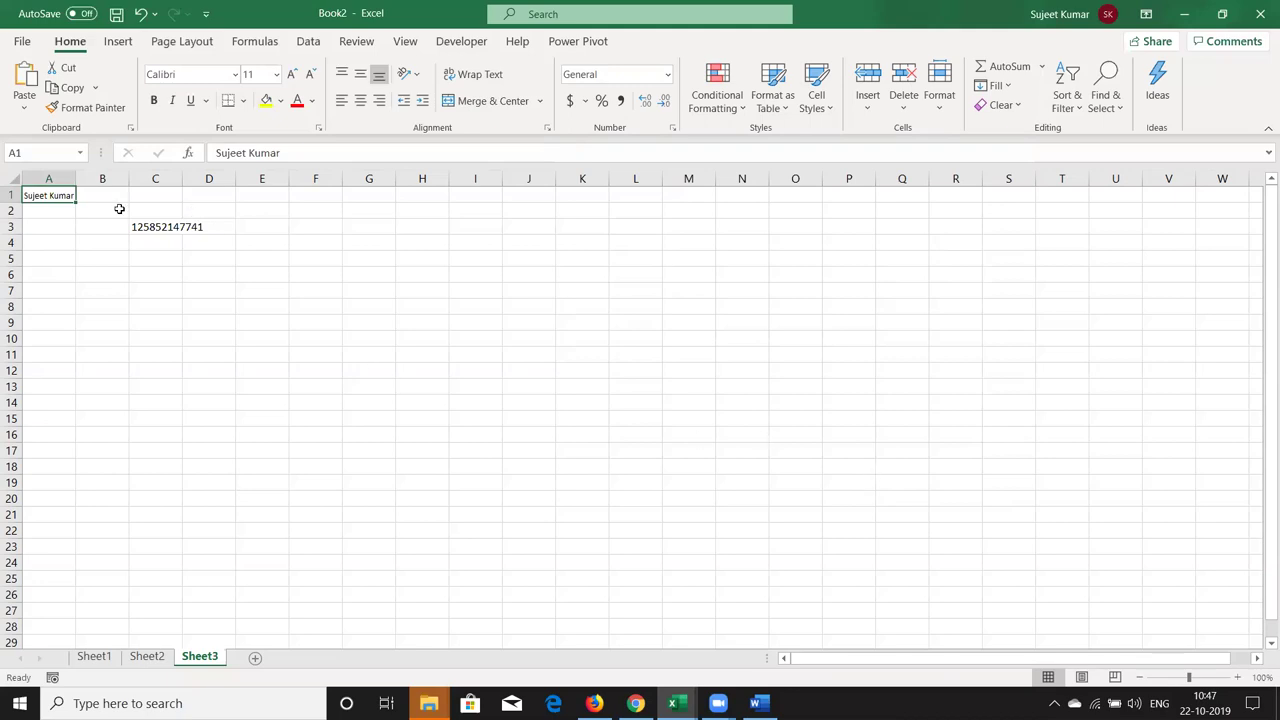
- Widen column A, then narrow it to just fit the A1 name
drag(75, 181, 127, 181)
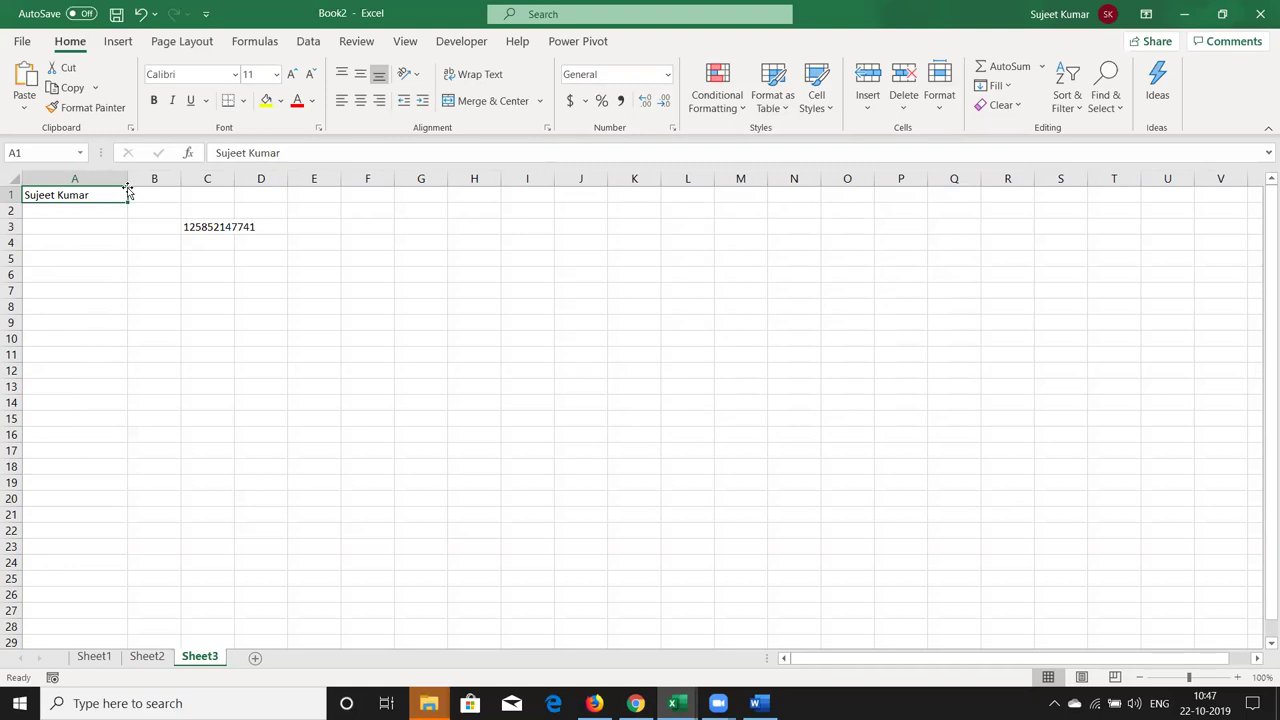
mouse_move(125, 178)
mouse_down()
mouse_move(70, 178)
mouse_move(111, 183)
mouse_up()
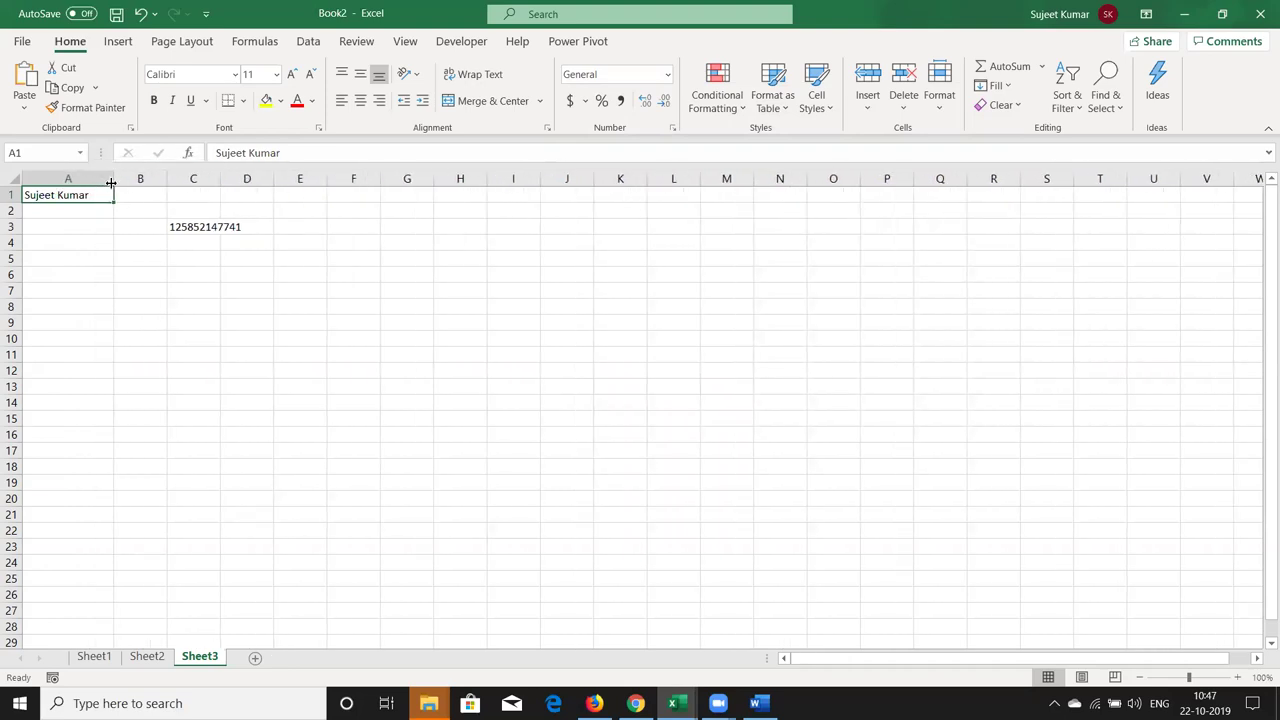
click(377, 264)
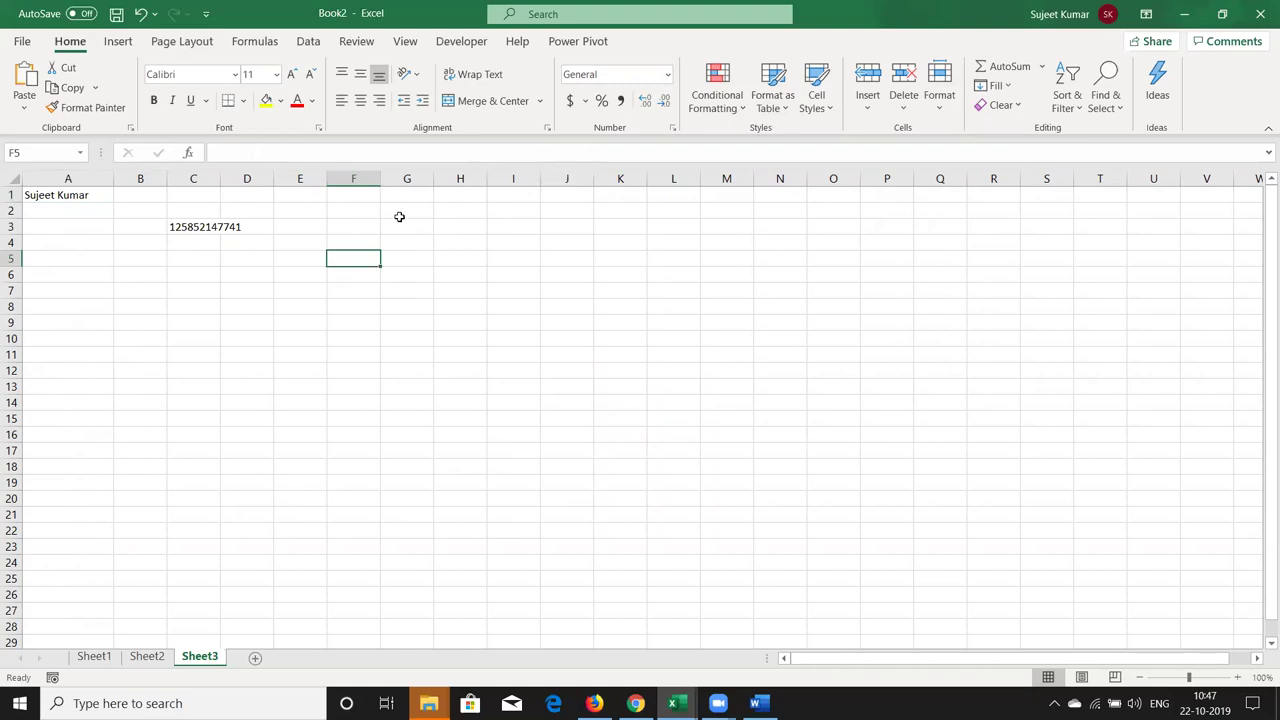
drag(365, 218, 527, 237)
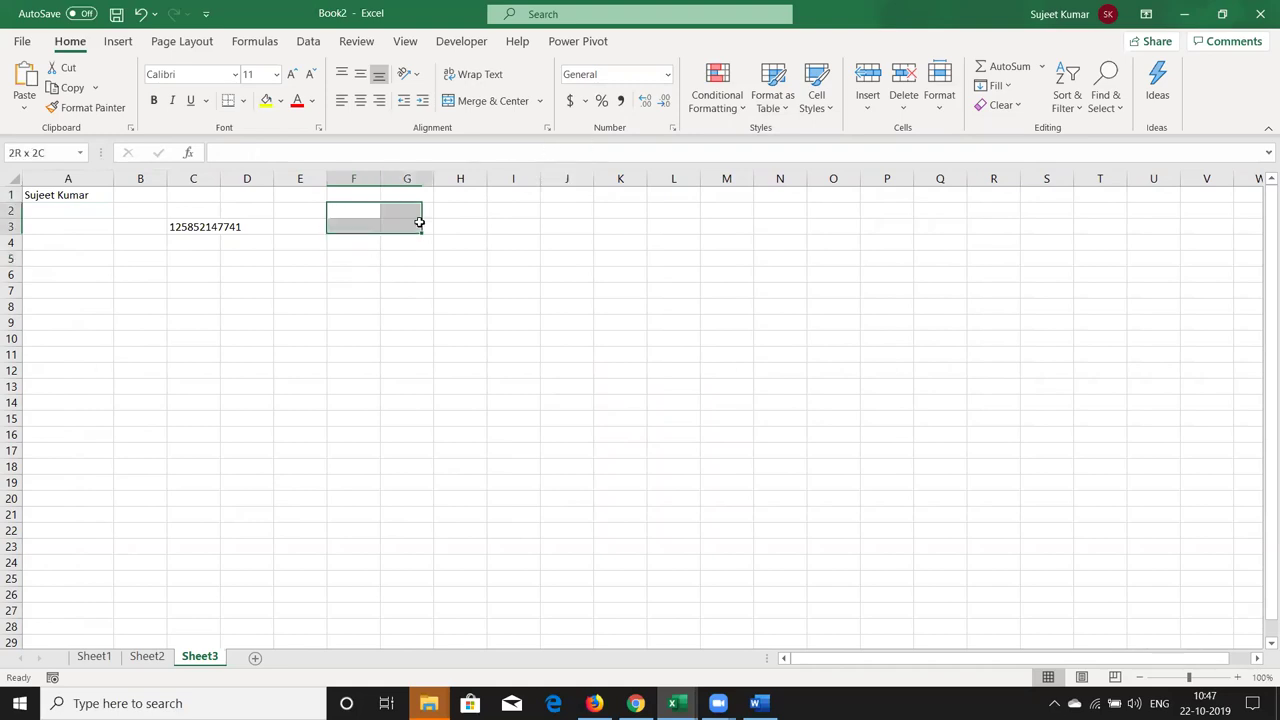
click(490, 100)
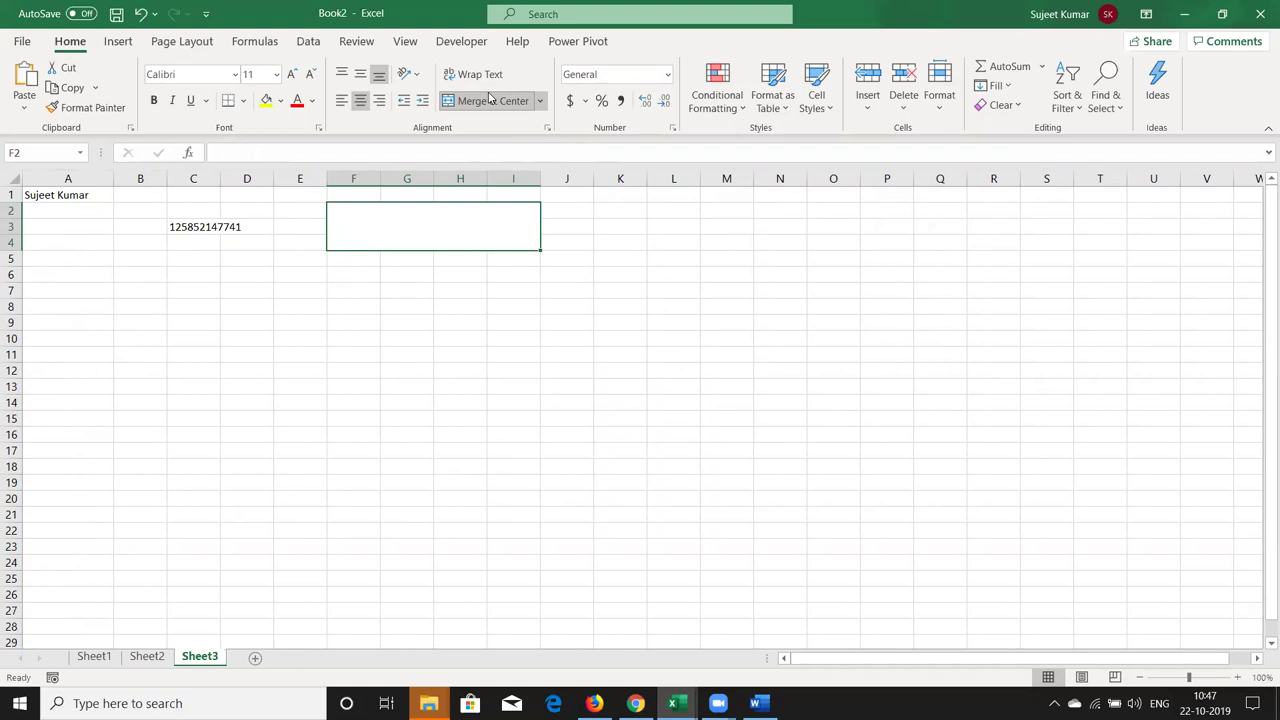
key(ctrl+z)
click(358, 228)
drag(382, 178, 488, 195)
drag(434, 289, 431, 498)
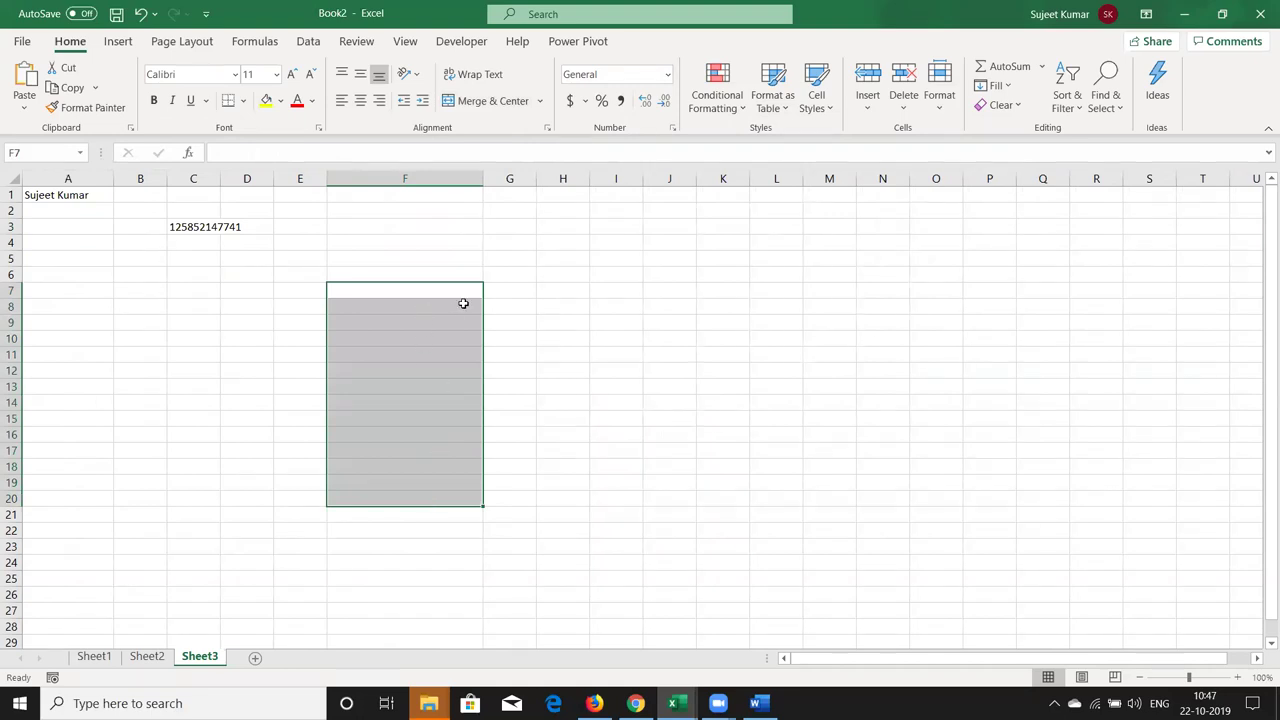
key(ctrl+z)
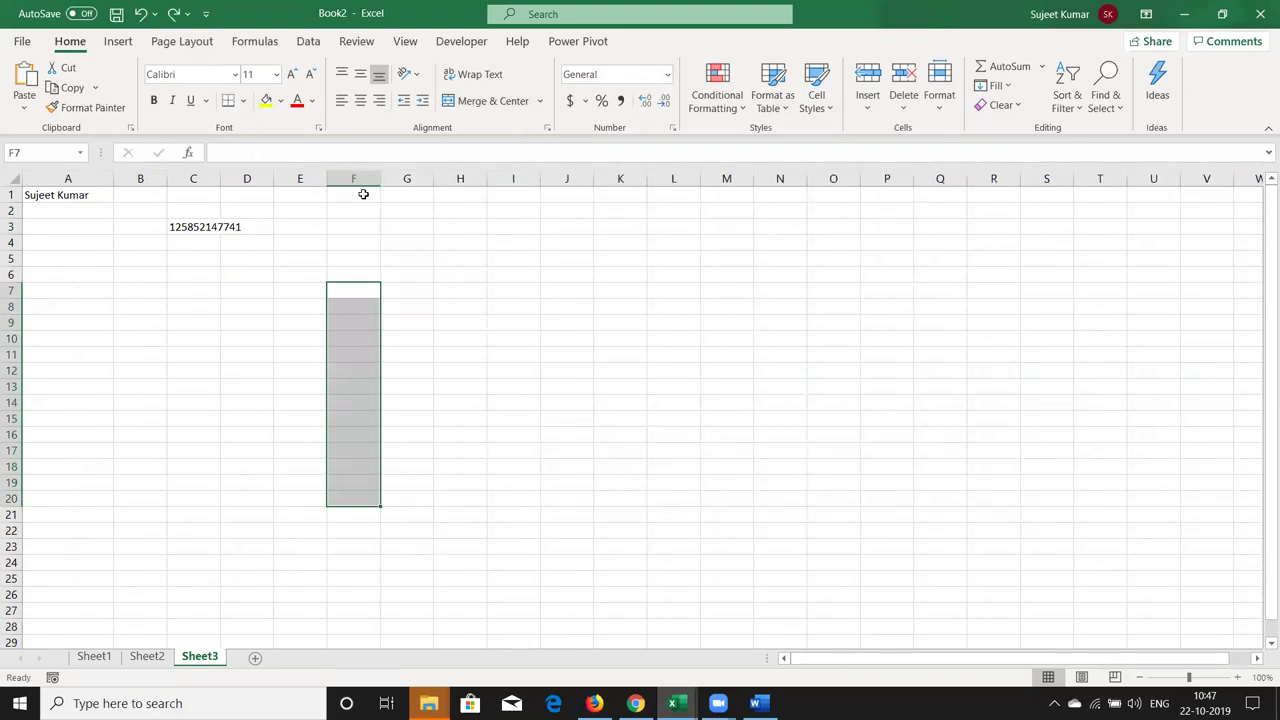
drag(363, 194, 495, 214)
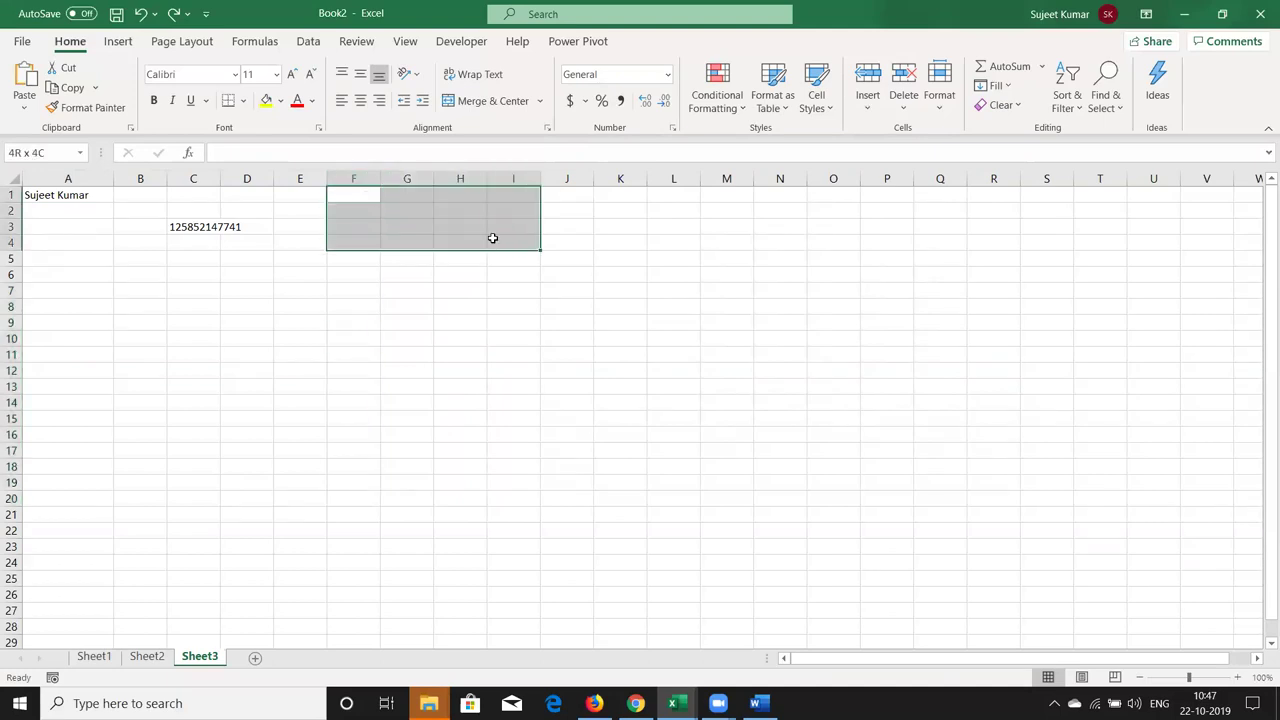
click(489, 108)
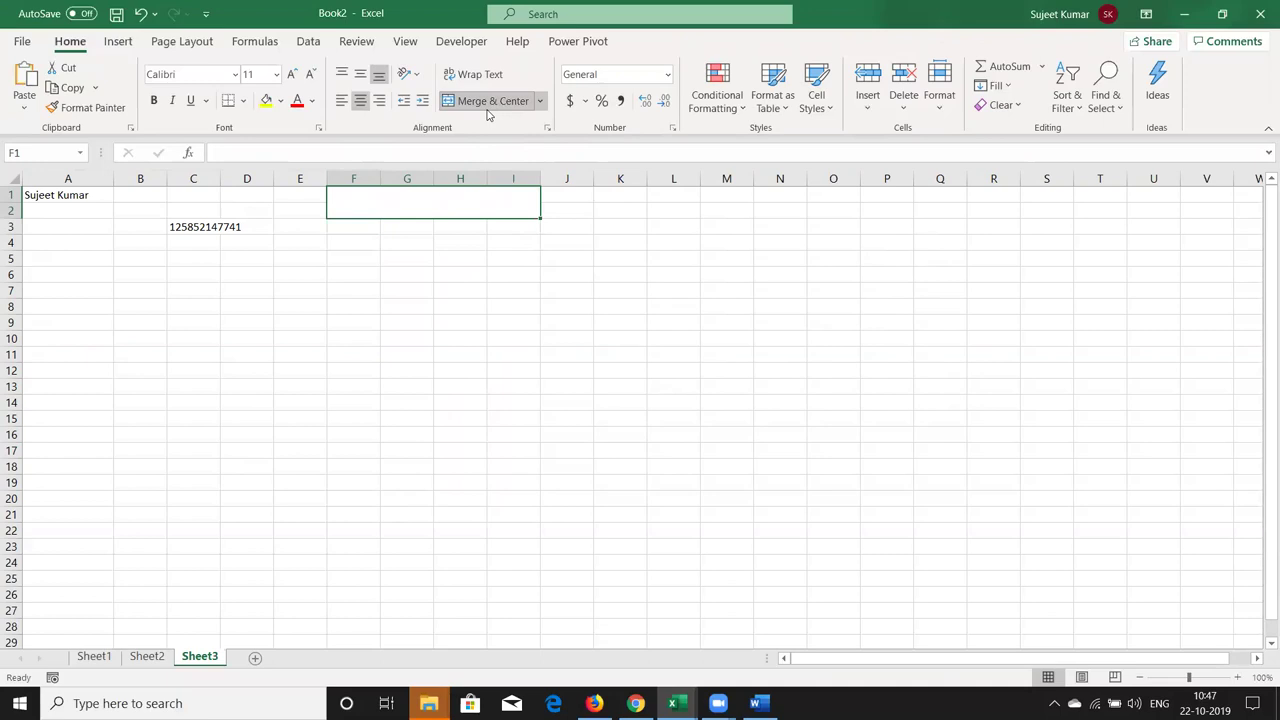
key(ctrl+z)
click(482, 241)
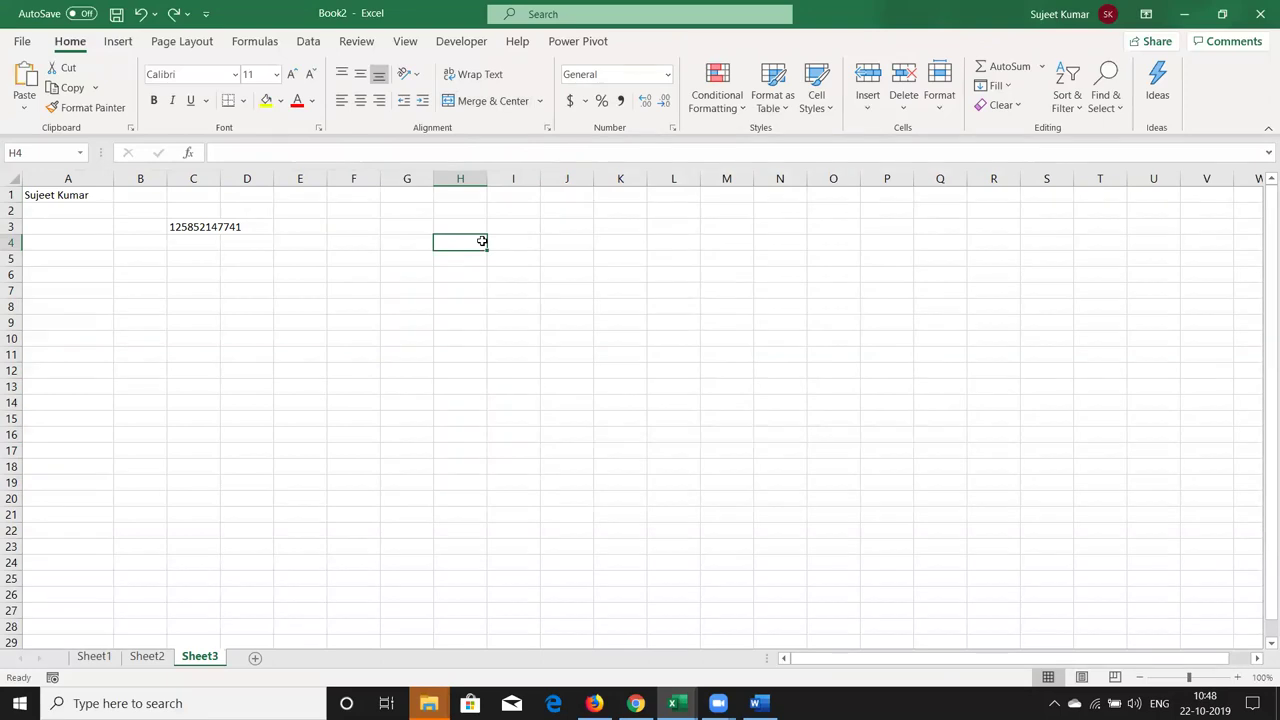
click(395, 198)
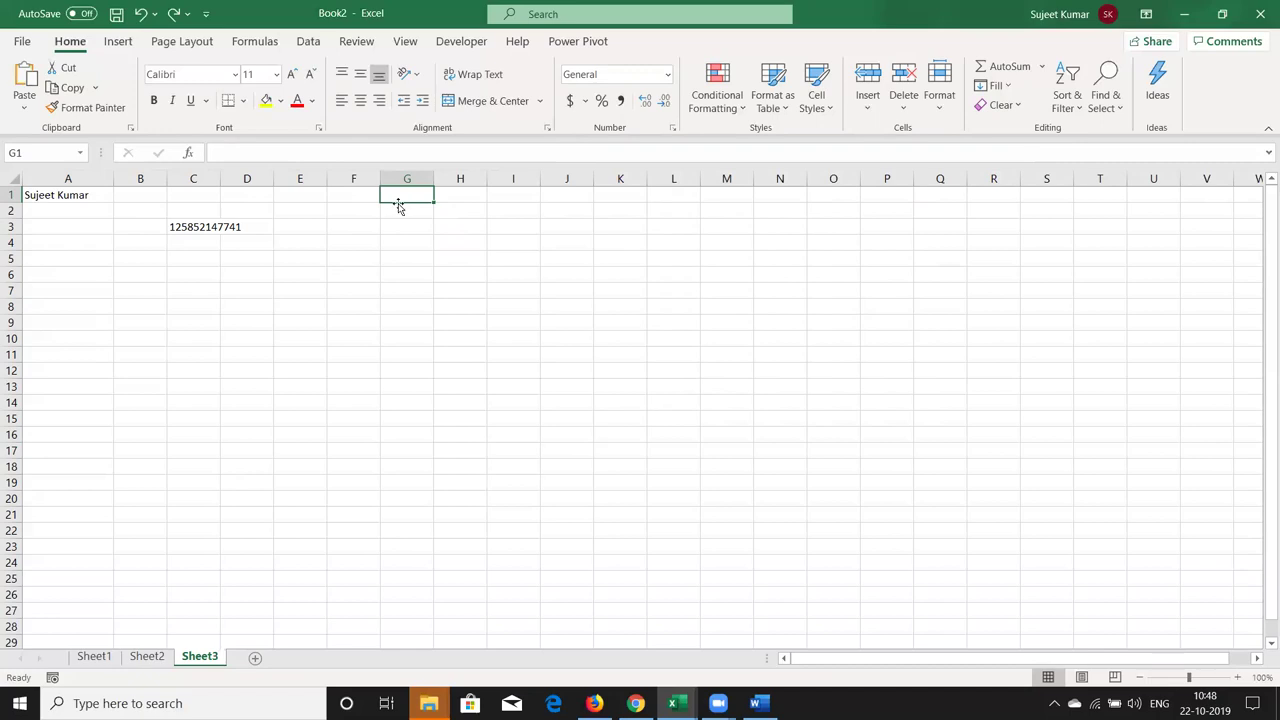
click(395, 217)
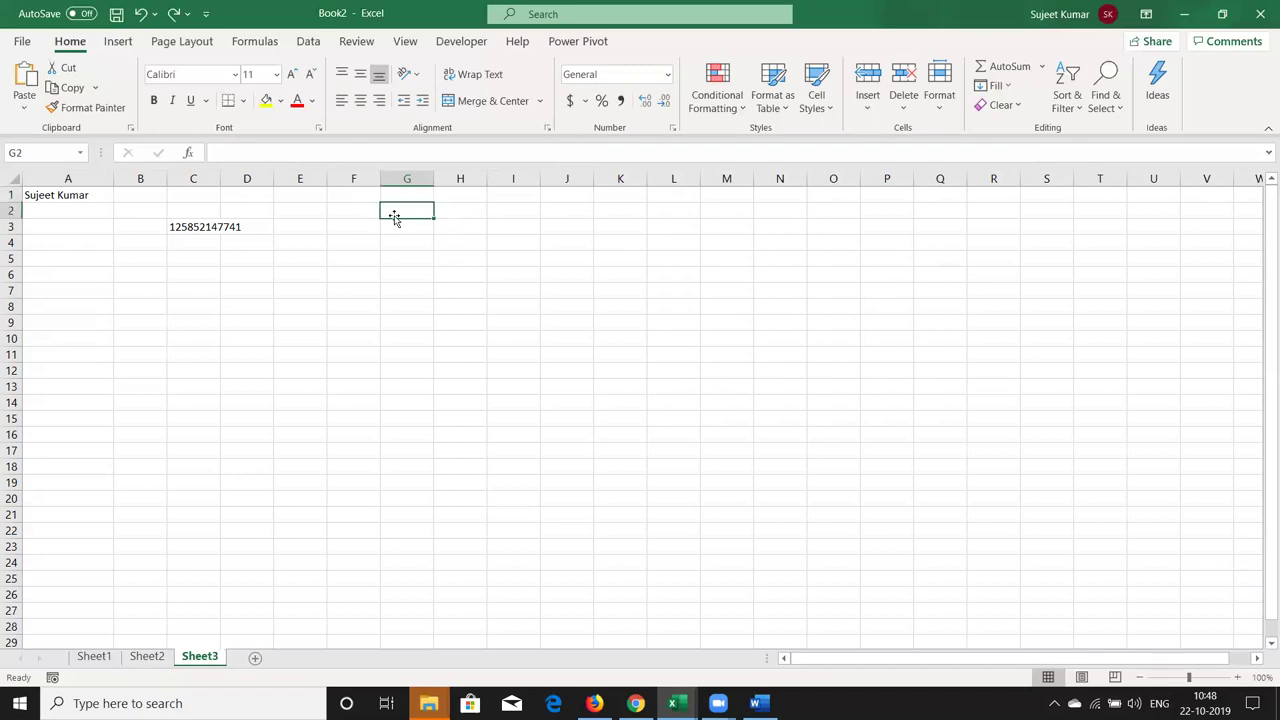
click(394, 238)
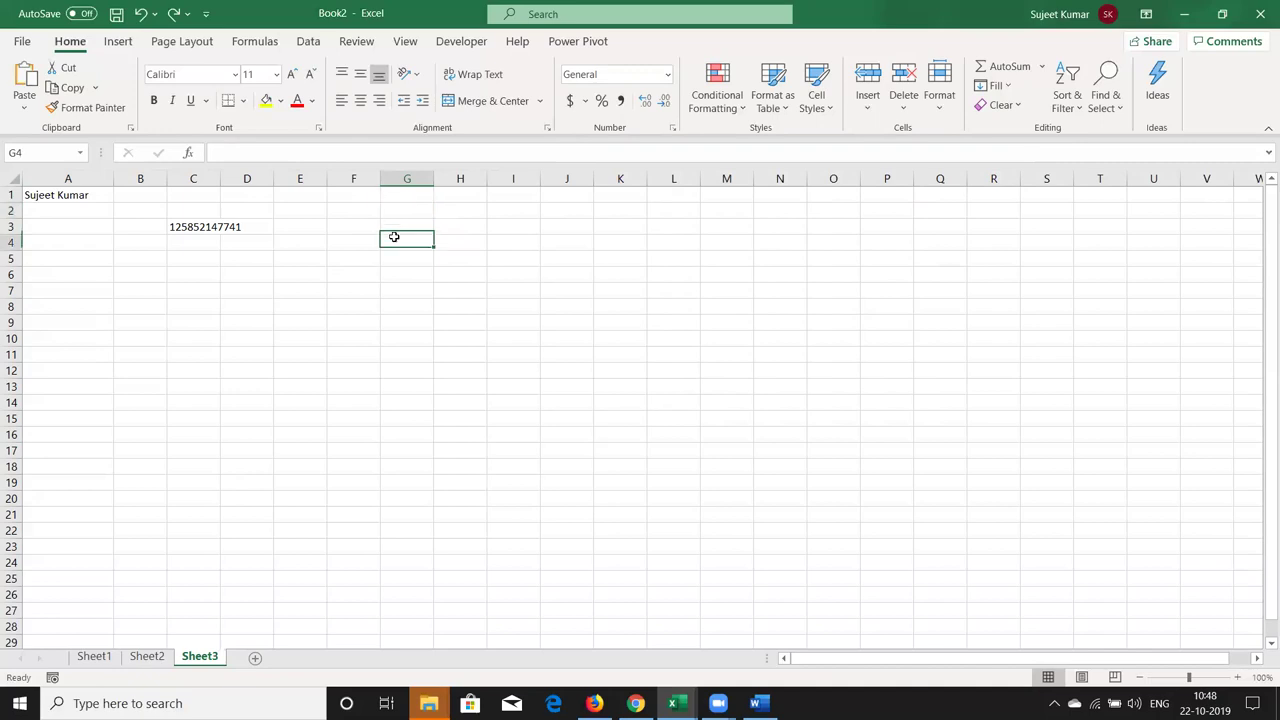
key(Up)
key(Up)
key(Down)
key(Up)
key(Down)
key(Down)
- Enter 52 in cell H7
key(Right)
key(Right)
key(Right)
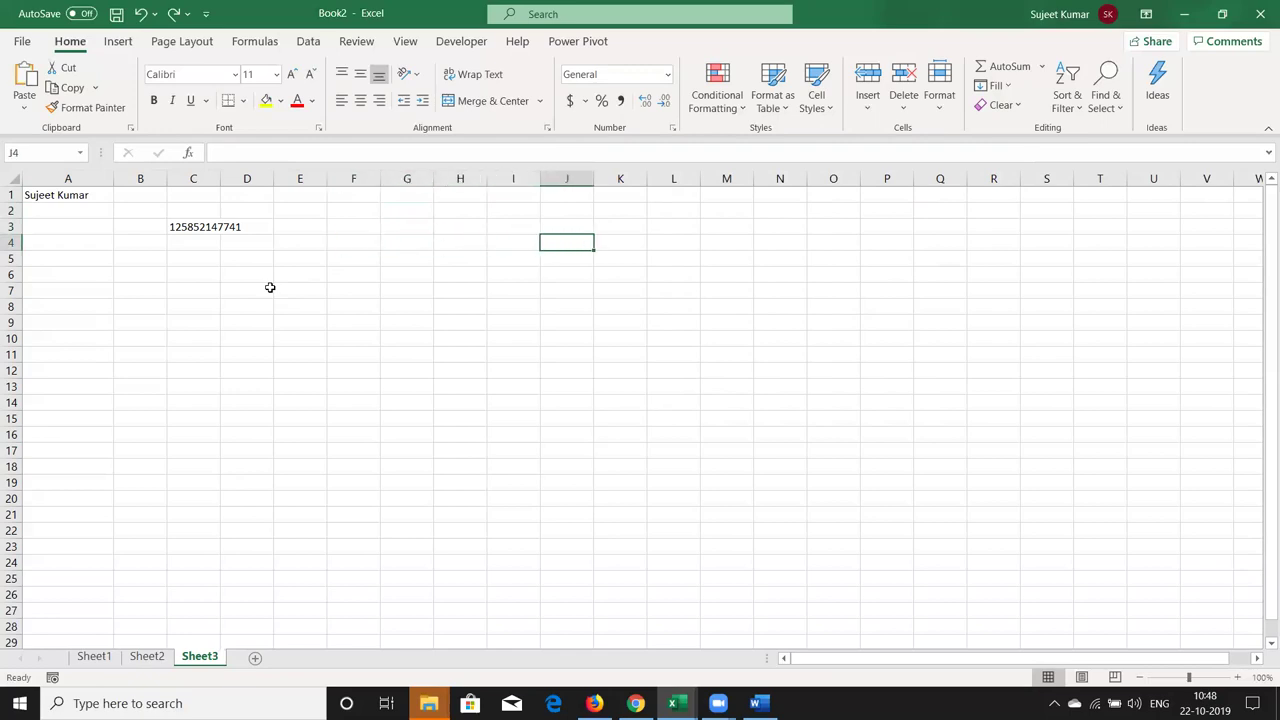
key(Left)
key(Left)
key(Home)
key(Down)
key(Right)
key(Right)
key(Right)
key(Right)
key(Right)
key(Right)
key(Left)
key(Left)
key(Left)
key(Left)
key(Up)
key(Up)
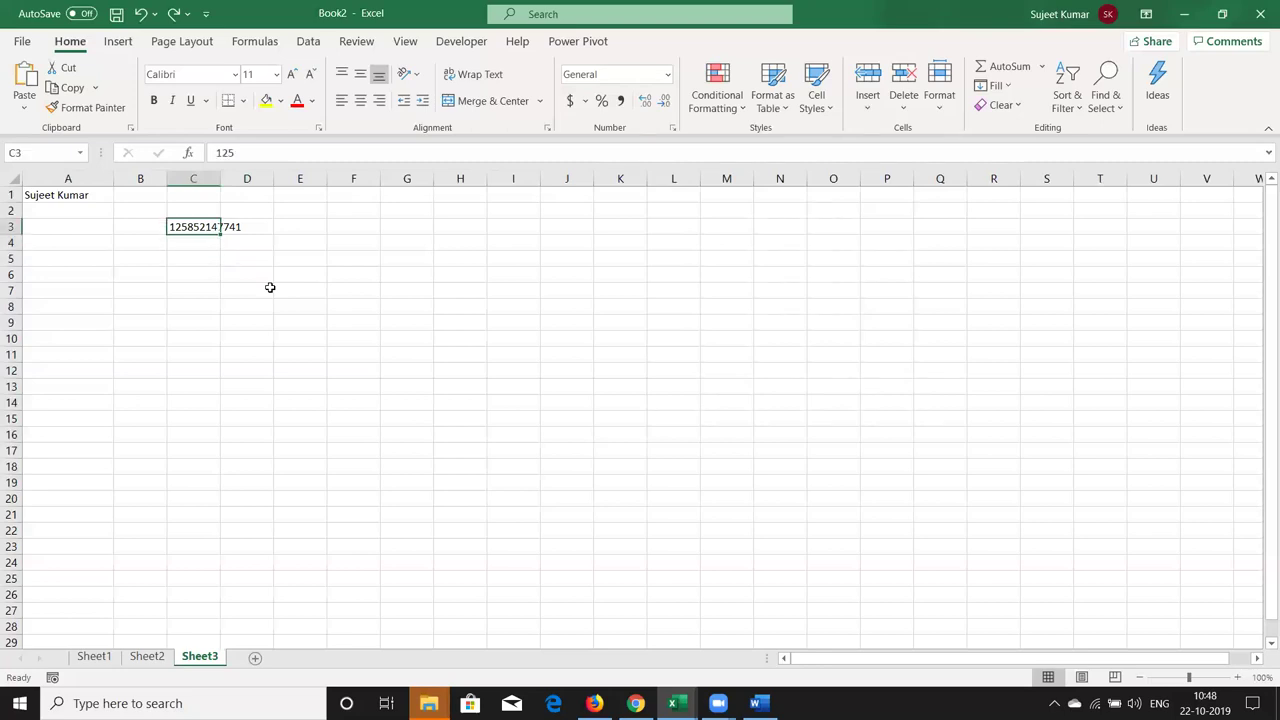
click(457, 291)
text(52)
key(Tab)
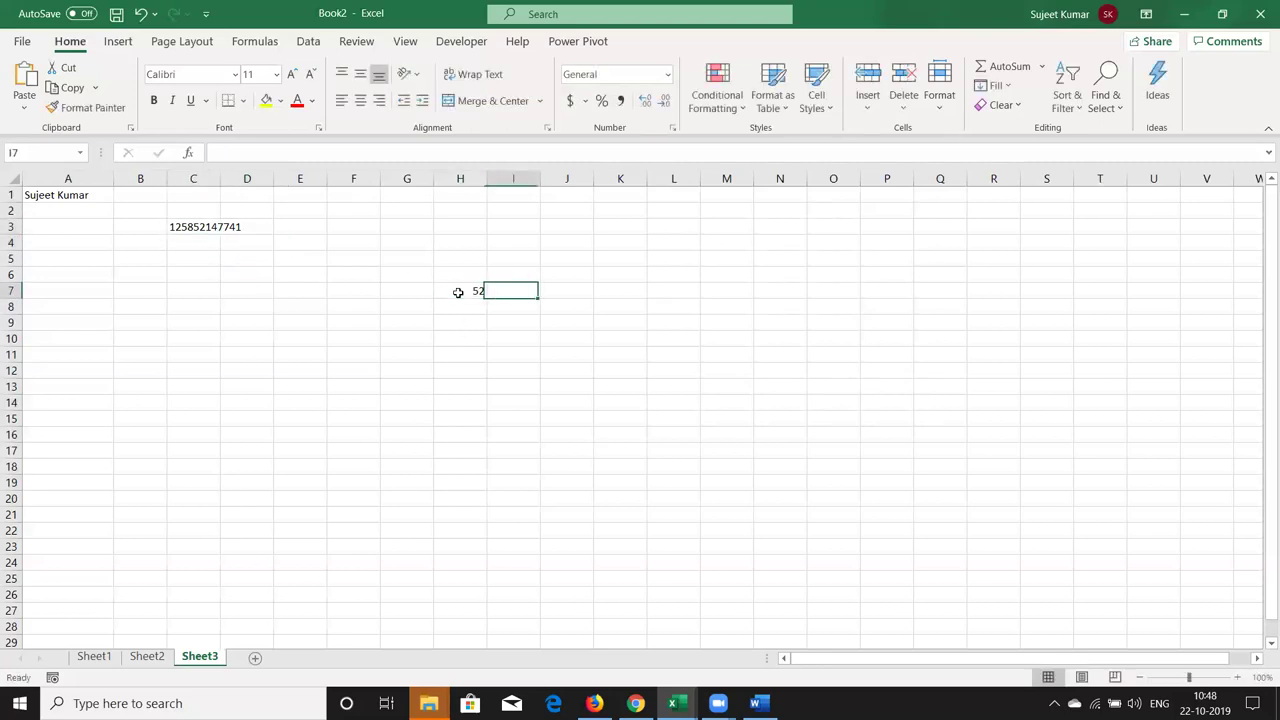
- Enter the formula =H7+20 in I7, showing 72
text(=)
click(457, 291)
text(+20)
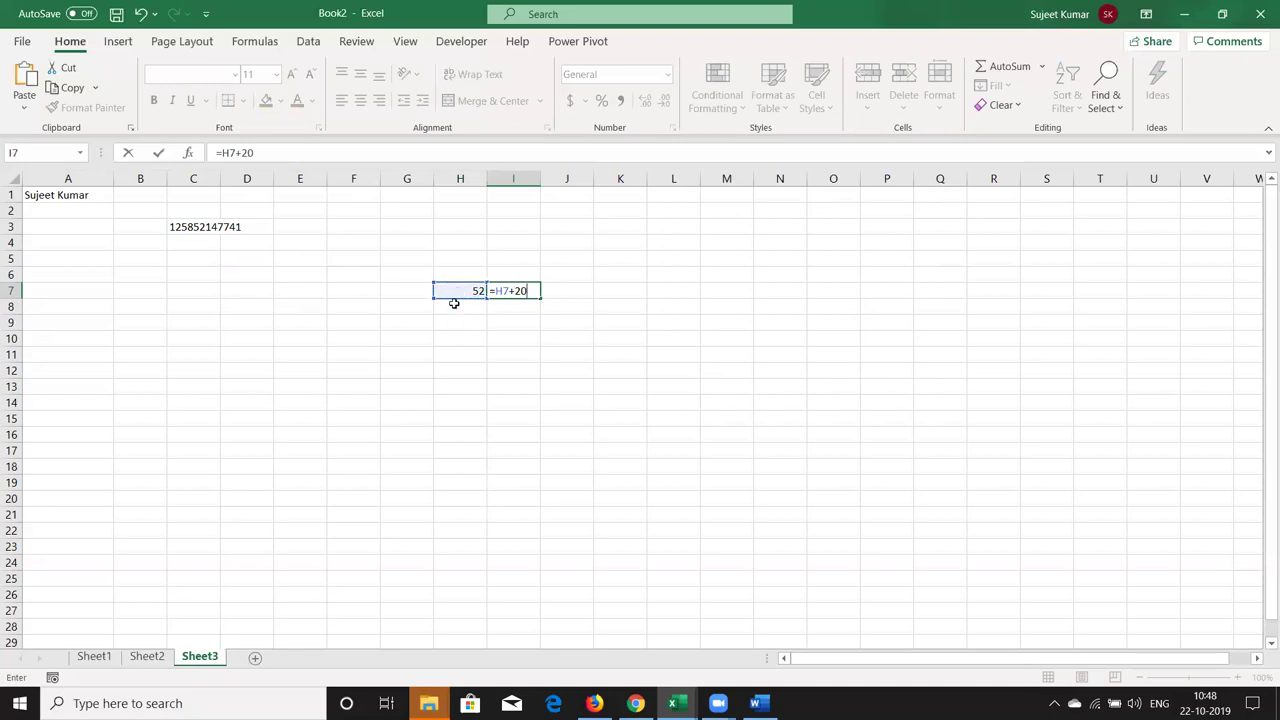
click(495, 302)
- Try adding +G7 to the I7 formula, then cancel to keep =H7+20
click(495, 296)
double_click(507, 289)
click(333, 153)
text(+)
click(402, 289)
click(514, 290)
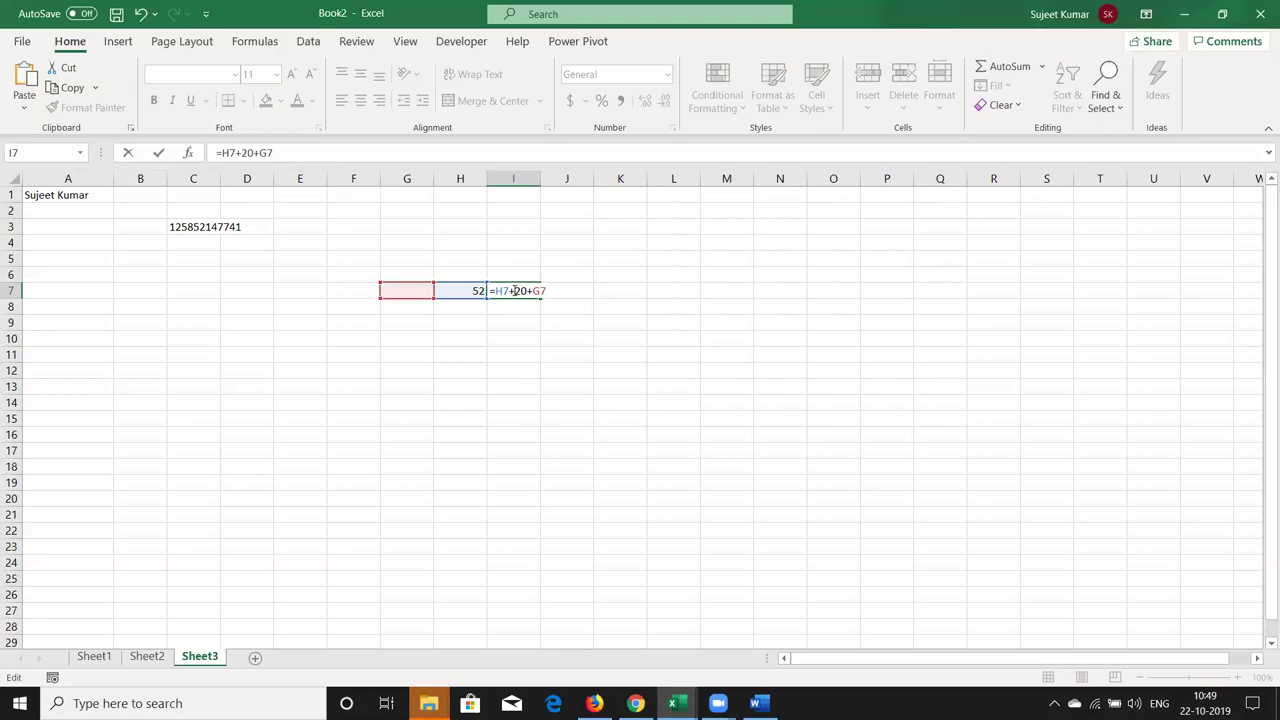
key(Escape)
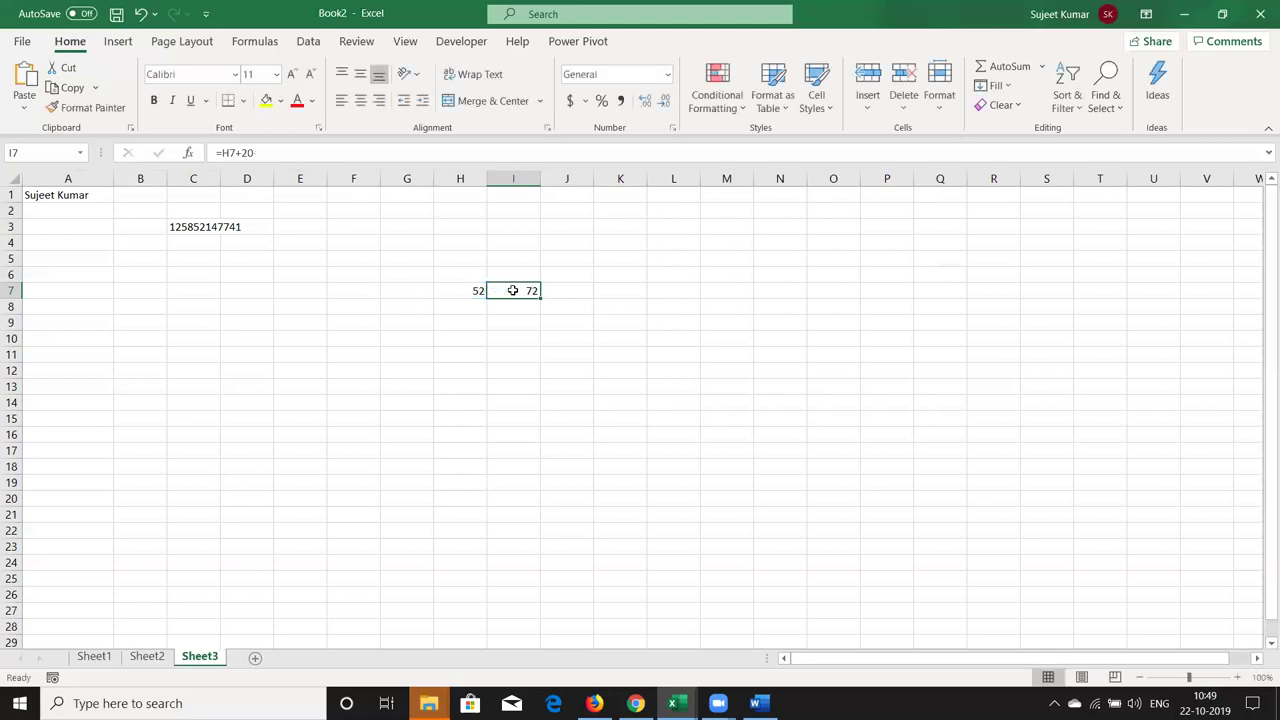
click(394, 268)
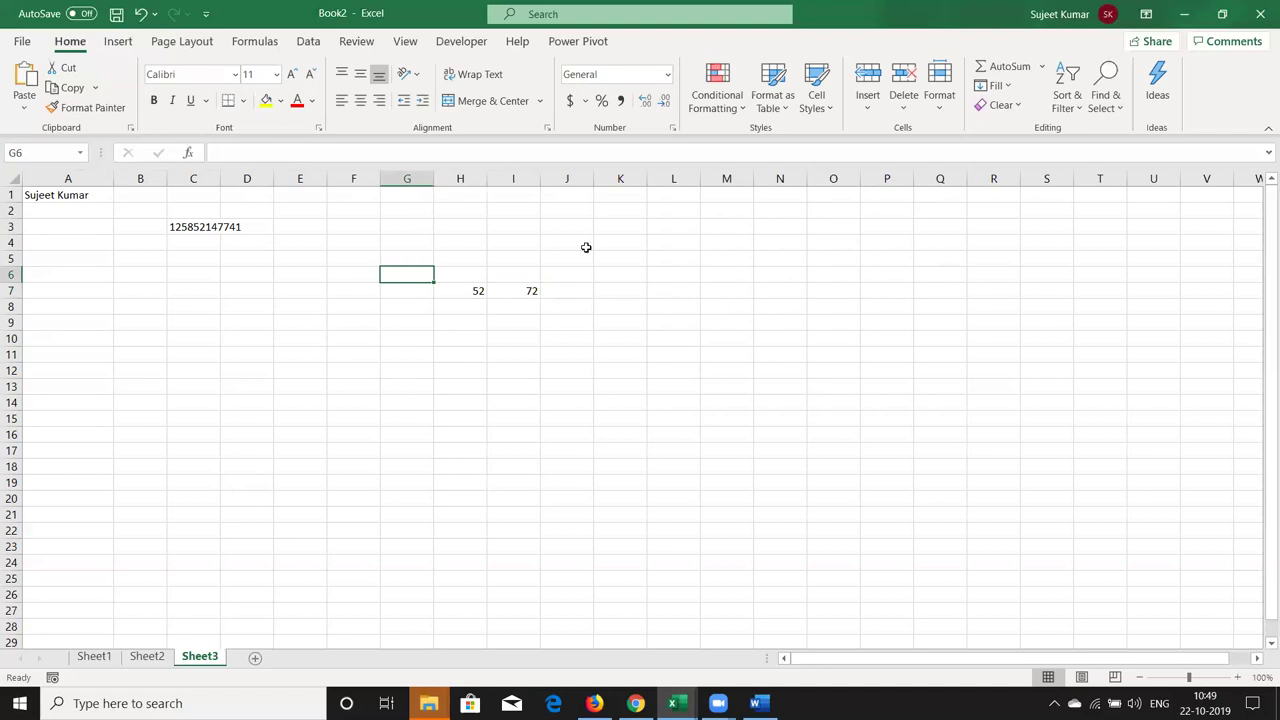
- For K1:L4, preview Number, Currency, then Accounting with ₹, and close Format Cells
drag(632, 243, 676, 133)
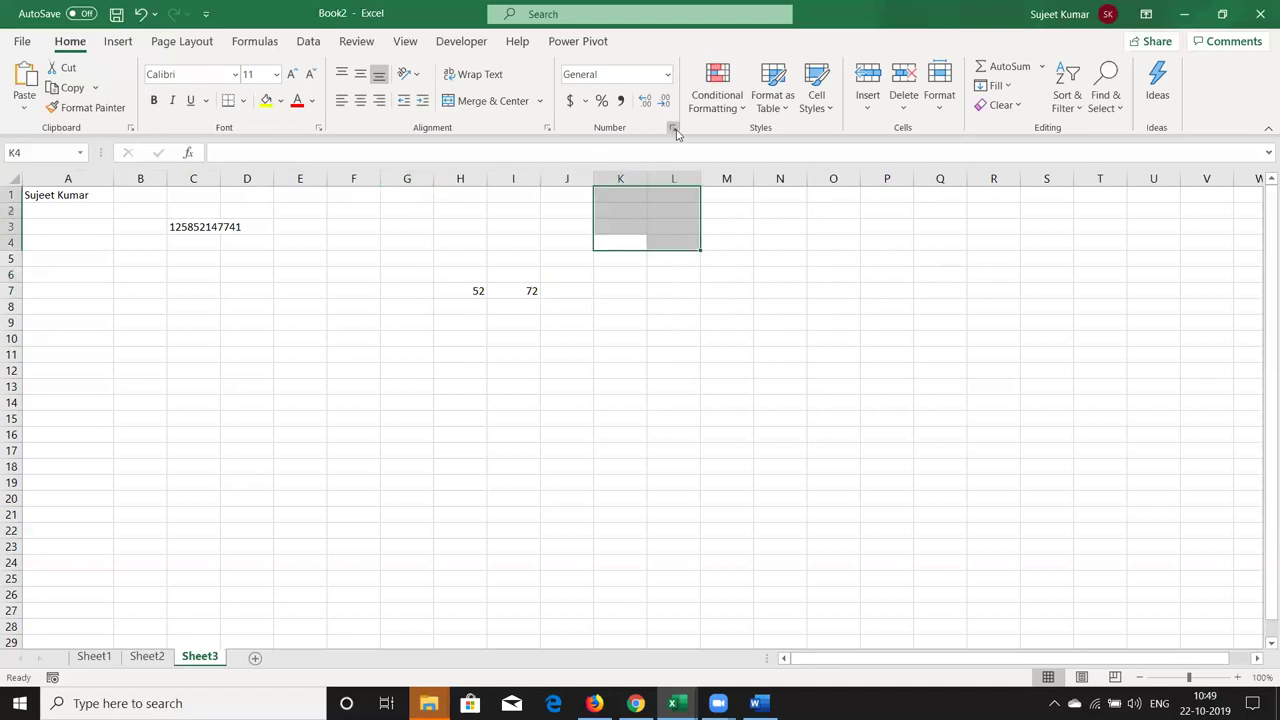
click(674, 129)
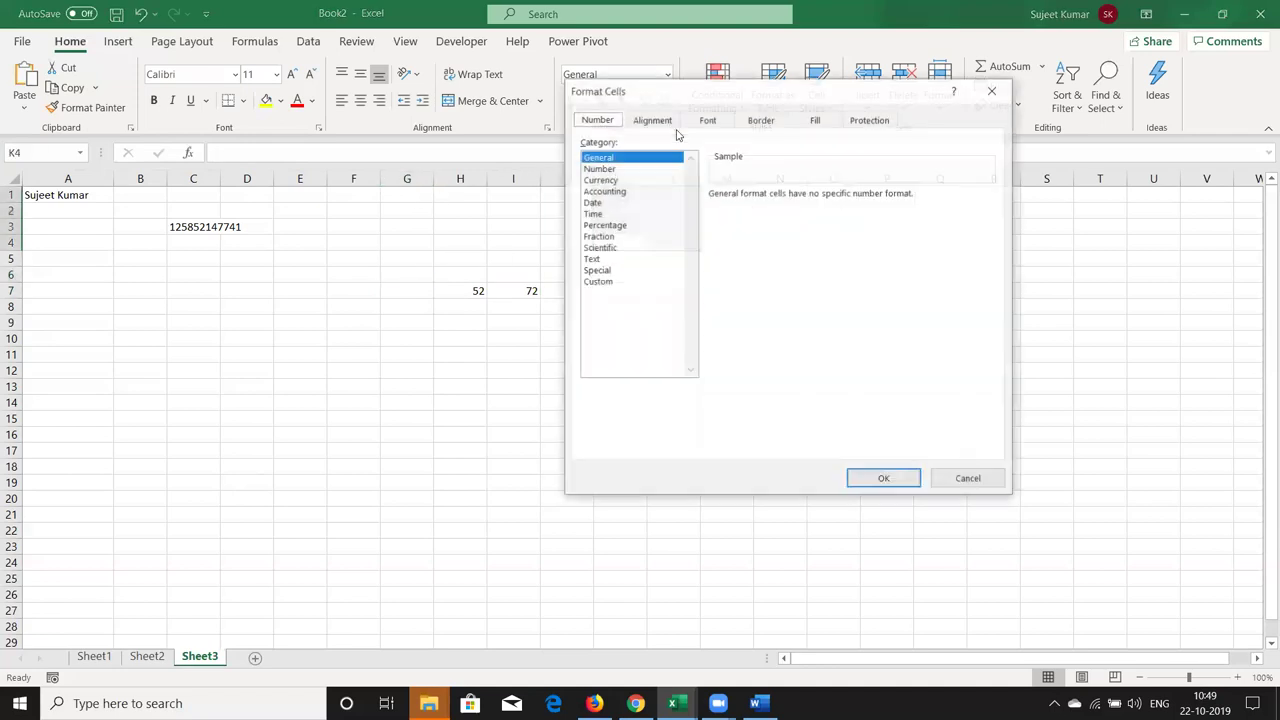
click(612, 169)
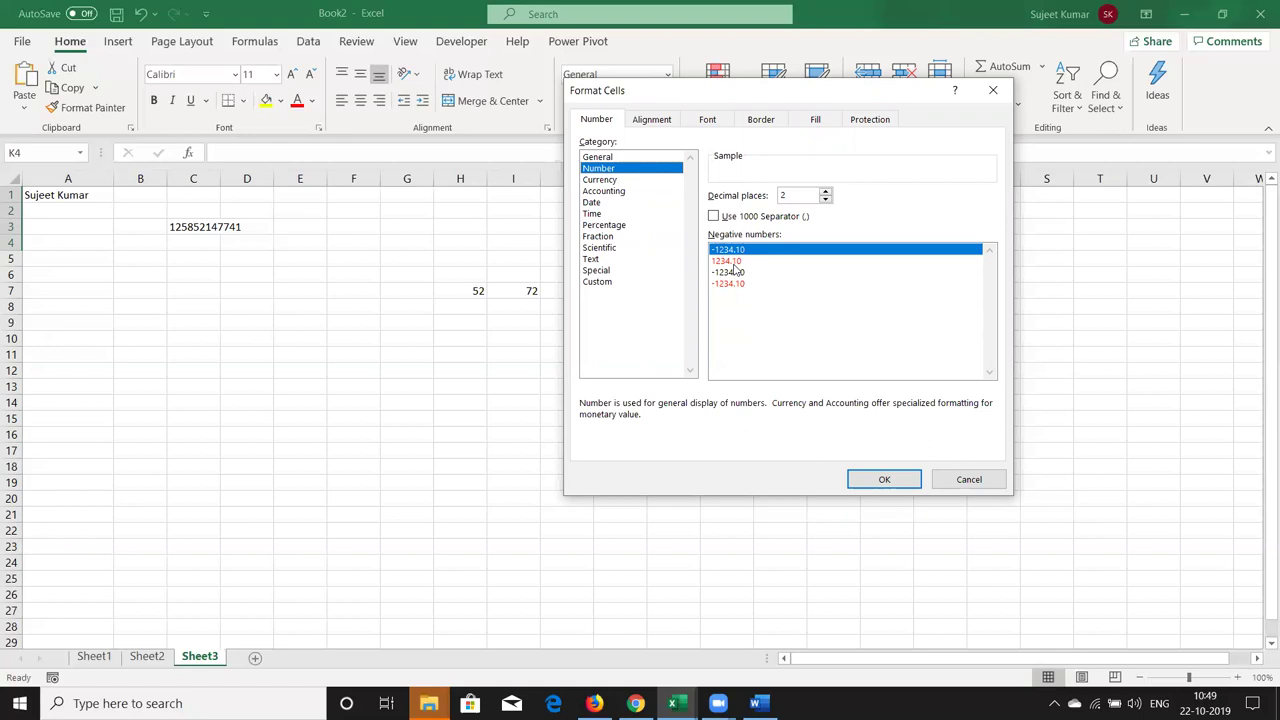
click(612, 180)
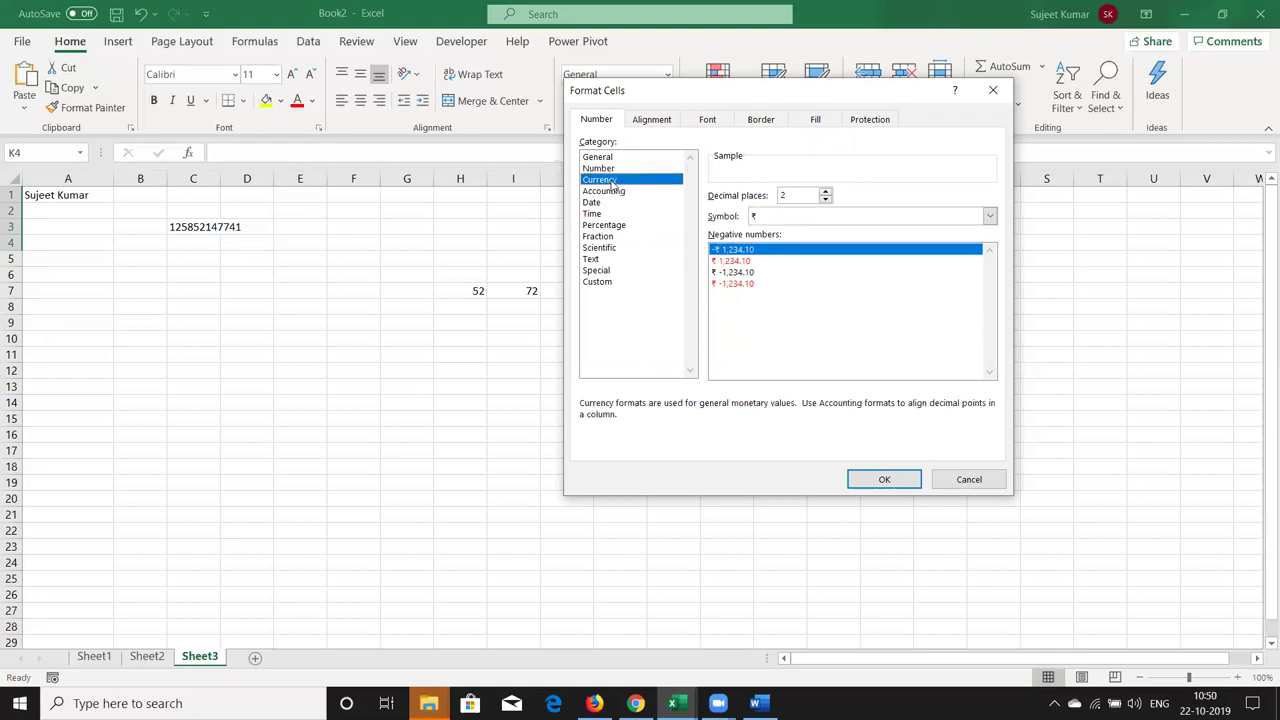
click(790, 216)
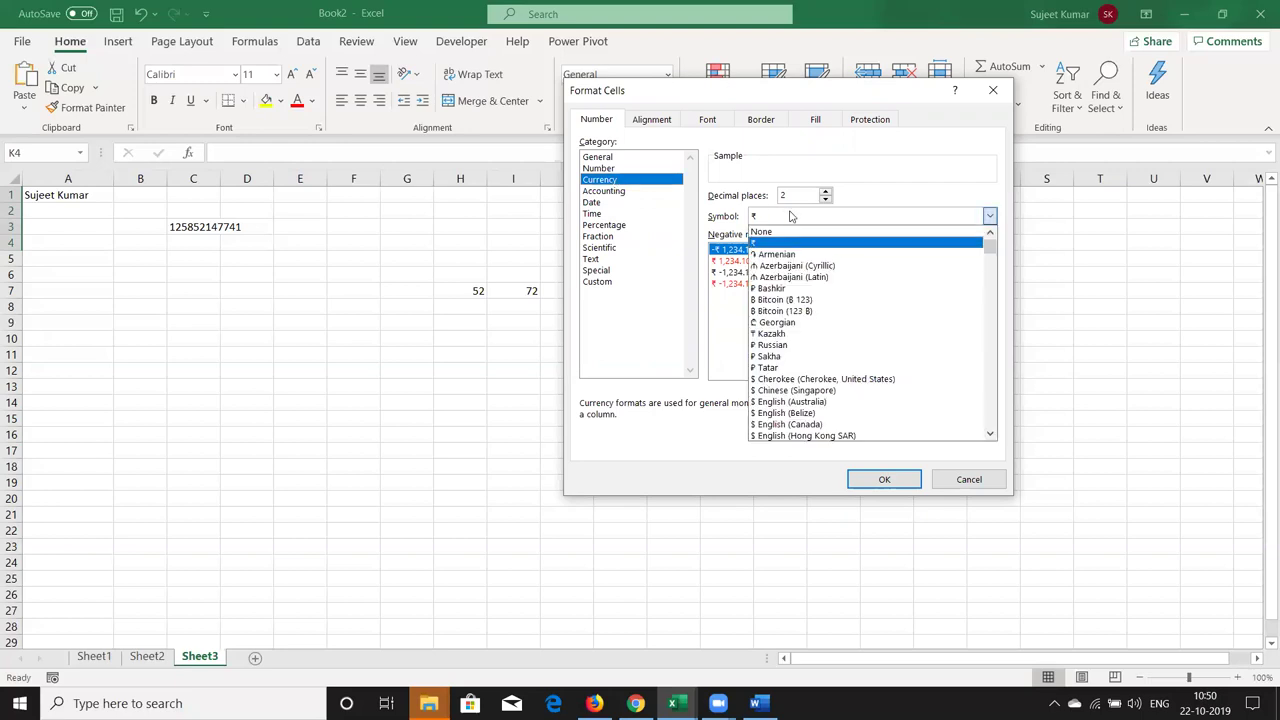
click(790, 216)
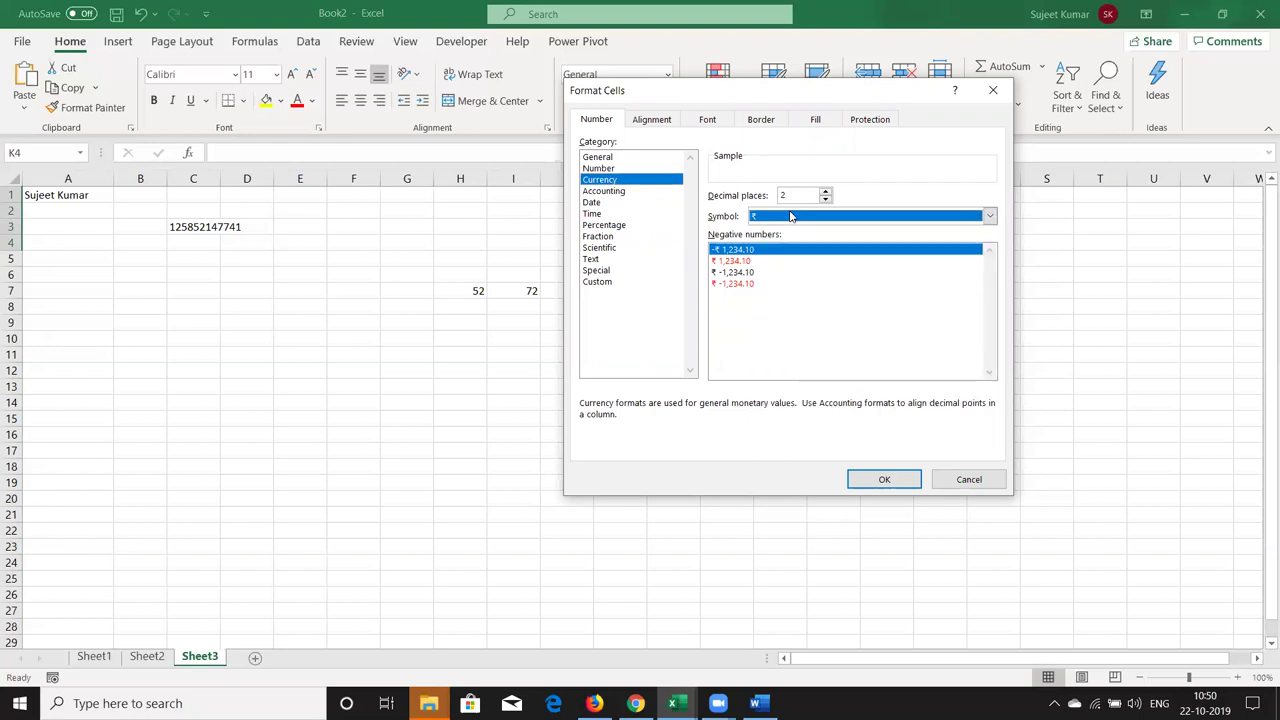
click(620, 192)
click(770, 218)
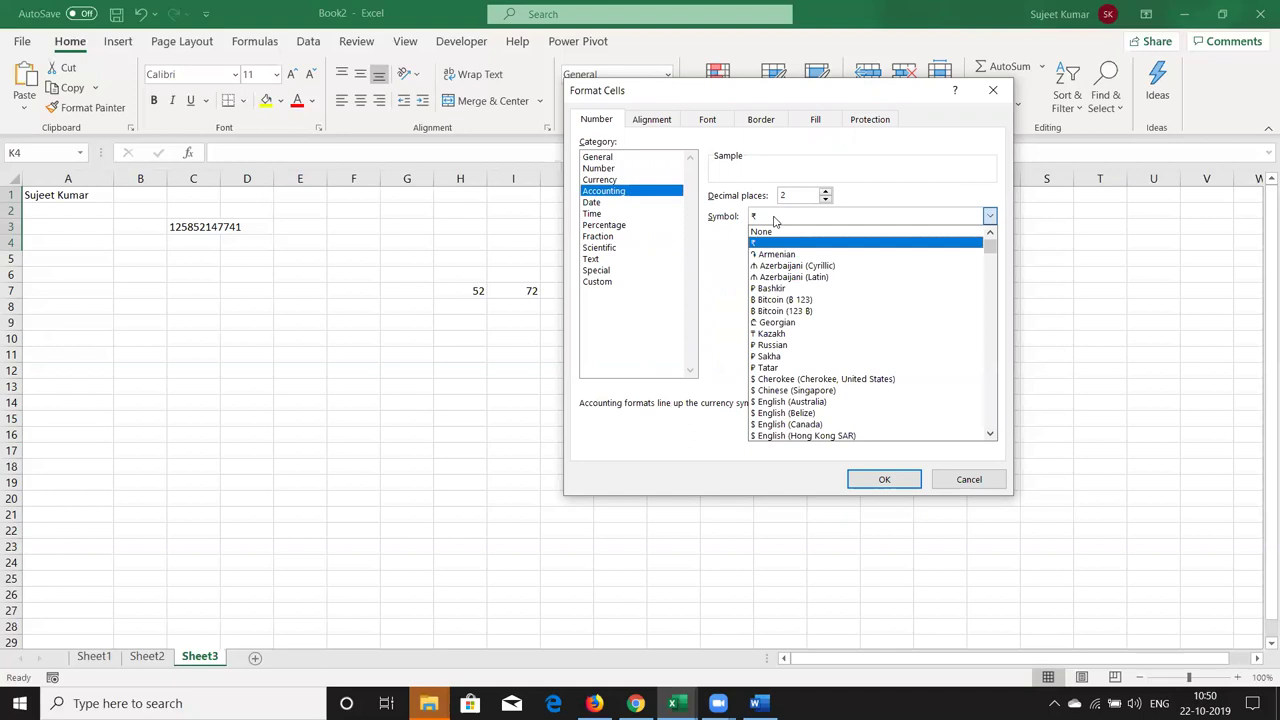
click(774, 220)
key(Return)
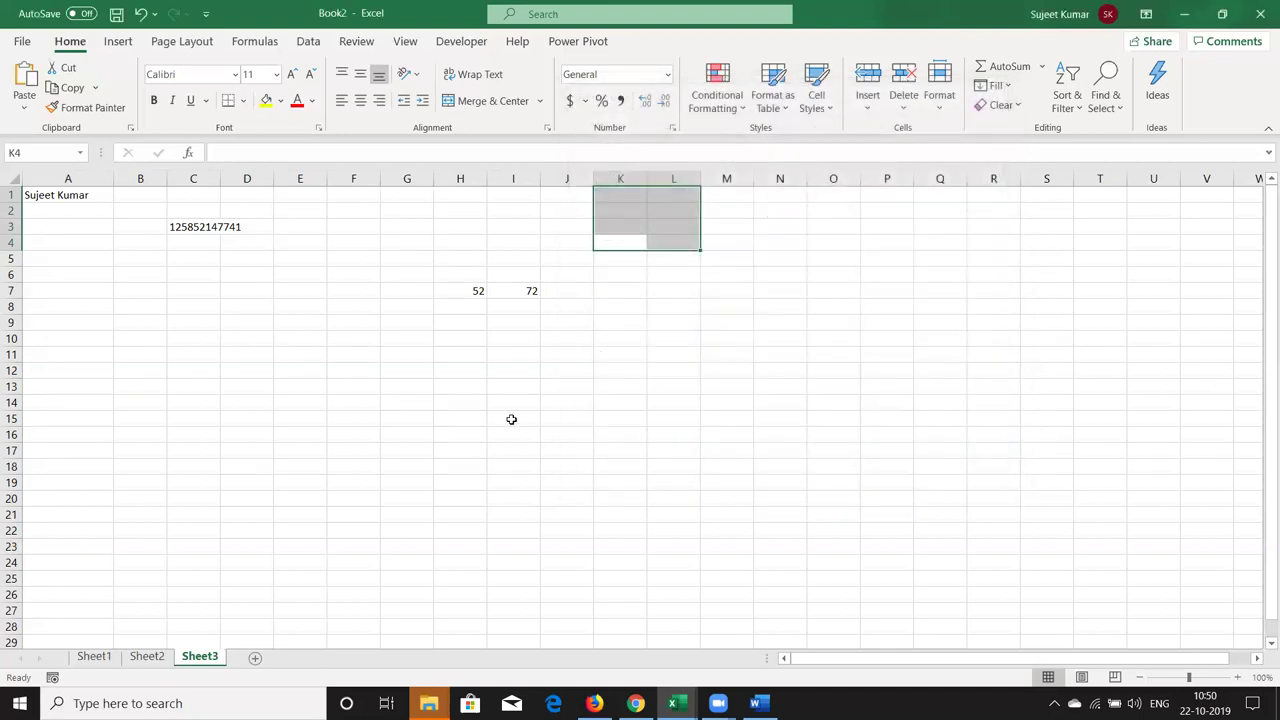
- Add Sheet4 and enter =RANDBETWEEN(10,90) in A1
click(255, 658)
text(=)
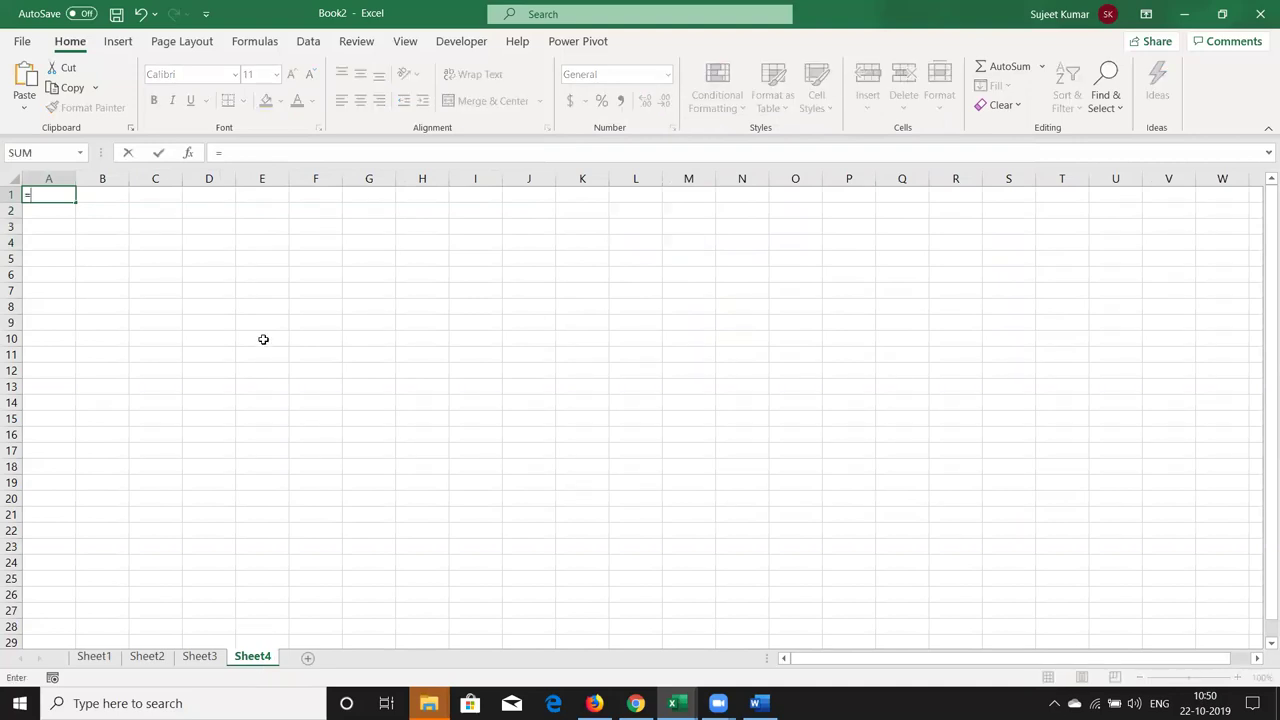
text(ra)
key(Down)
key(Down)
key(Tab)
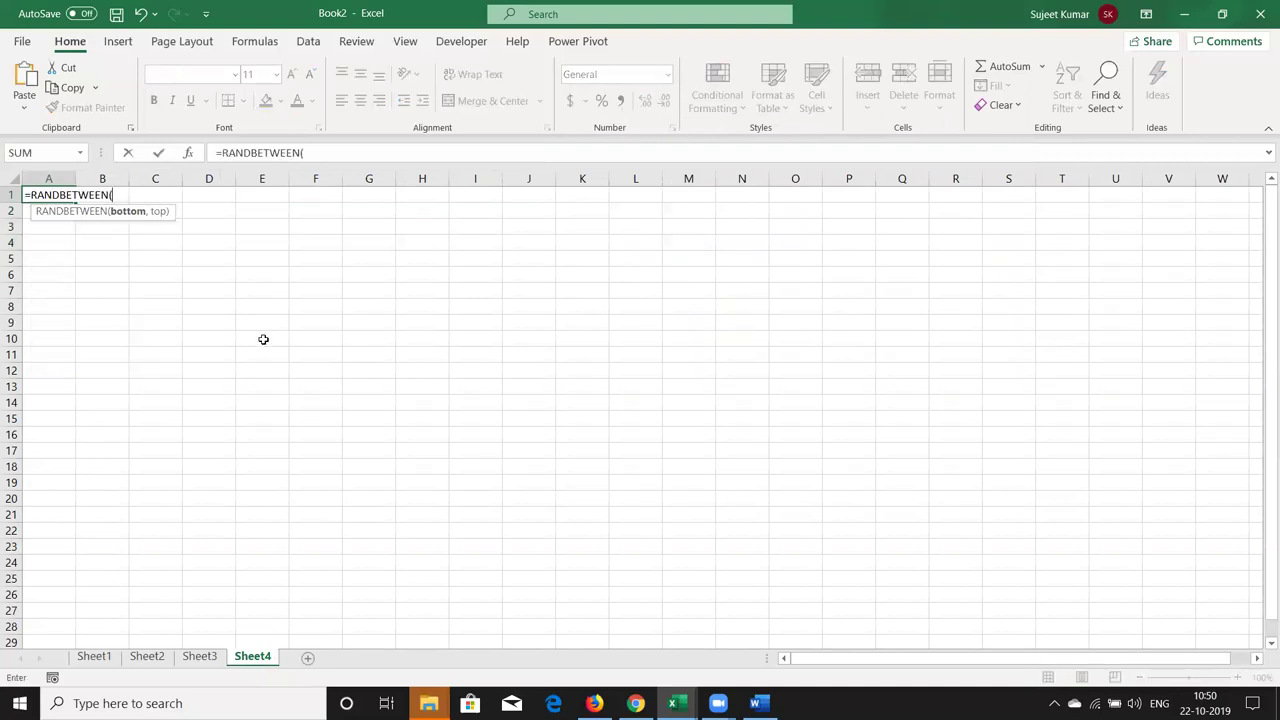
text(10,90)
key(Up)
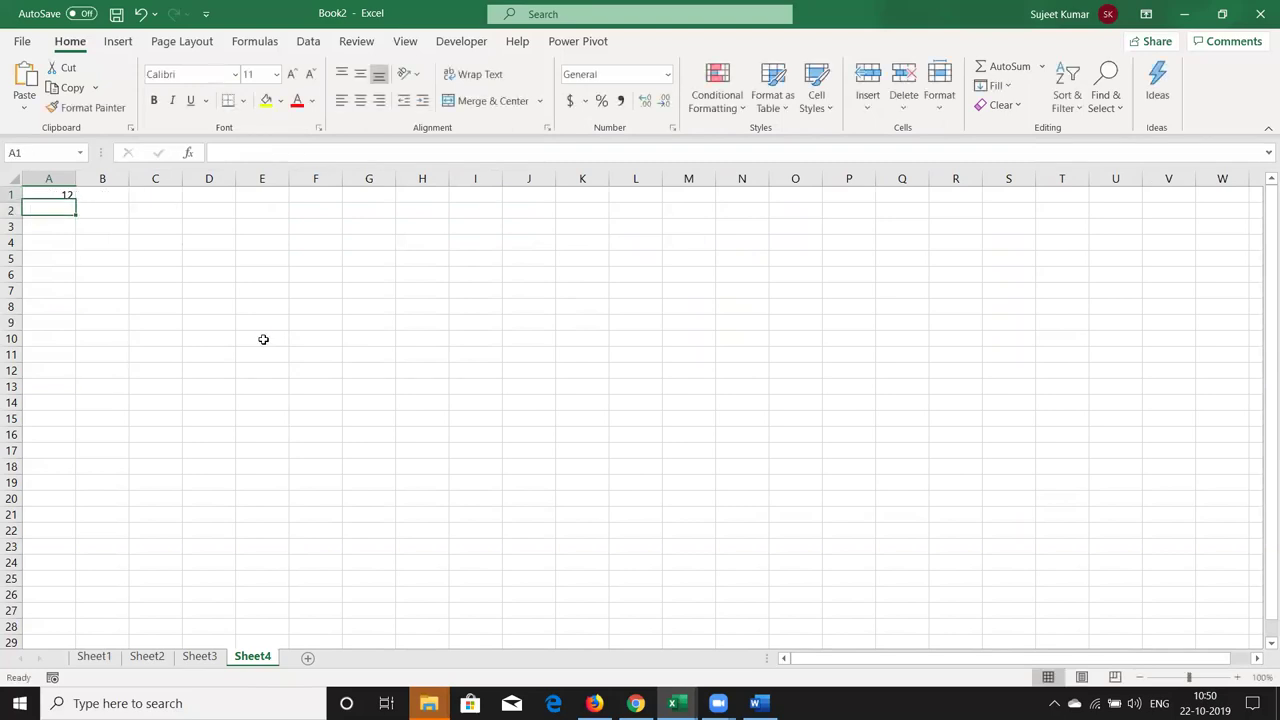
- Fill the RANDBETWEEN formula across and down through A1:O15
key(shift+Right)
key(shift+Right)
key(shift+Right)
key(shift+Right)
key(shift+Right)
key(shift+Right)
key(shift+Down)
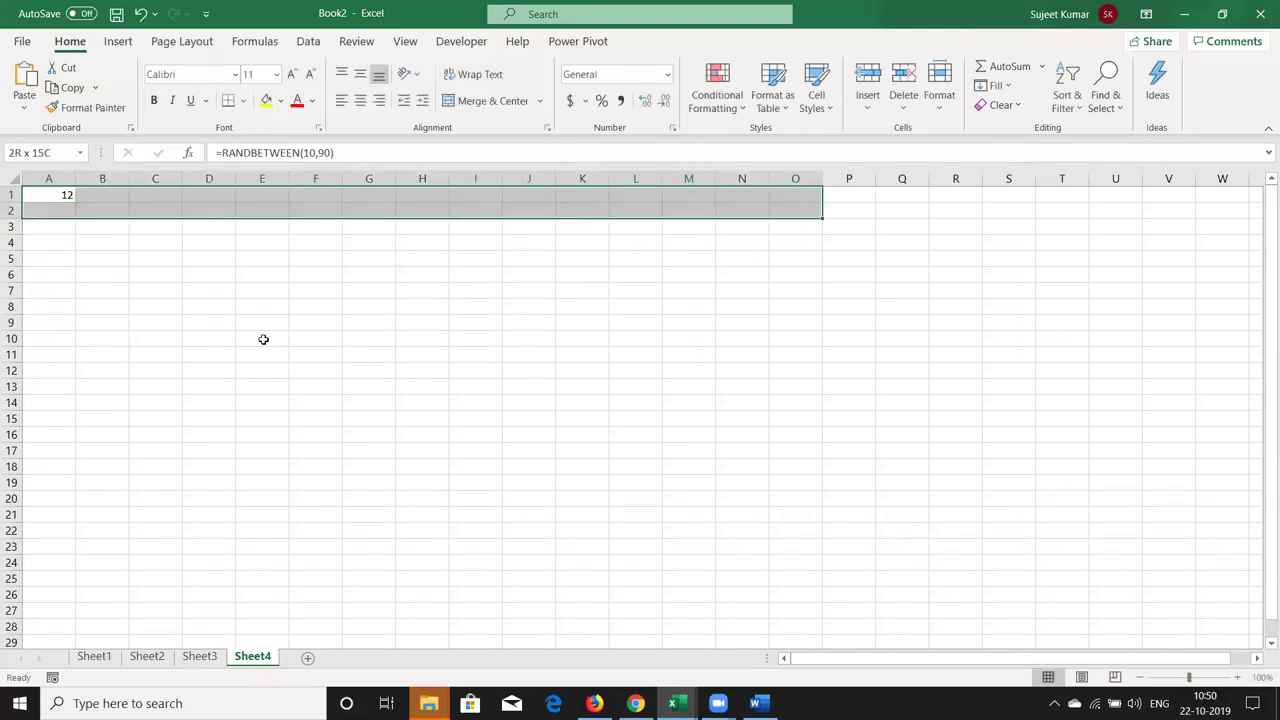
key(shift+Down)
key(shift+Down)
key(shift+Down)
key(shift+Down)
key(shift+Down)
key(shift+Down)
key(ctrl+r)
key(ctrl+d)
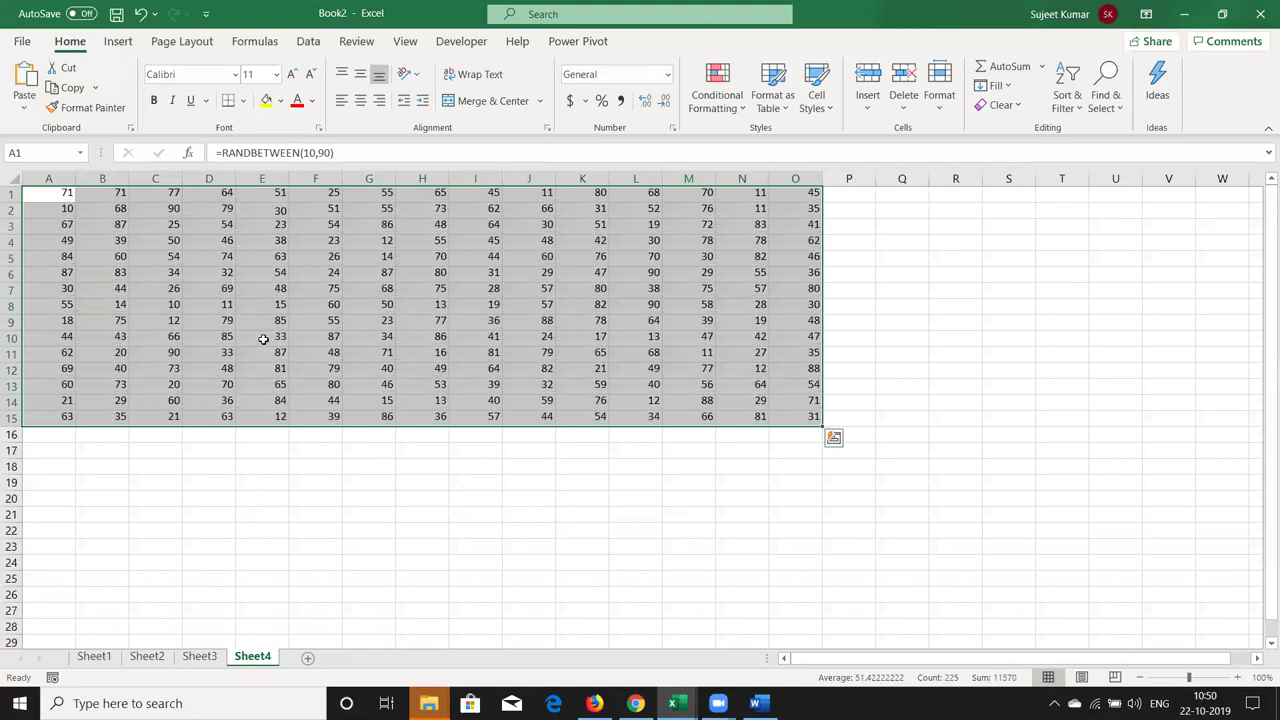
- Overwrite several row 3 cells with 0, then select A1
key(Down)
key(Down)
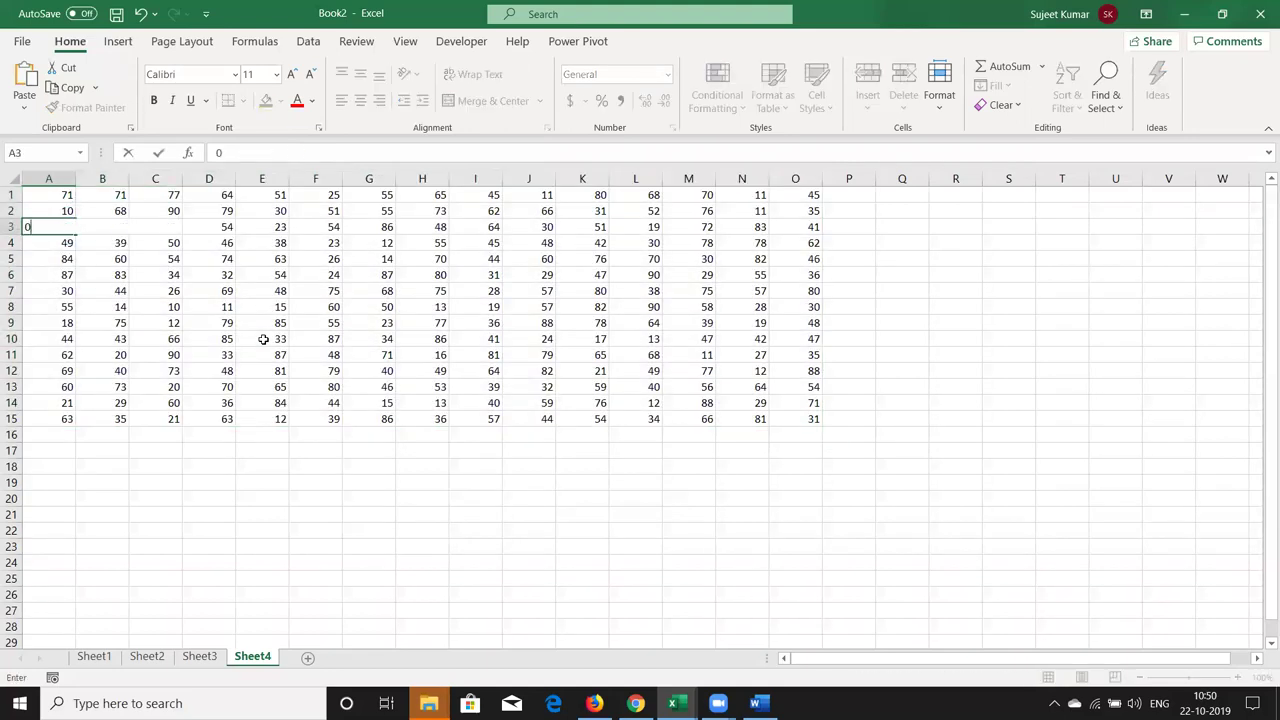
key(F9)
key(Right)
key(Right)
key(Right)
key(Right)
key(Right)
key(Right)
key(Right)
text(0)
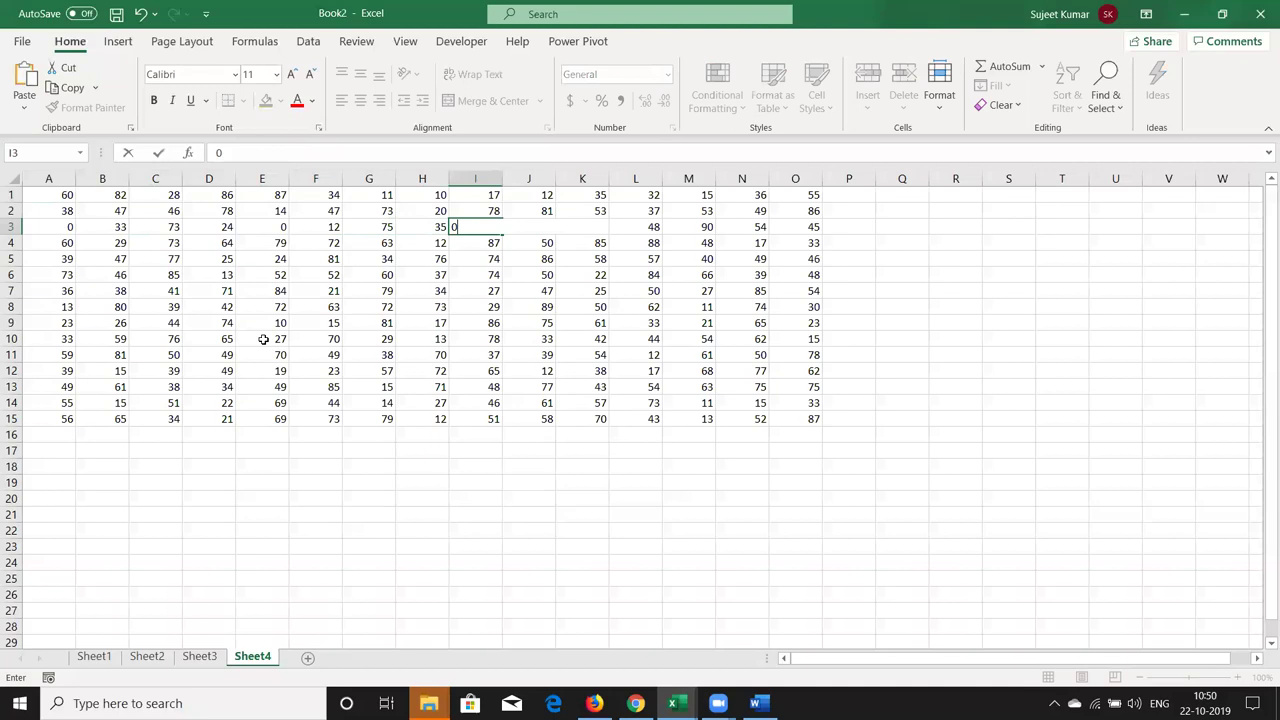
key(Right)
key(Right)
text(00)
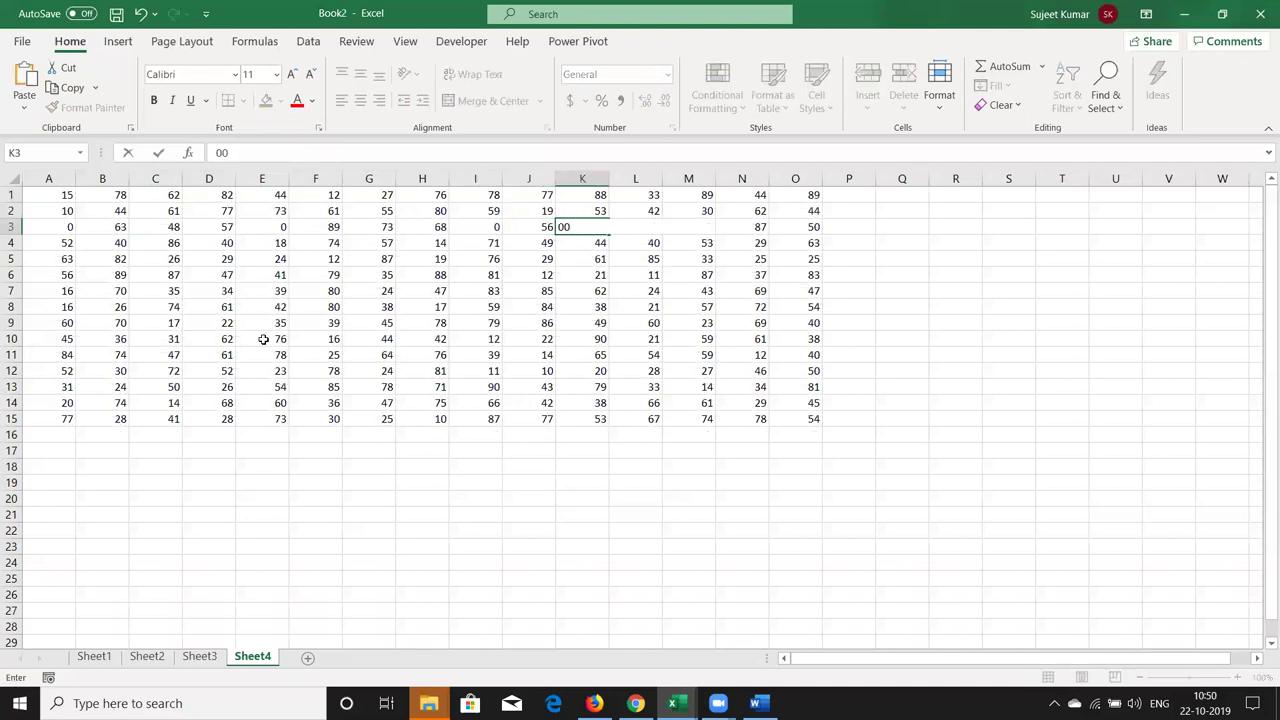
key(Return)
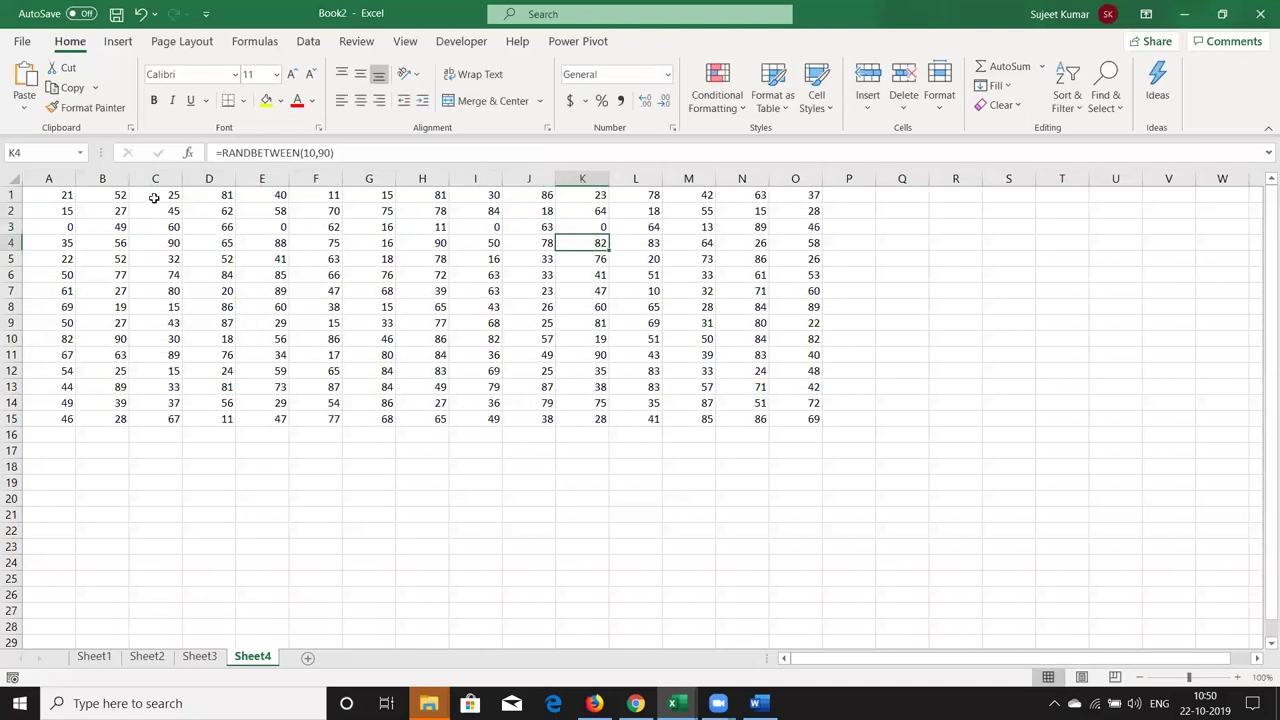
click(66, 190)
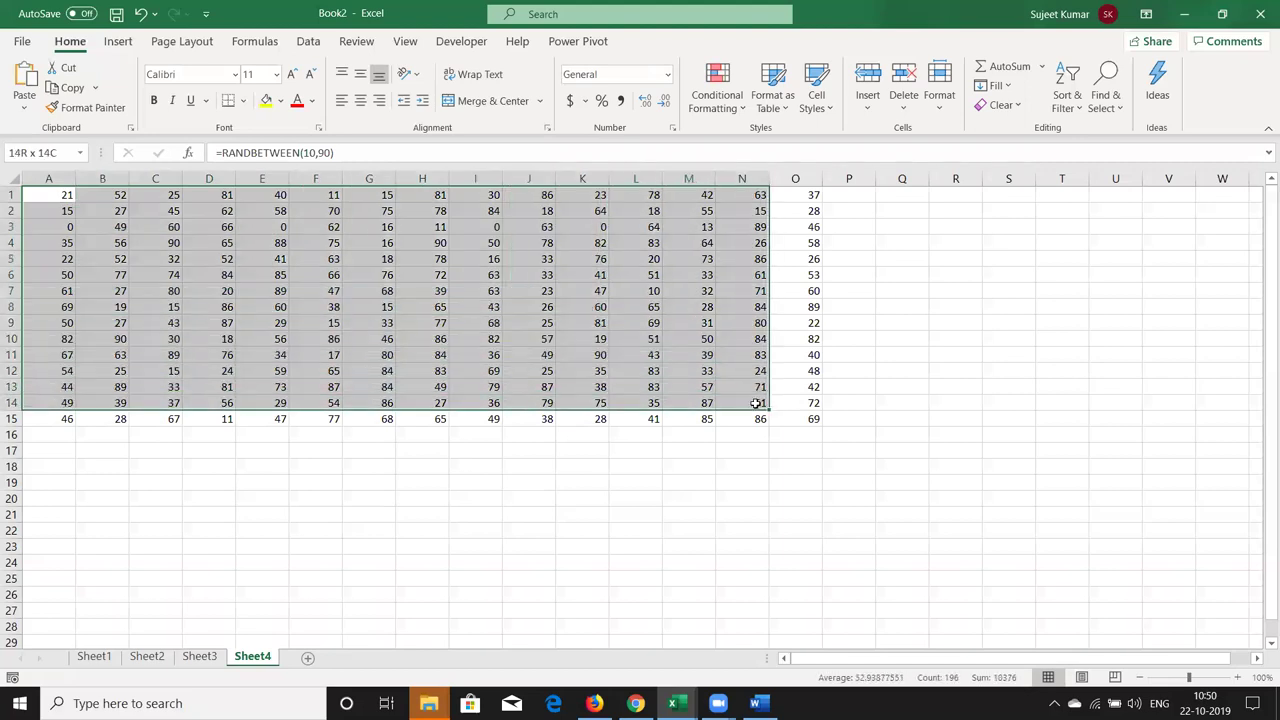
- Format A1:O15 as Accounting with Symbol None and 0 decimal places
drag(271, 219, 815, 420)
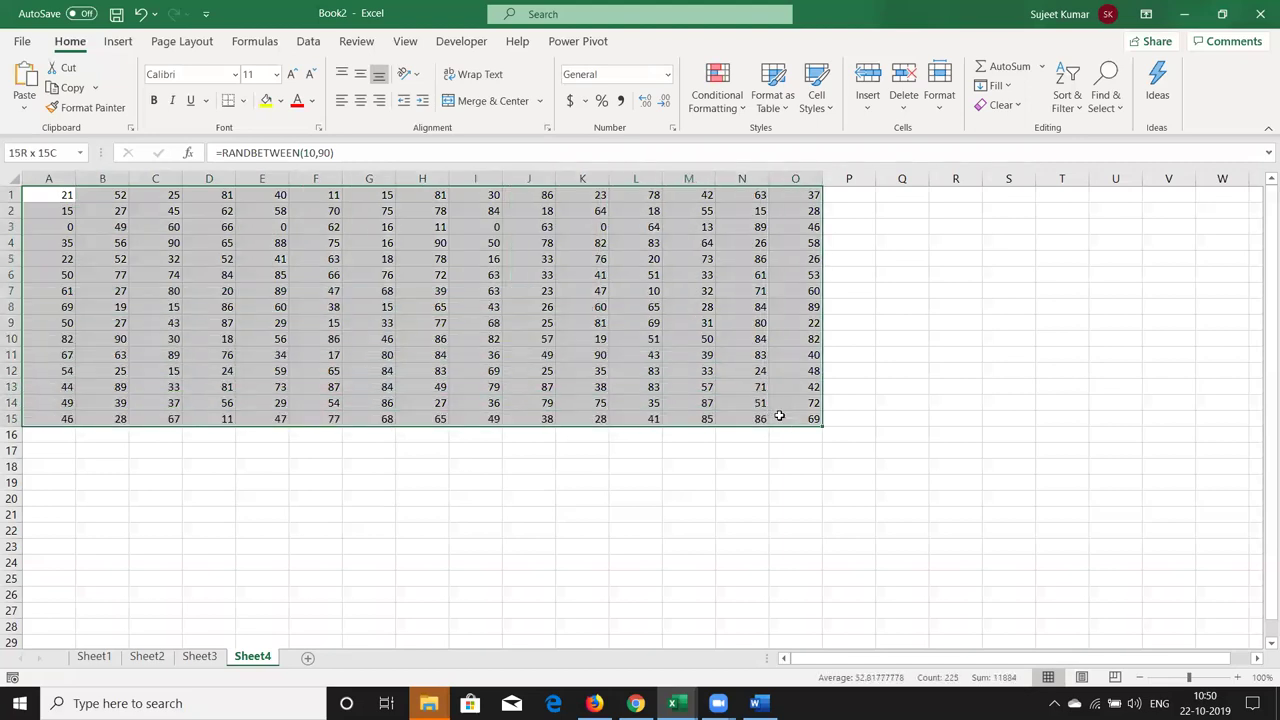
click(673, 128)
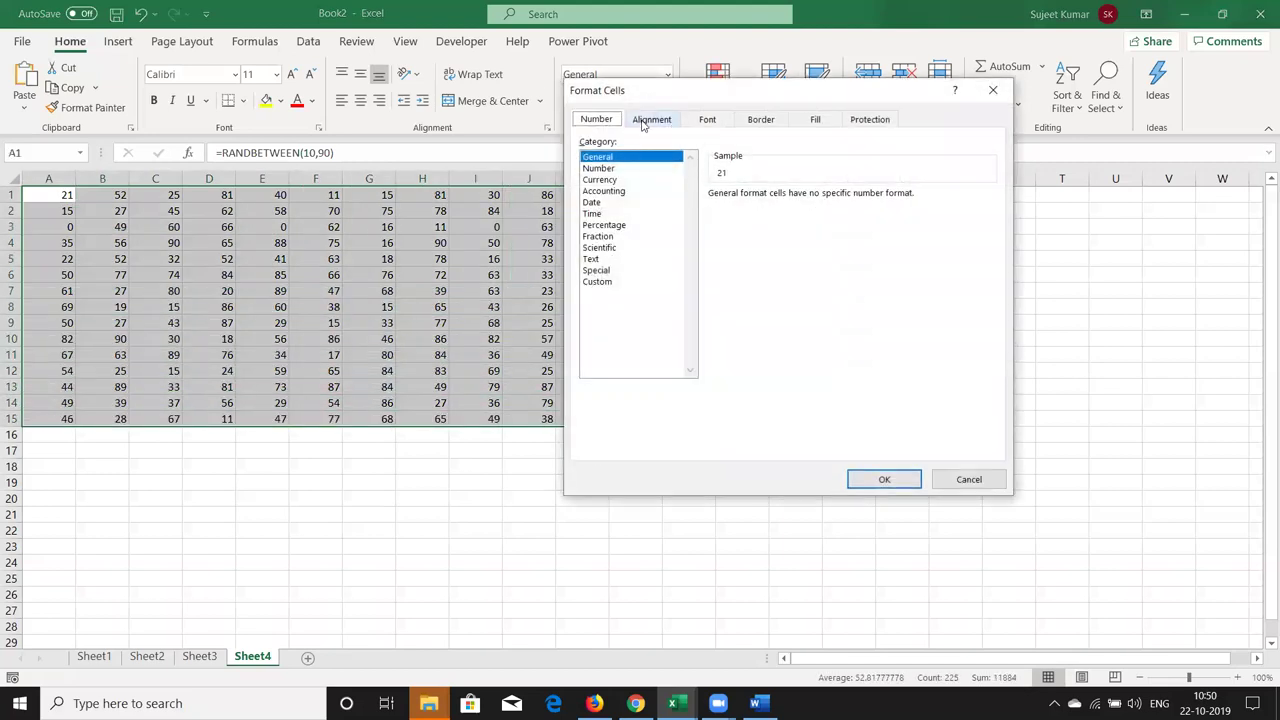
click(727, 122)
click(744, 122)
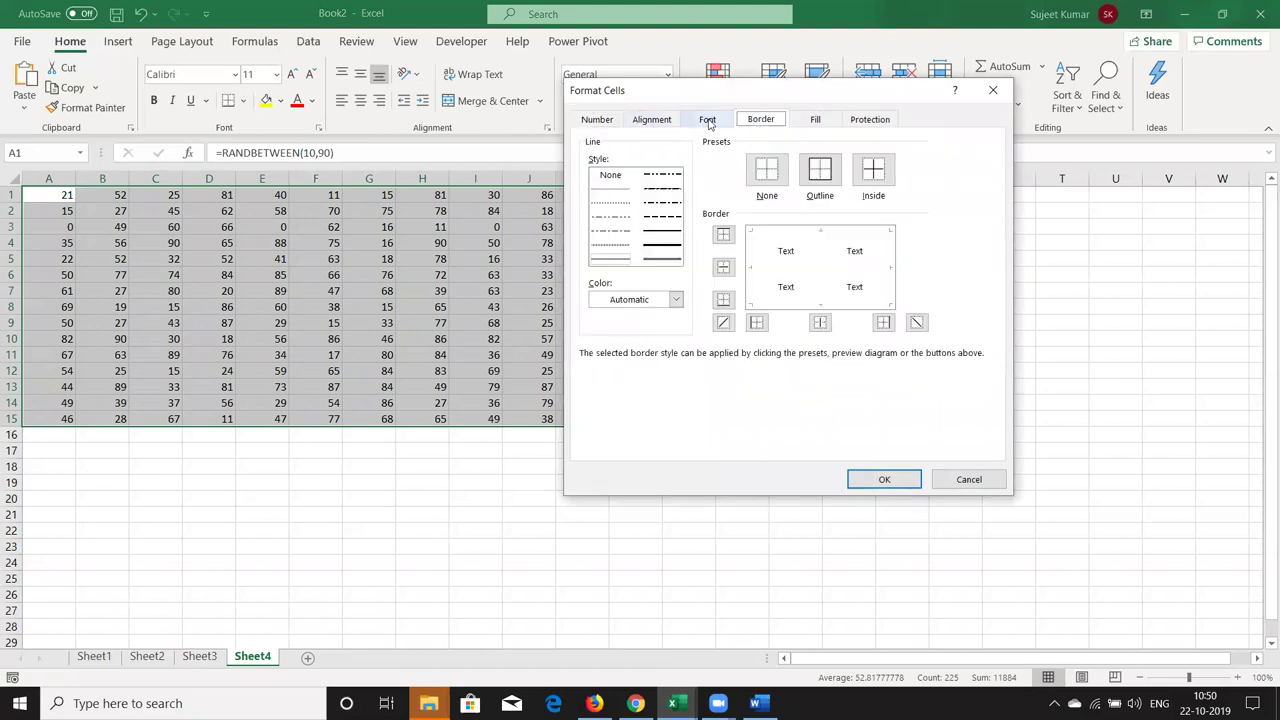
click(610, 119)
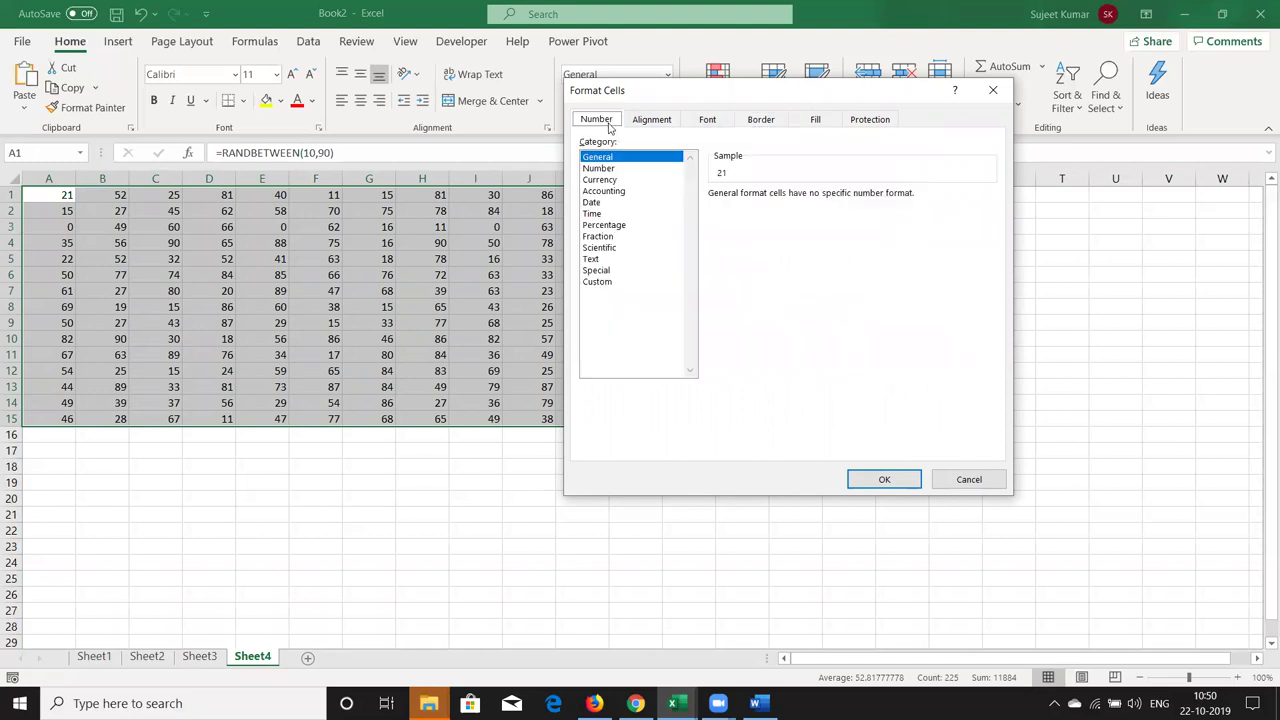
click(629, 170)
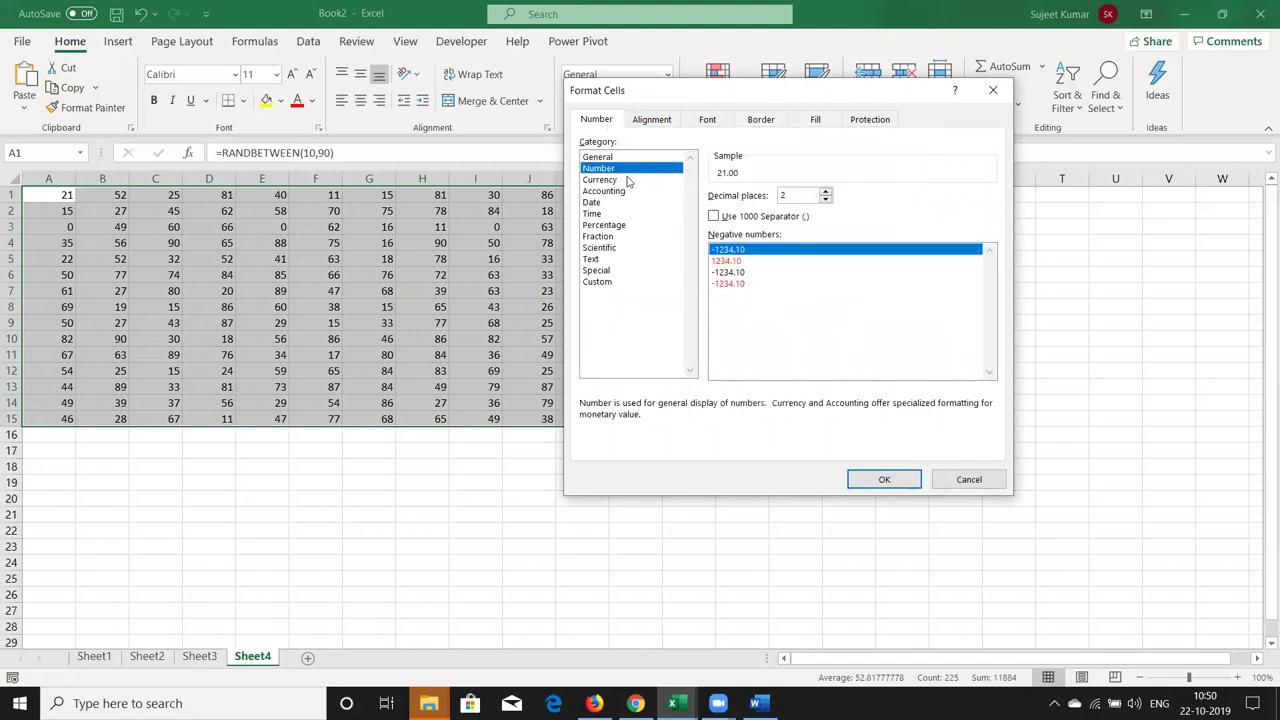
click(624, 191)
click(758, 216)
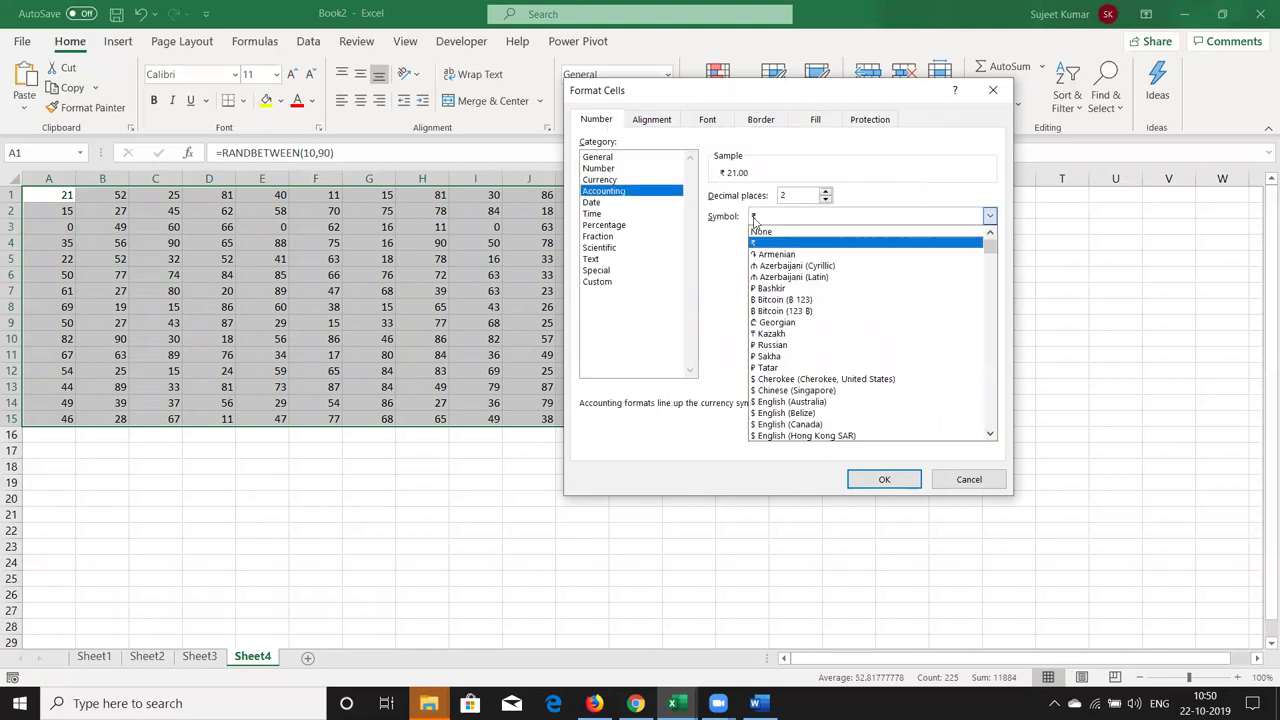
click(760, 232)
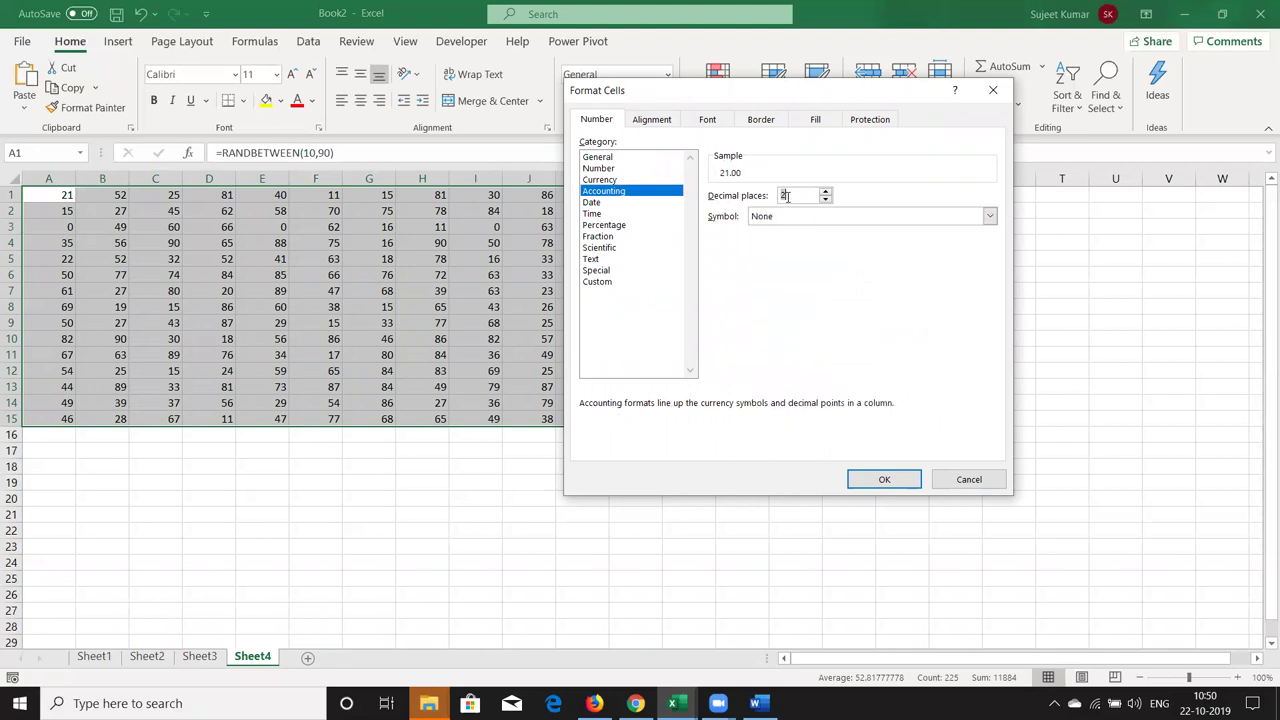
click(804, 195)
text(0)
click(878, 479)
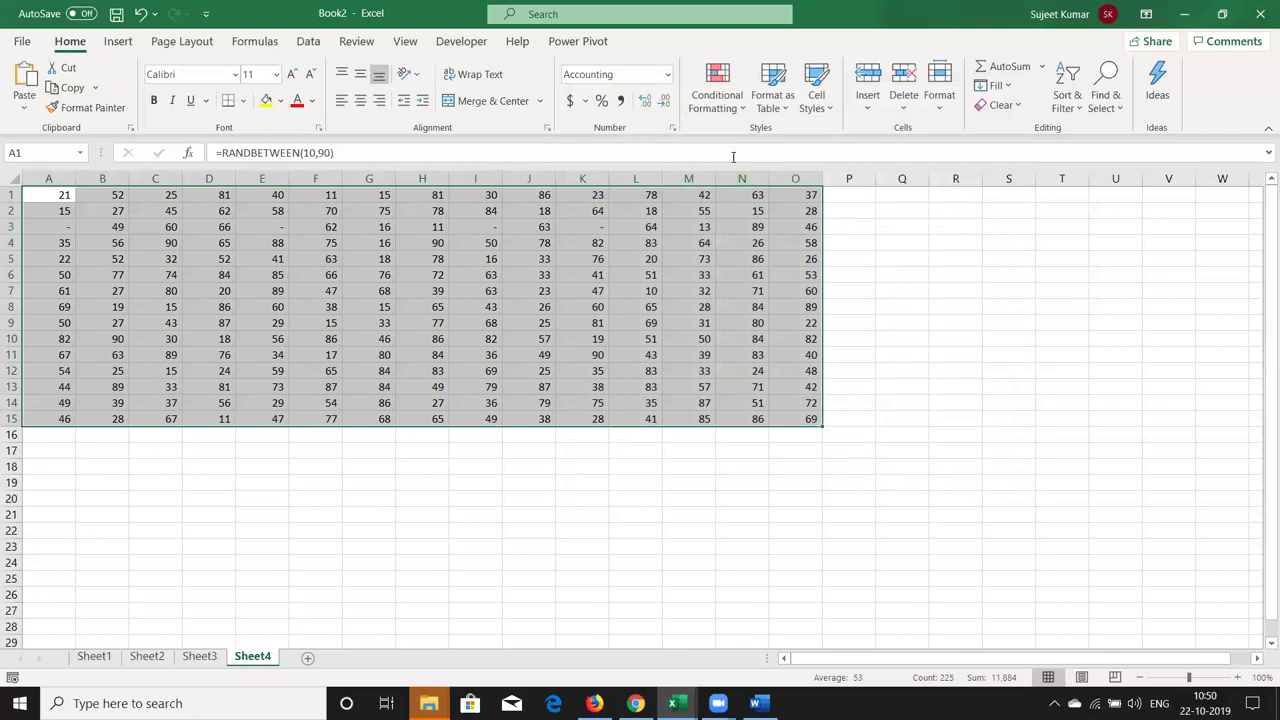
click(675, 128)
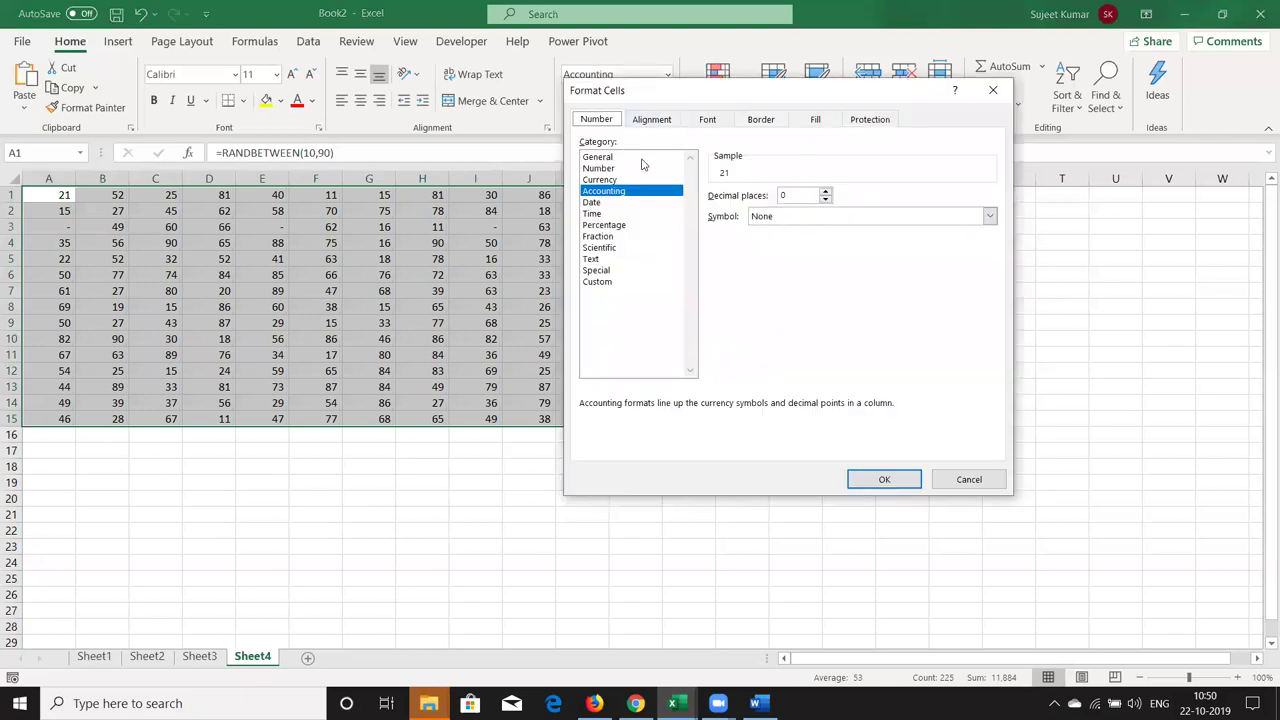
click(623, 204)
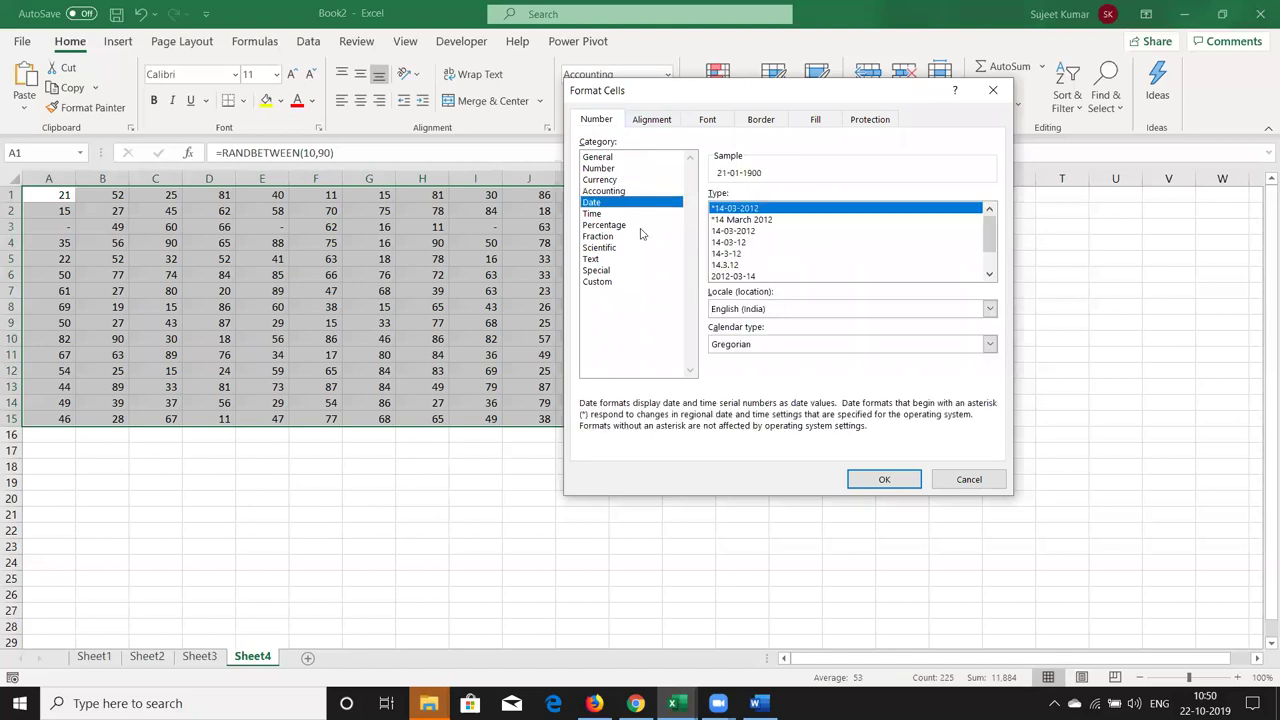
click(622, 214)
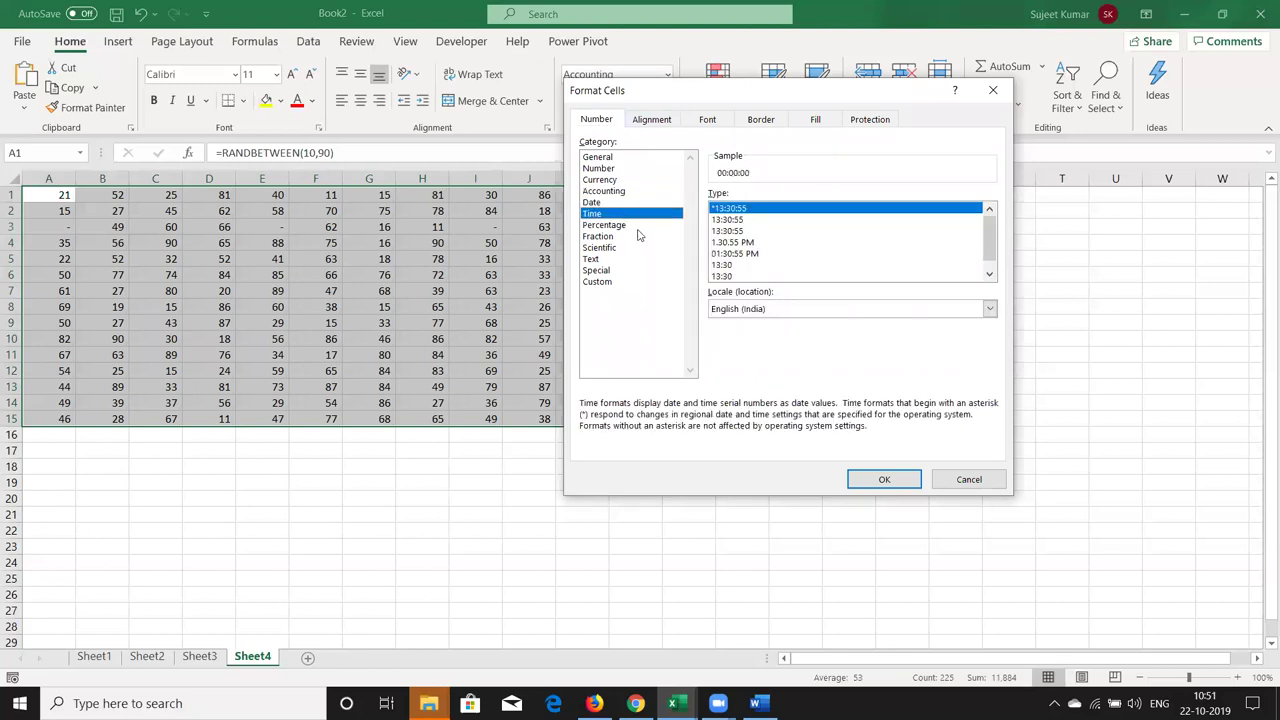
click(637, 235)
click(626, 226)
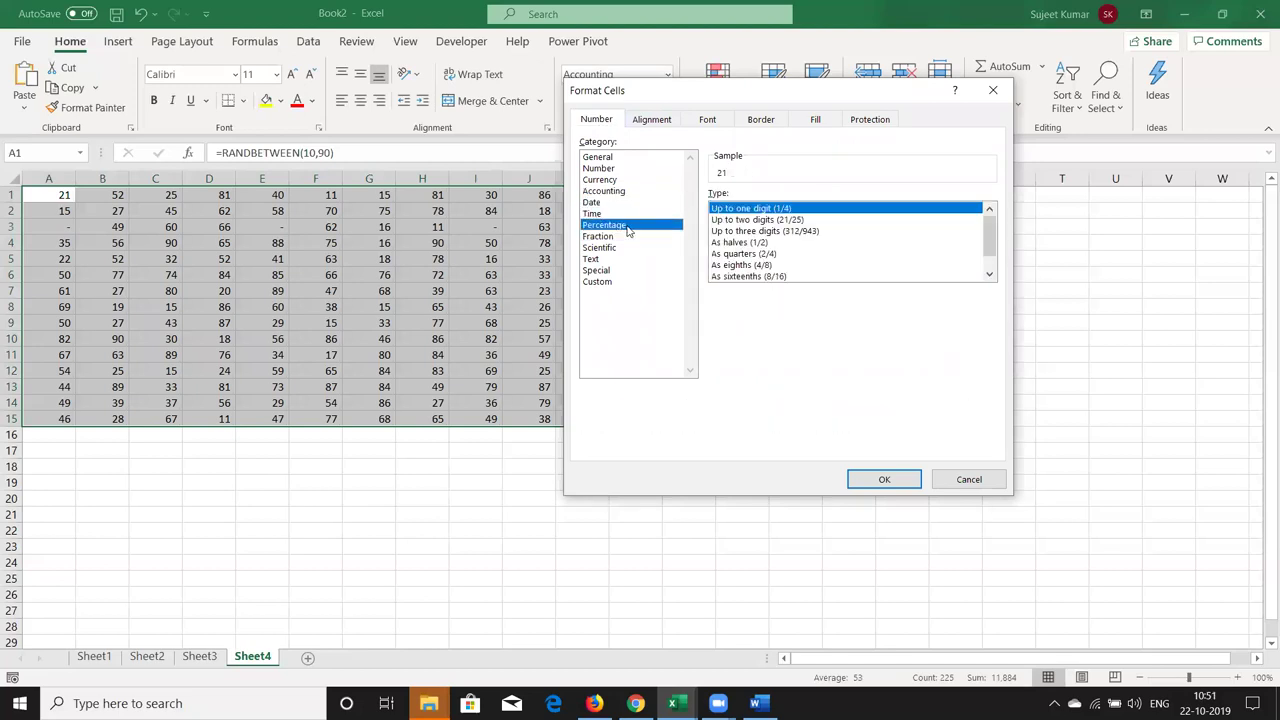
click(619, 281)
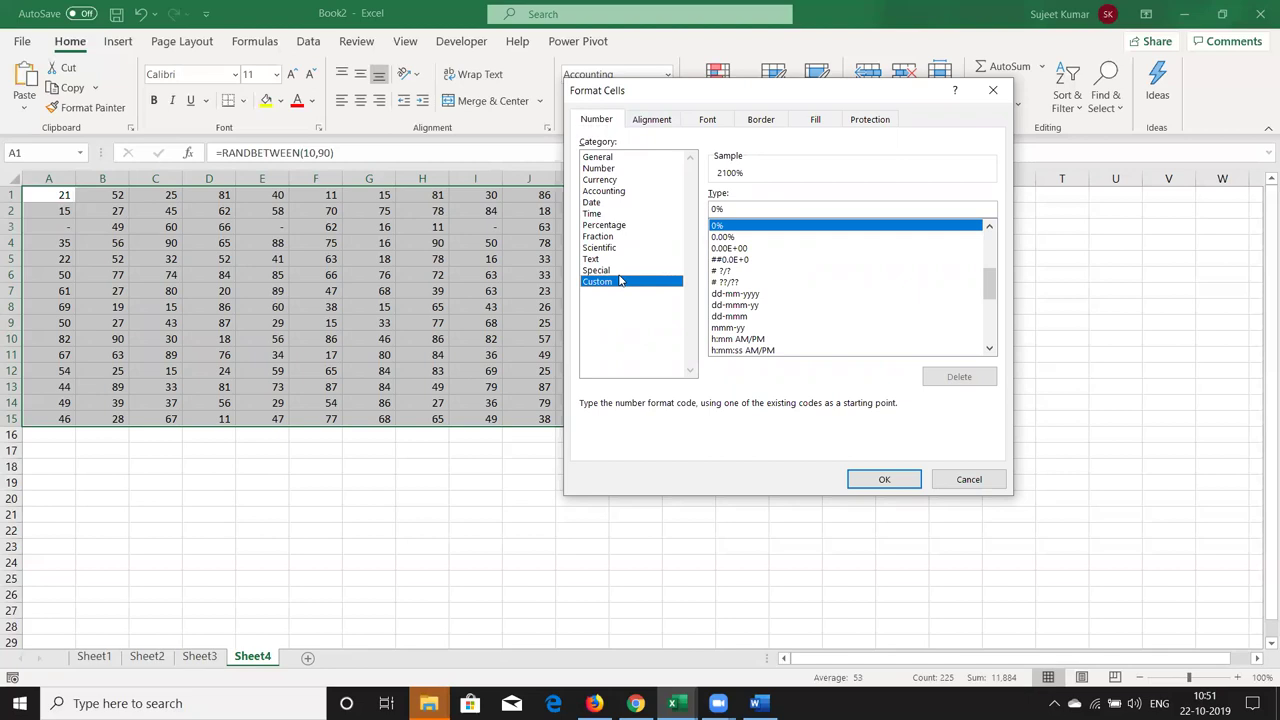
key(Escape)
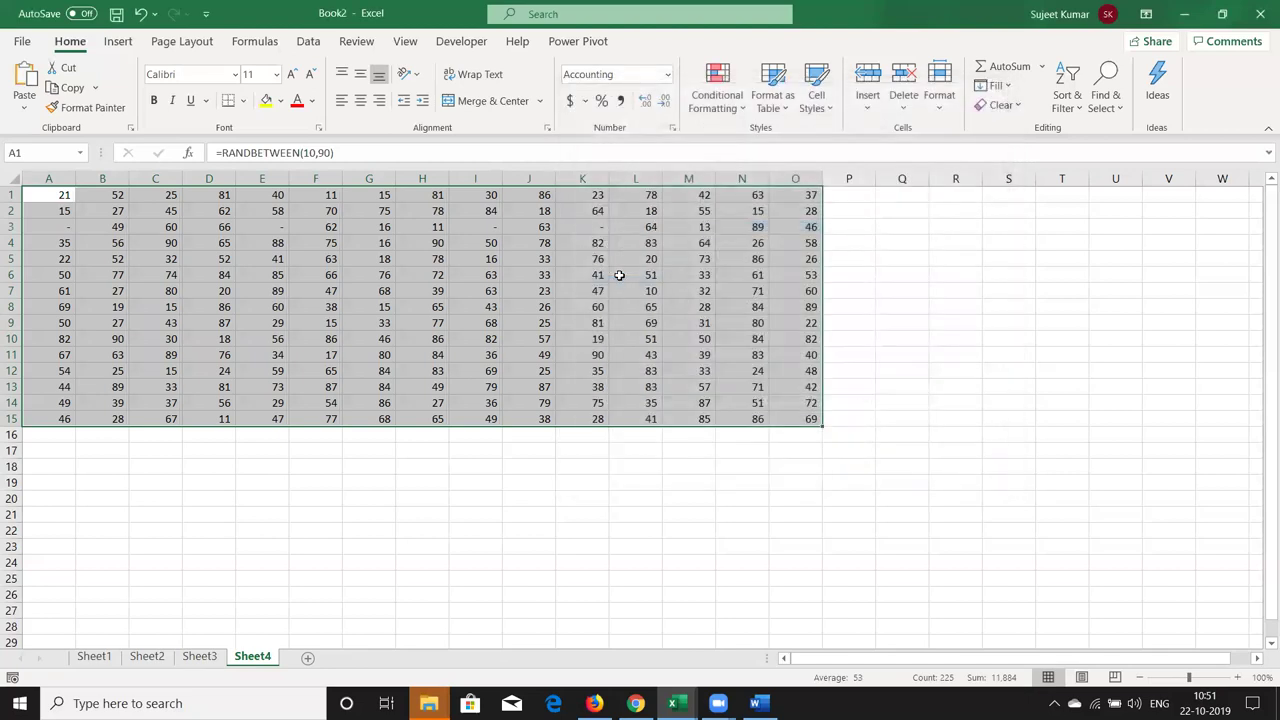
- Search Google Contacts for a contact's surname, then show the desktop
click(594, 703)
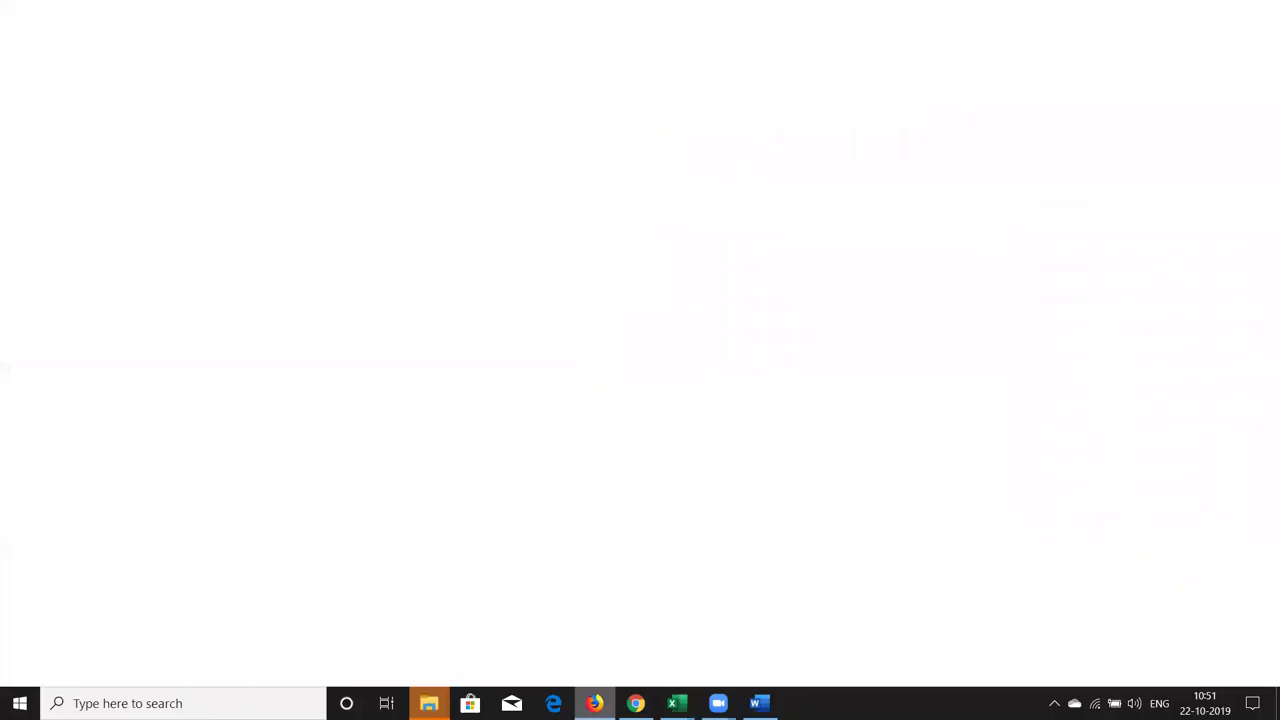
click(353, 94)
text(ku)
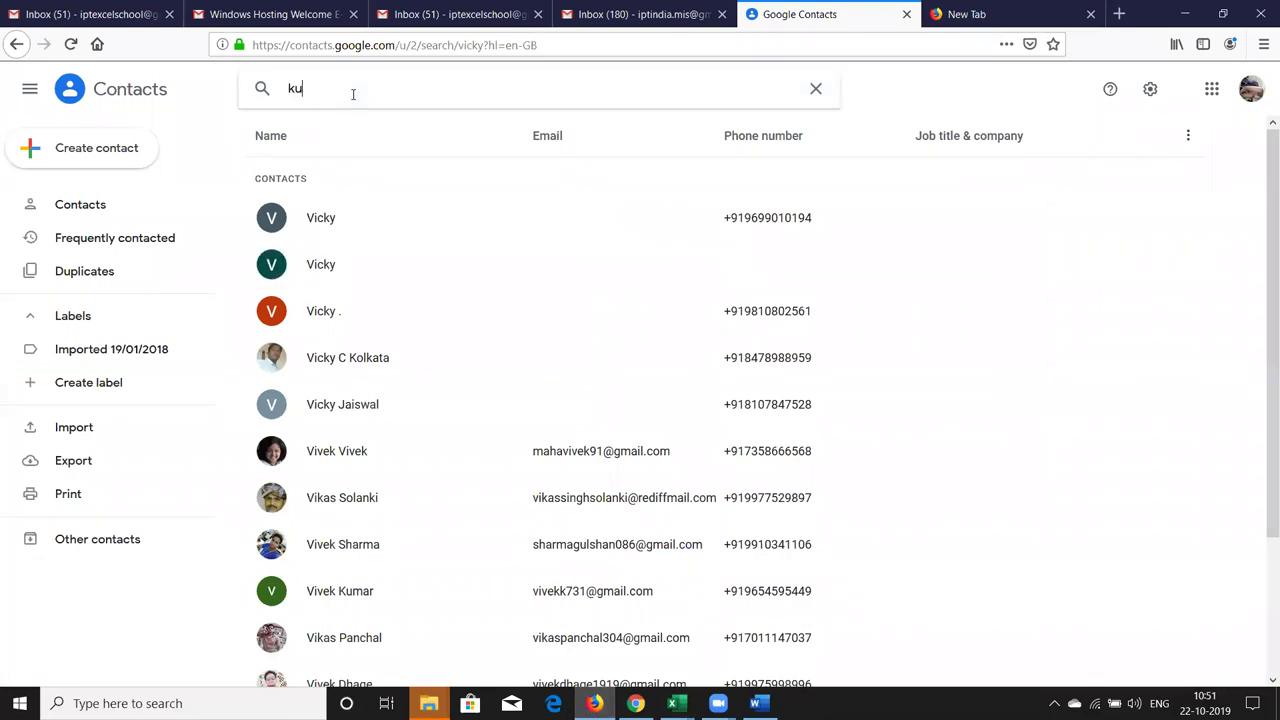
text(mar)
key(BackSpace)
key(BackSpace)
key(BackSpace)
key(BackSpace)
key(BackSpace)
text(chor)
key(BackSpace)
key(BackSpace)
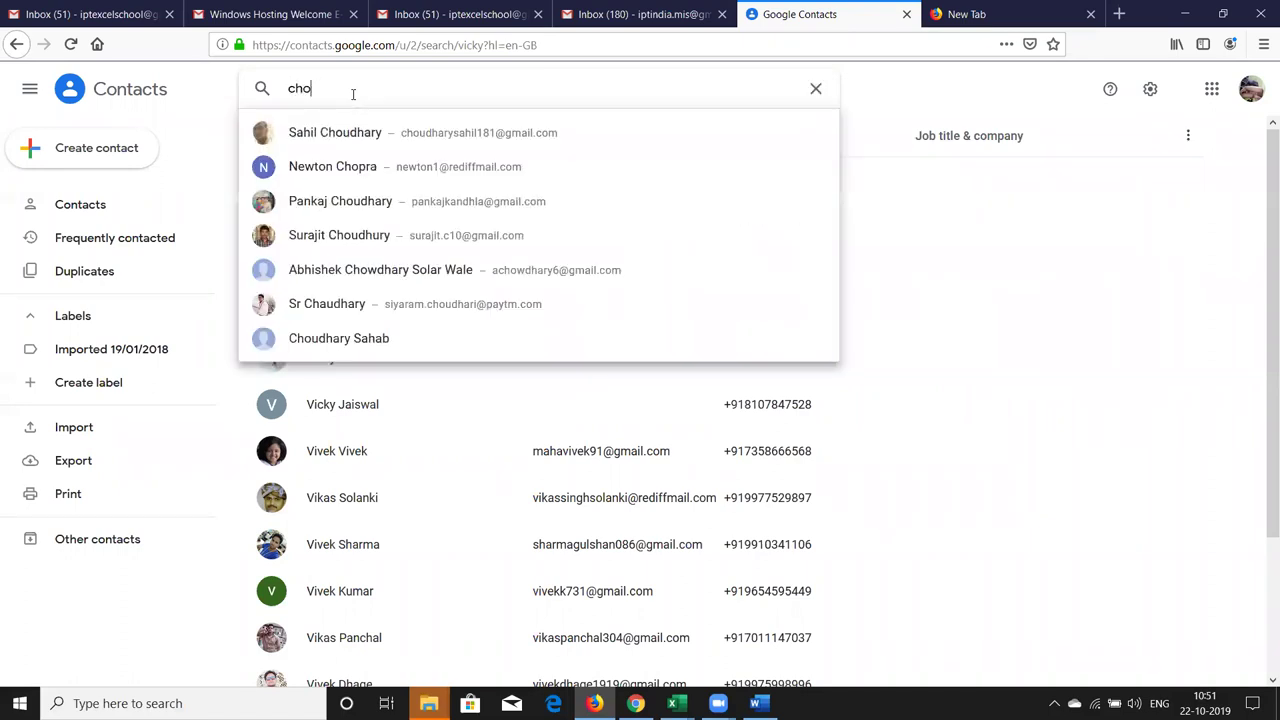
key(Return)
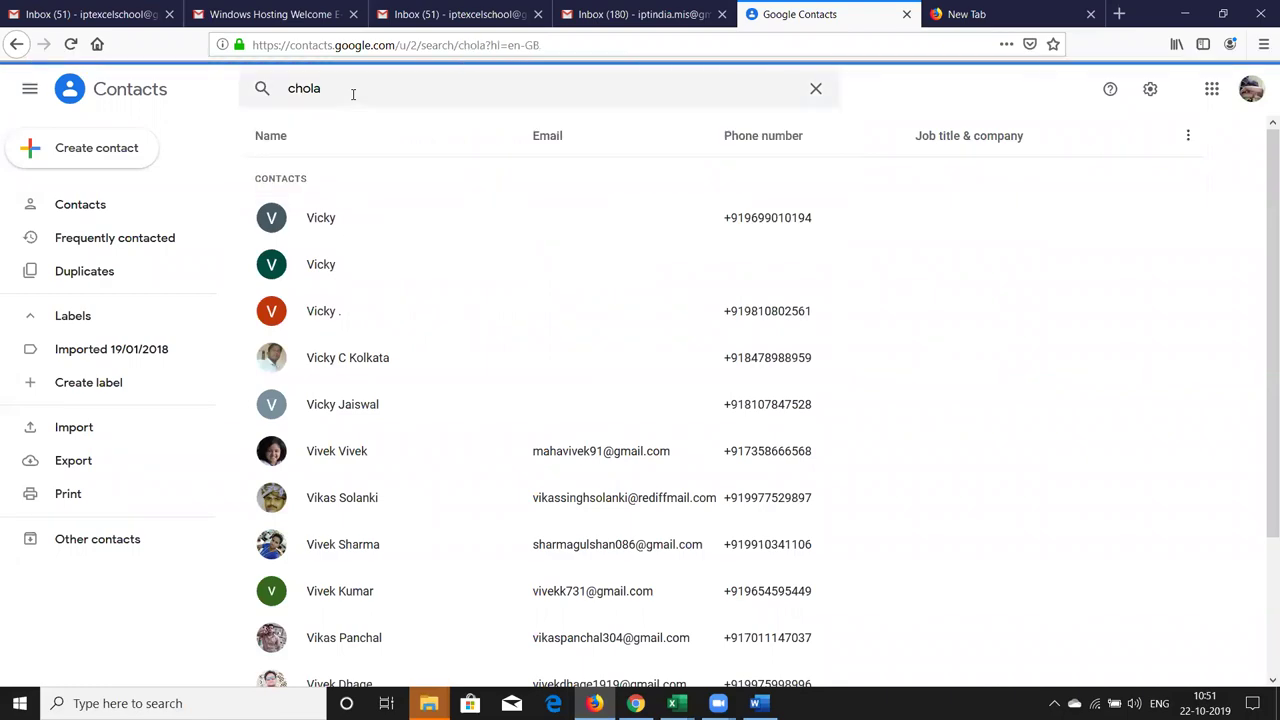
key(super+d)
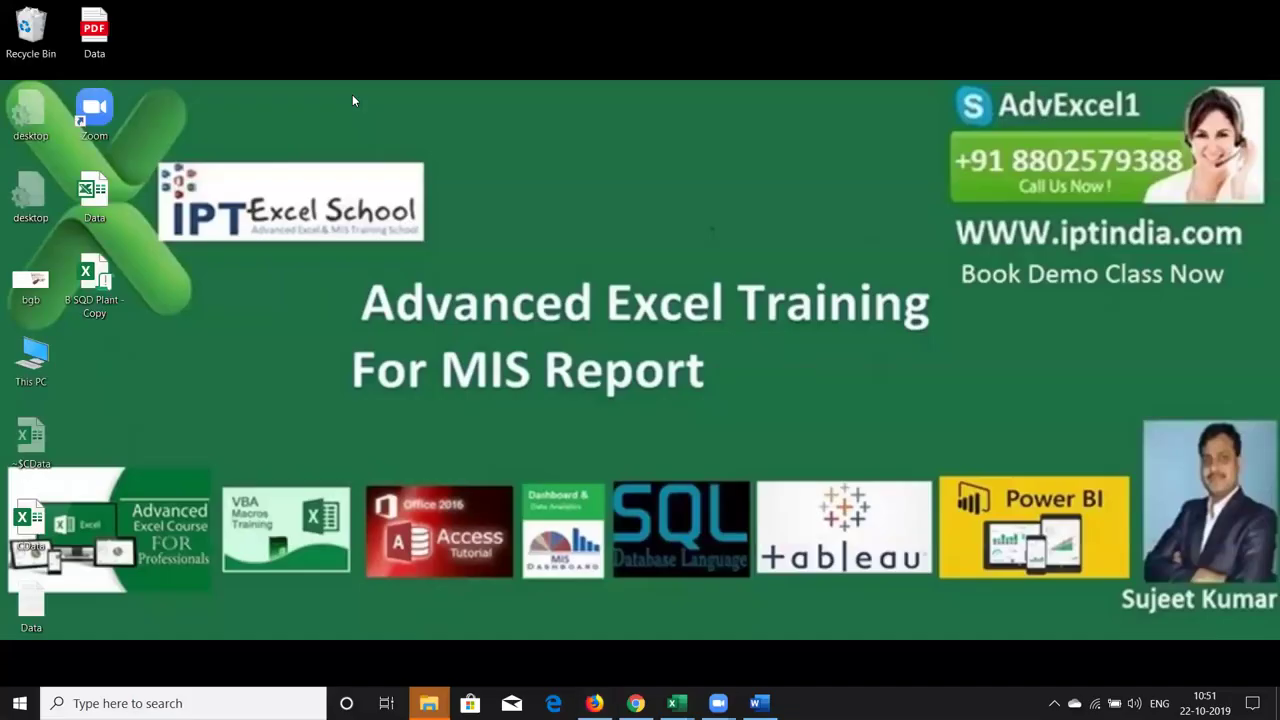